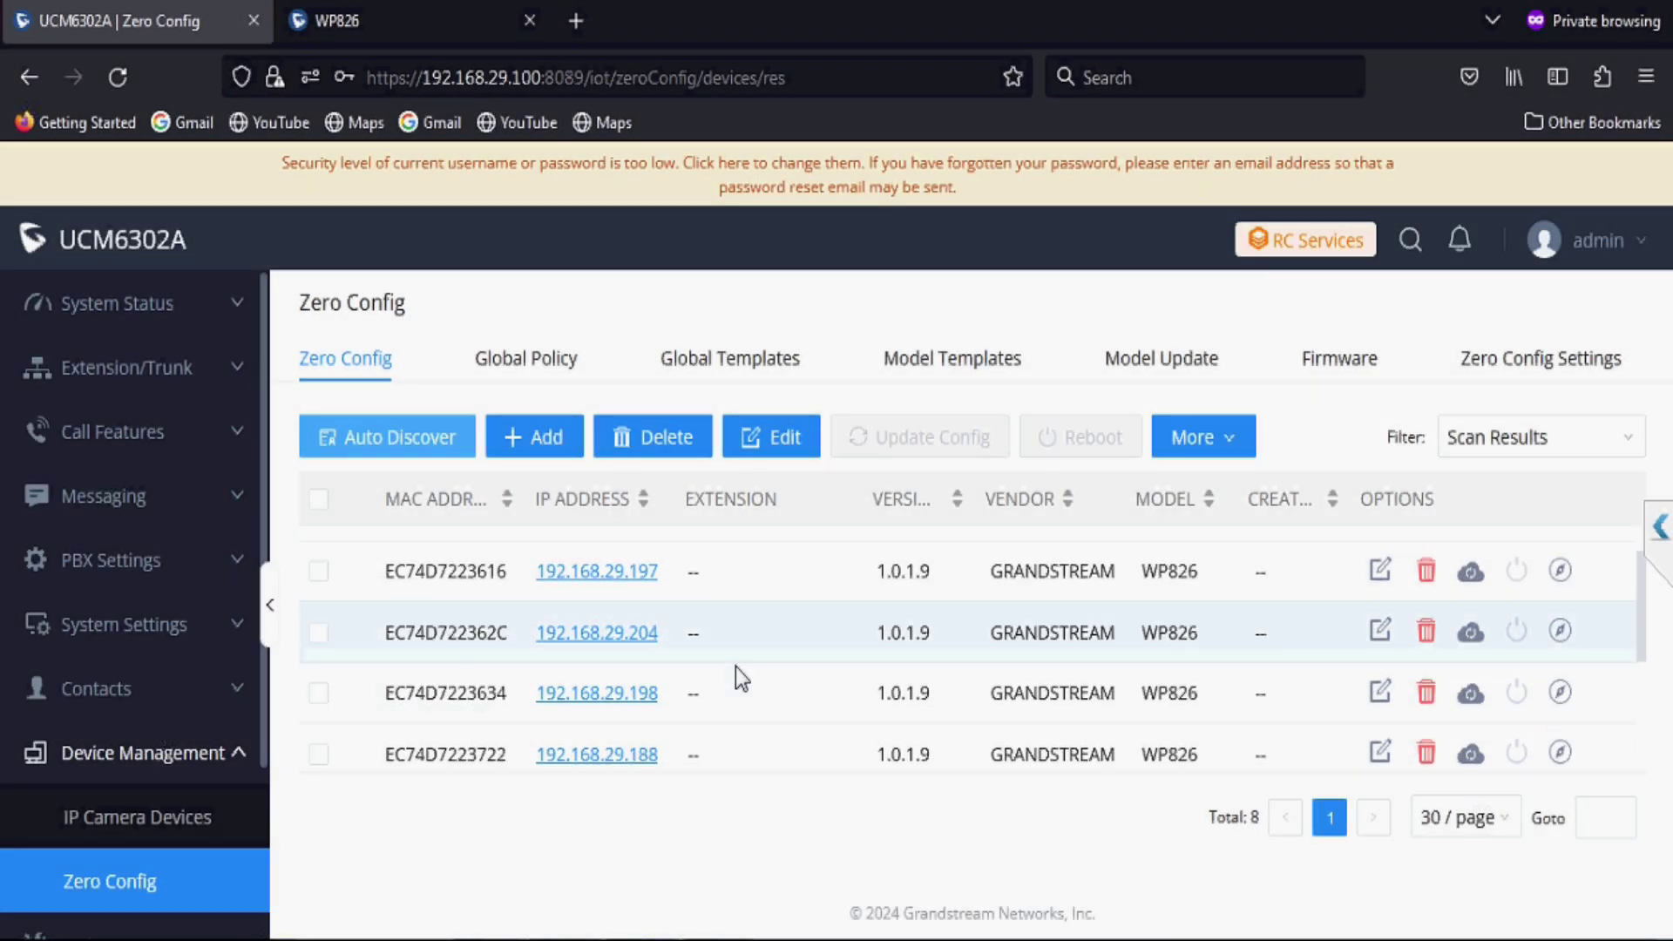
Step: Assign extension 1000 to Account 1 on phone EC74D7223164 and send it the update
scroll(736, 668, "up", 2)
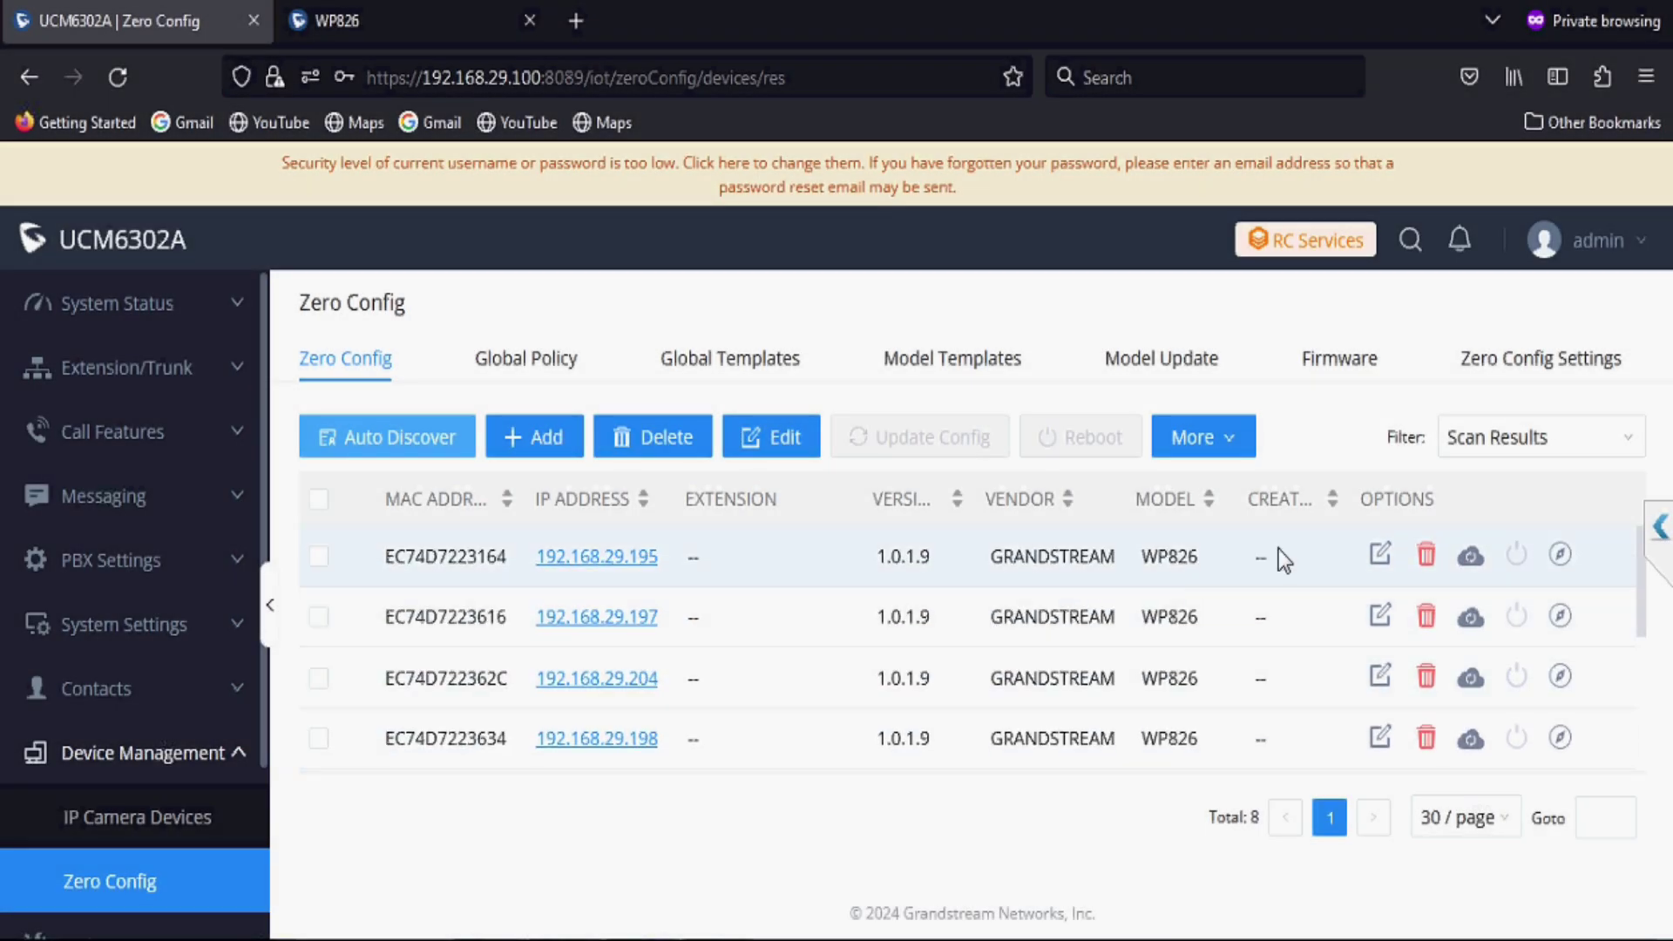
left_click(1381, 558)
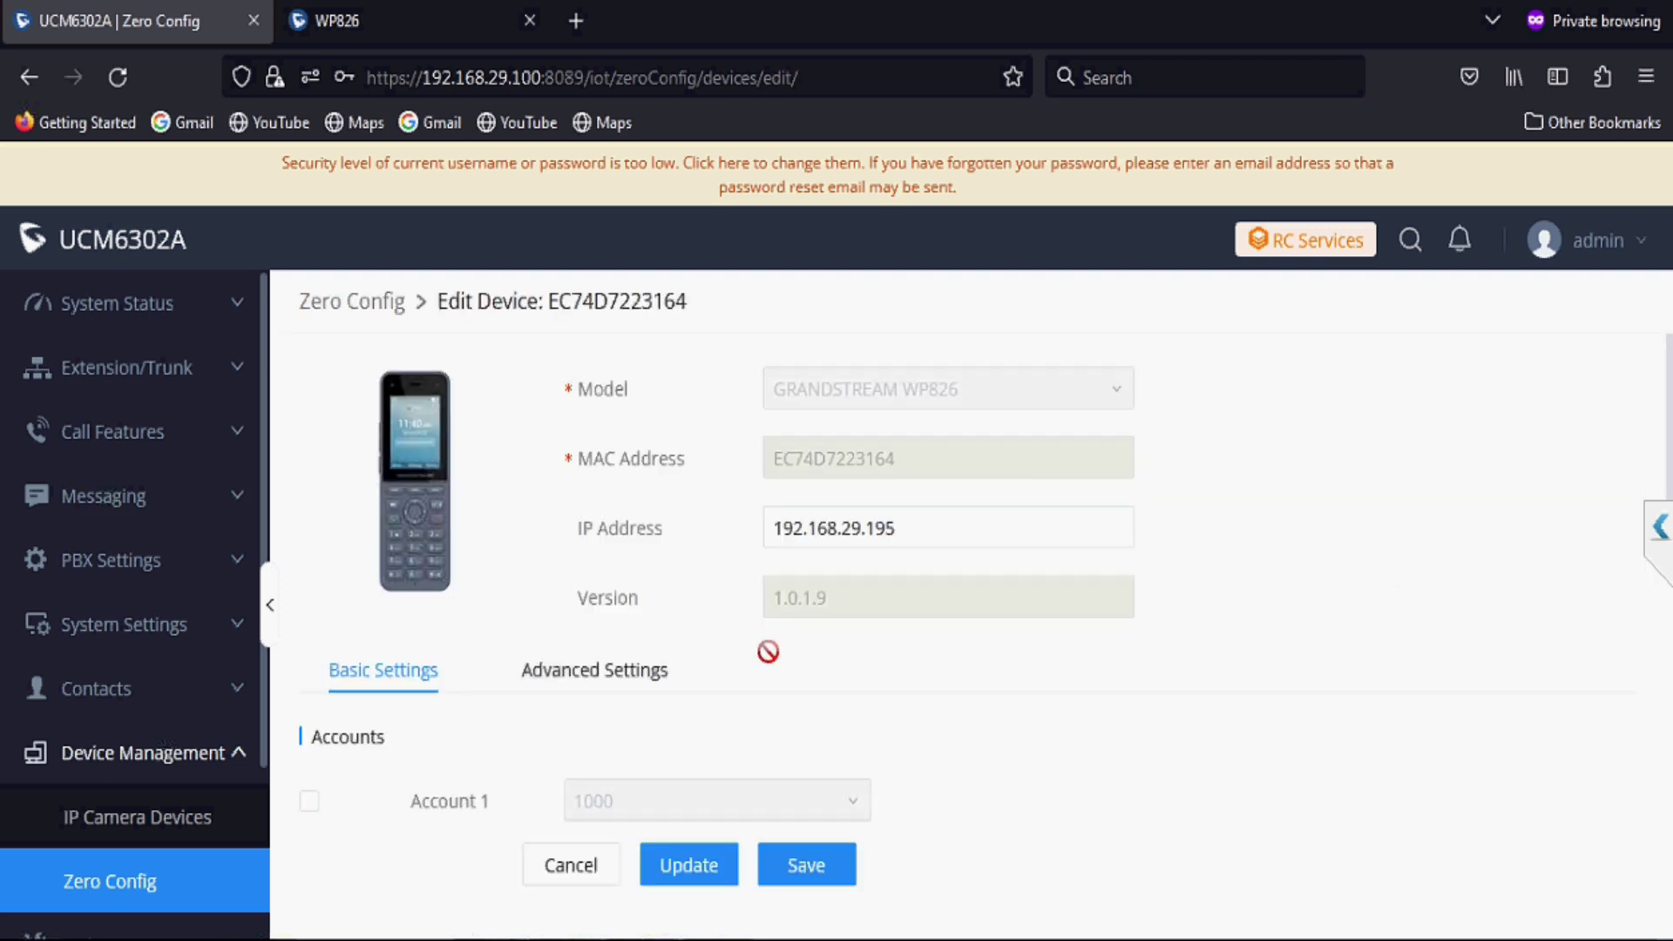
scroll(768, 652, "down", 2)
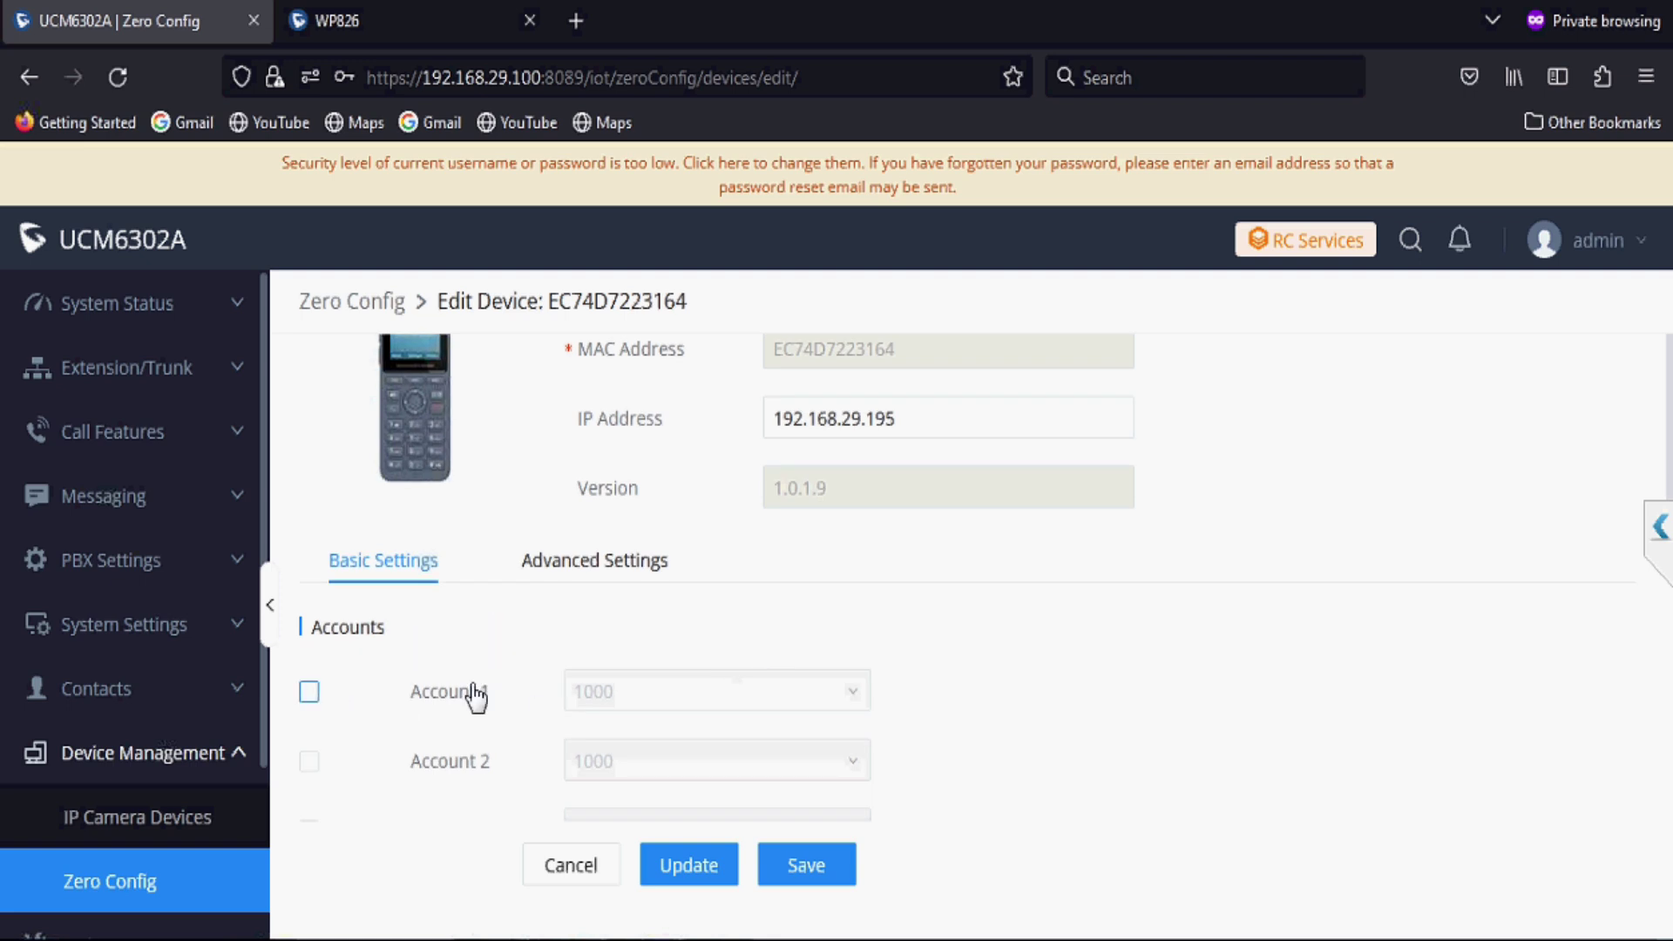
left_click(474, 694)
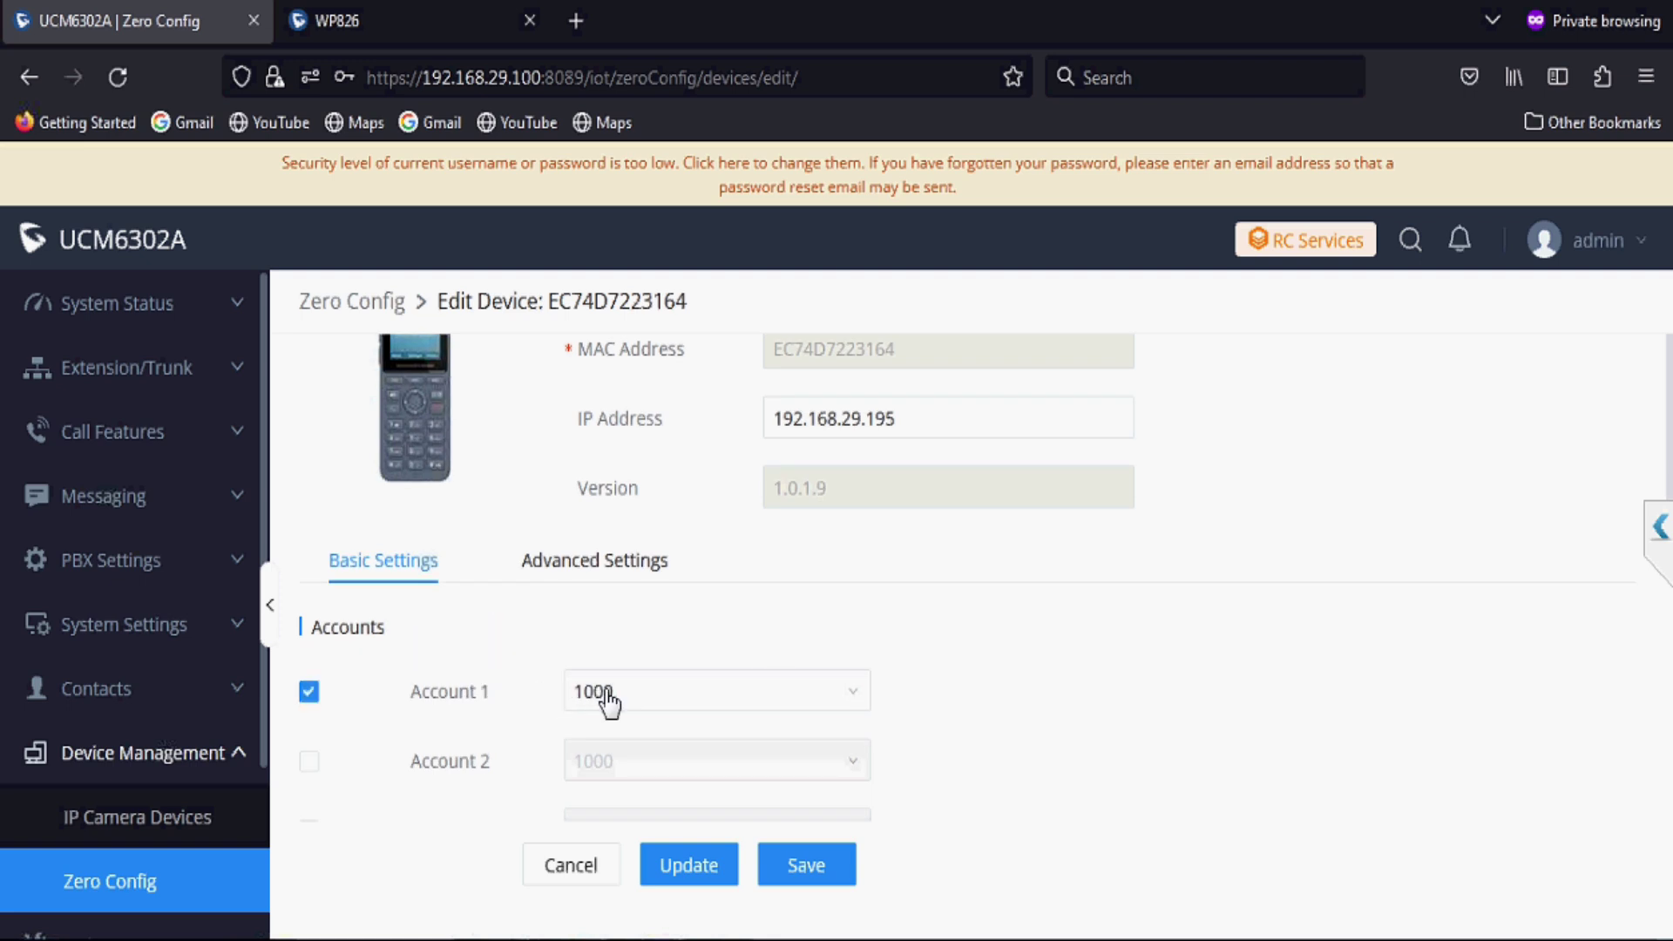
left_click(691, 867)
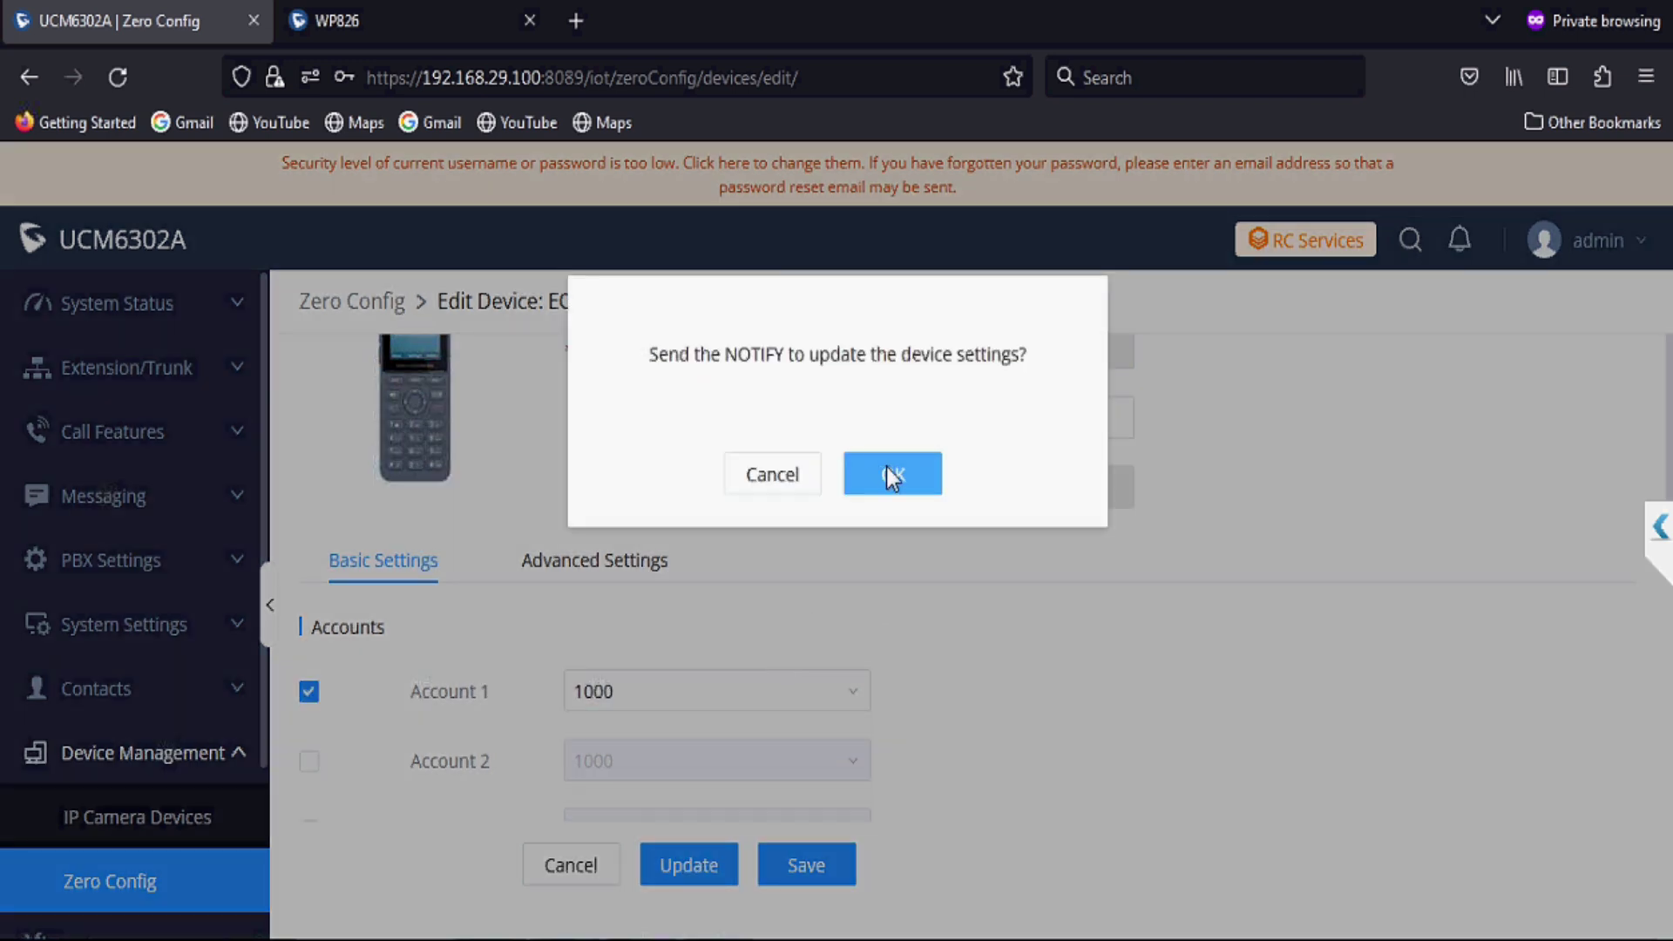
left_click(888, 472)
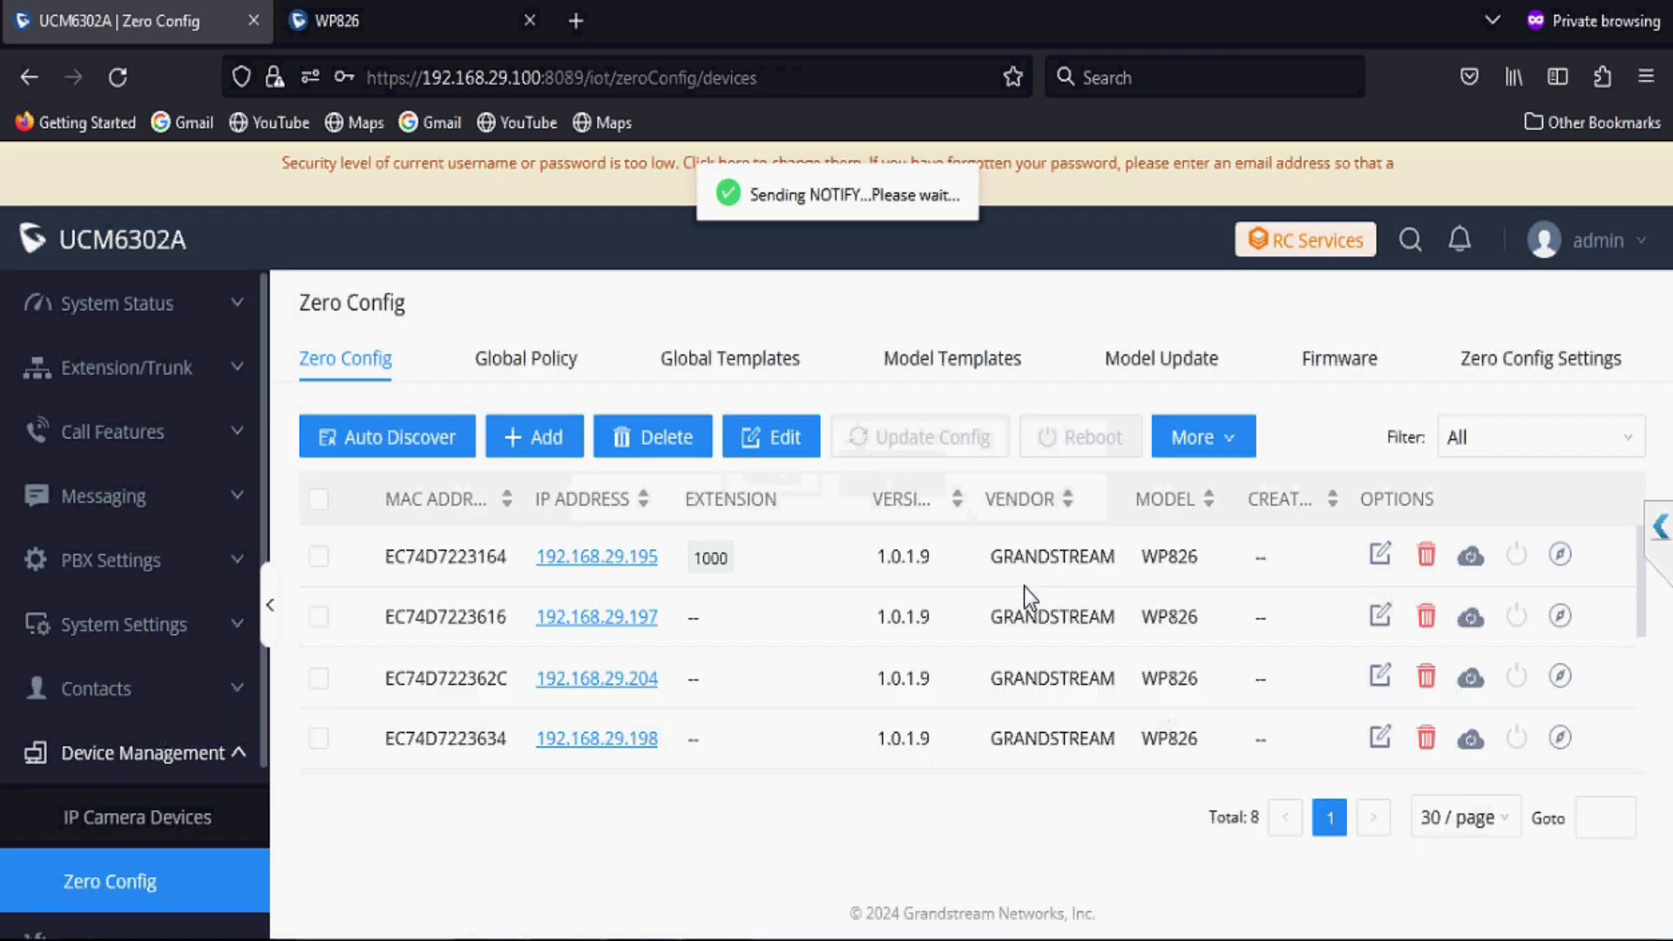
Step: Assign extension 1001 to Account 1 on phone EC74D7223616 and send it the update
left_click(1381, 617)
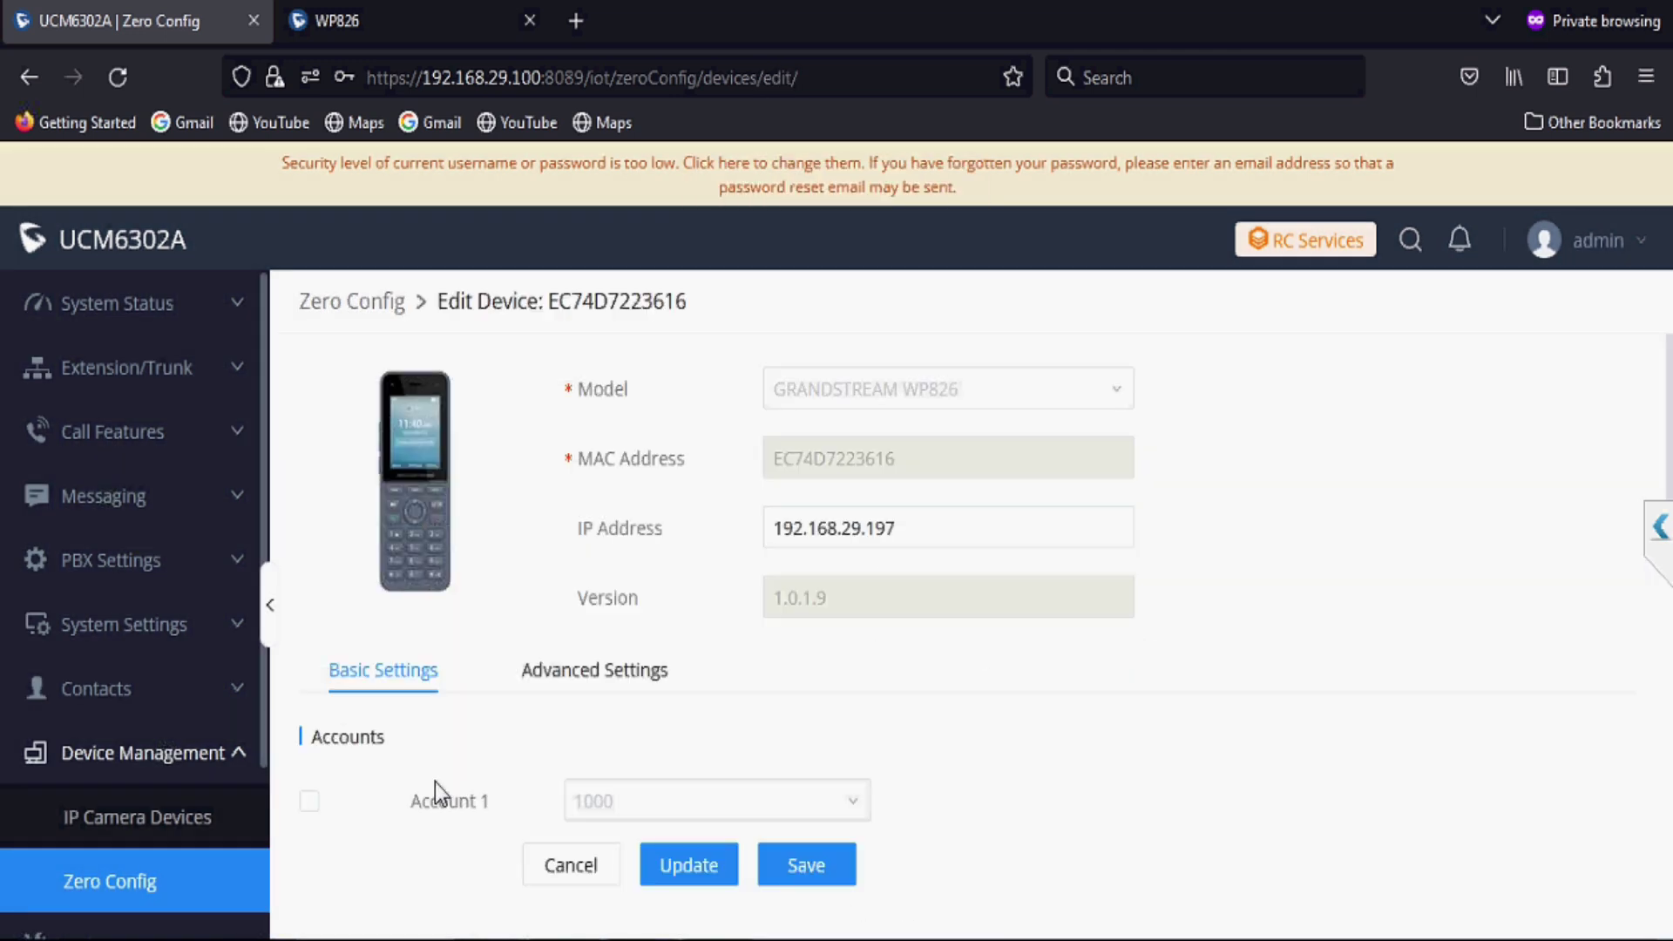
left_click(310, 801)
left_click(614, 801)
left_click(612, 514)
left_click(700, 868)
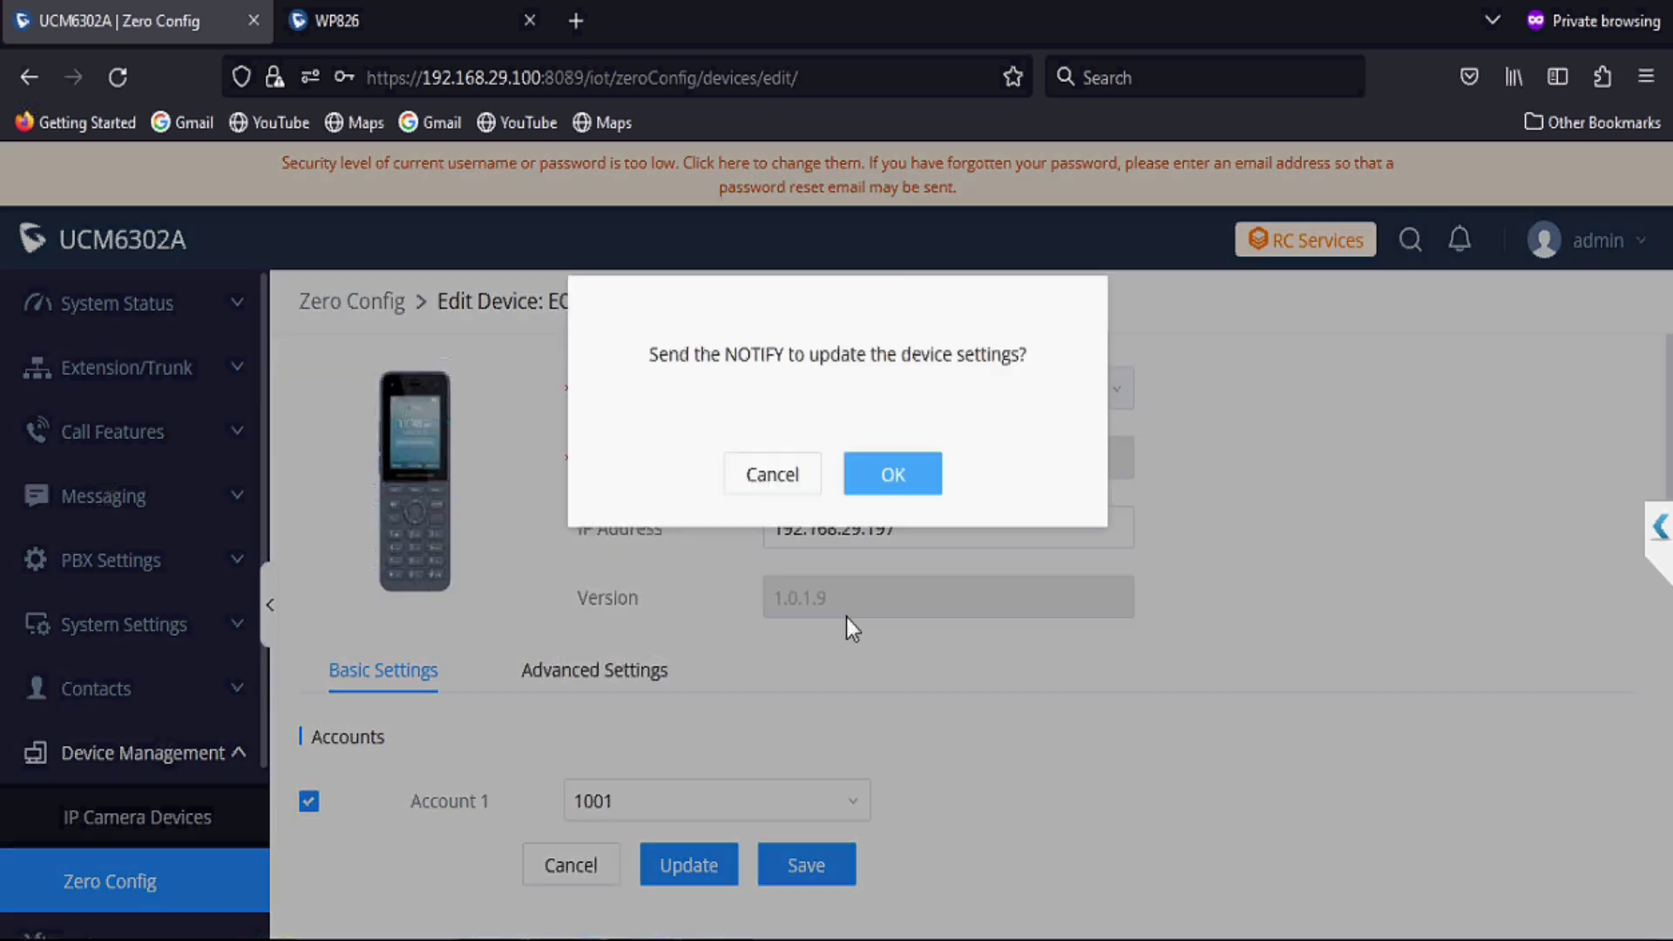
left_click(885, 485)
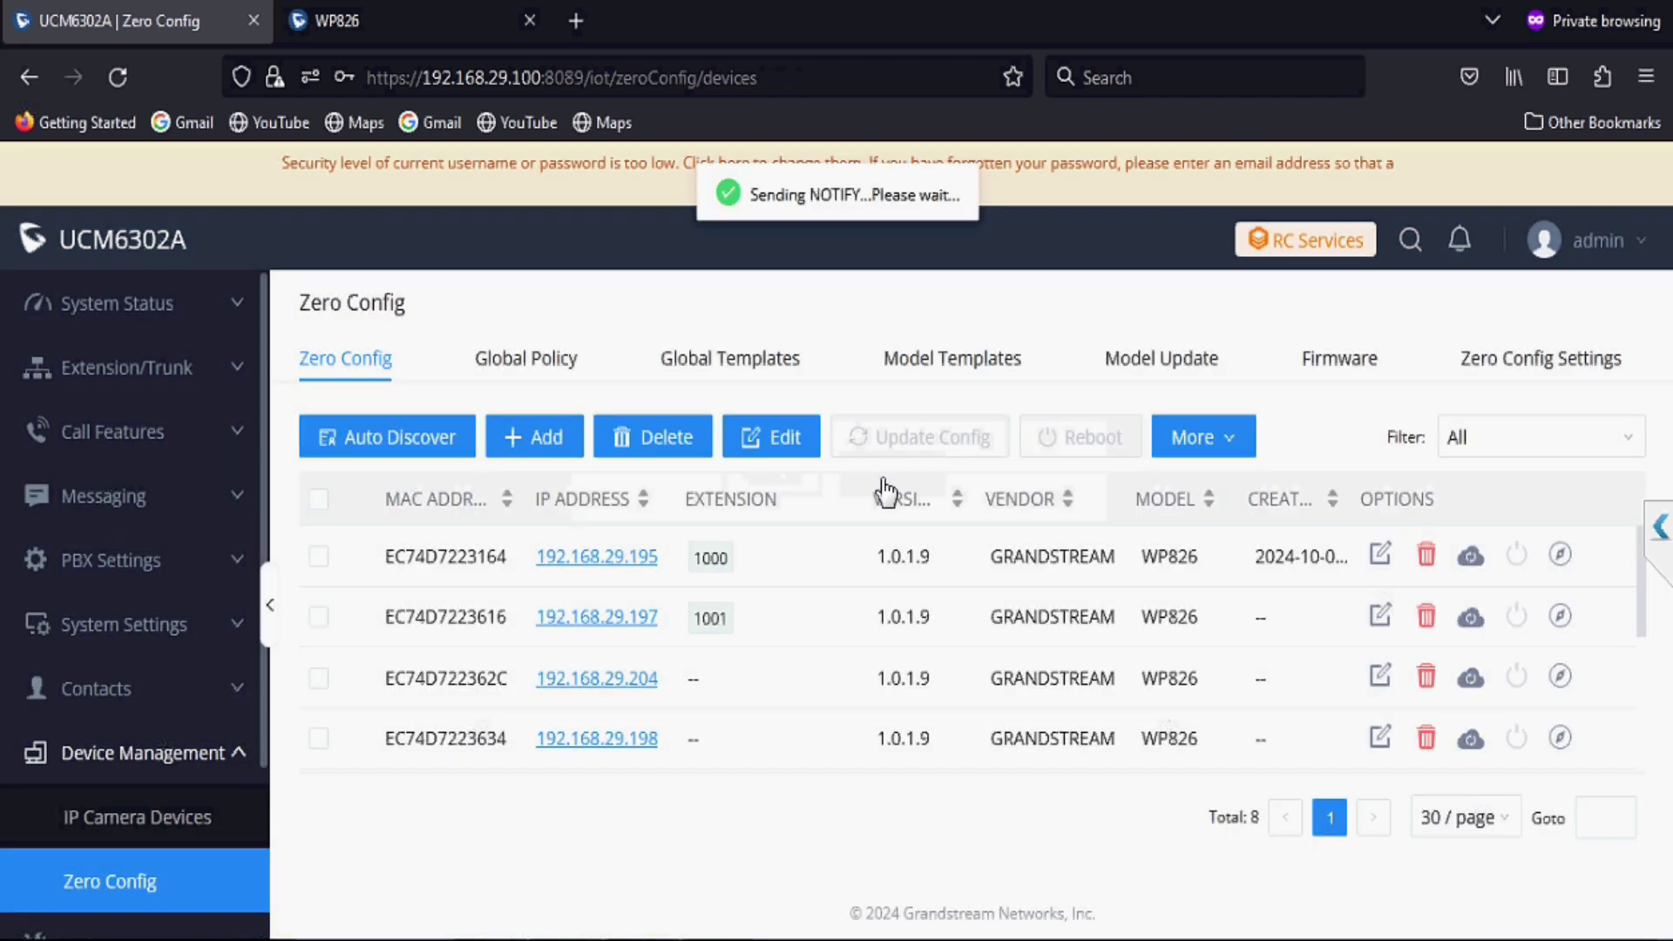
Step: Assign extension 1002 to Account 1 on phone EC74D722362C and send it the update
left_click(1381, 678)
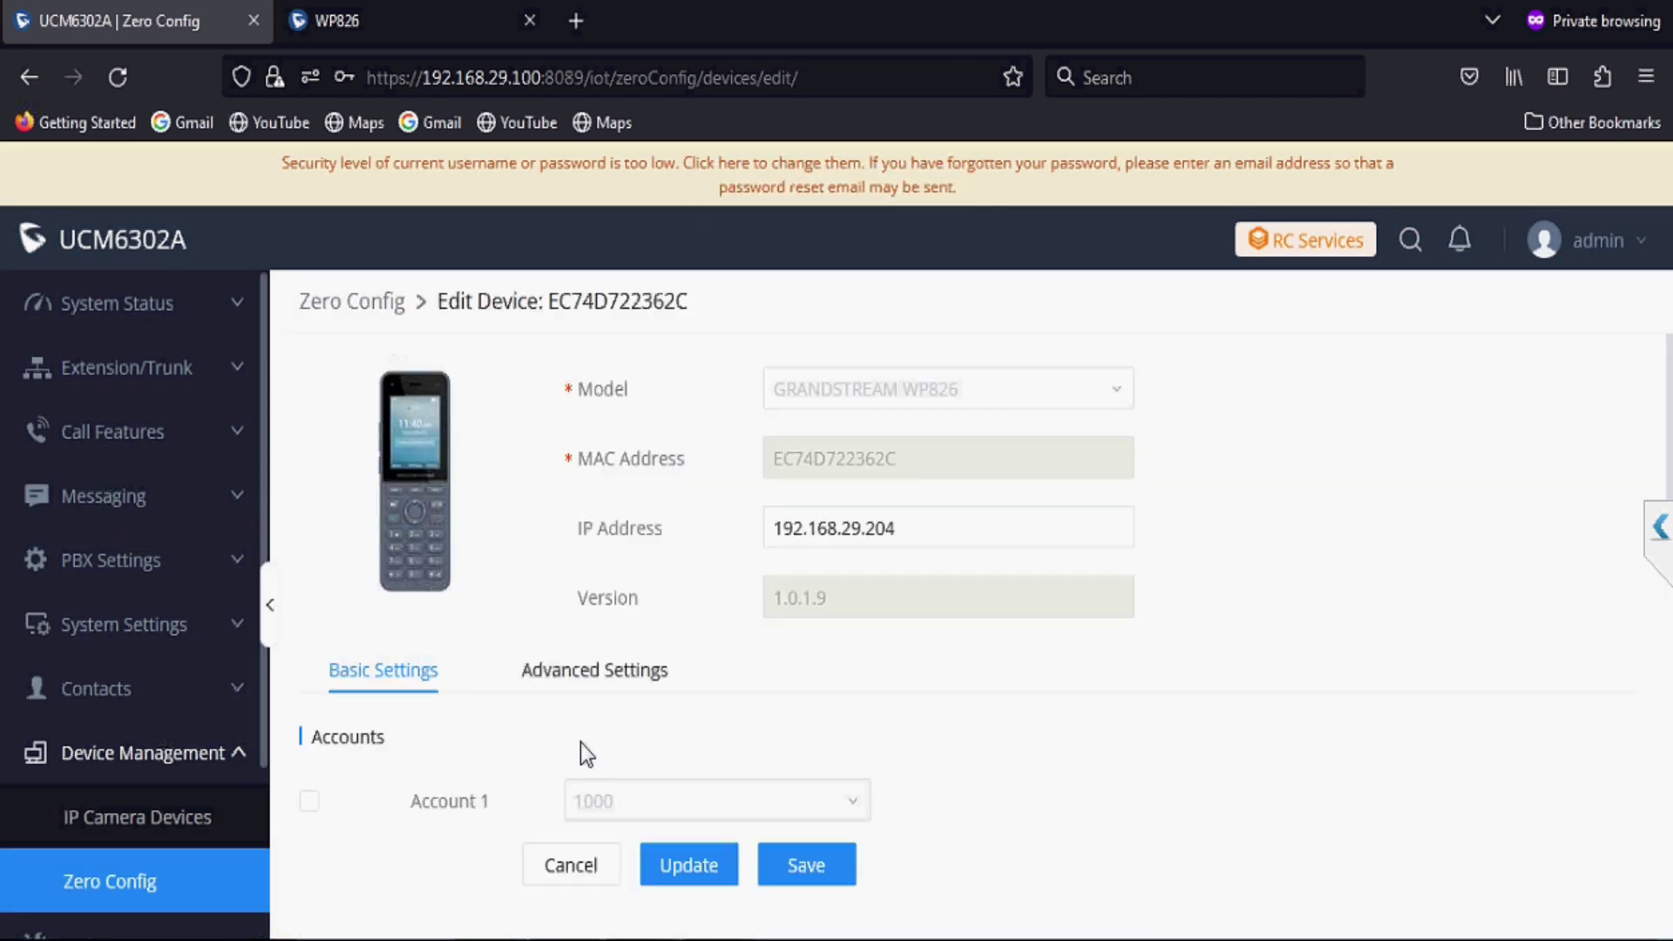
left_click(310, 801)
left_click(595, 806)
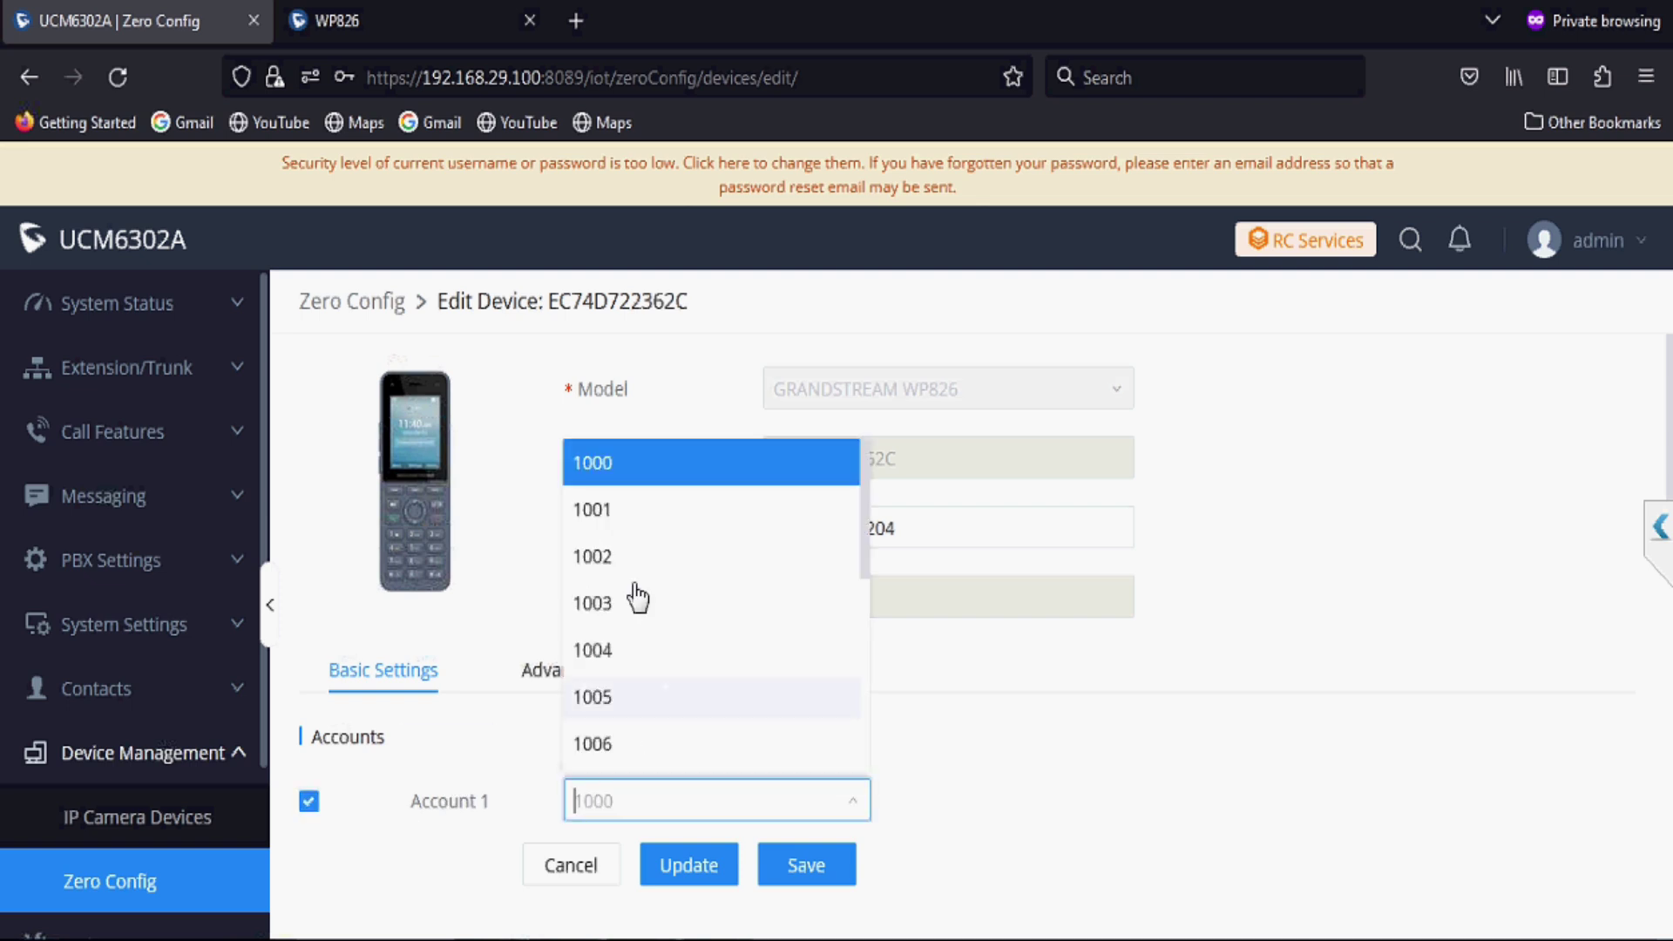
left_click(625, 557)
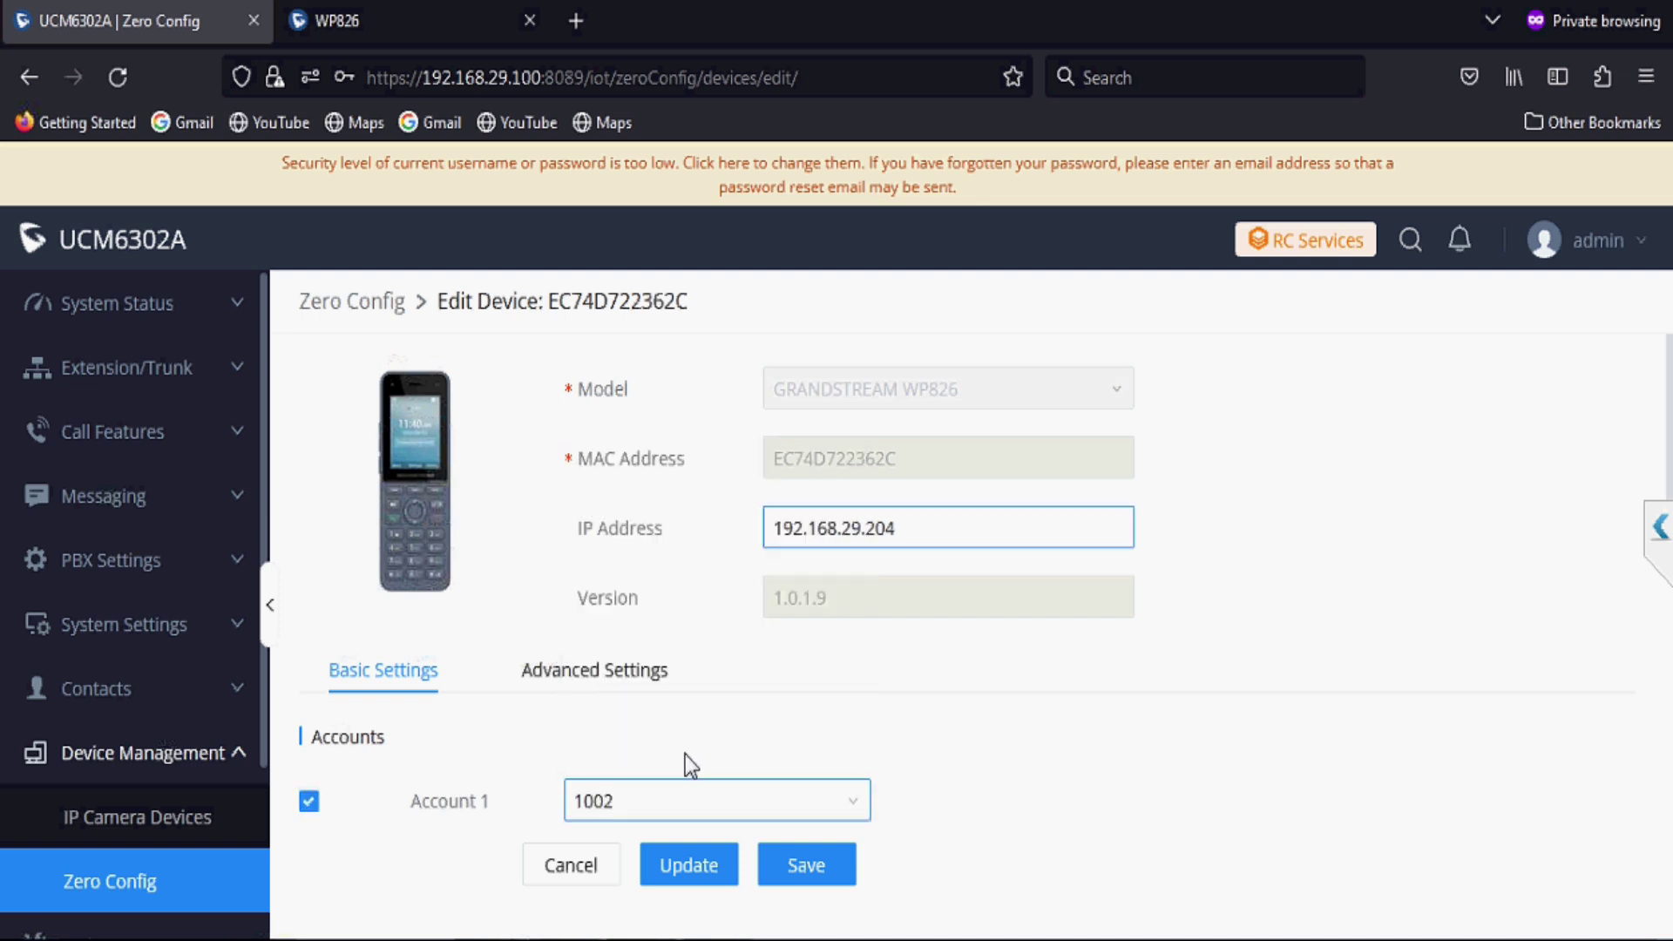
left_click(710, 867)
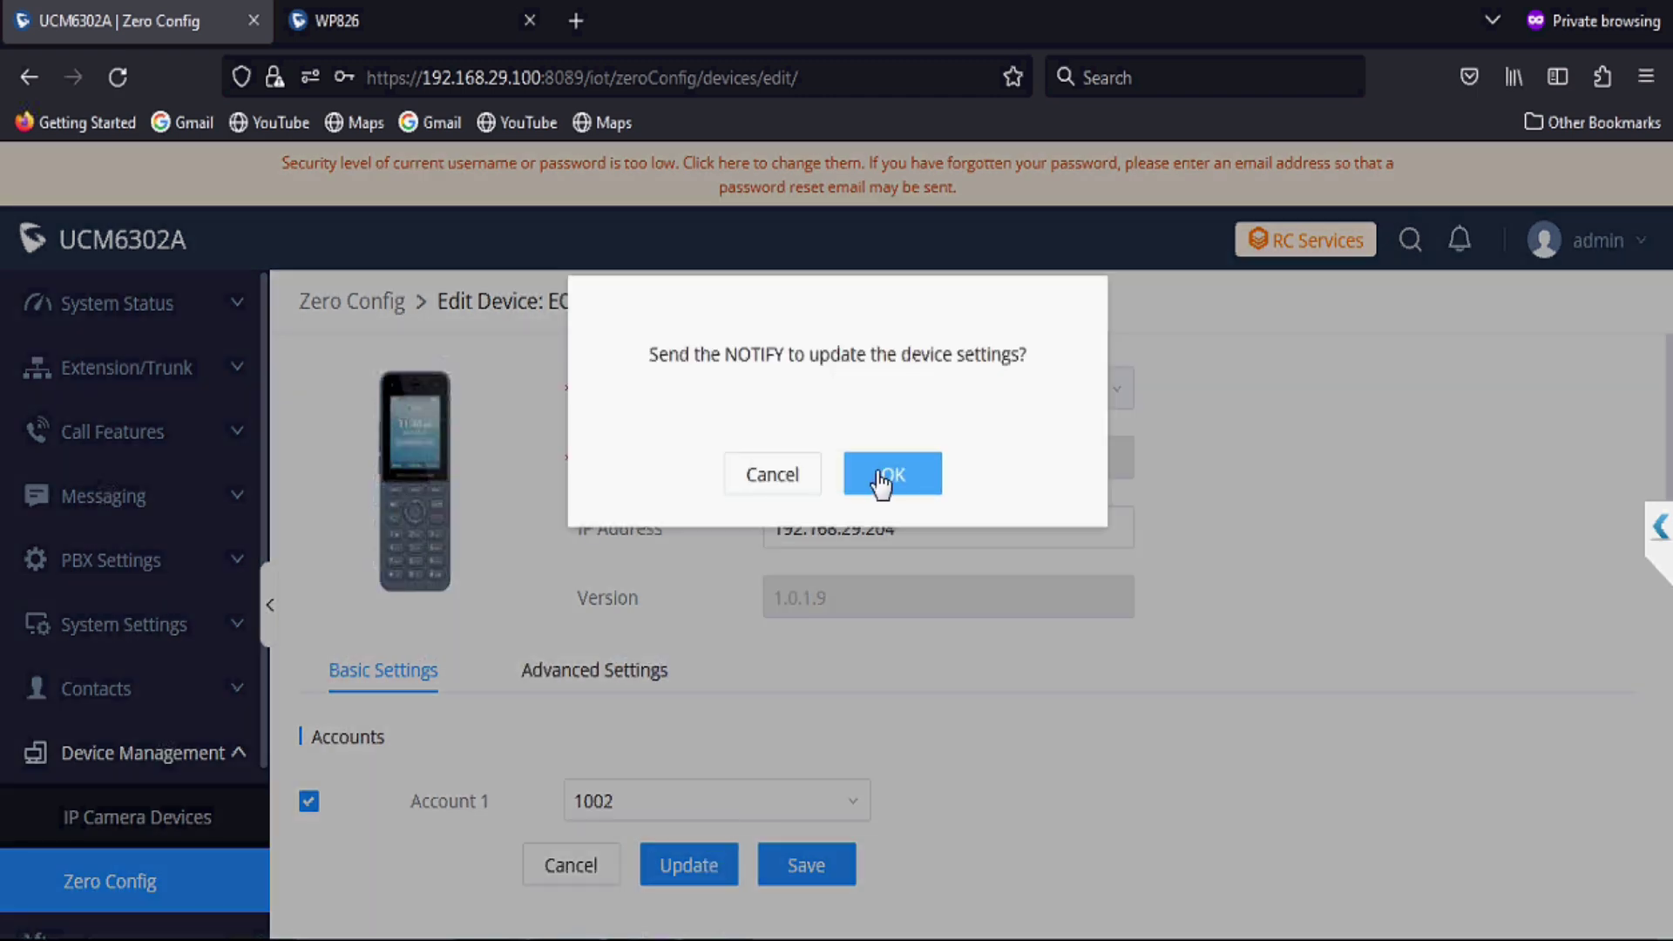
left_click(882, 479)
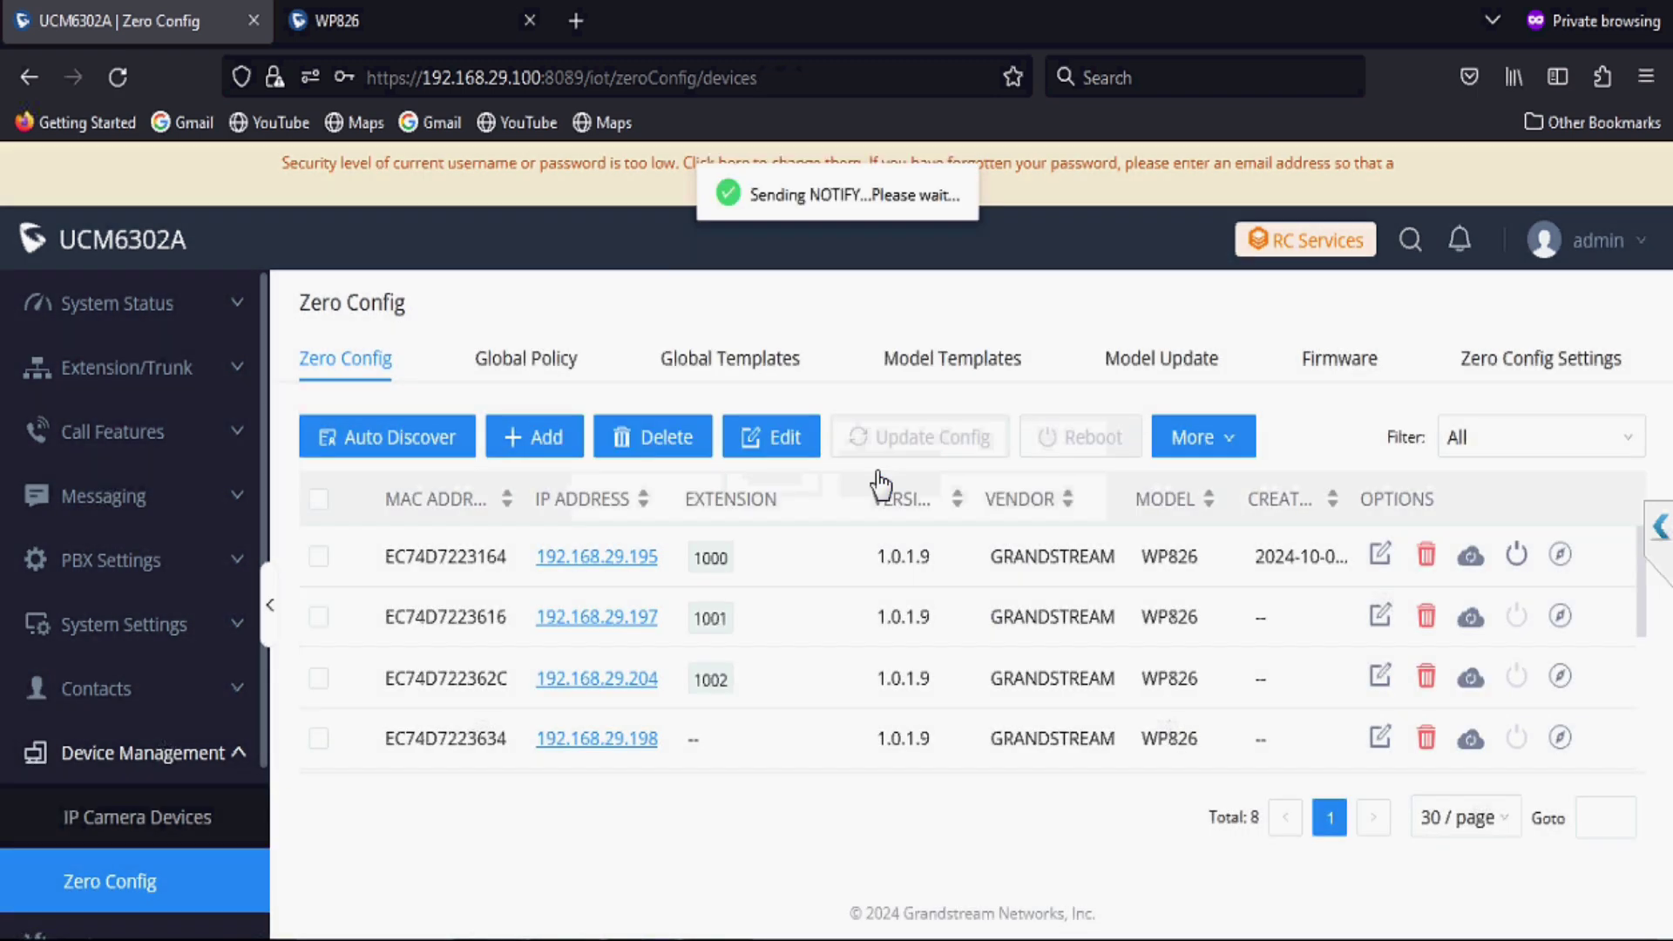
Step: Assign extension 1003 to Account 1 on phone EC74D7223634 and send it the update
left_click(1385, 738)
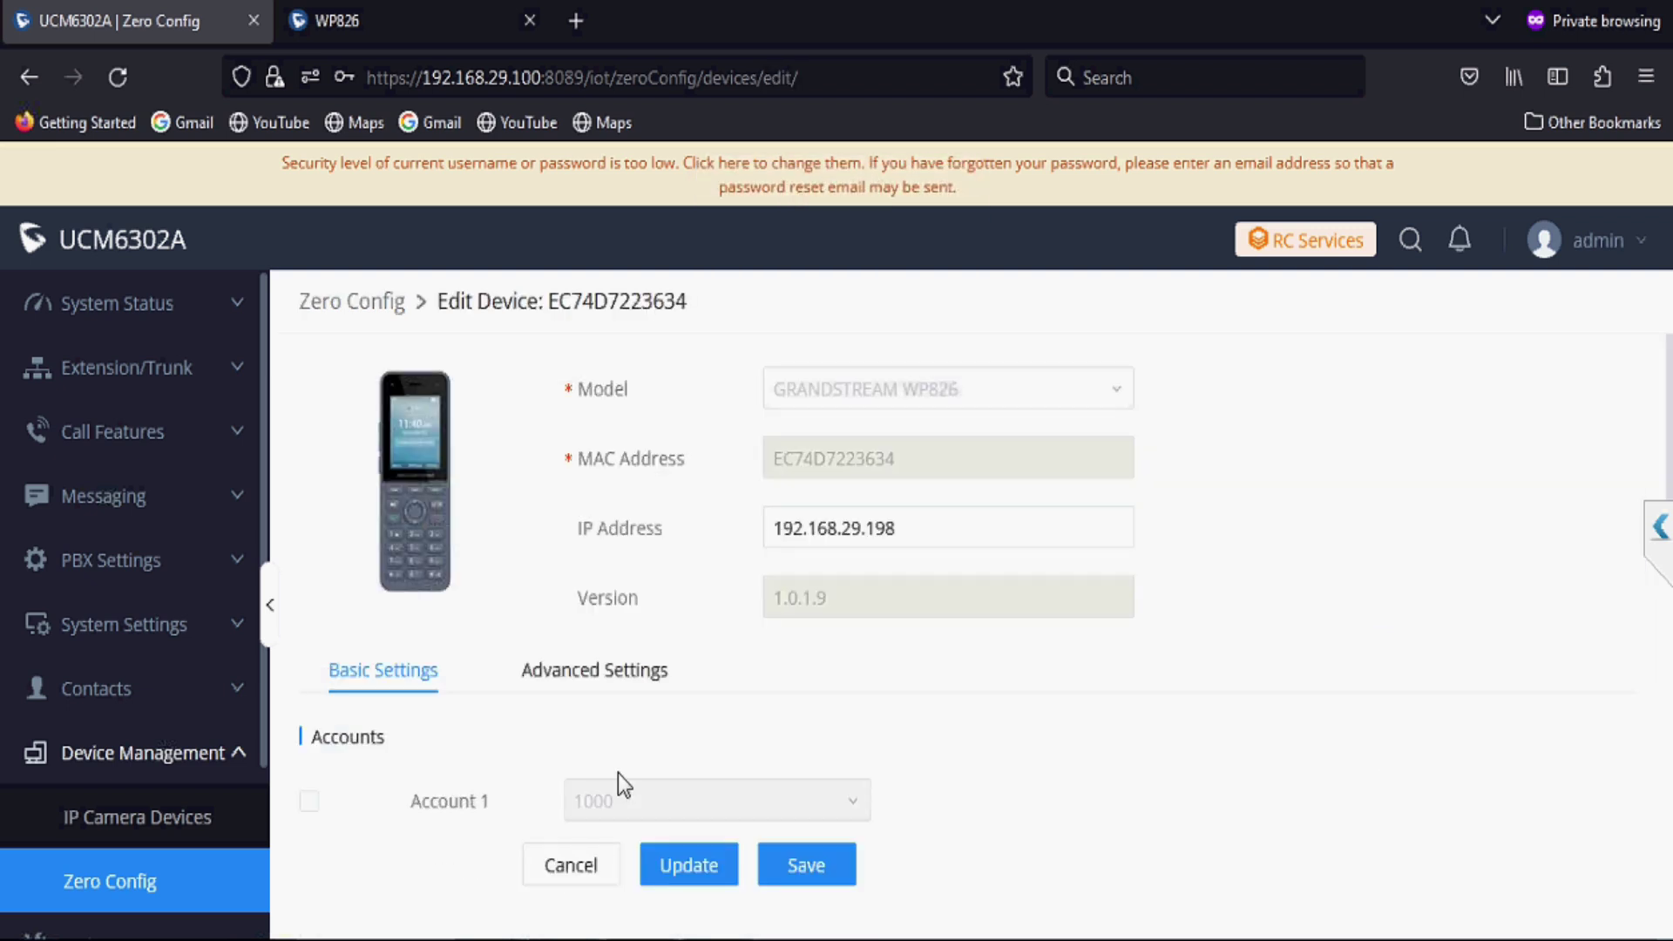
left_click(309, 801)
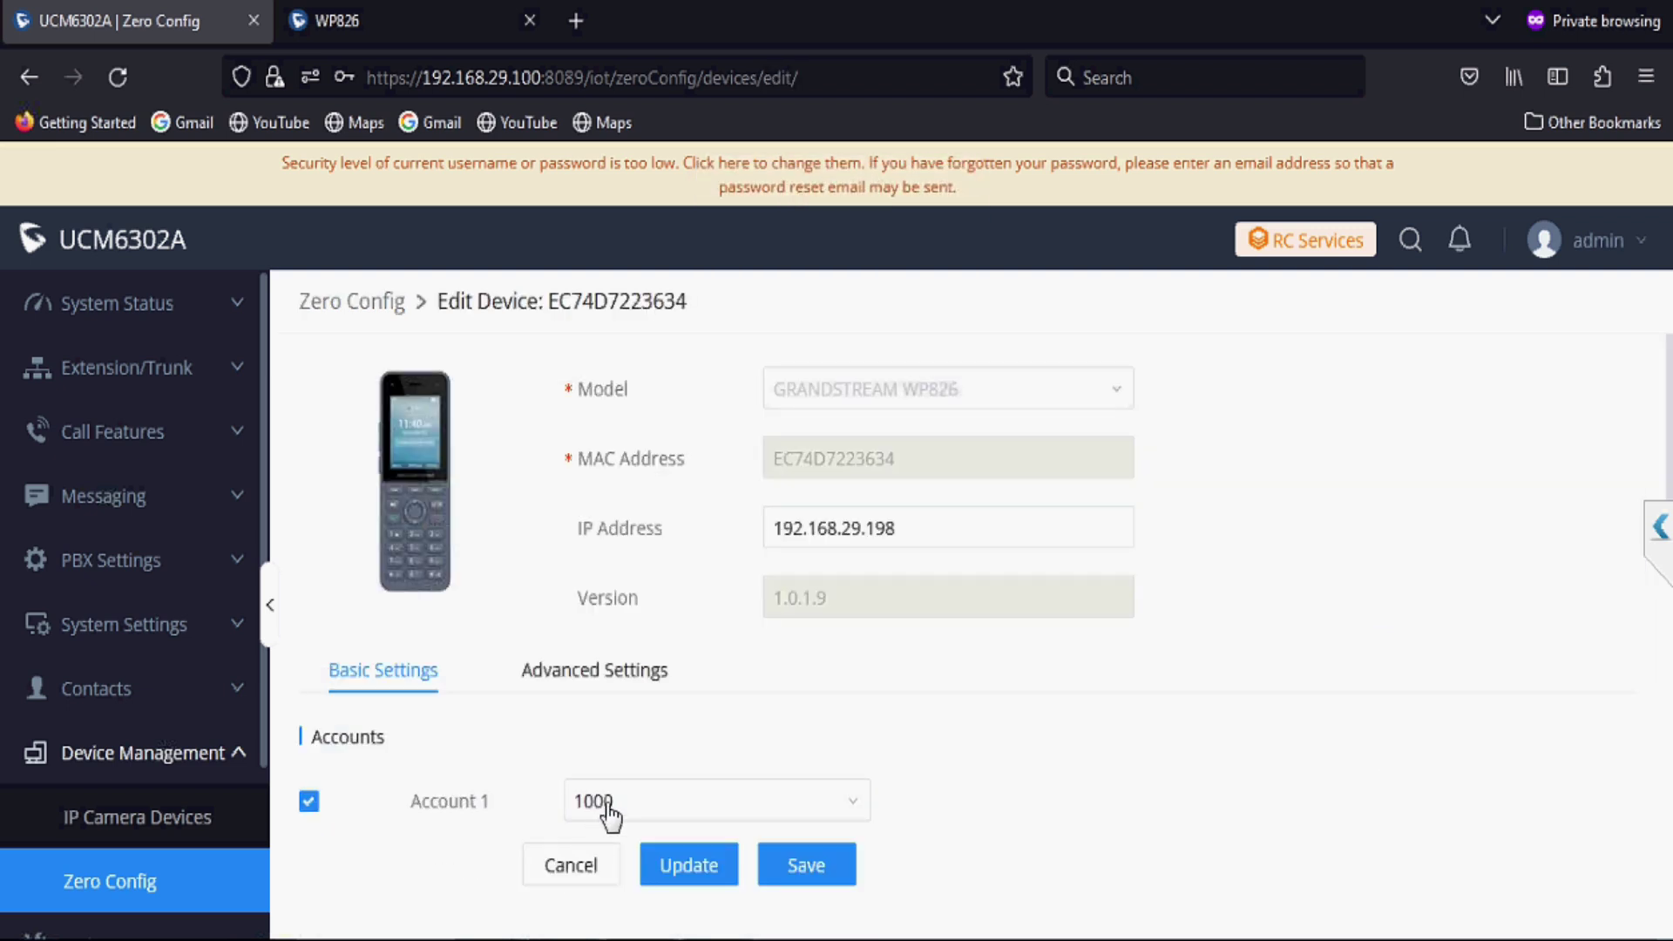
left_click(601, 809)
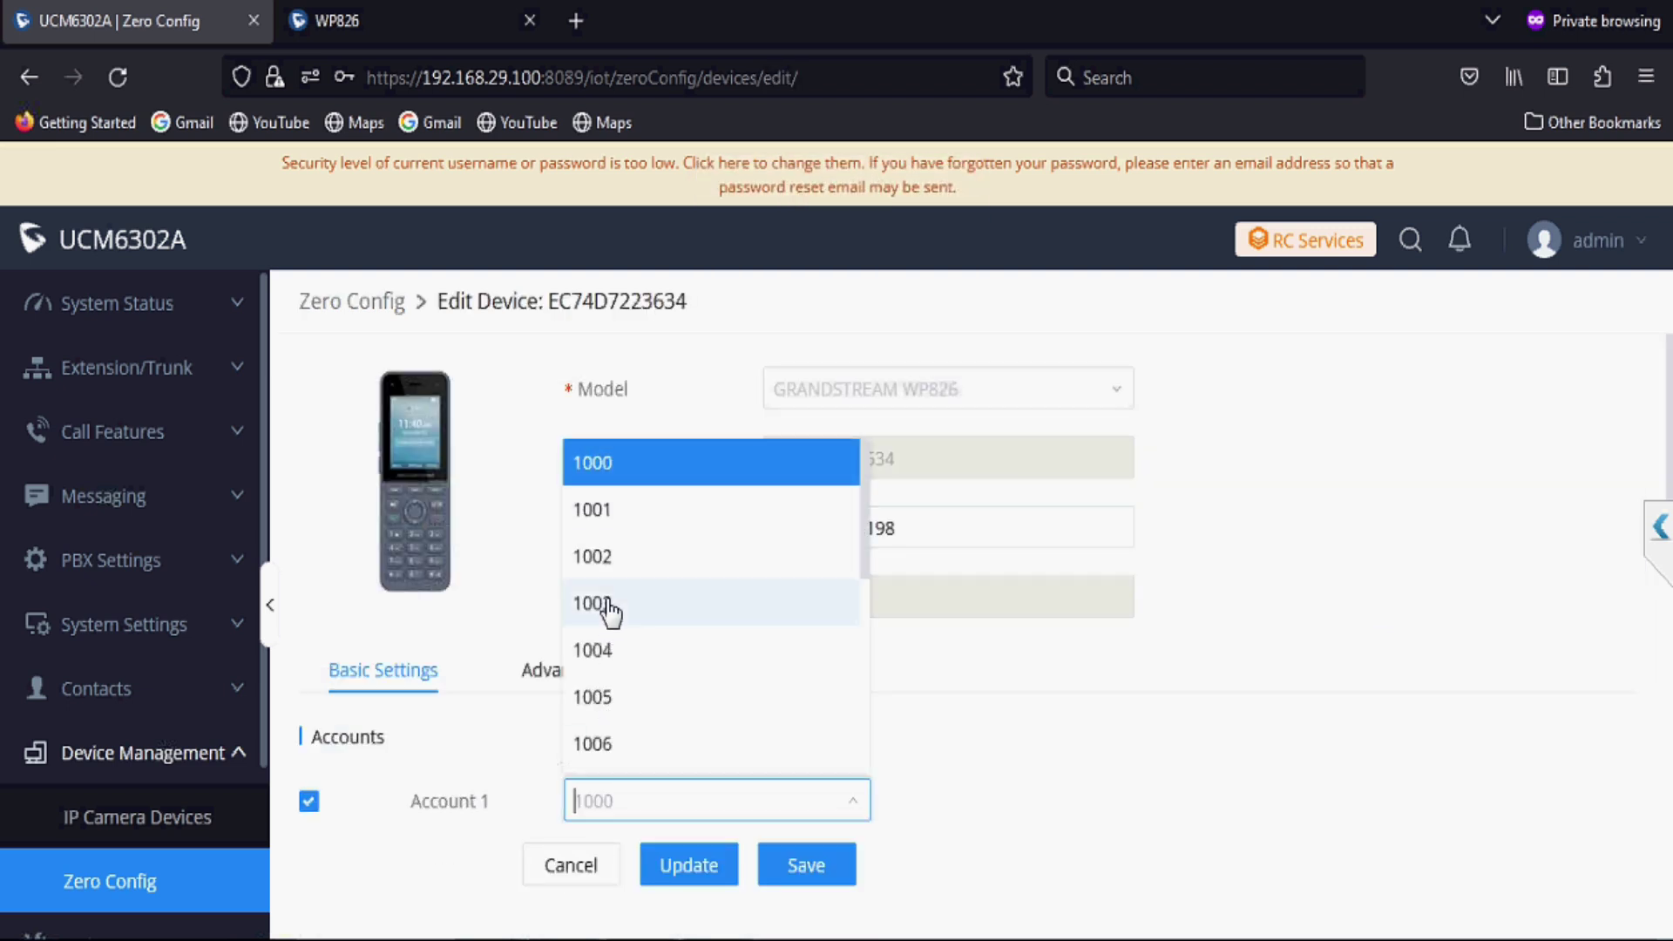
left_click(609, 603)
left_click(711, 859)
left_click(891, 479)
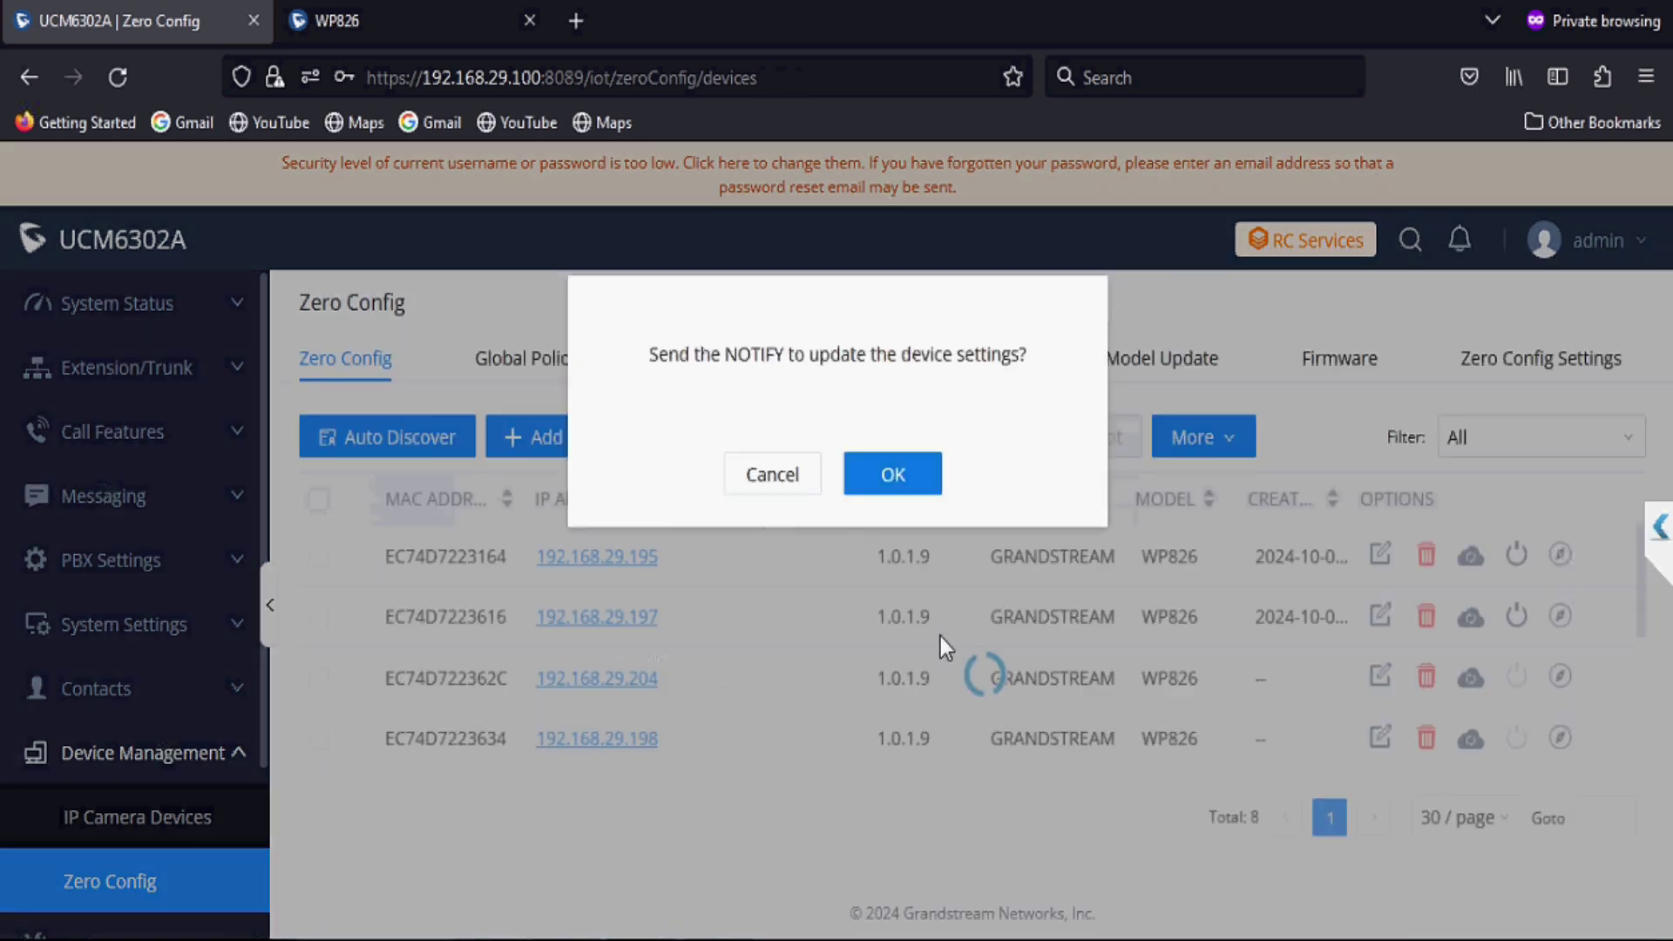
Step: Assign extension 1004 to Account 1 on phone EC74D7223722 and send it the update
scroll(965, 709, "down", 2)
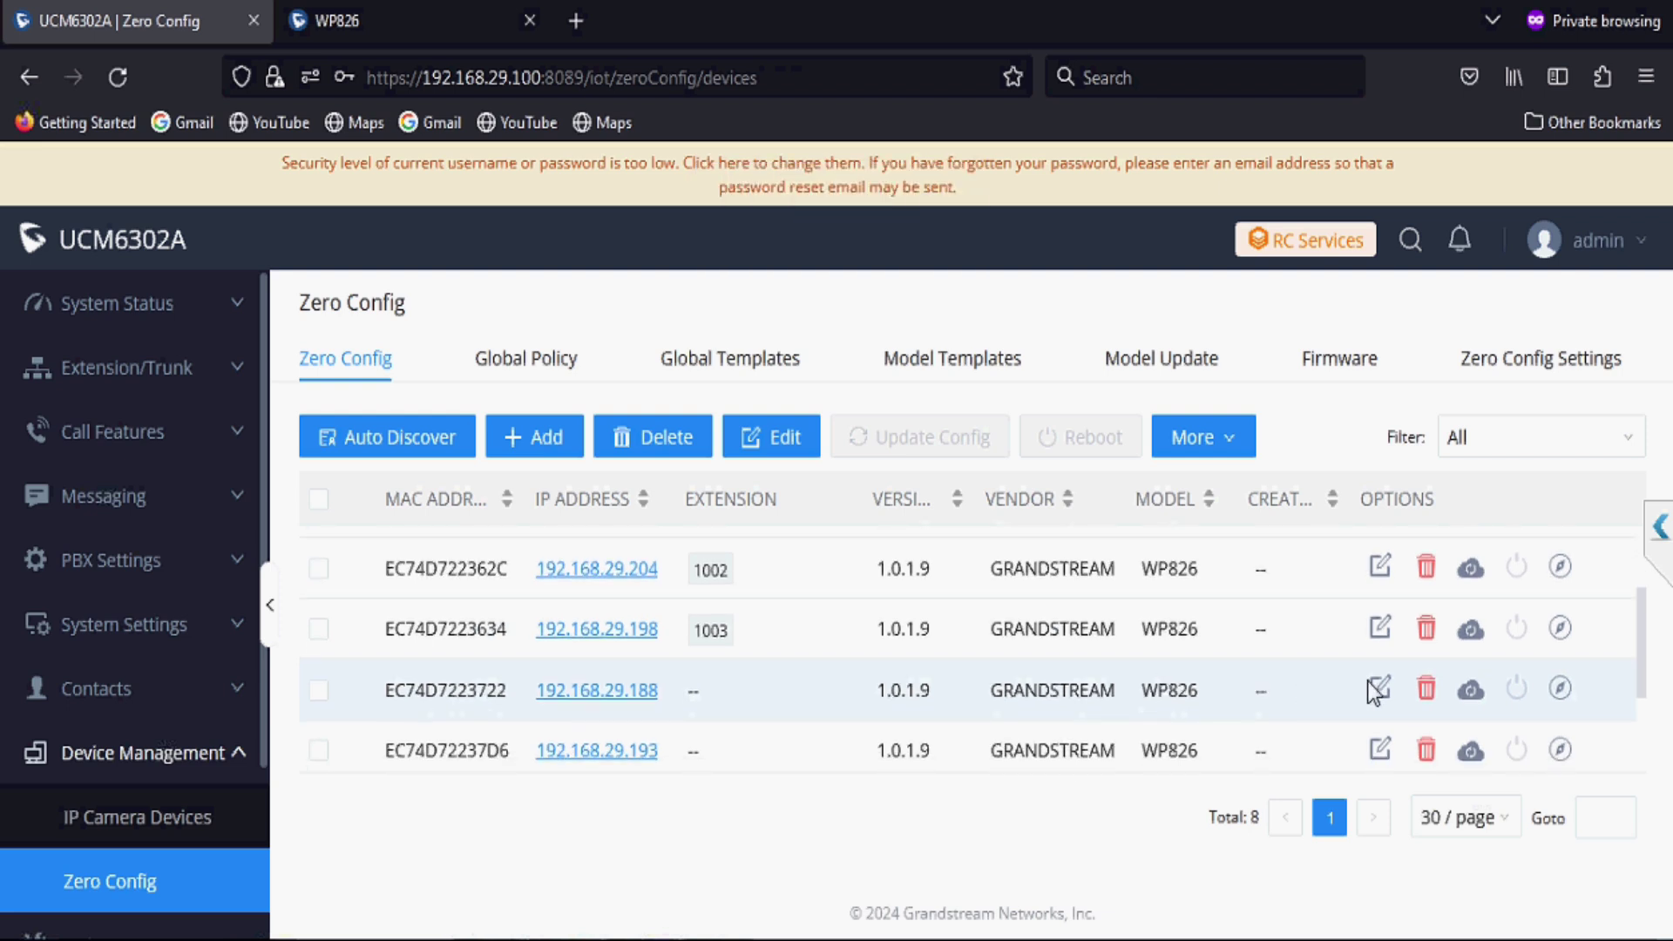
left_click(1380, 688)
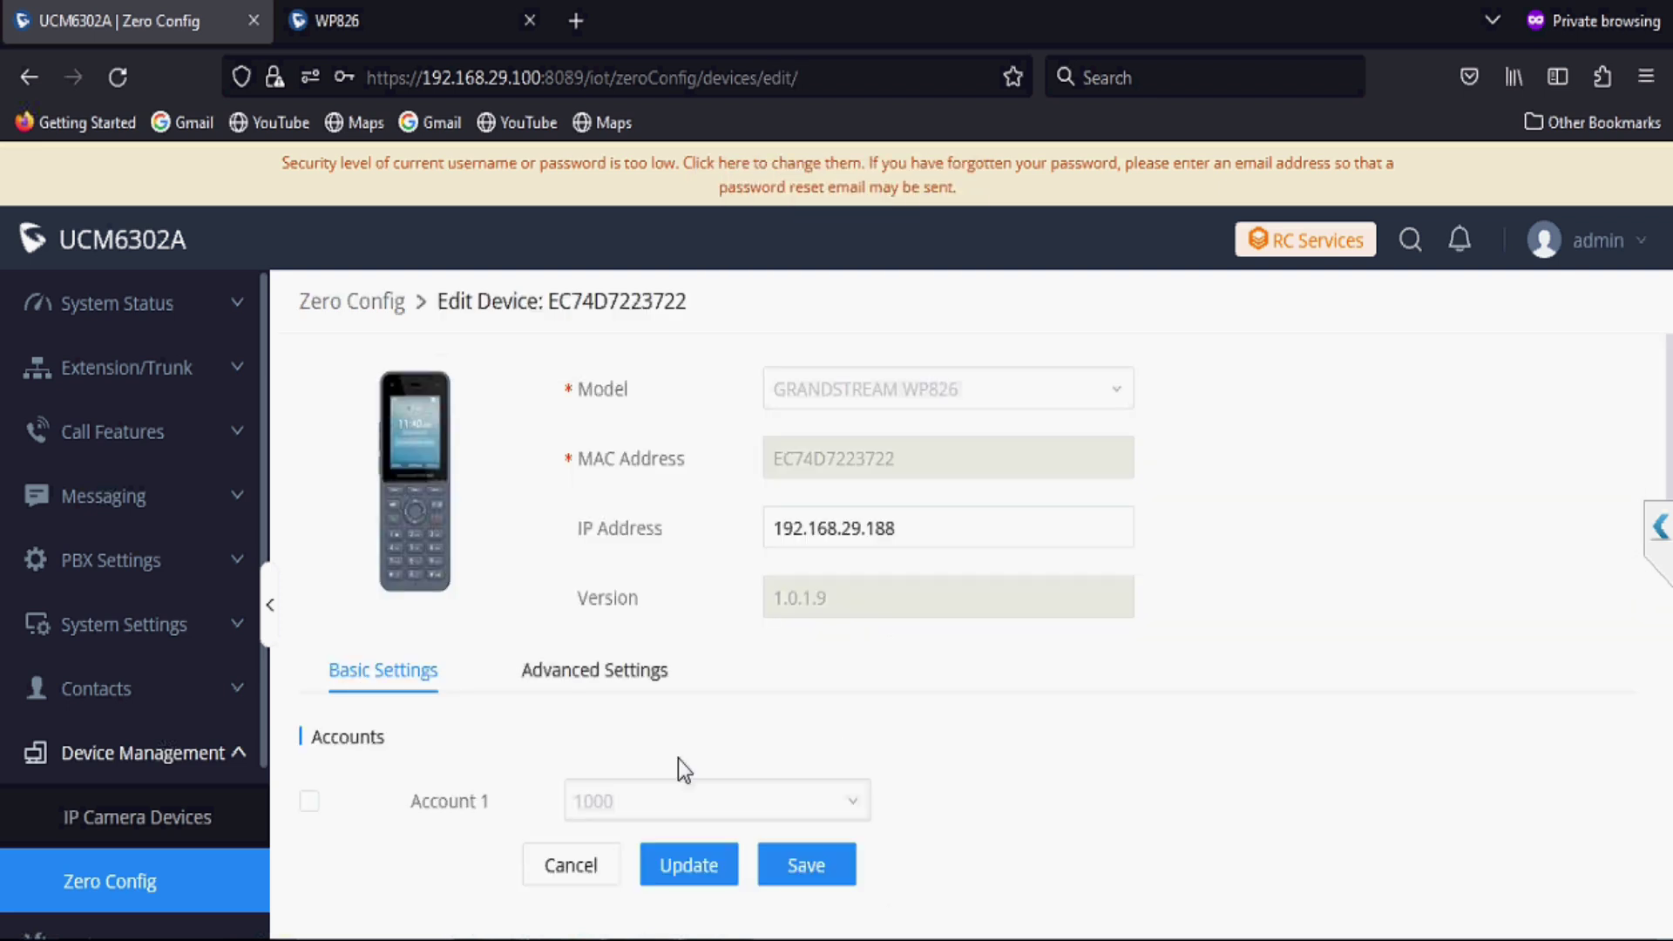
left_click(312, 804)
left_click(598, 802)
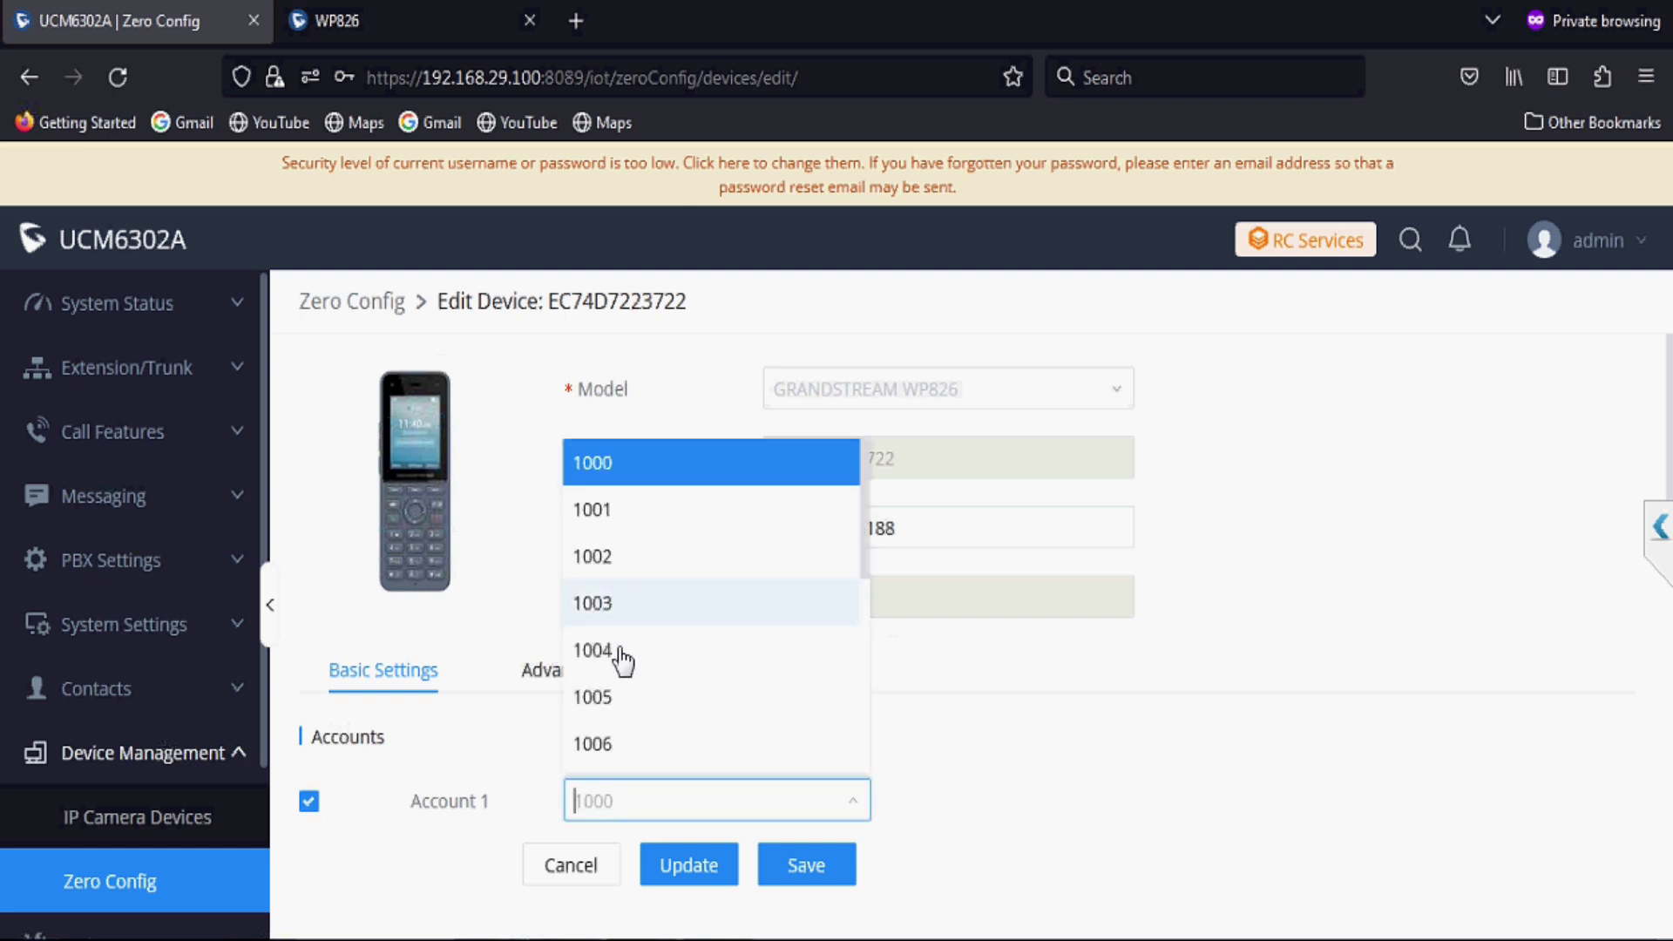
left_click(623, 655)
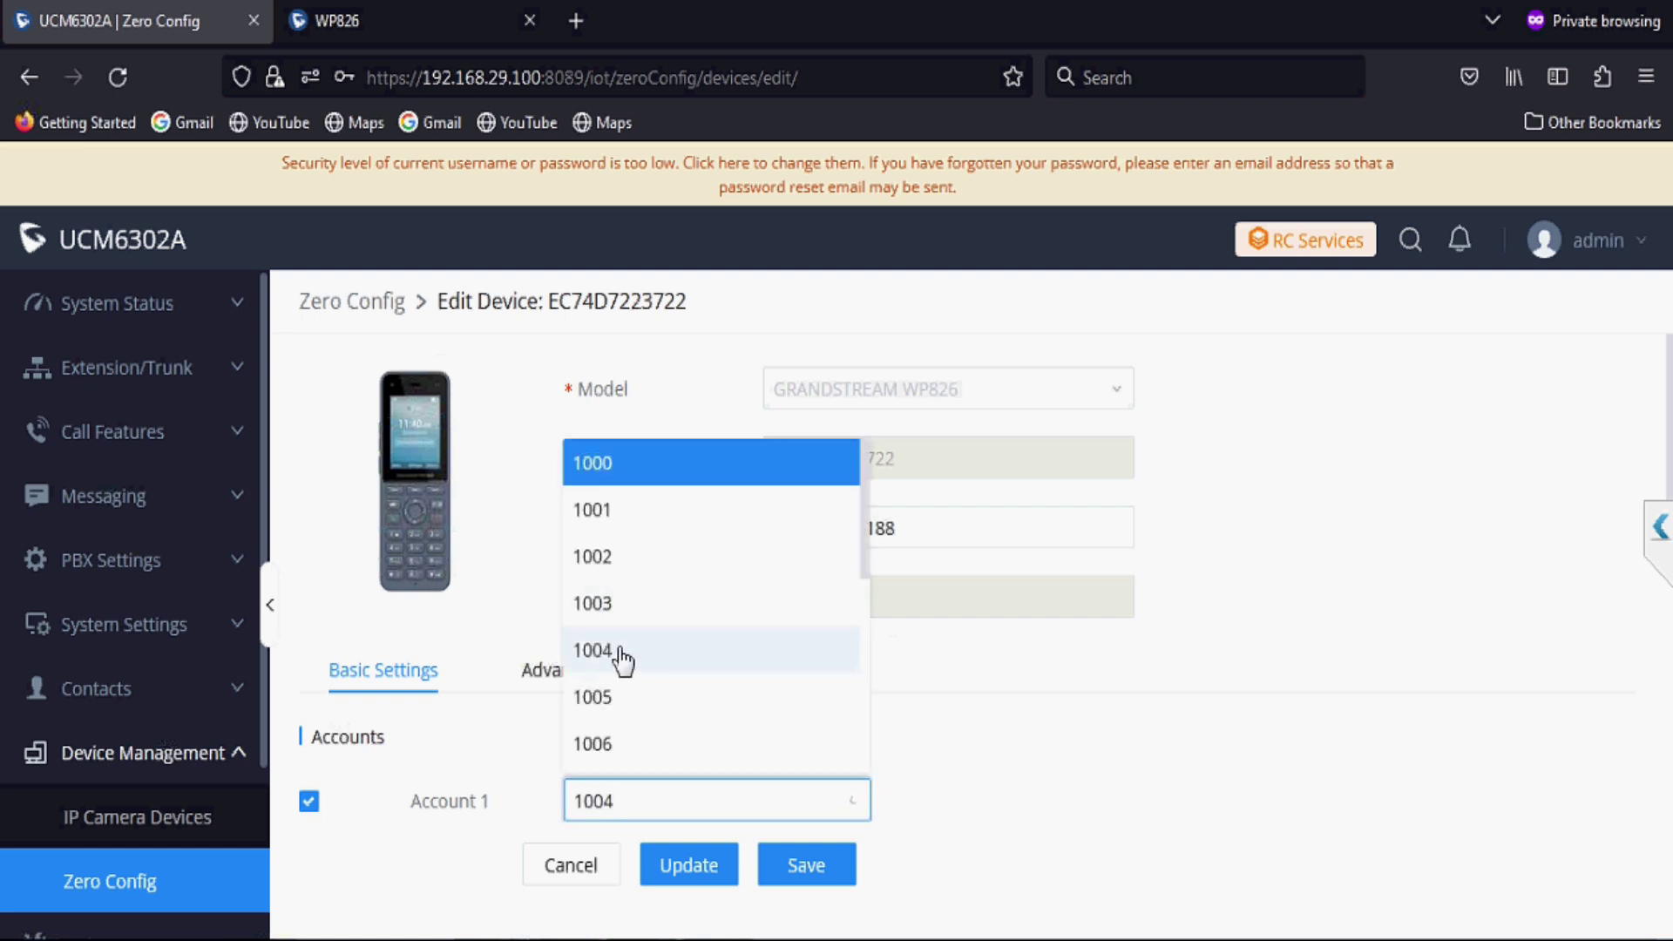
left_click(693, 867)
left_click(854, 473)
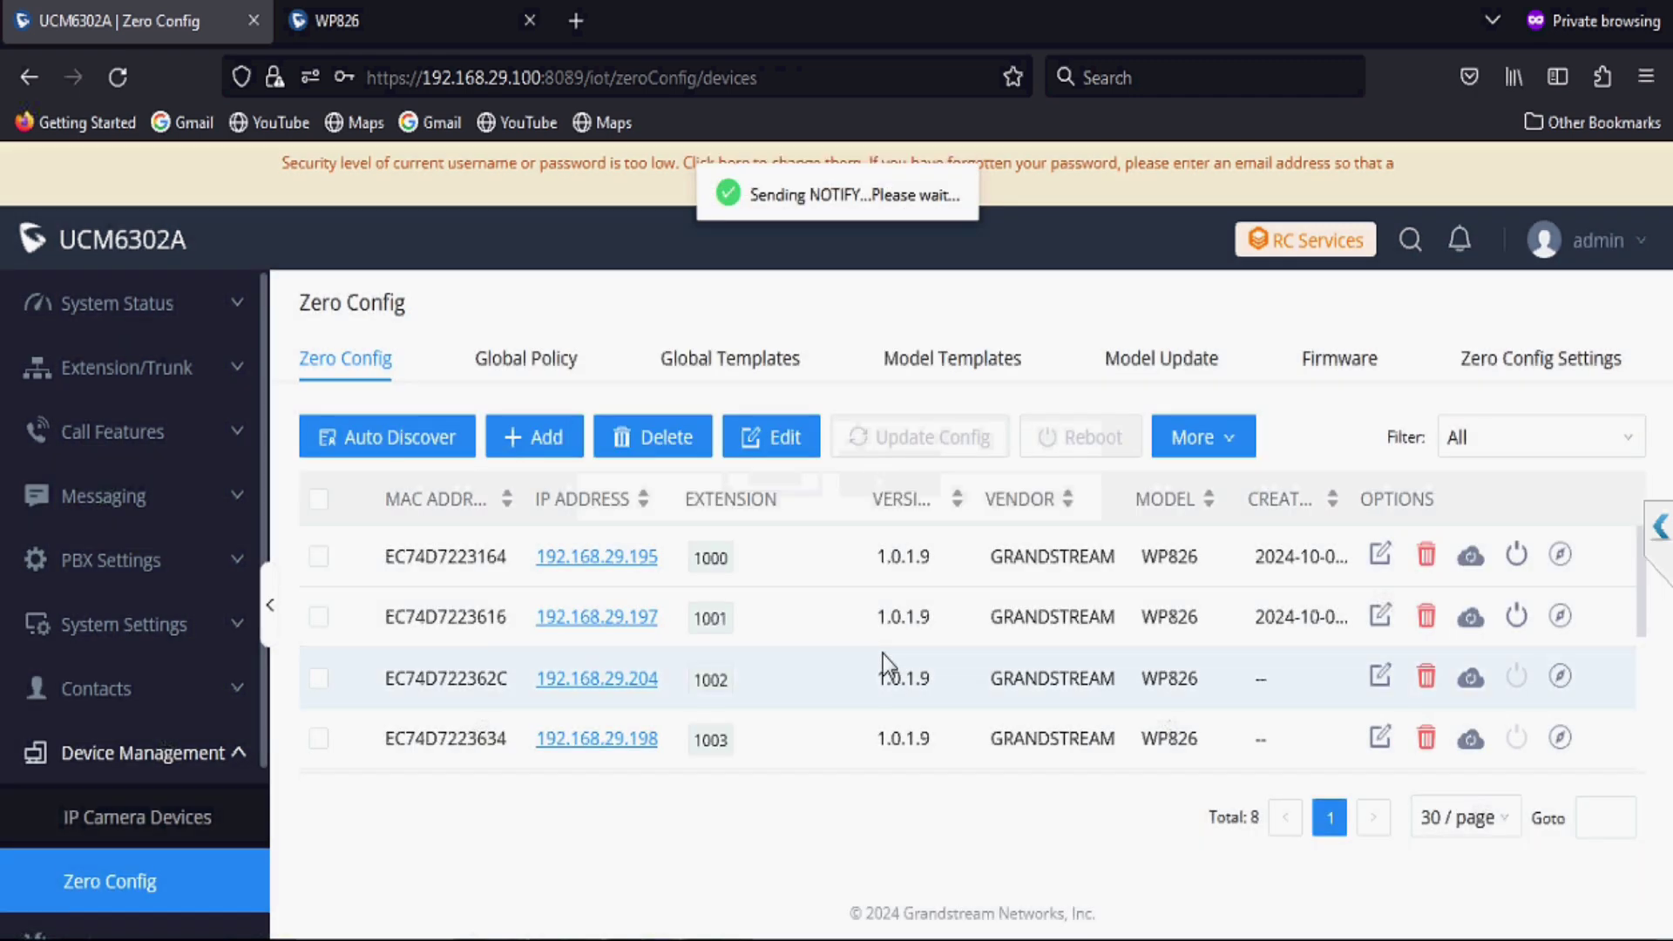
Step: Assign extension 1005 to Account 1 on phone EC74D72237D6 and send it the update
scroll(882, 654, "down", 3)
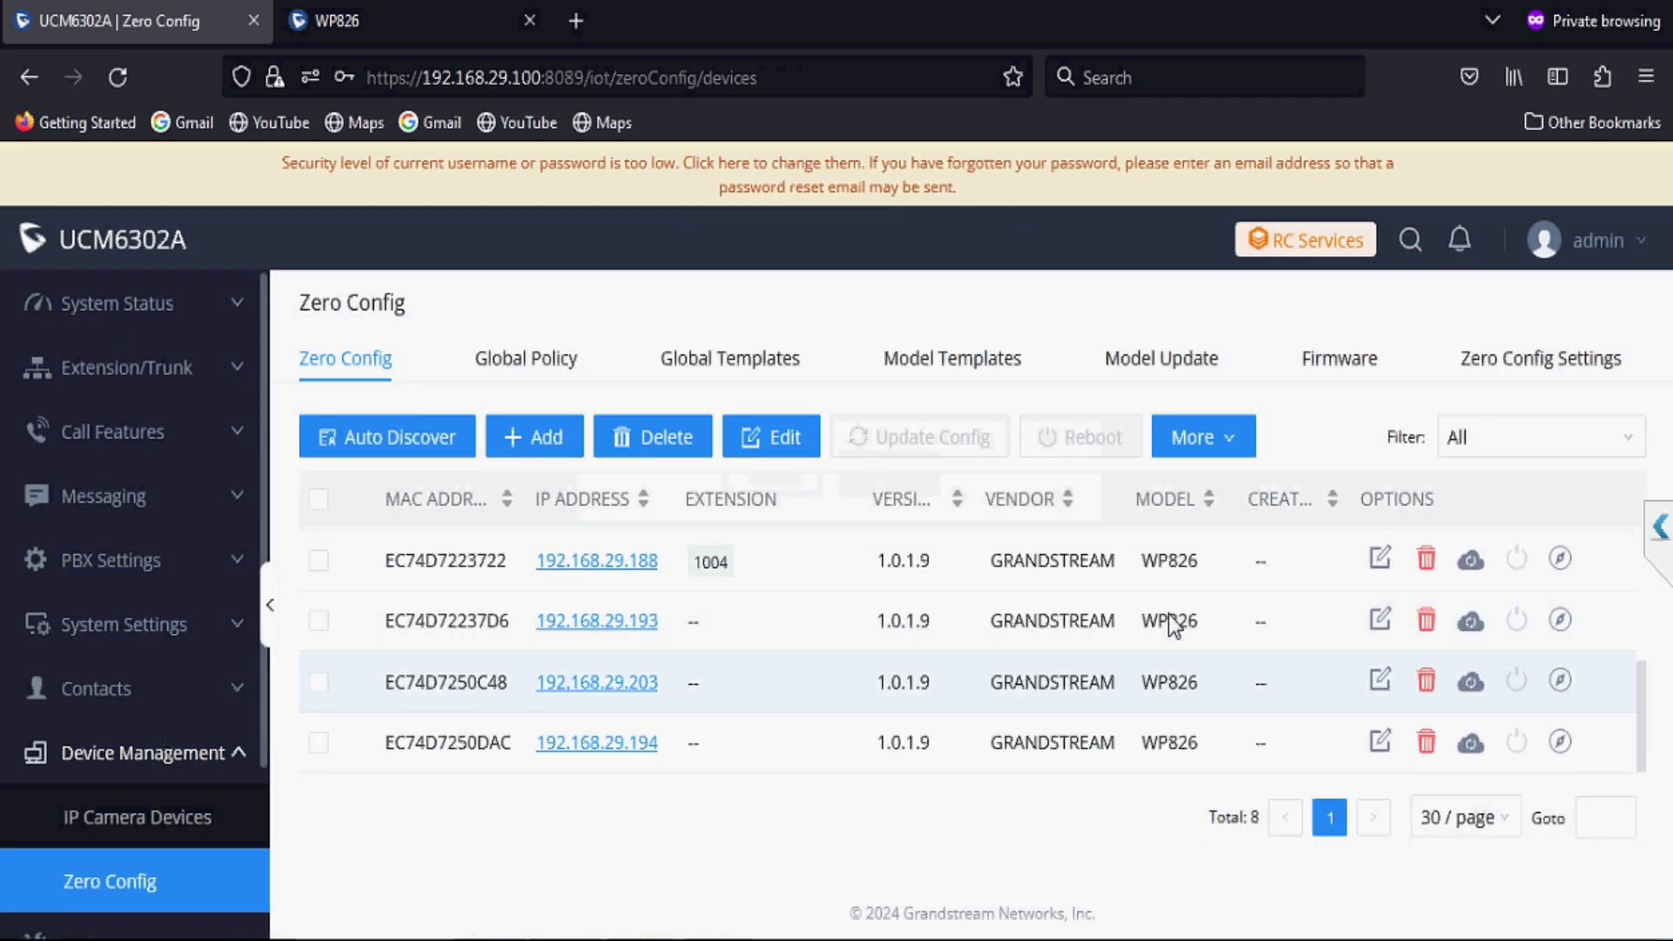
left_click(1381, 620)
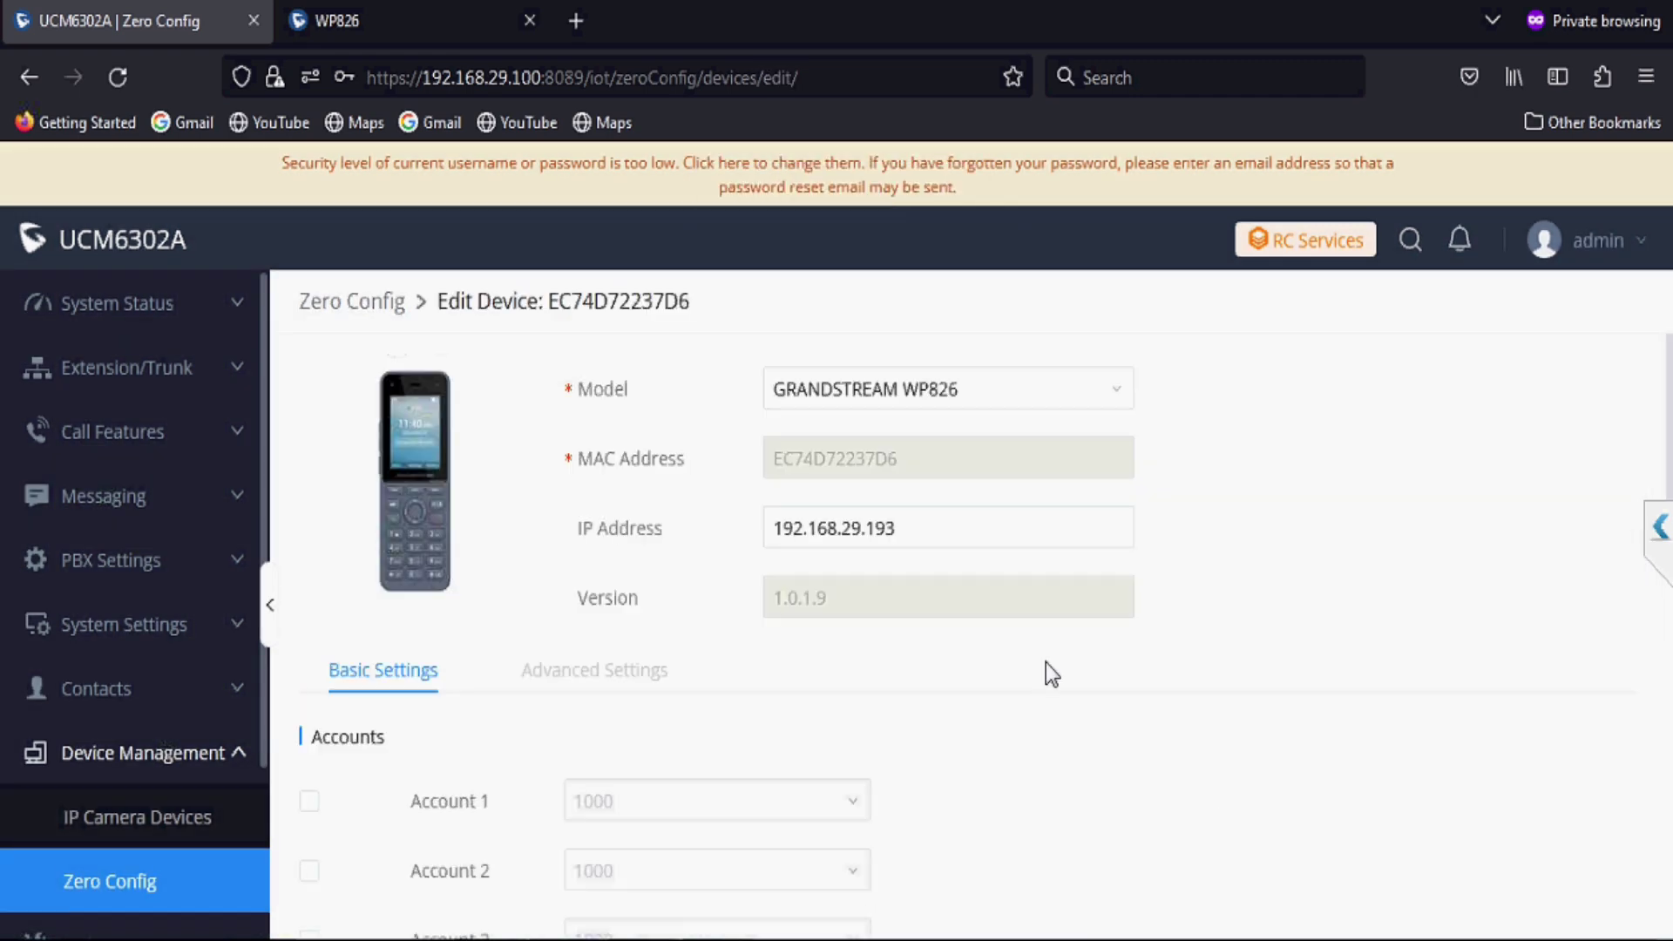
left_click(309, 801)
left_click(601, 802)
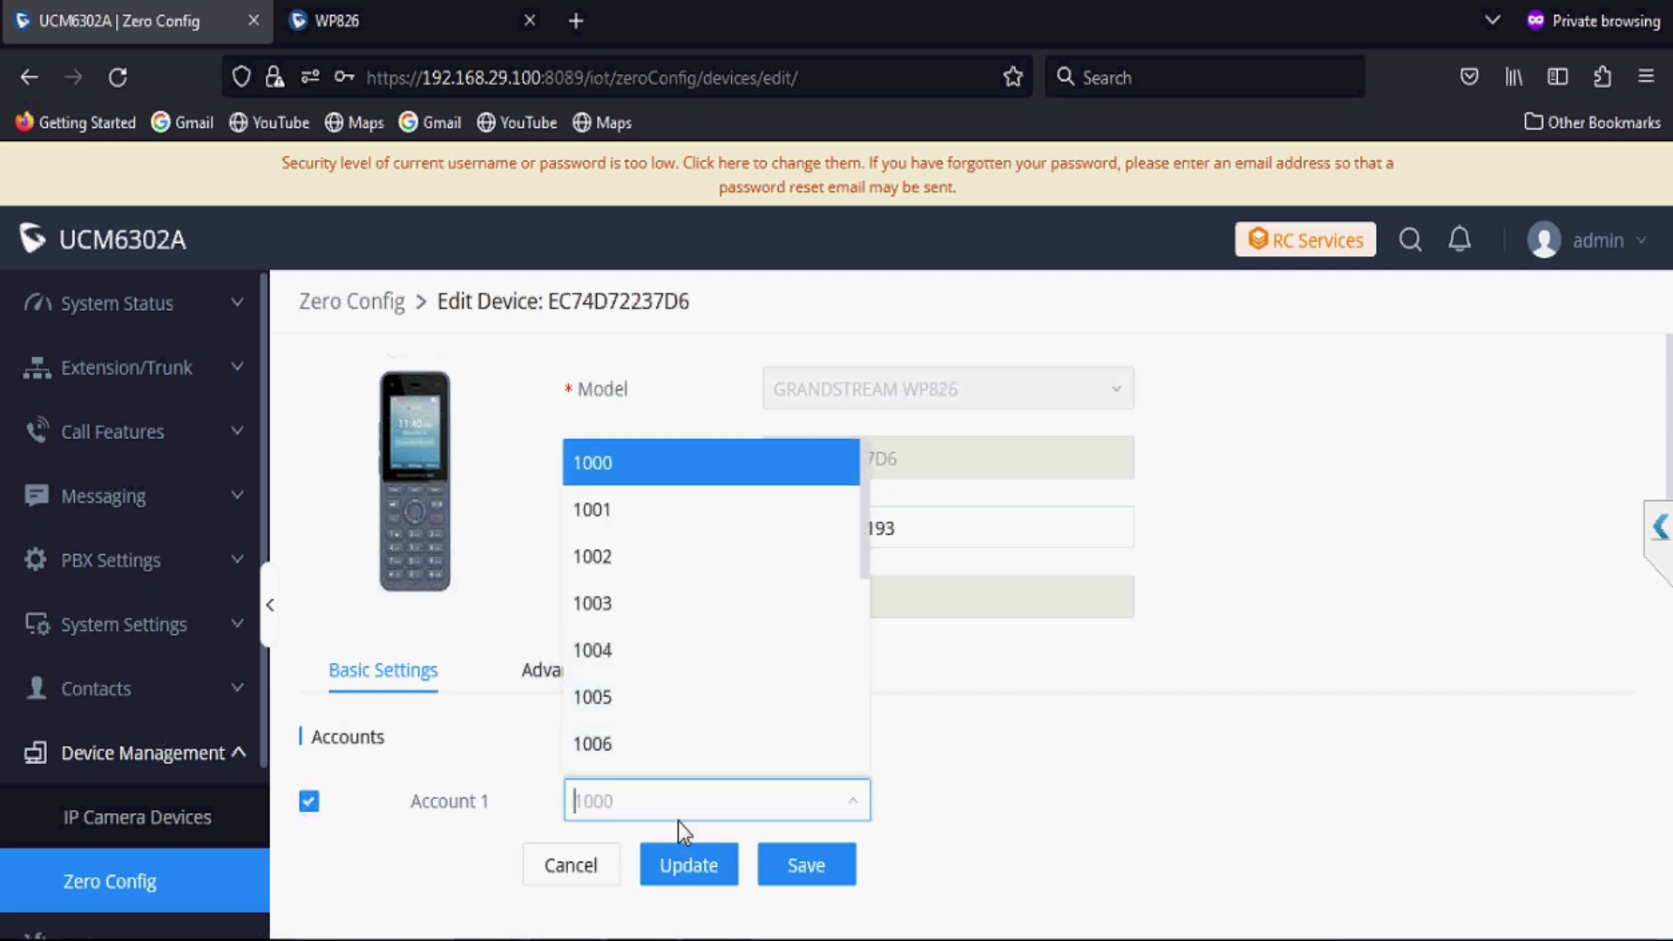
left_click(618, 697)
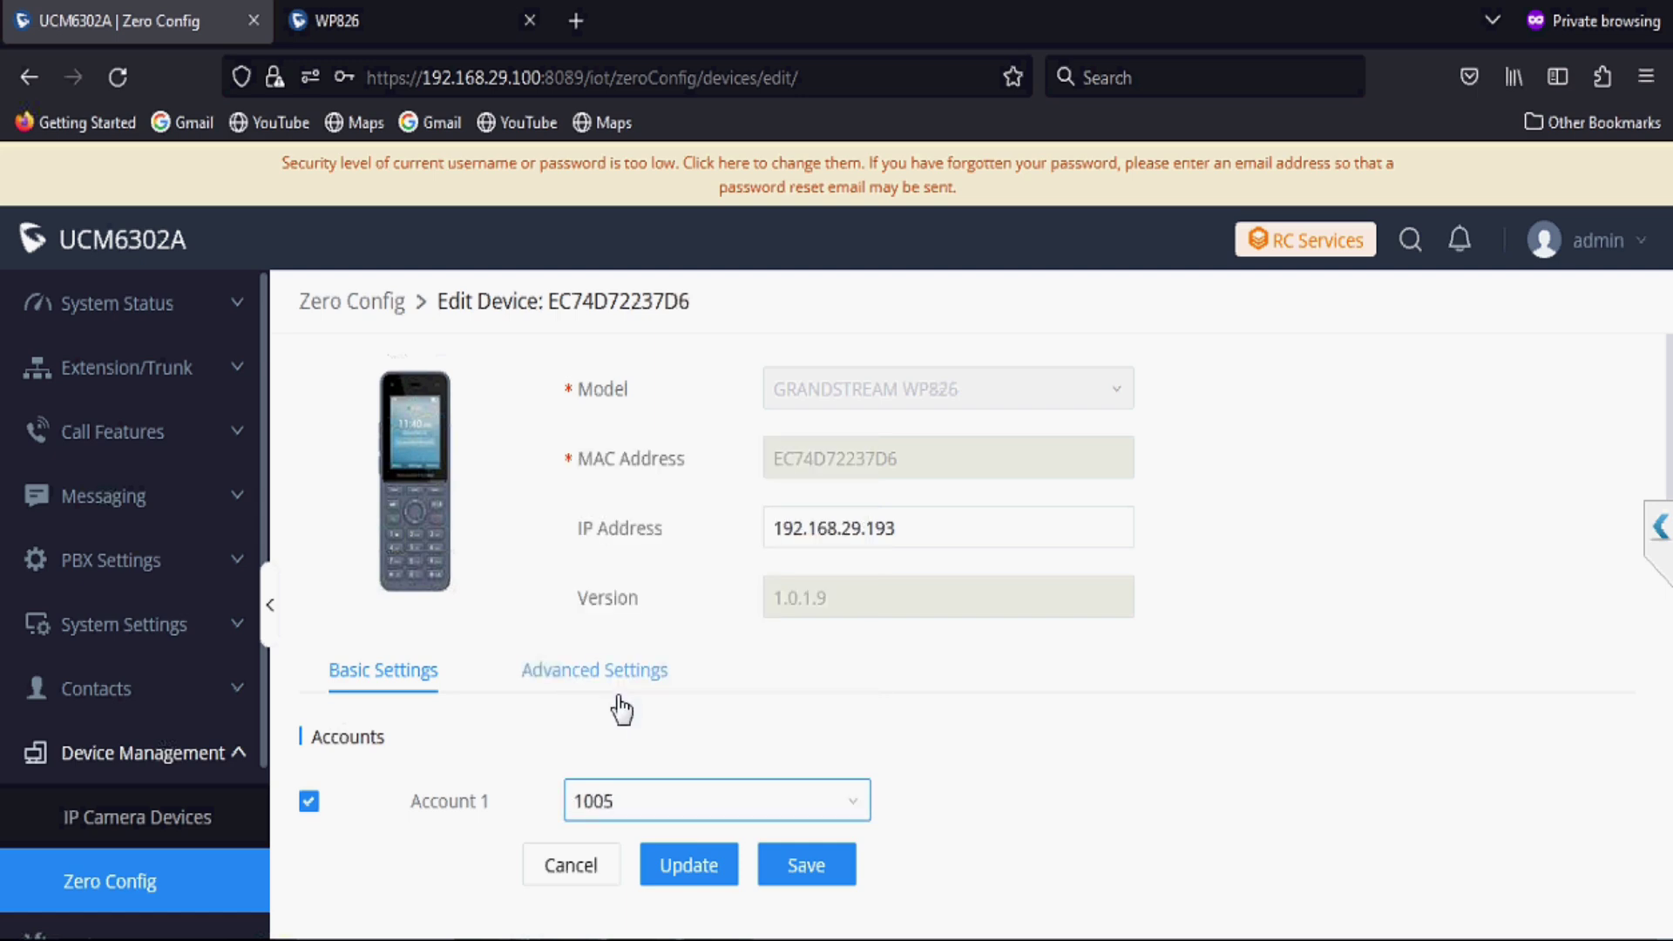
left_click(681, 866)
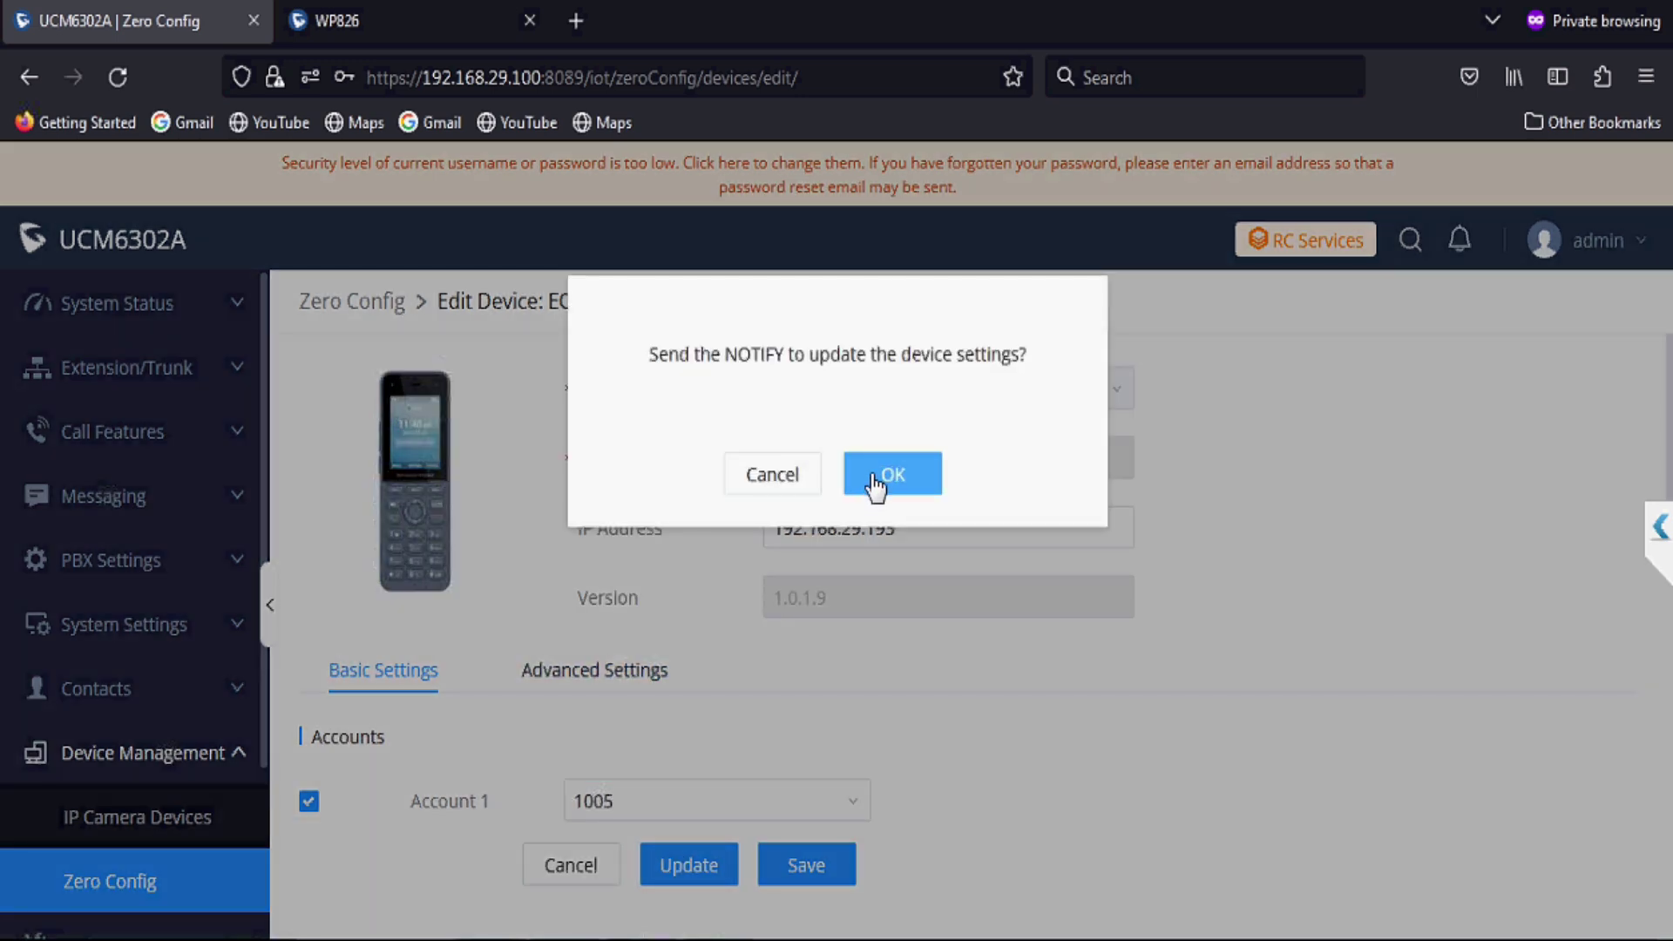
left_click(873, 476)
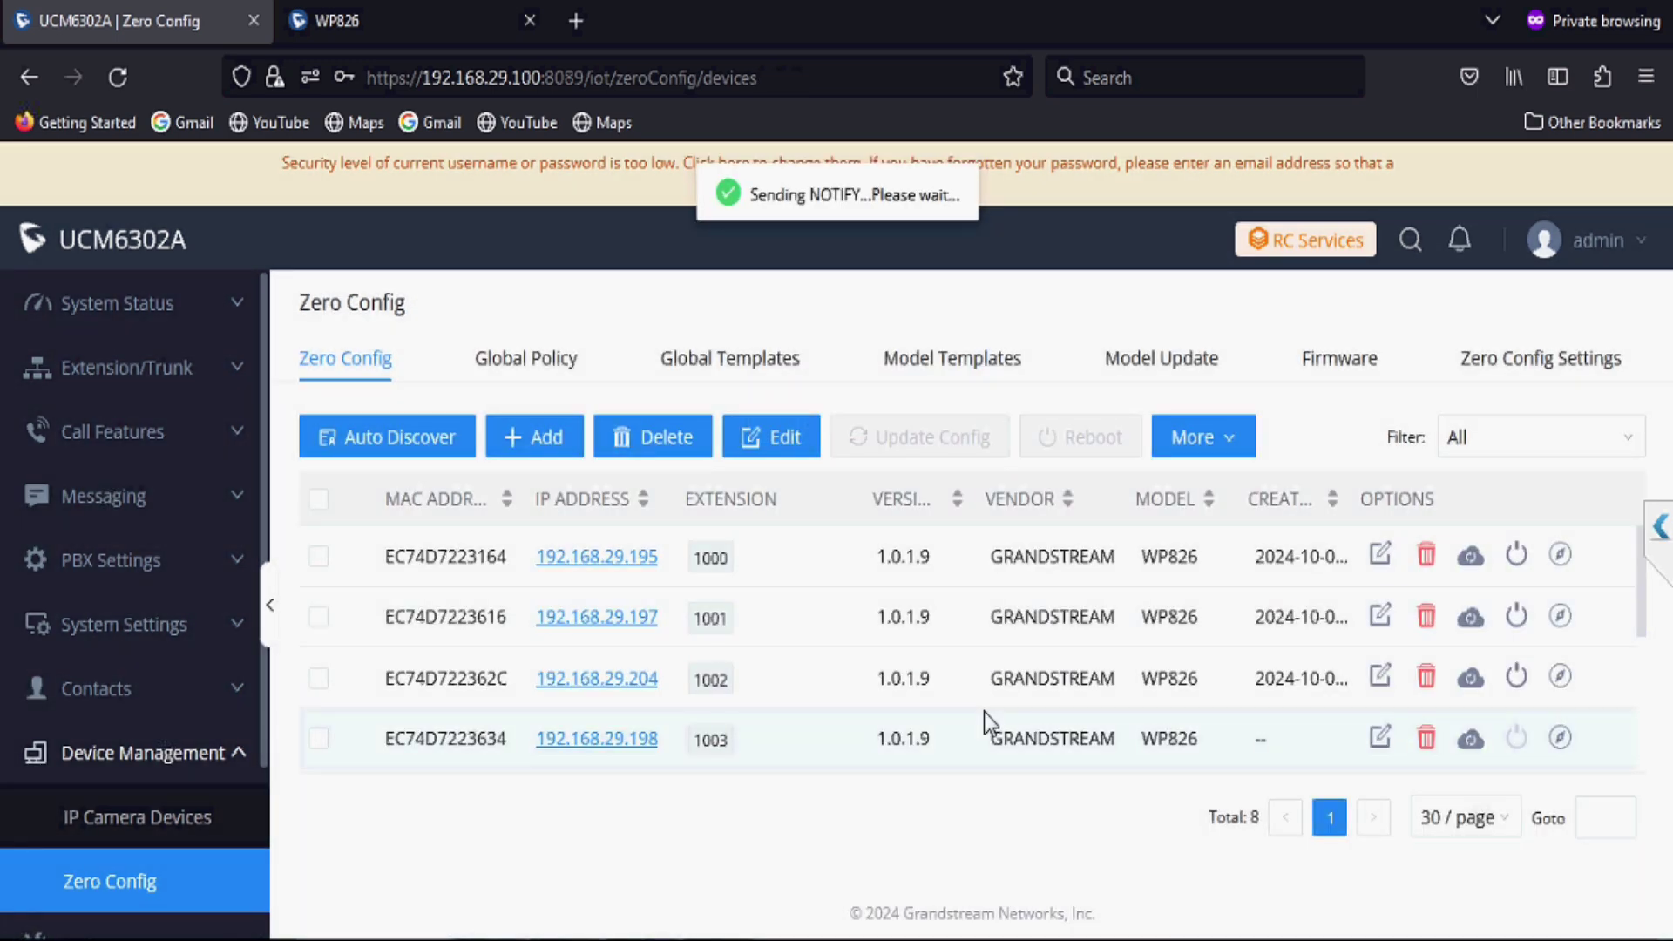
scroll(985, 713, "down", 3)
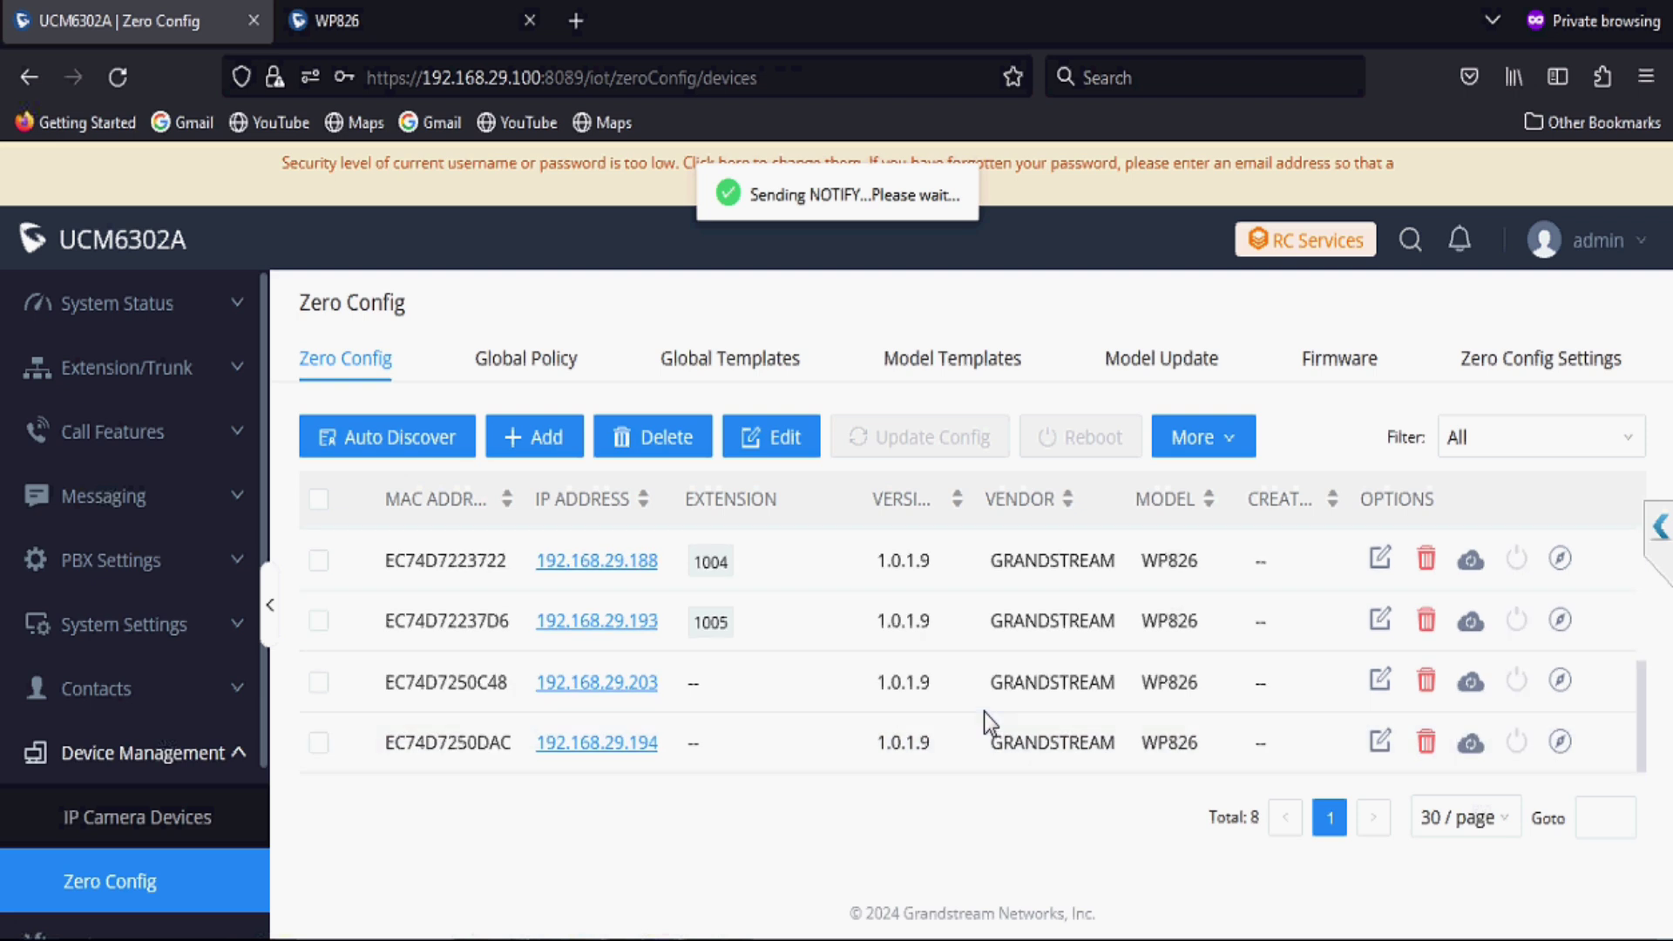
Step: Assign extension 1006 to Account 1 on handset EC74D7250C48 and send it the update
left_click(1382, 680)
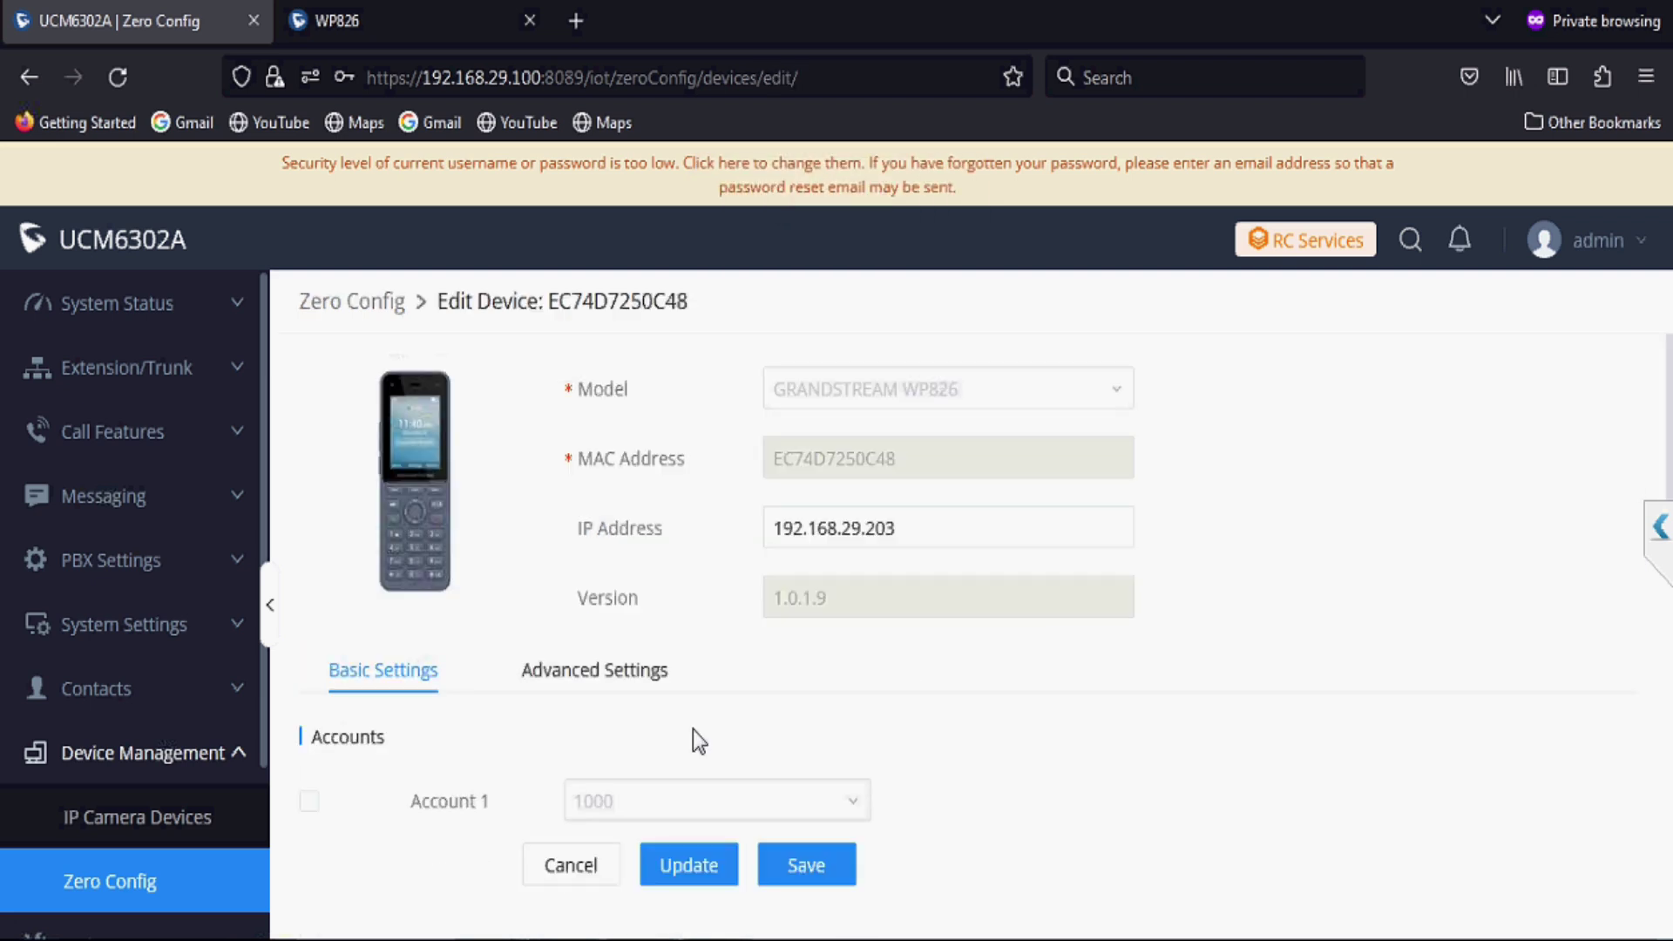
left_click(309, 801)
left_click(599, 803)
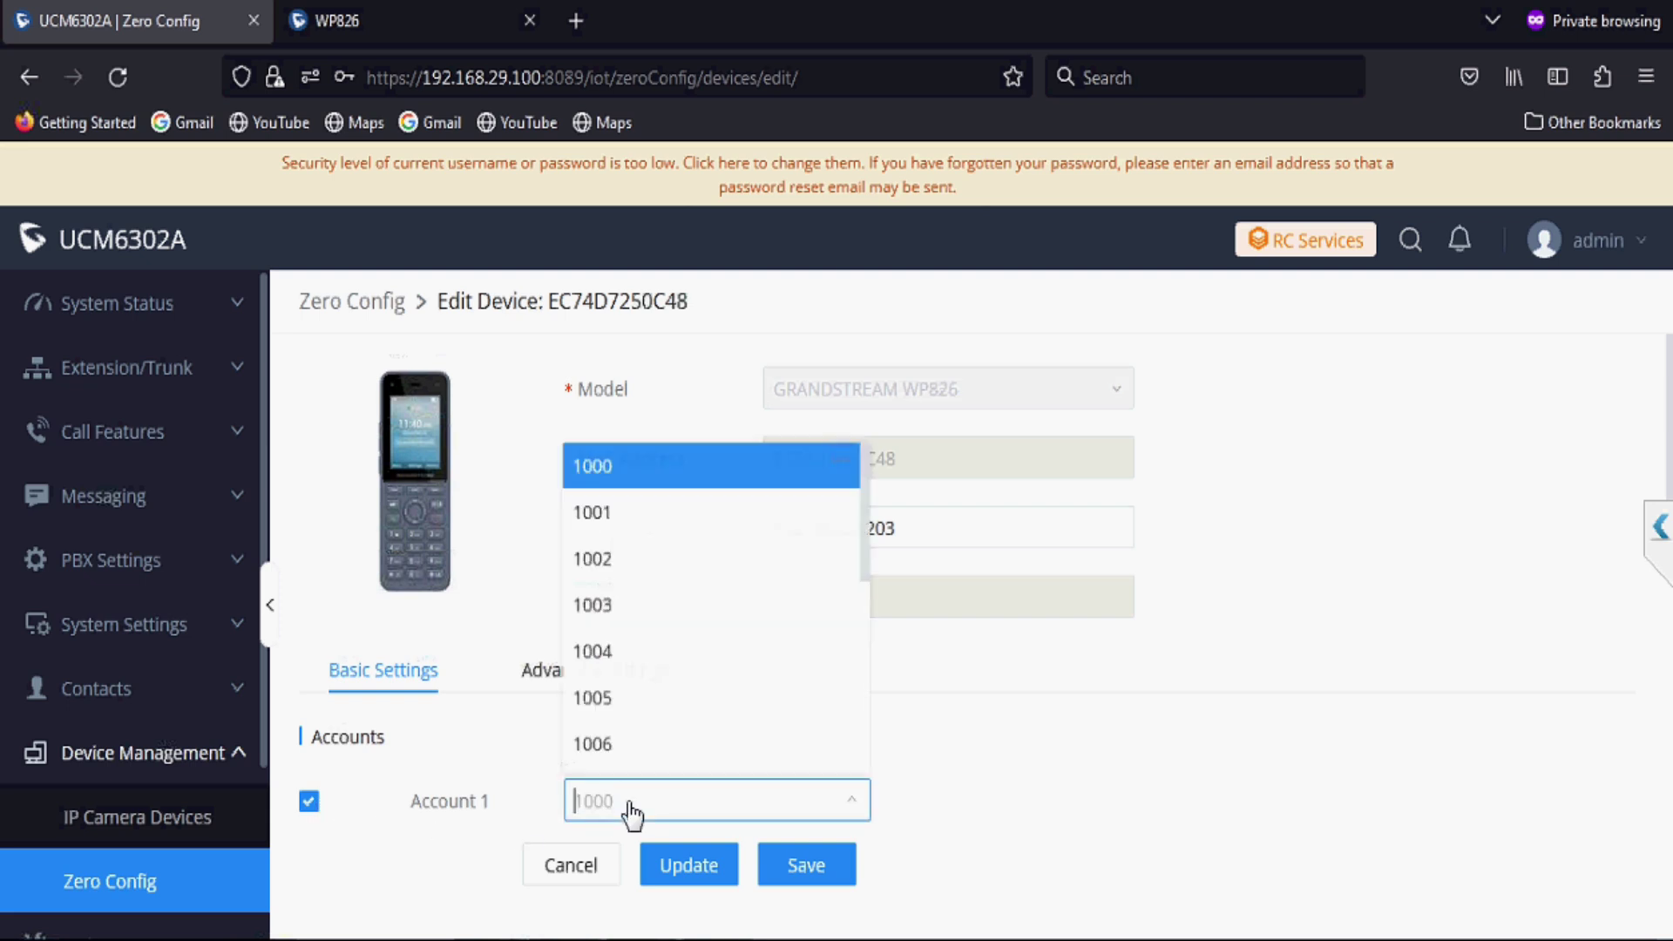
left_click(633, 743)
left_click(685, 867)
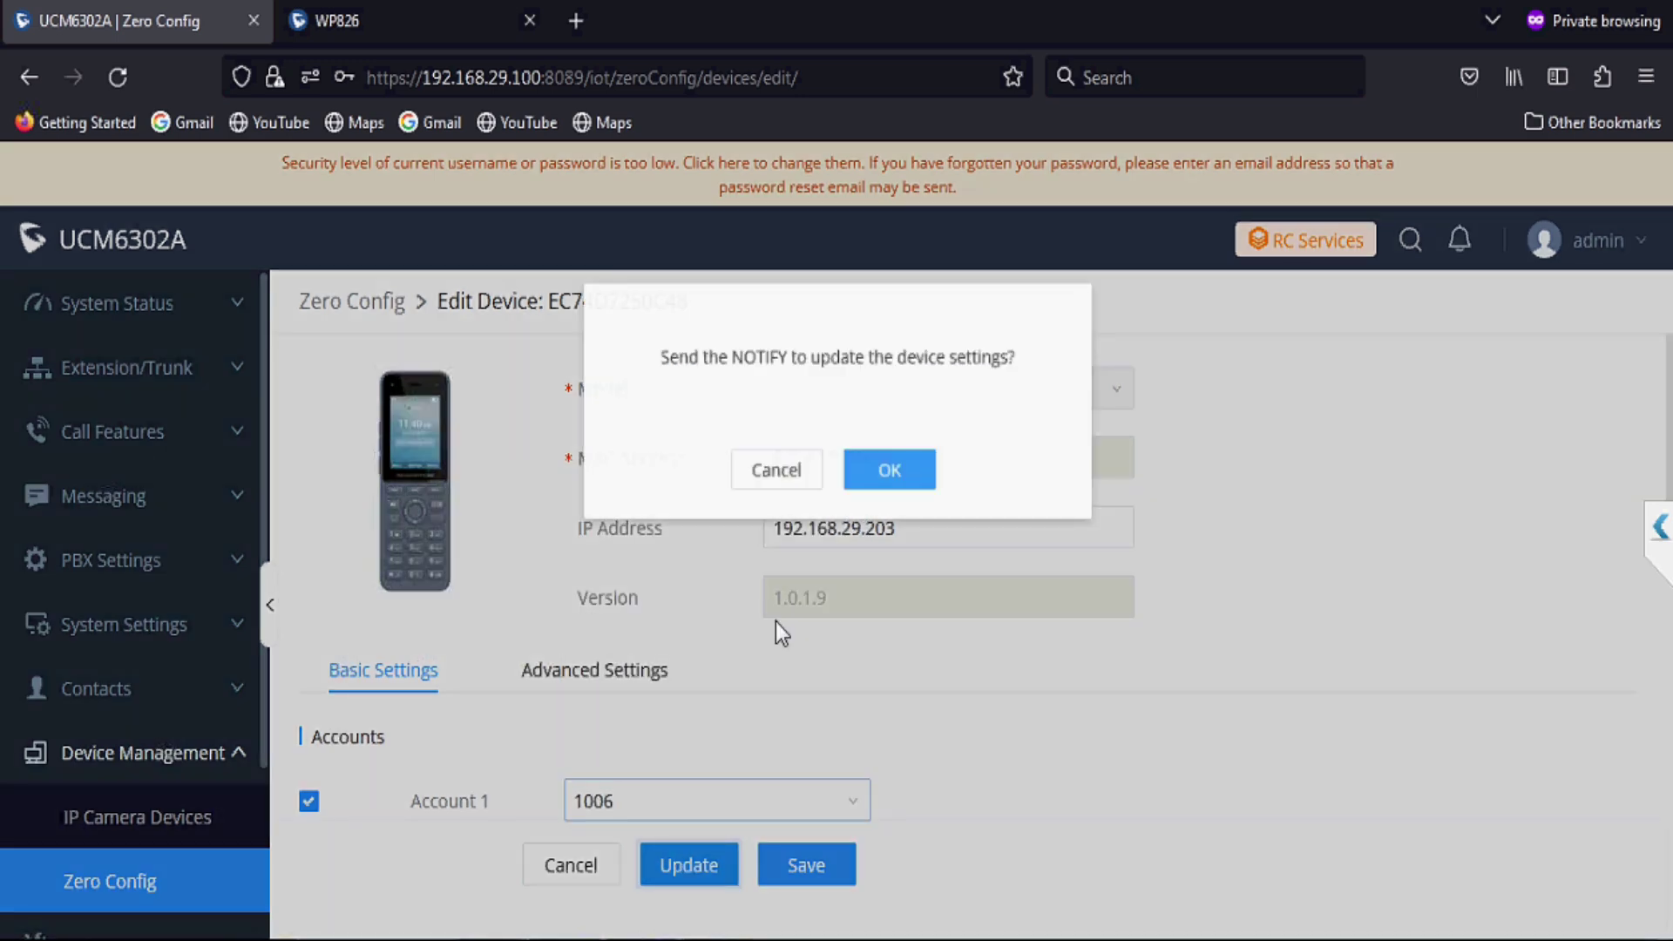
left_click(872, 481)
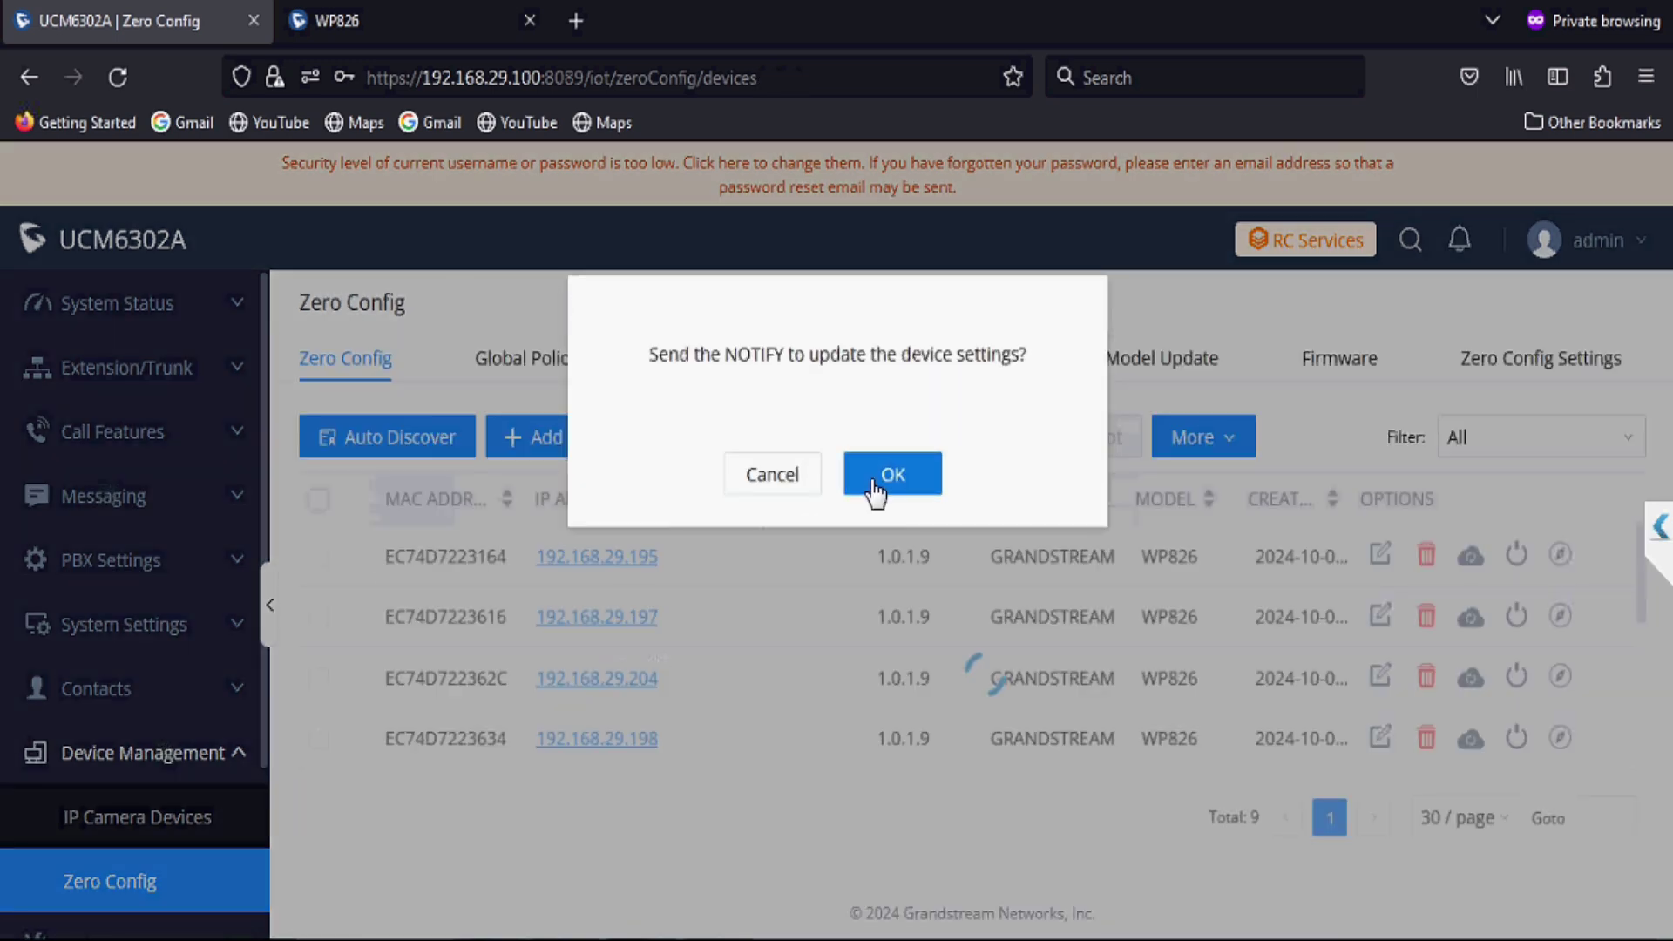
Step: Assign extension 1007 to Account 1 on handset EC74D7250DAC and send it the update
scroll(861, 627, "down", 5)
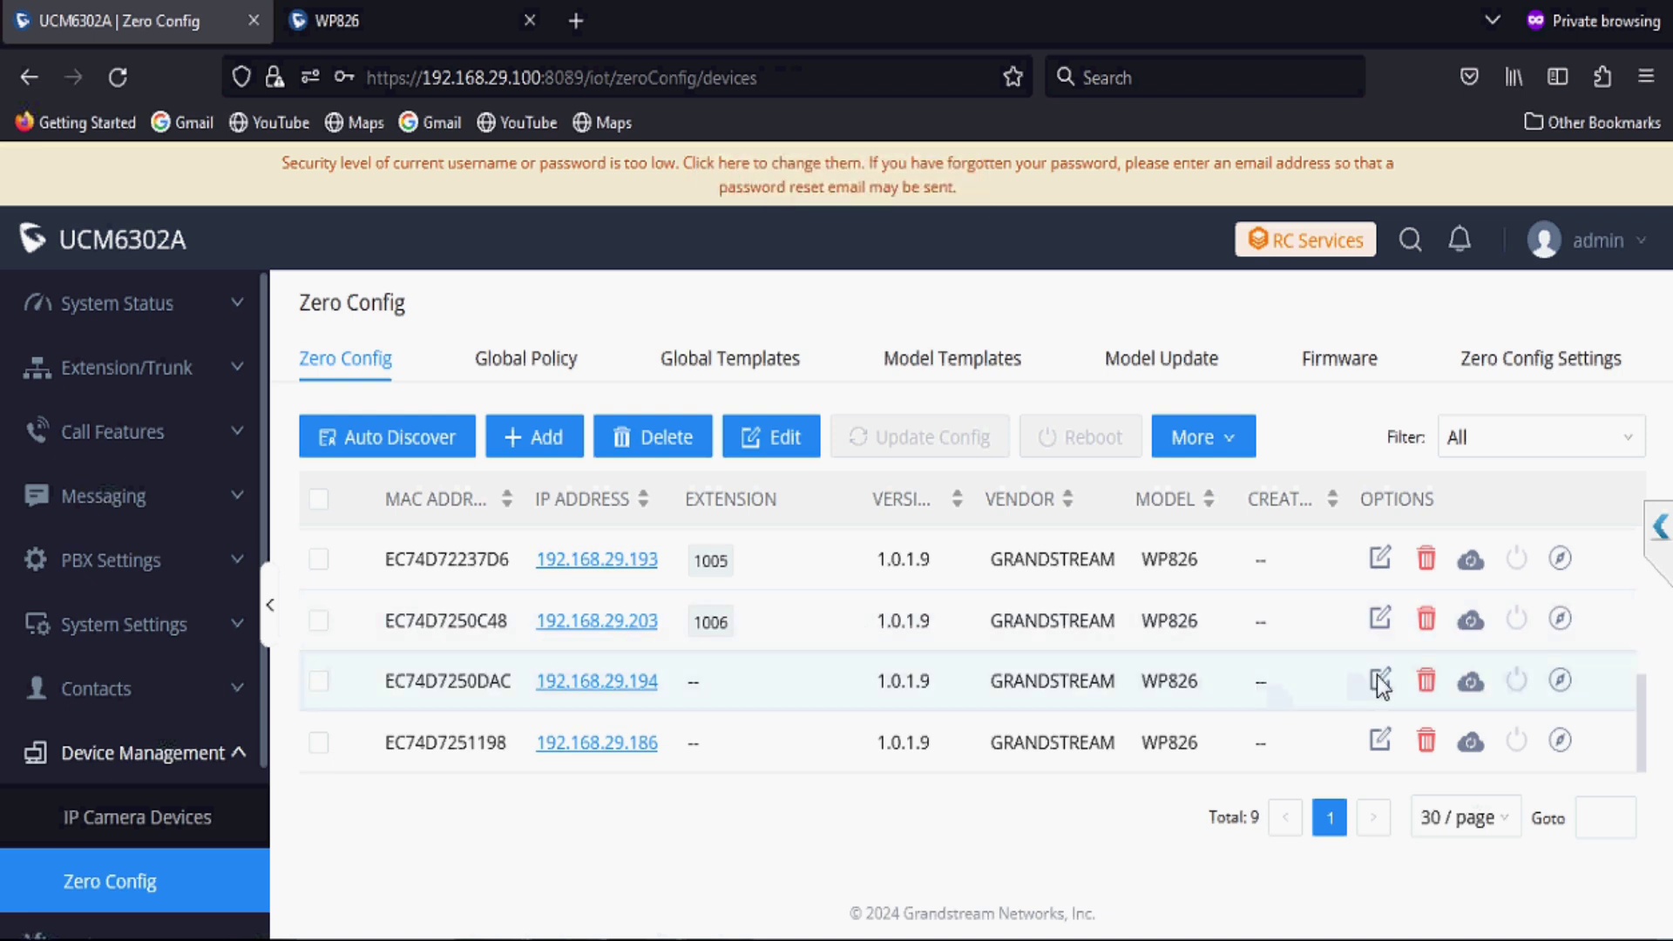
left_click(1379, 680)
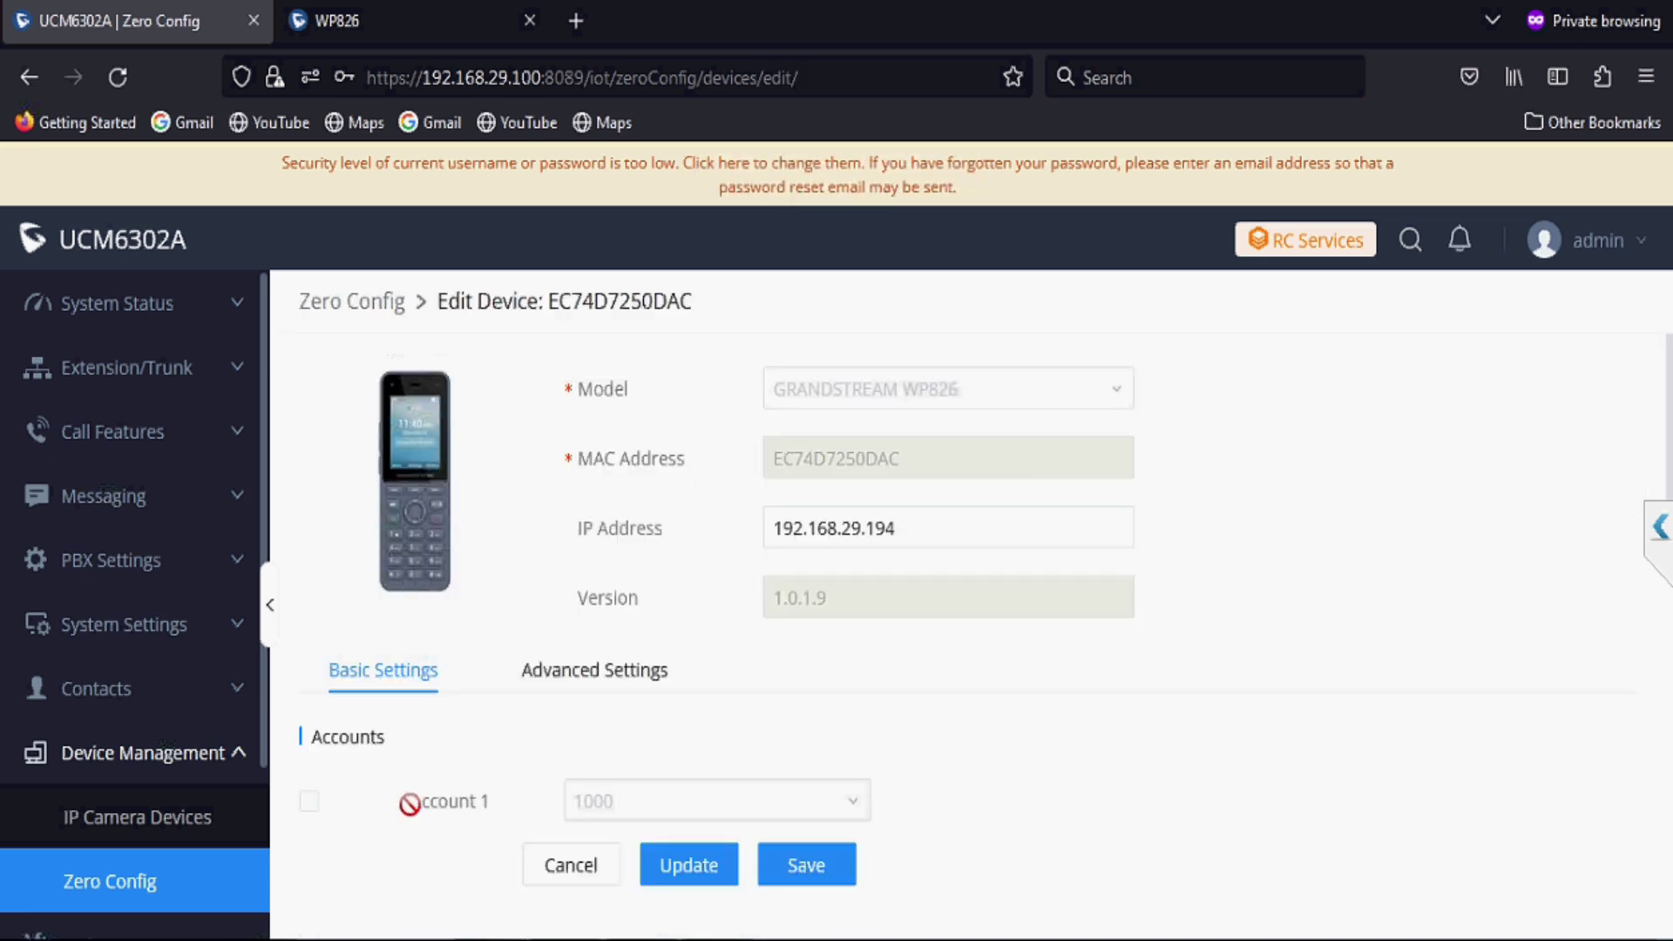
left_click(418, 806)
left_click(586, 799)
scroll(618, 749, "down", 3)
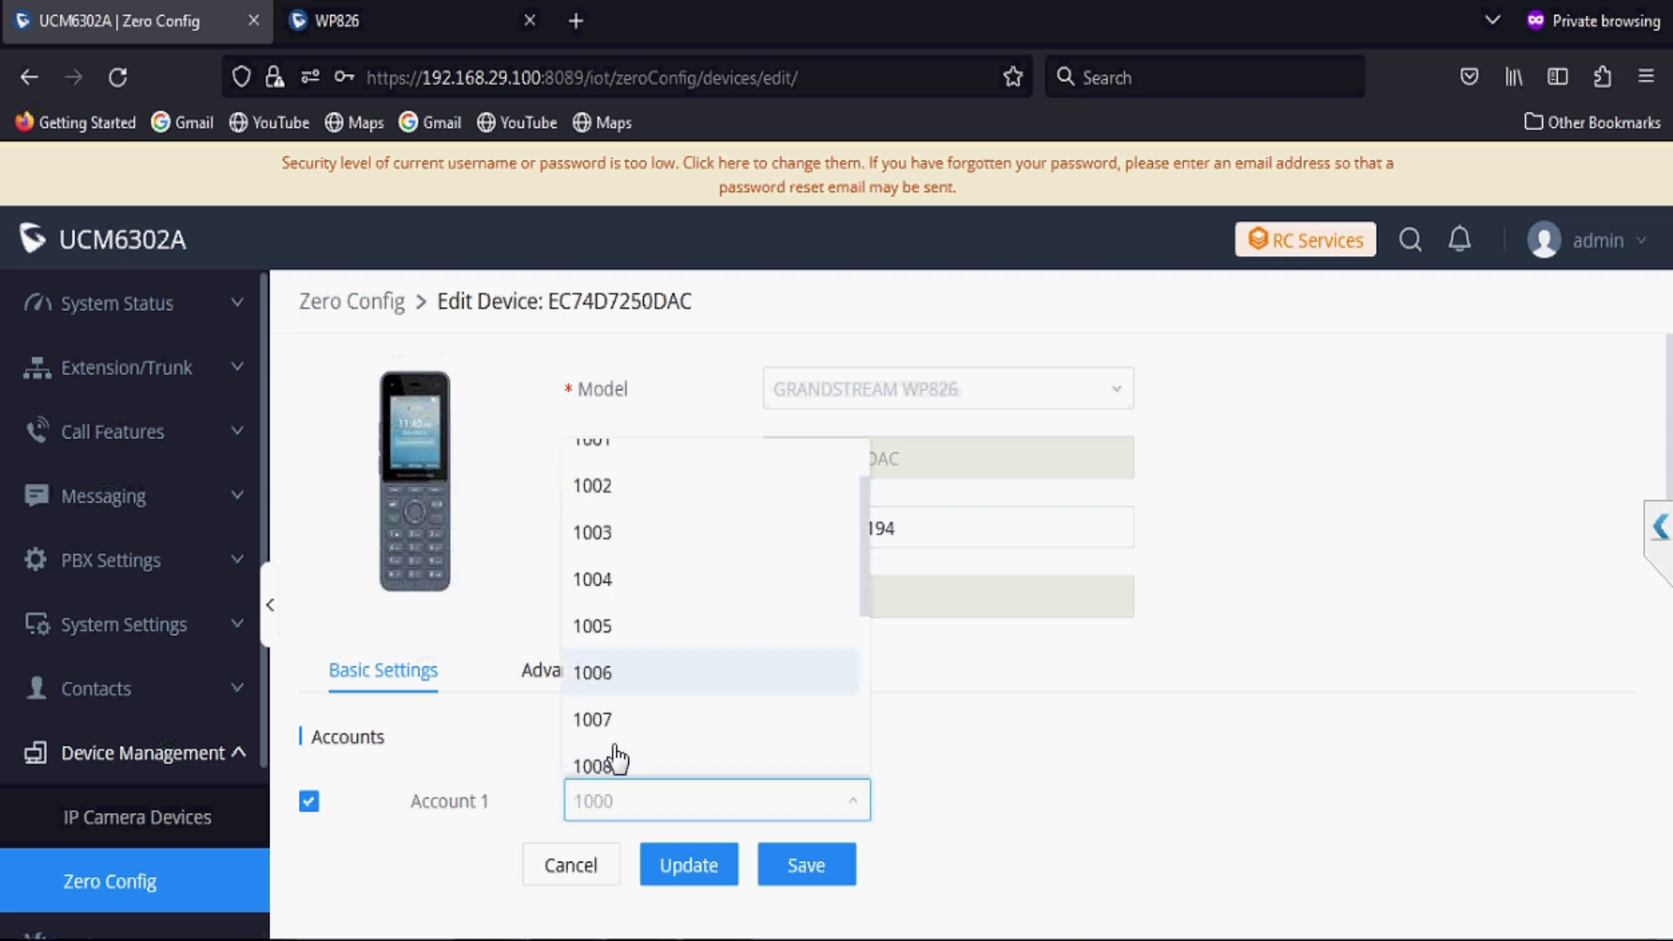
left_click(601, 671)
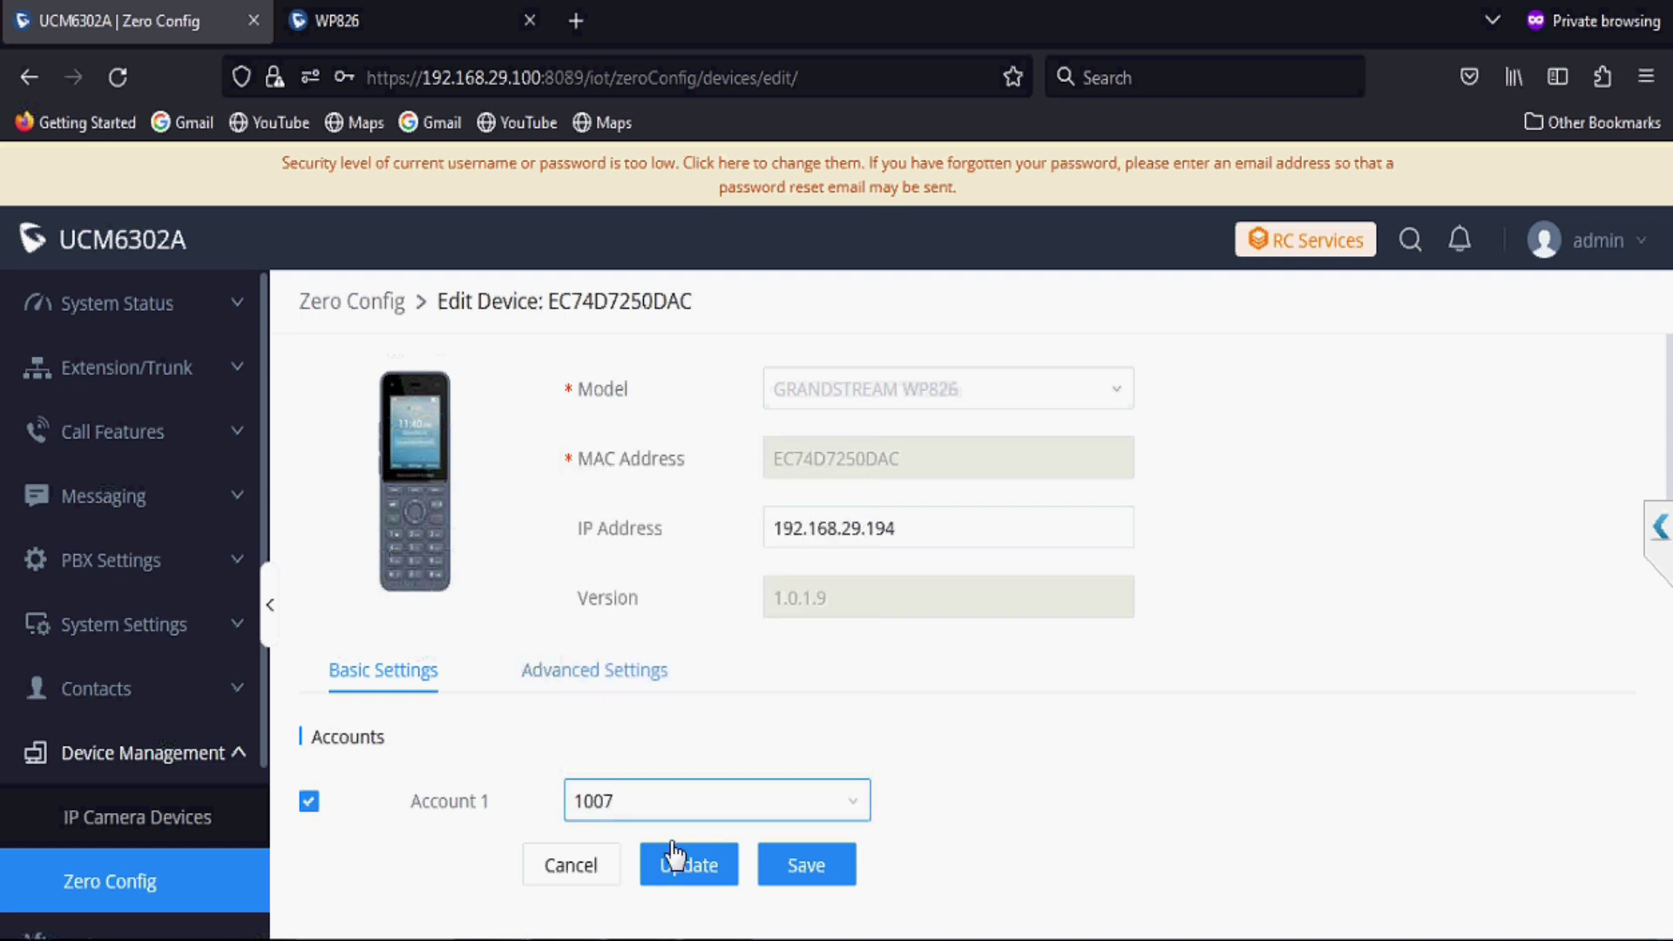
left_click(689, 868)
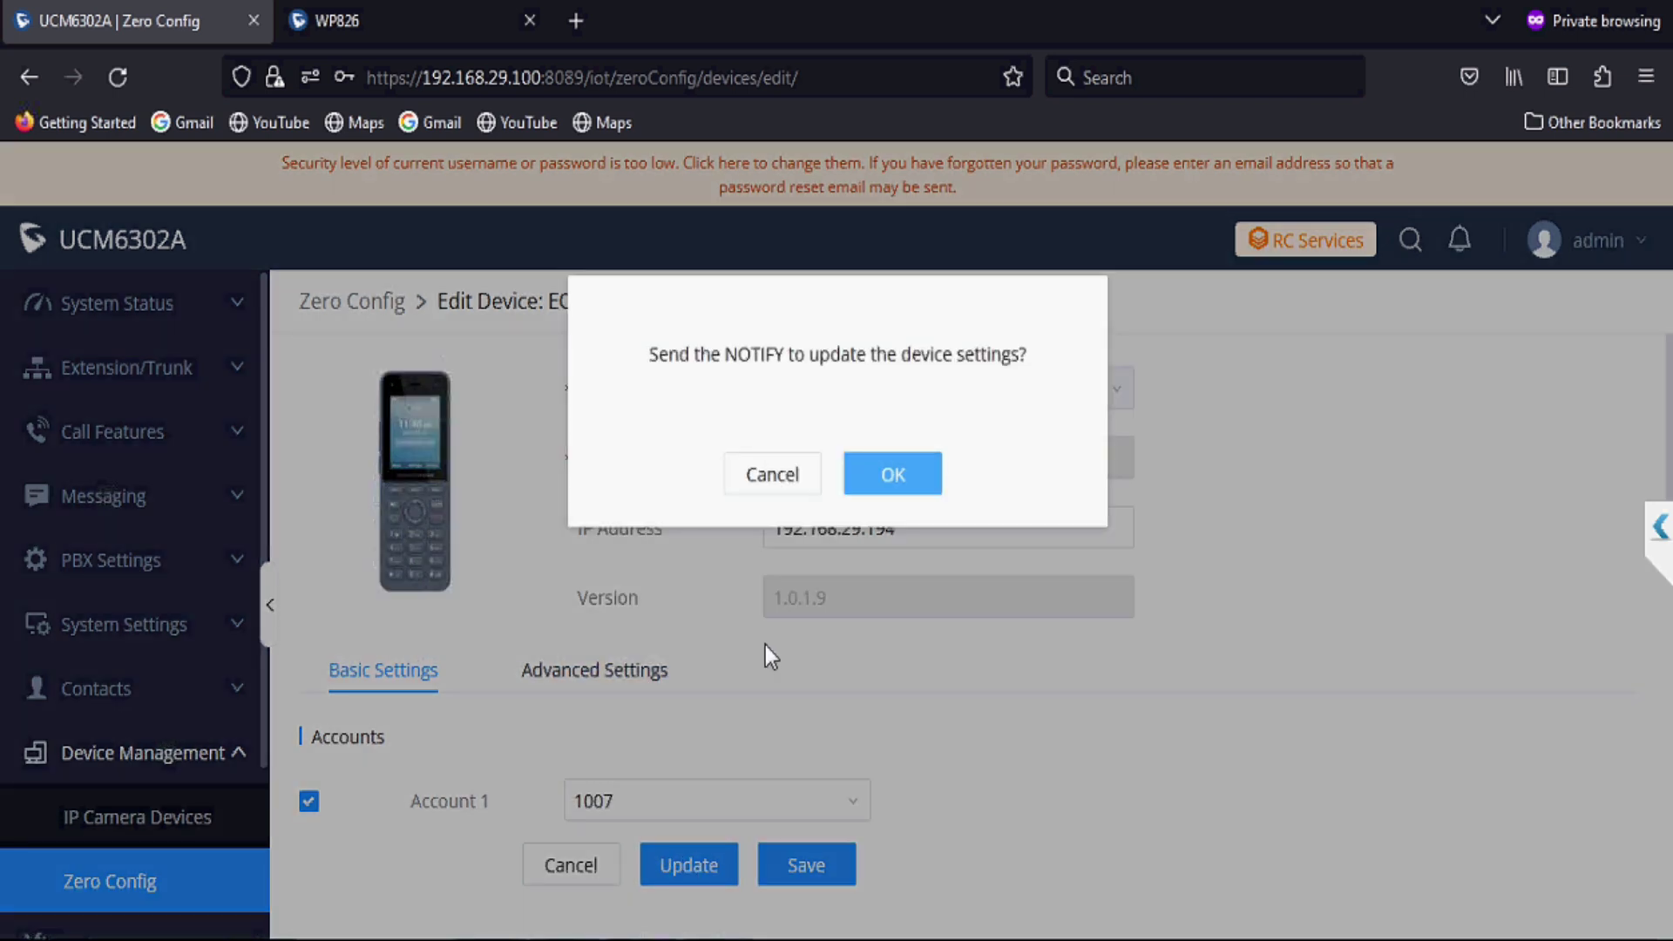
left_click(897, 475)
Step: Assign extension 1008 to Account 1 on handset EC74D7251198 and send it the update
scroll(844, 610, "down", 2)
scroll(844, 610, "down", 3)
left_click(1379, 742)
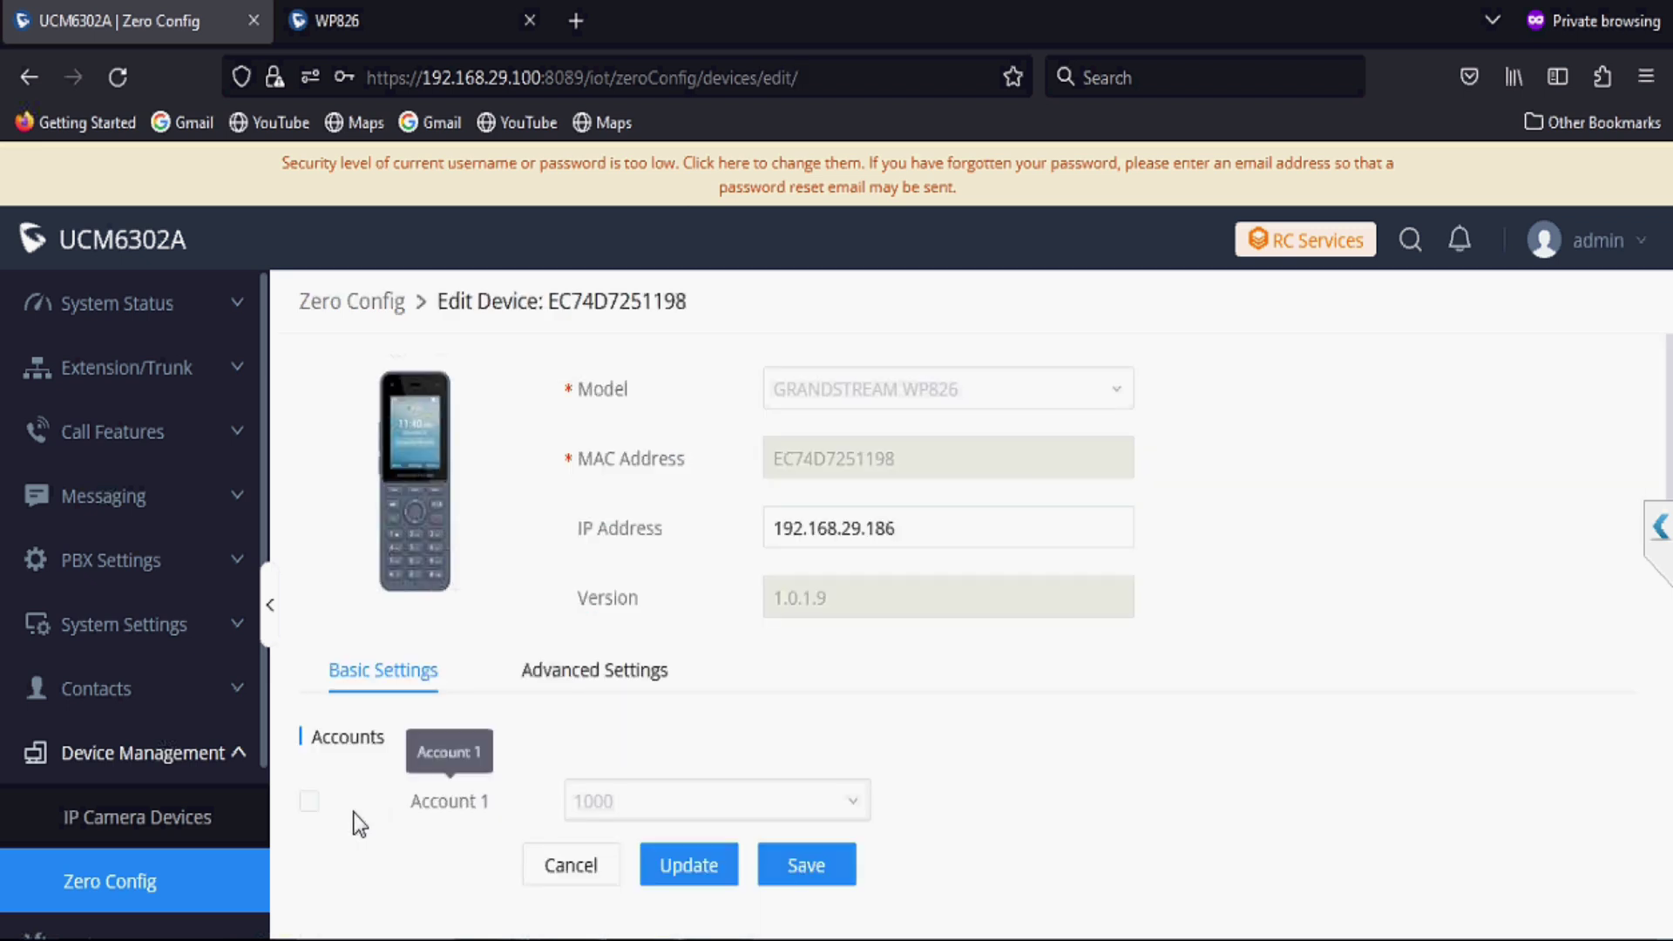
left_click(309, 802)
left_click(596, 814)
type("1008")
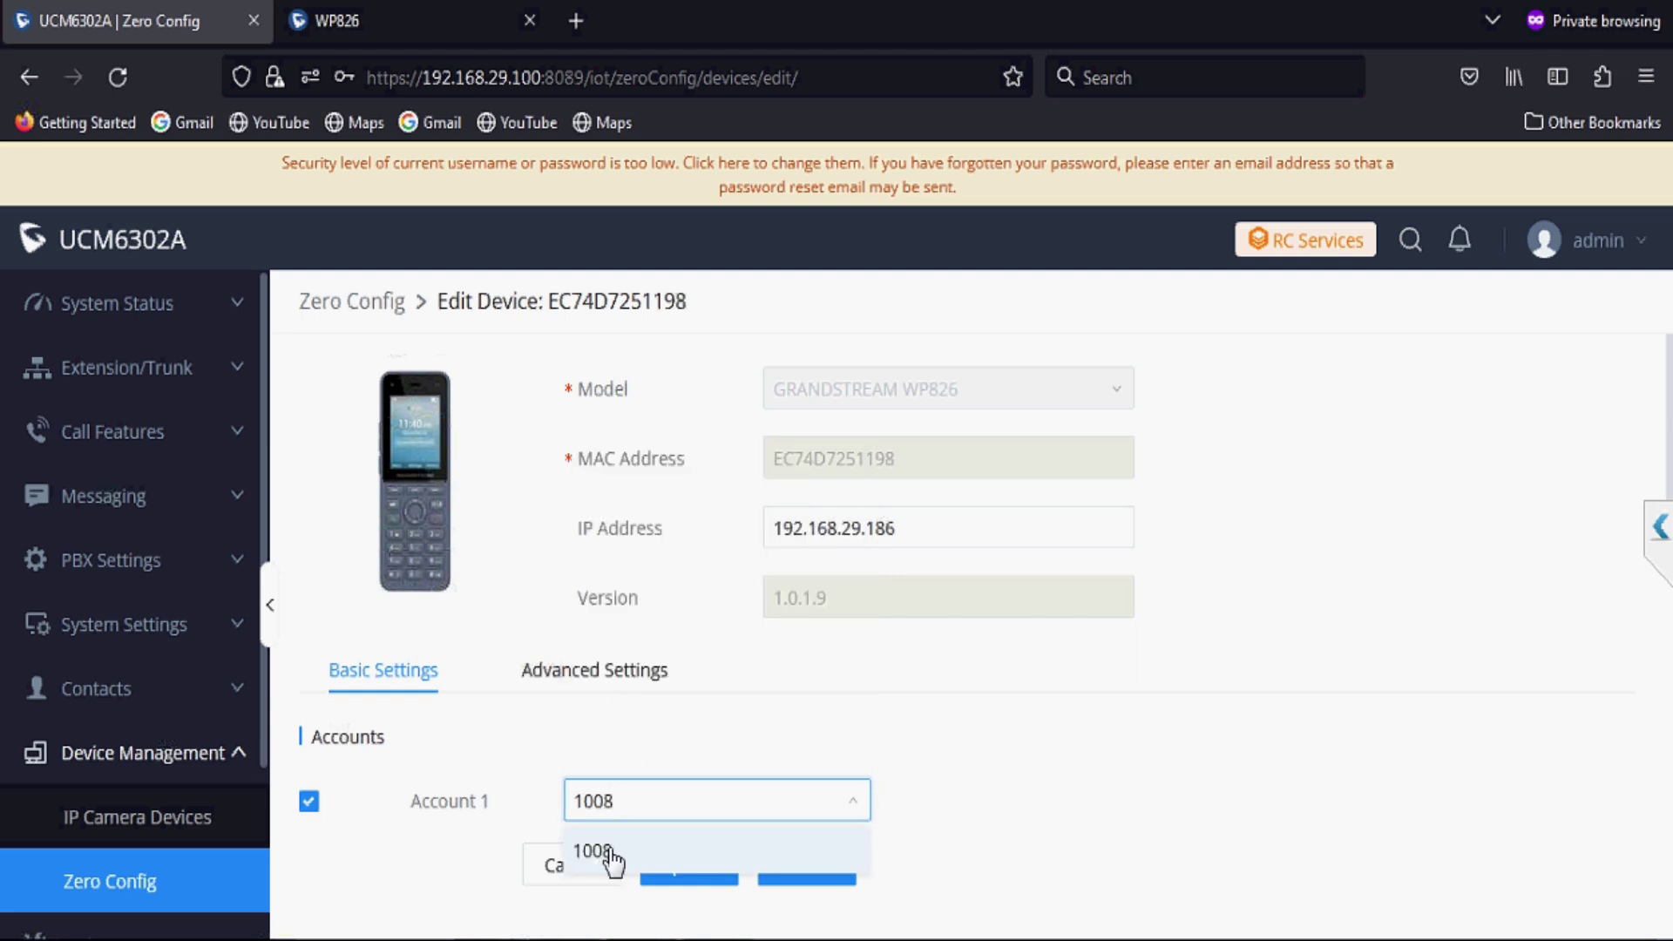
left_click(631, 851)
left_click(719, 865)
left_click(908, 483)
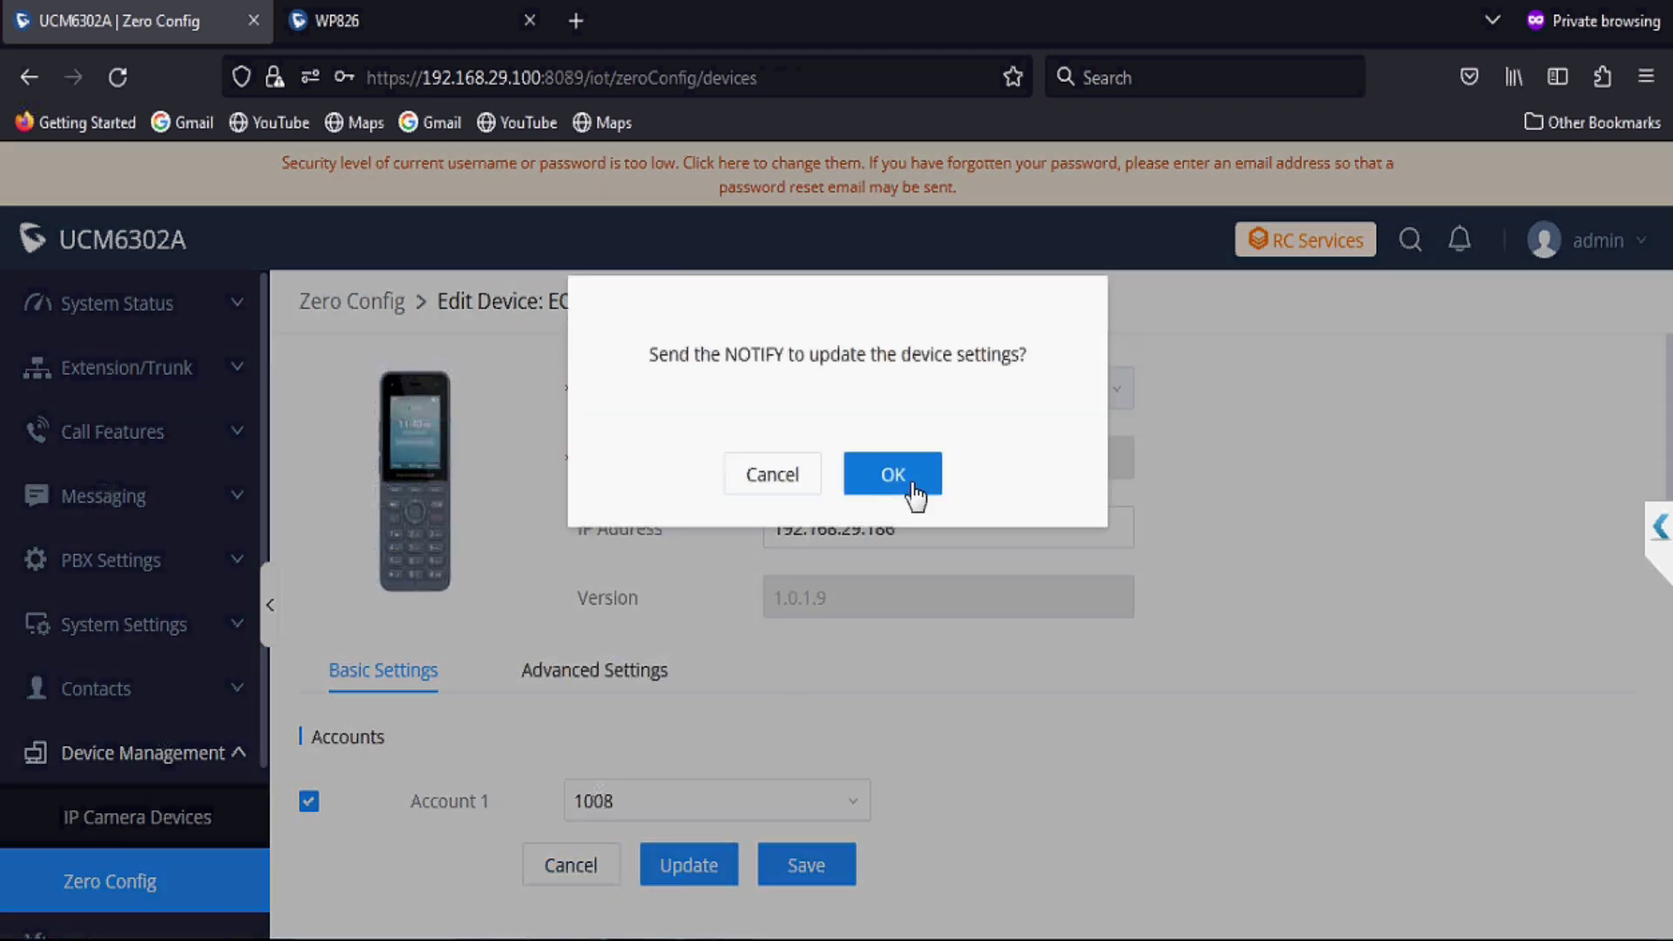
Step: Reload the Zero Config device list twice and scroll through it to verify extensions 1000–1008
scroll(943, 620, "down", 3)
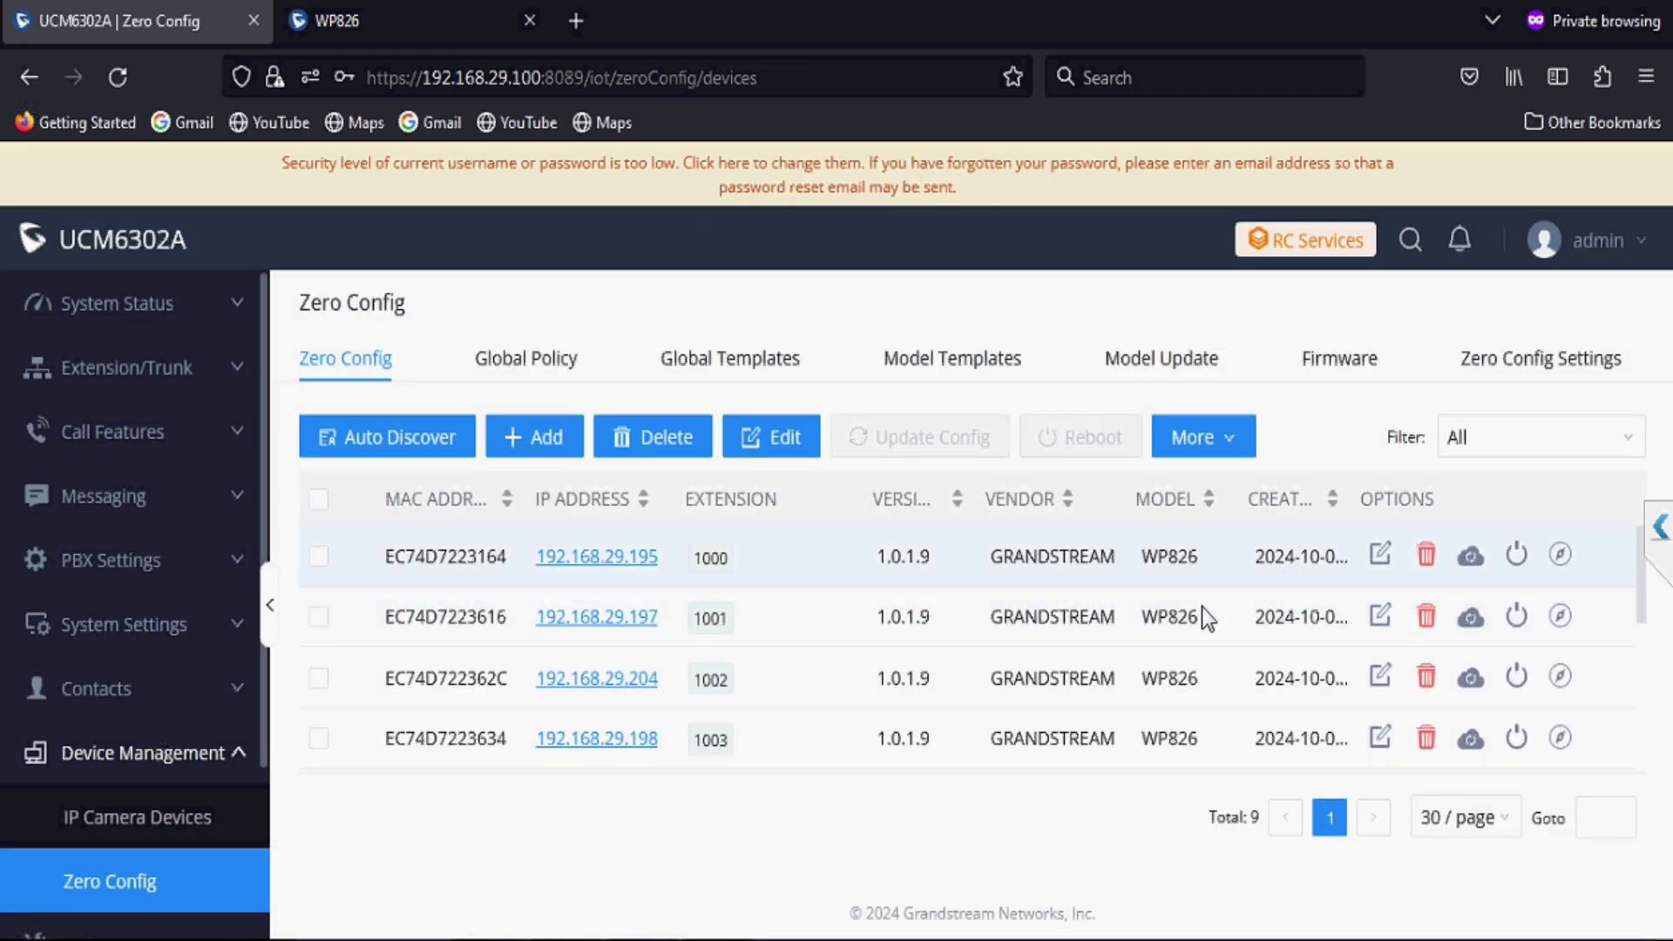
key("F5")
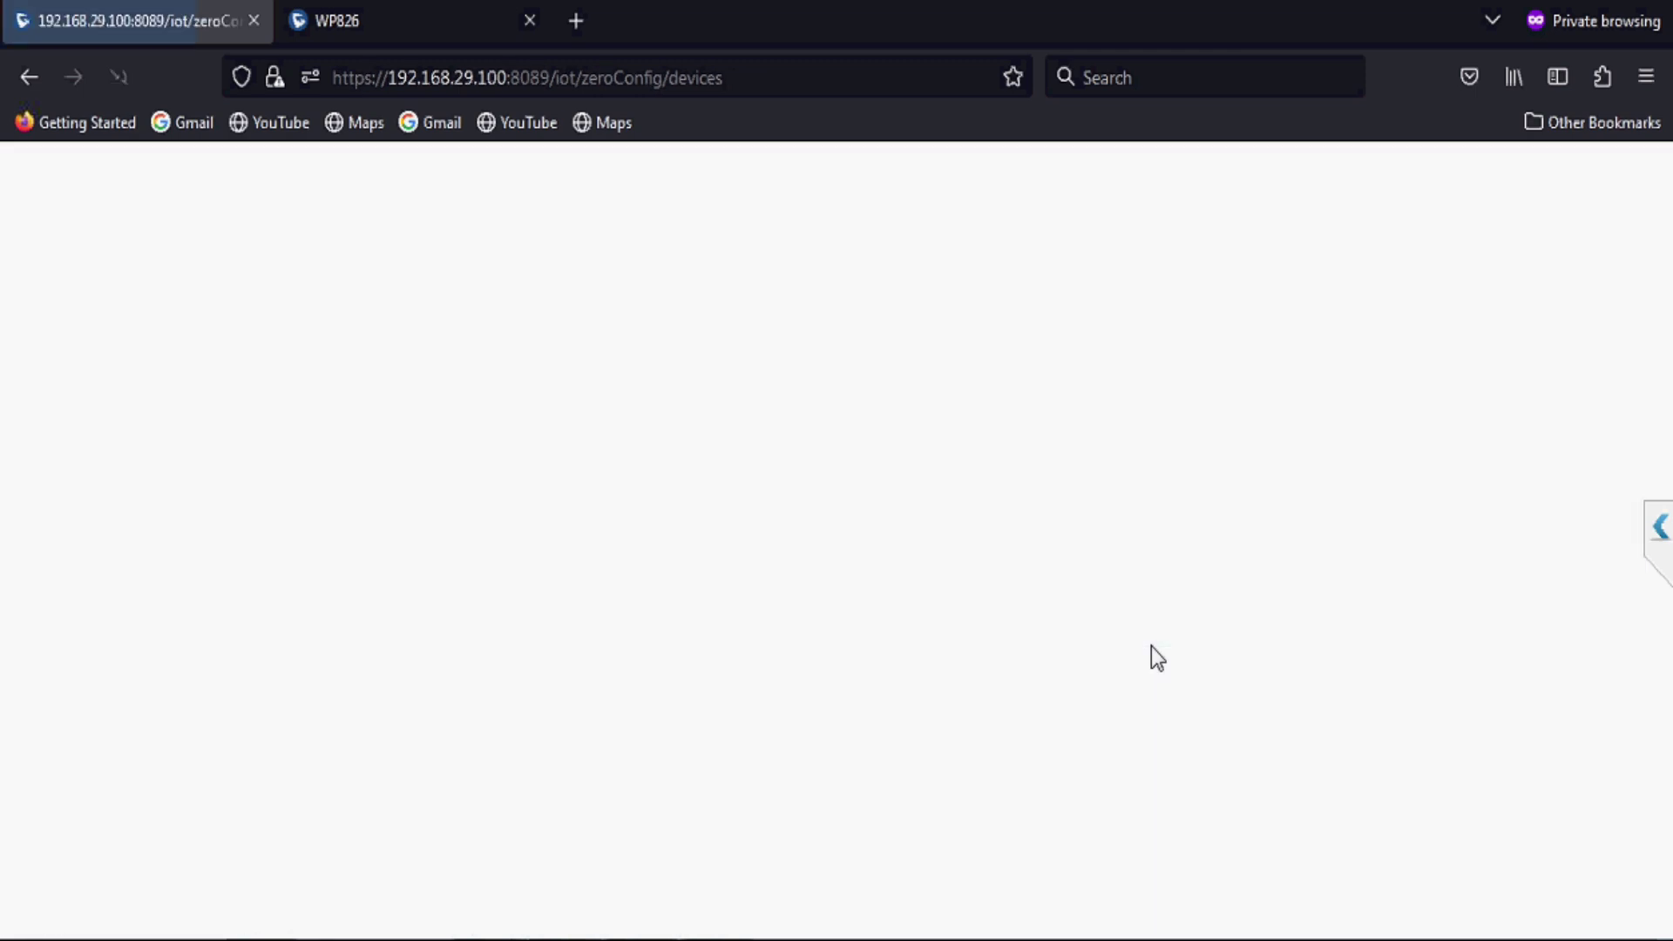
scroll(1152, 647, "down", 3)
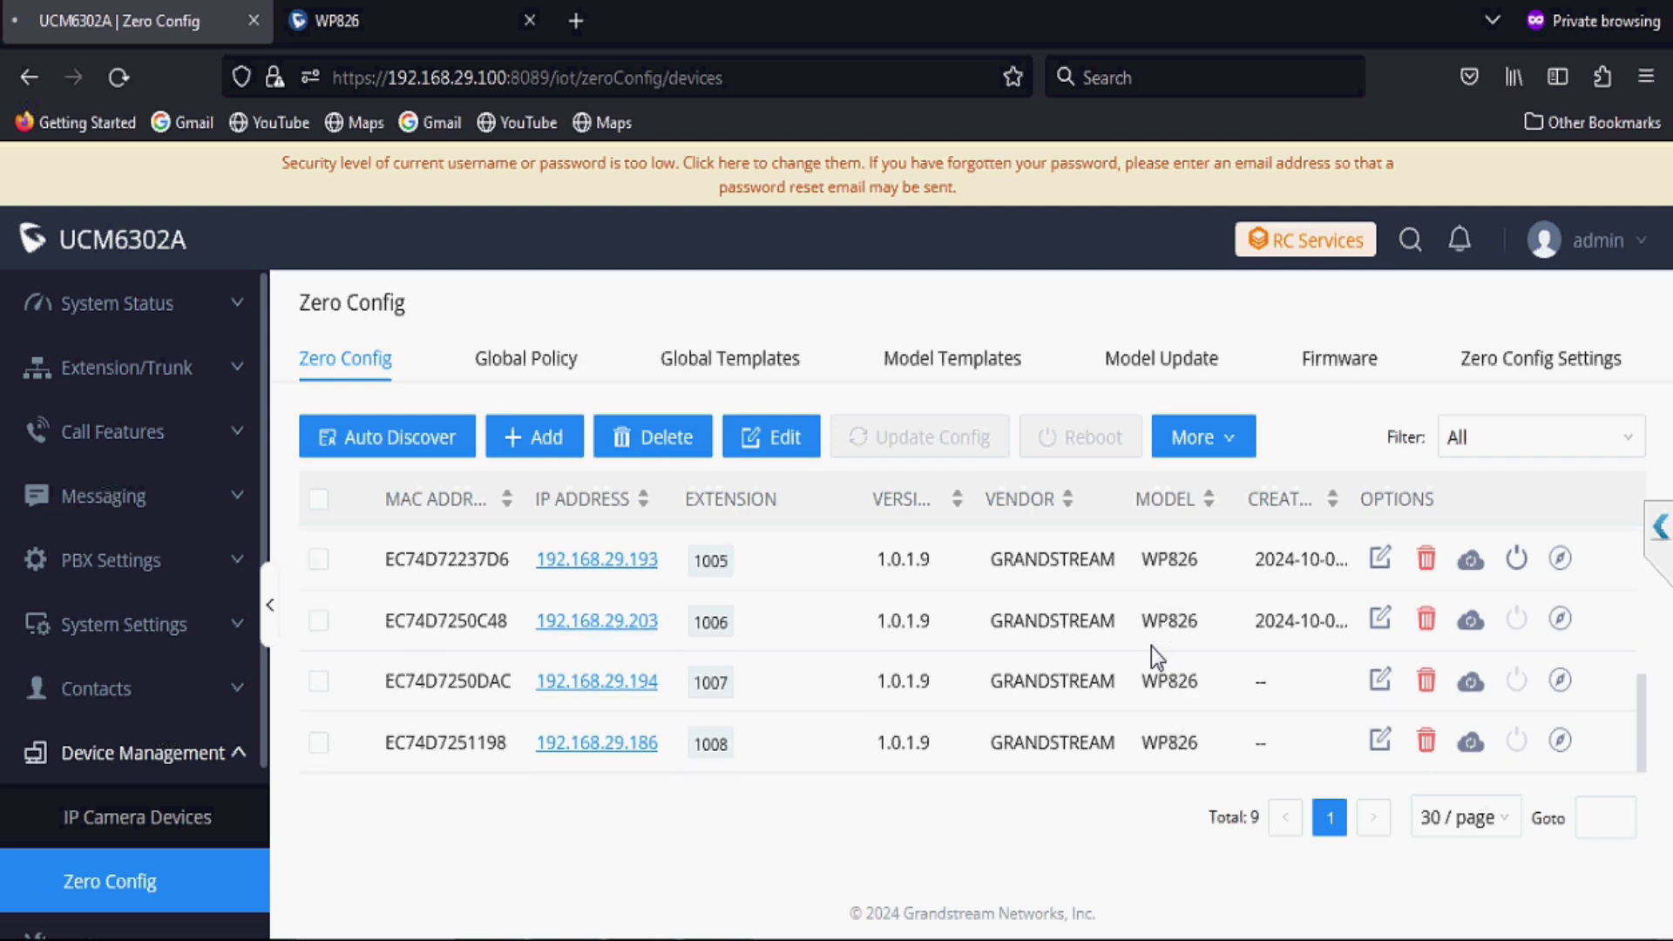
key("F5")
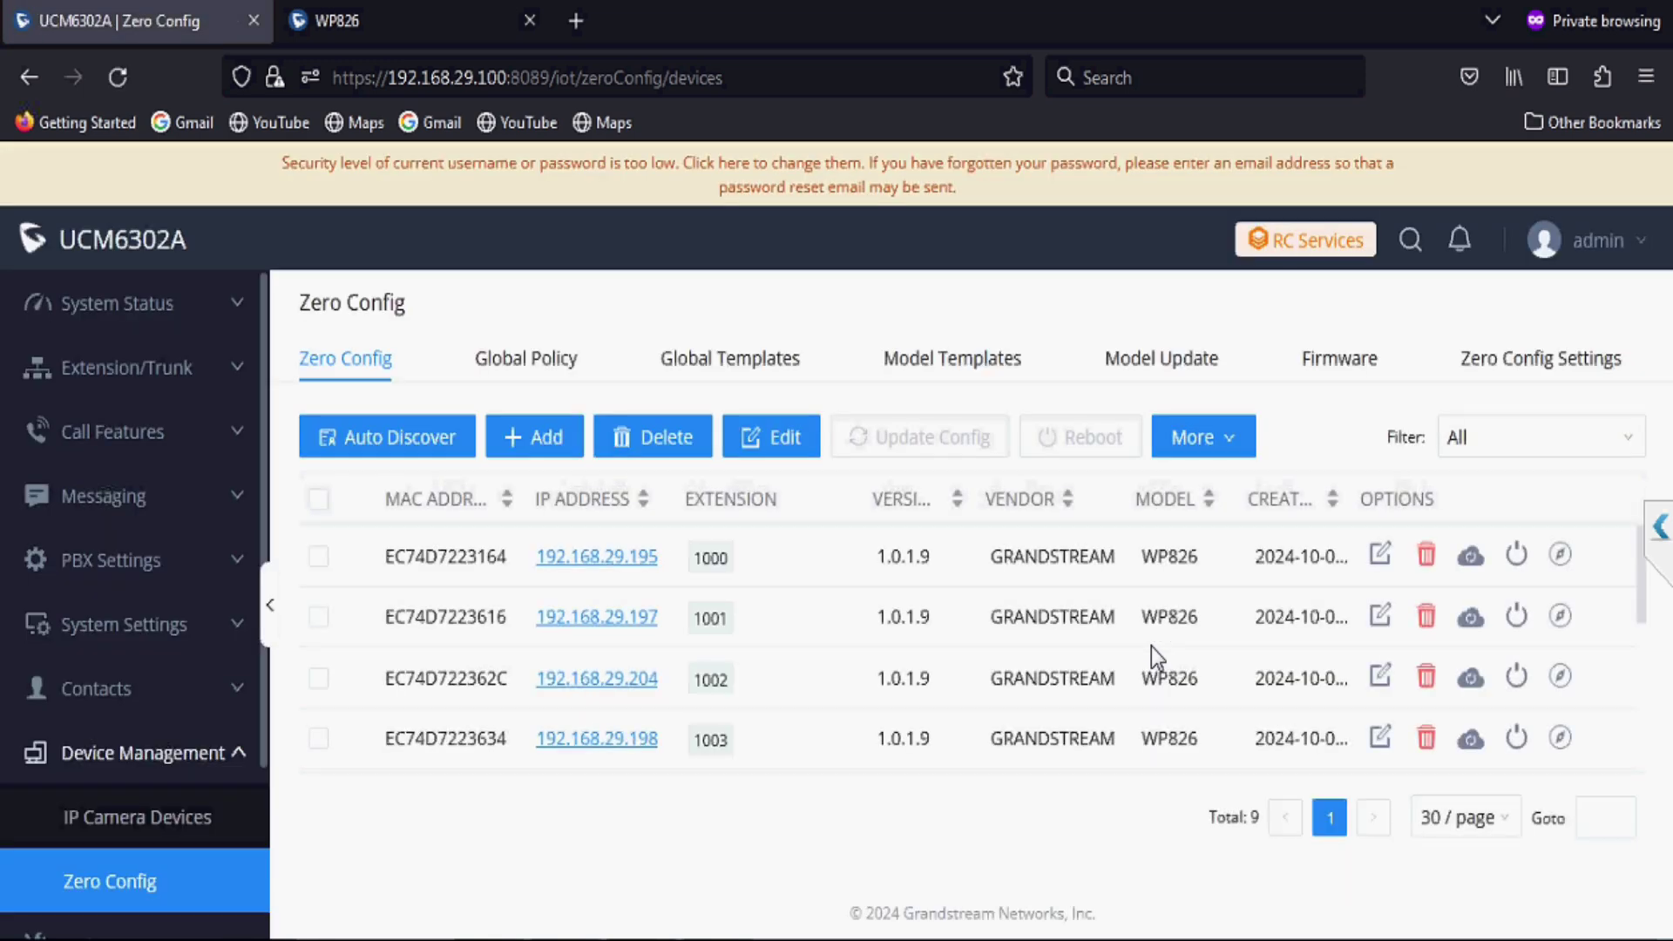
scroll(1152, 647, "down", 3)
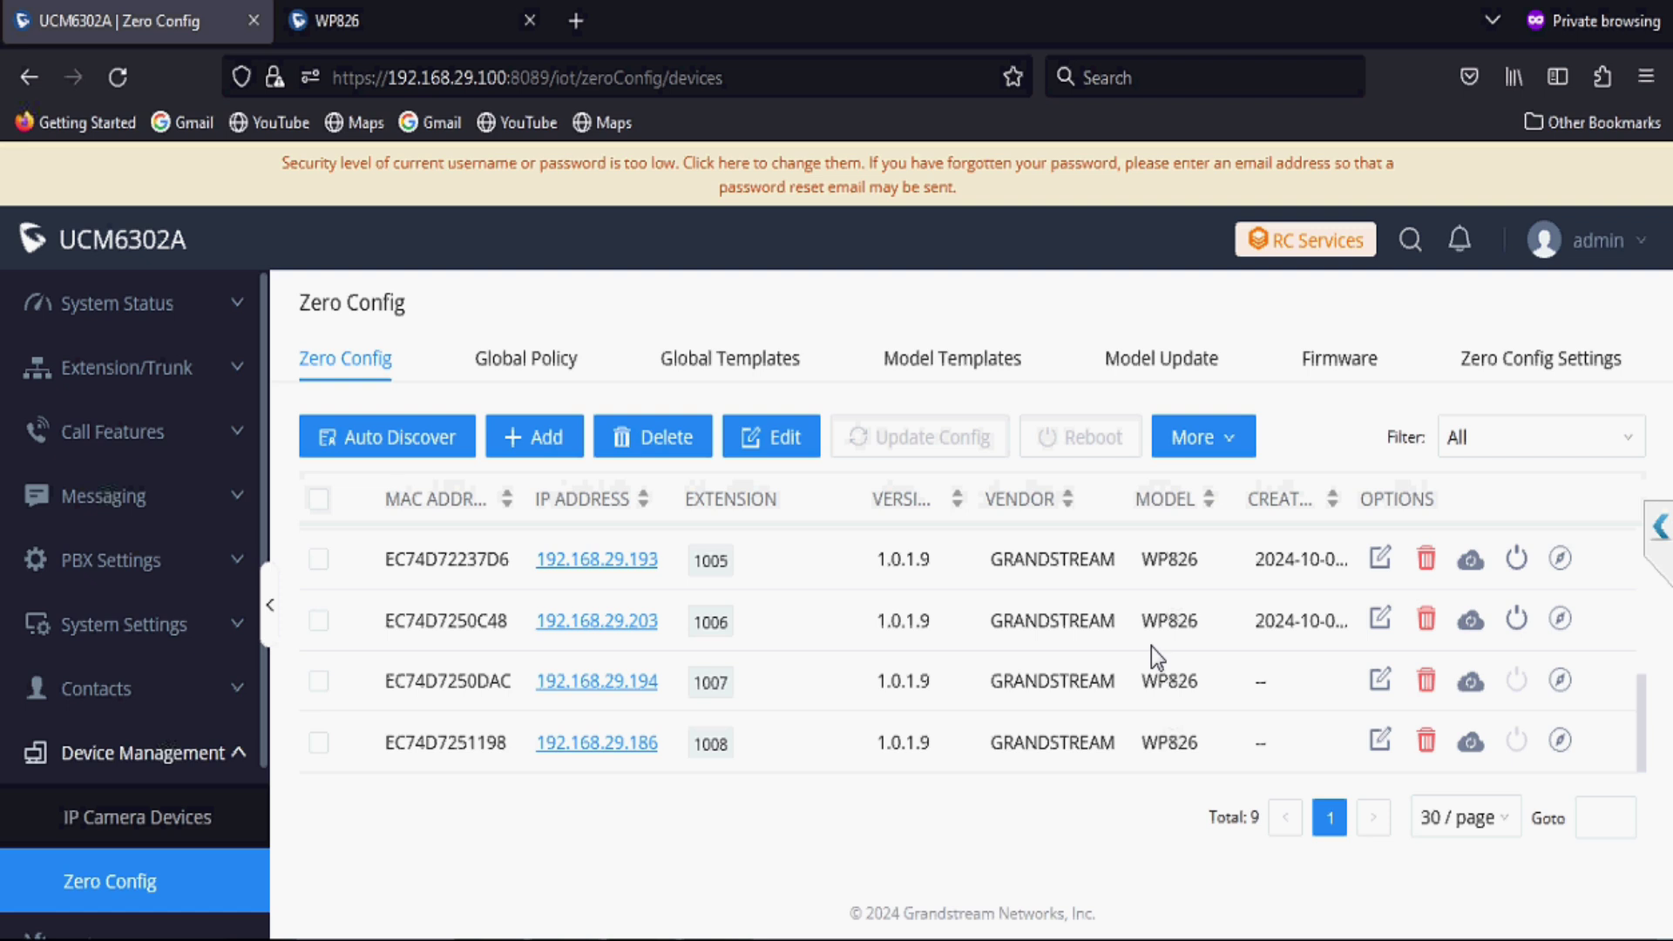
scroll(1152, 647, "up", 1)
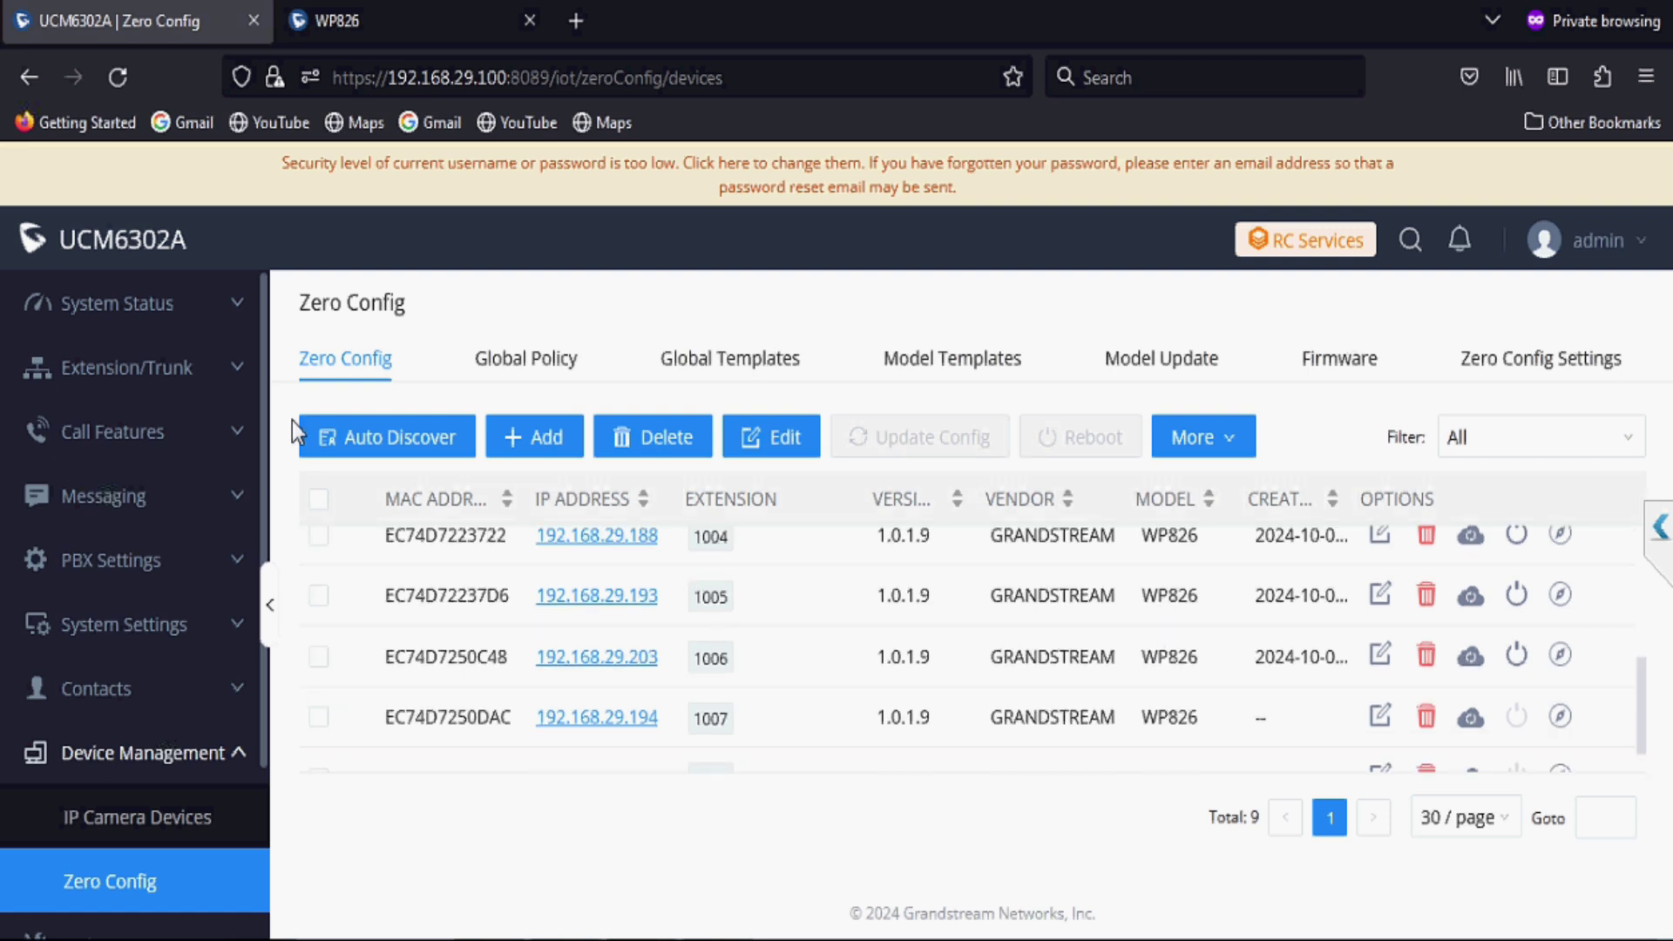
Step: Open Extension/Trunk > Extensions and scroll the table to confirm 1000 onward show Idle and Synced
left_click(196, 368)
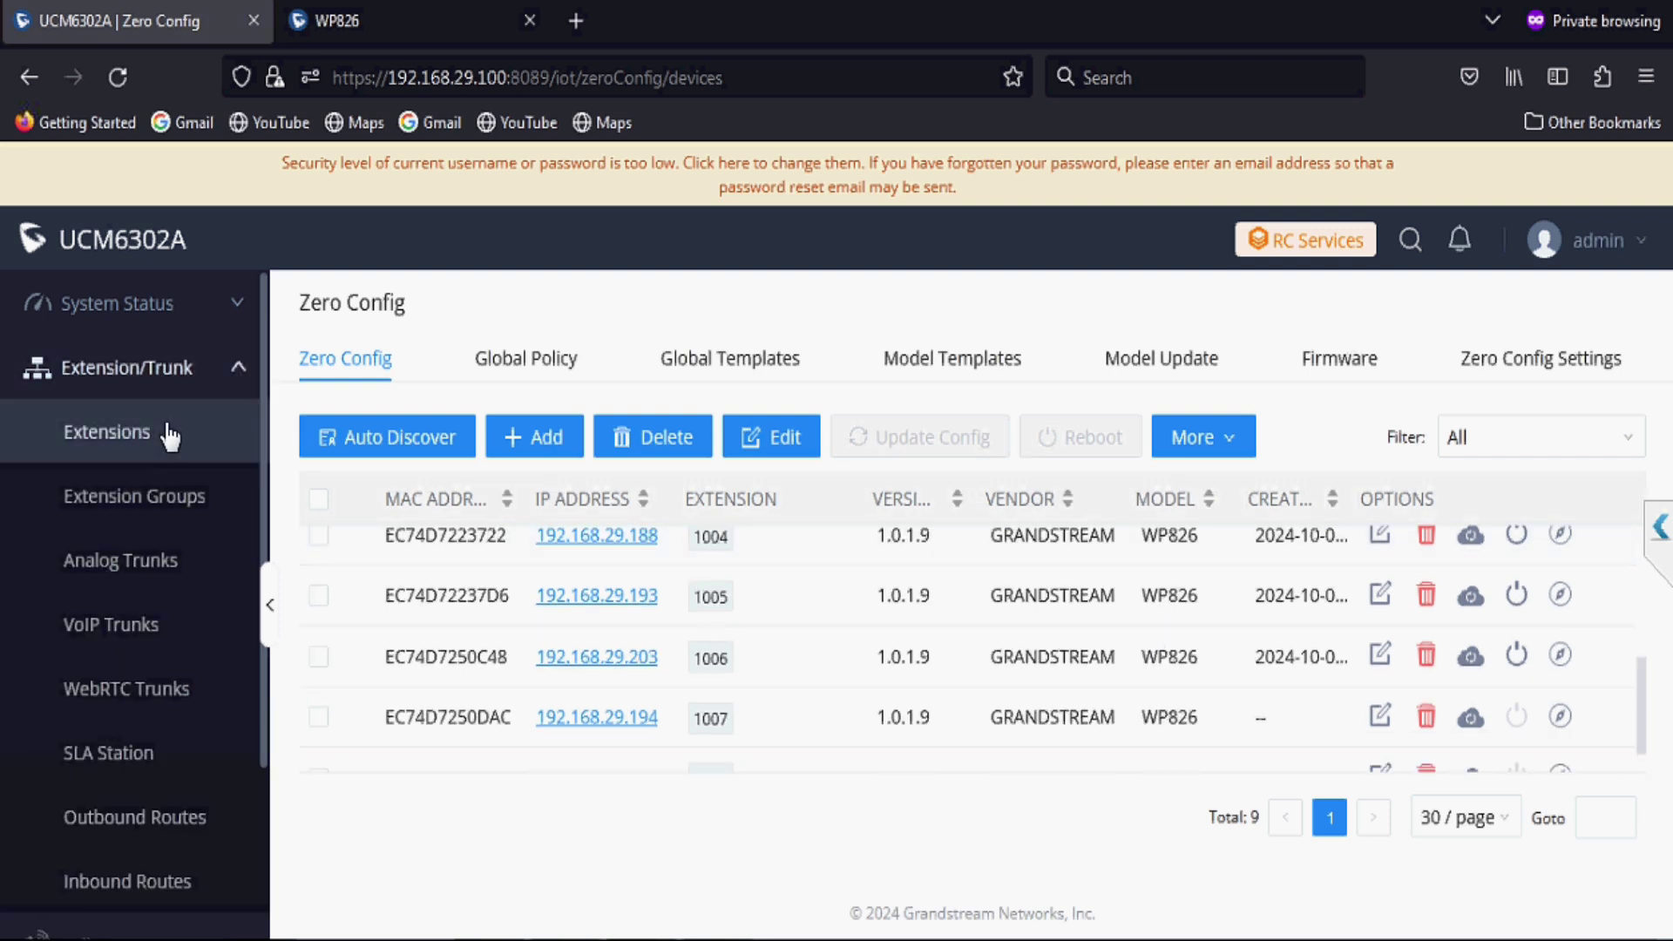
left_click(168, 434)
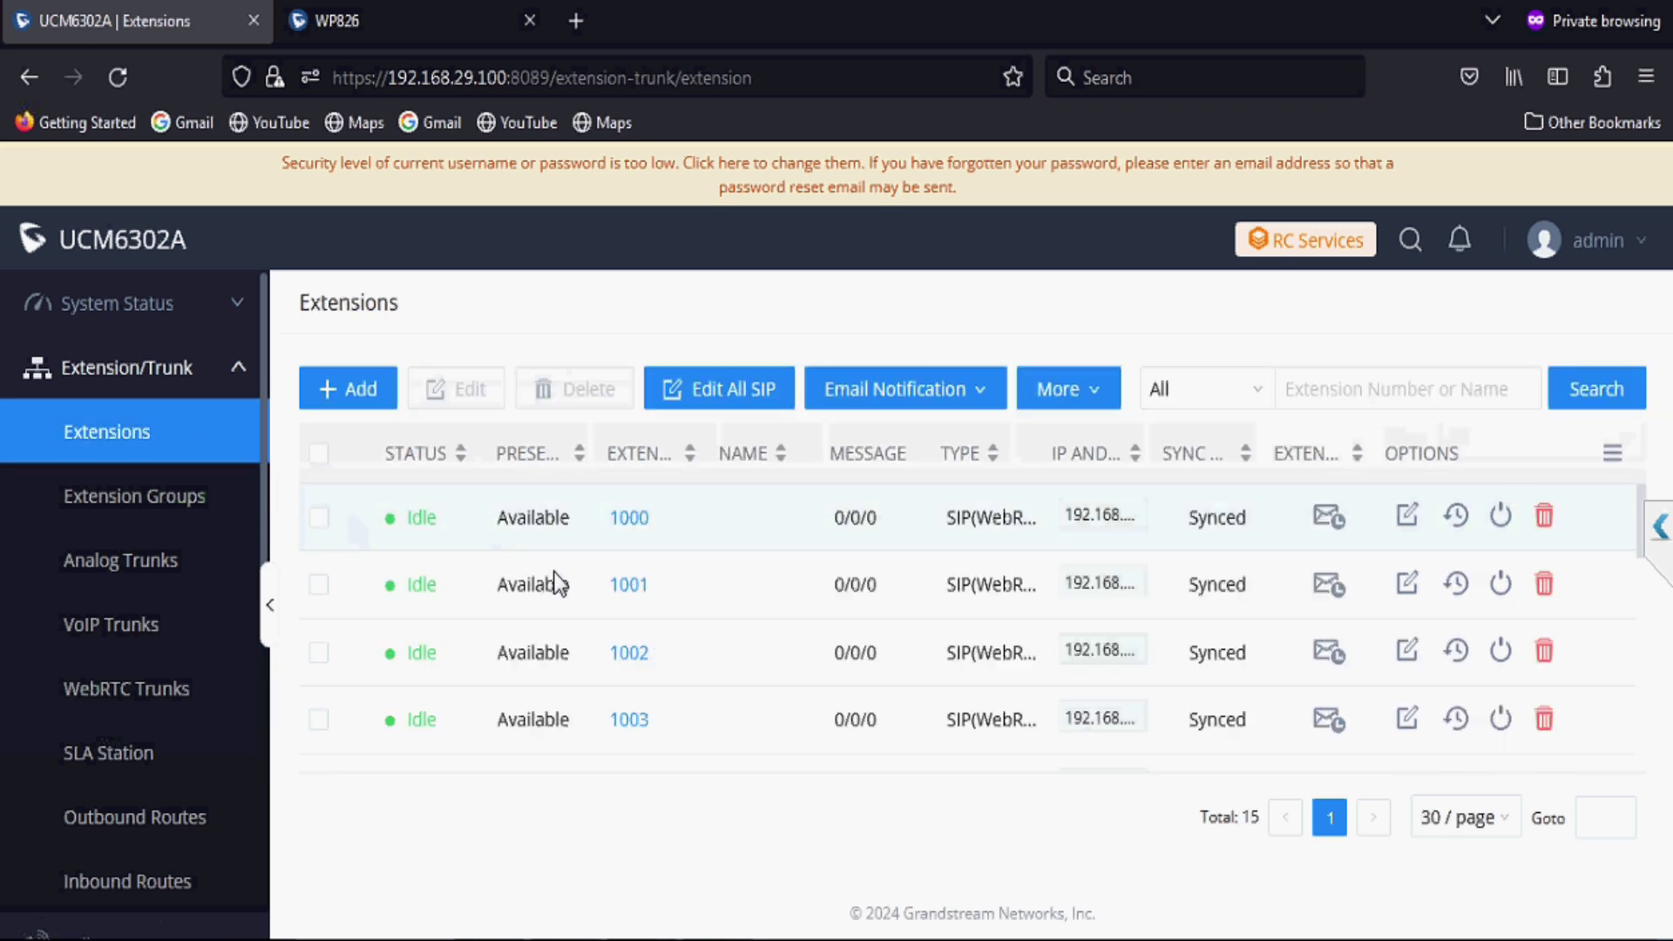
scroll(552, 571, "down", 2)
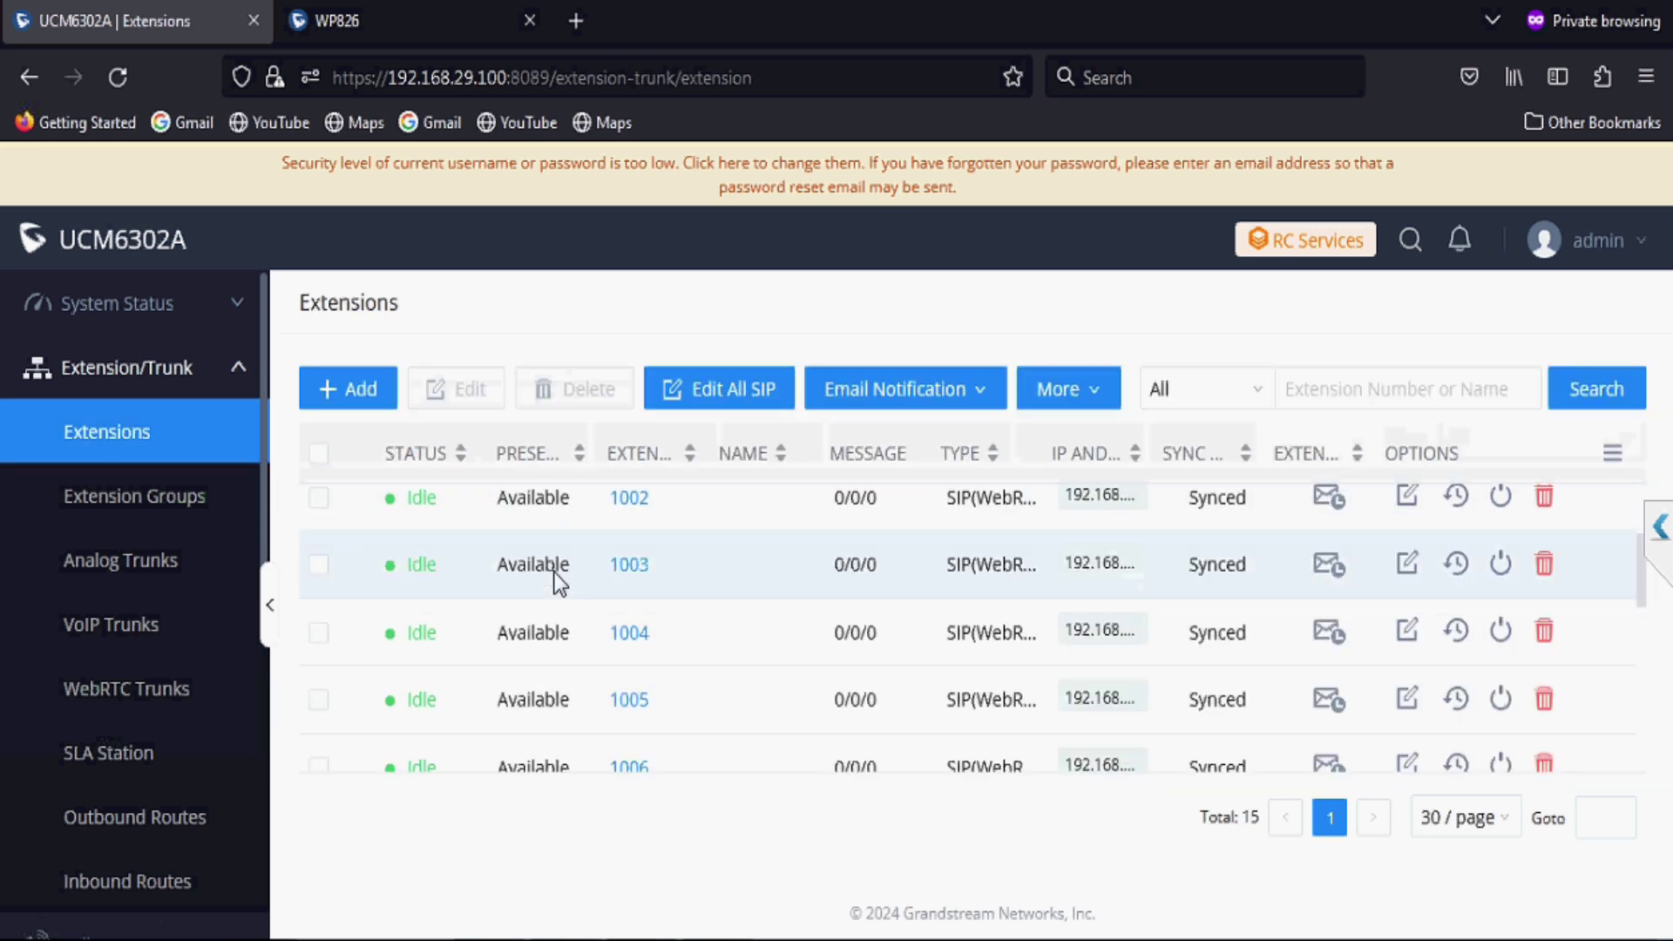
scroll(553, 572, "down", 2)
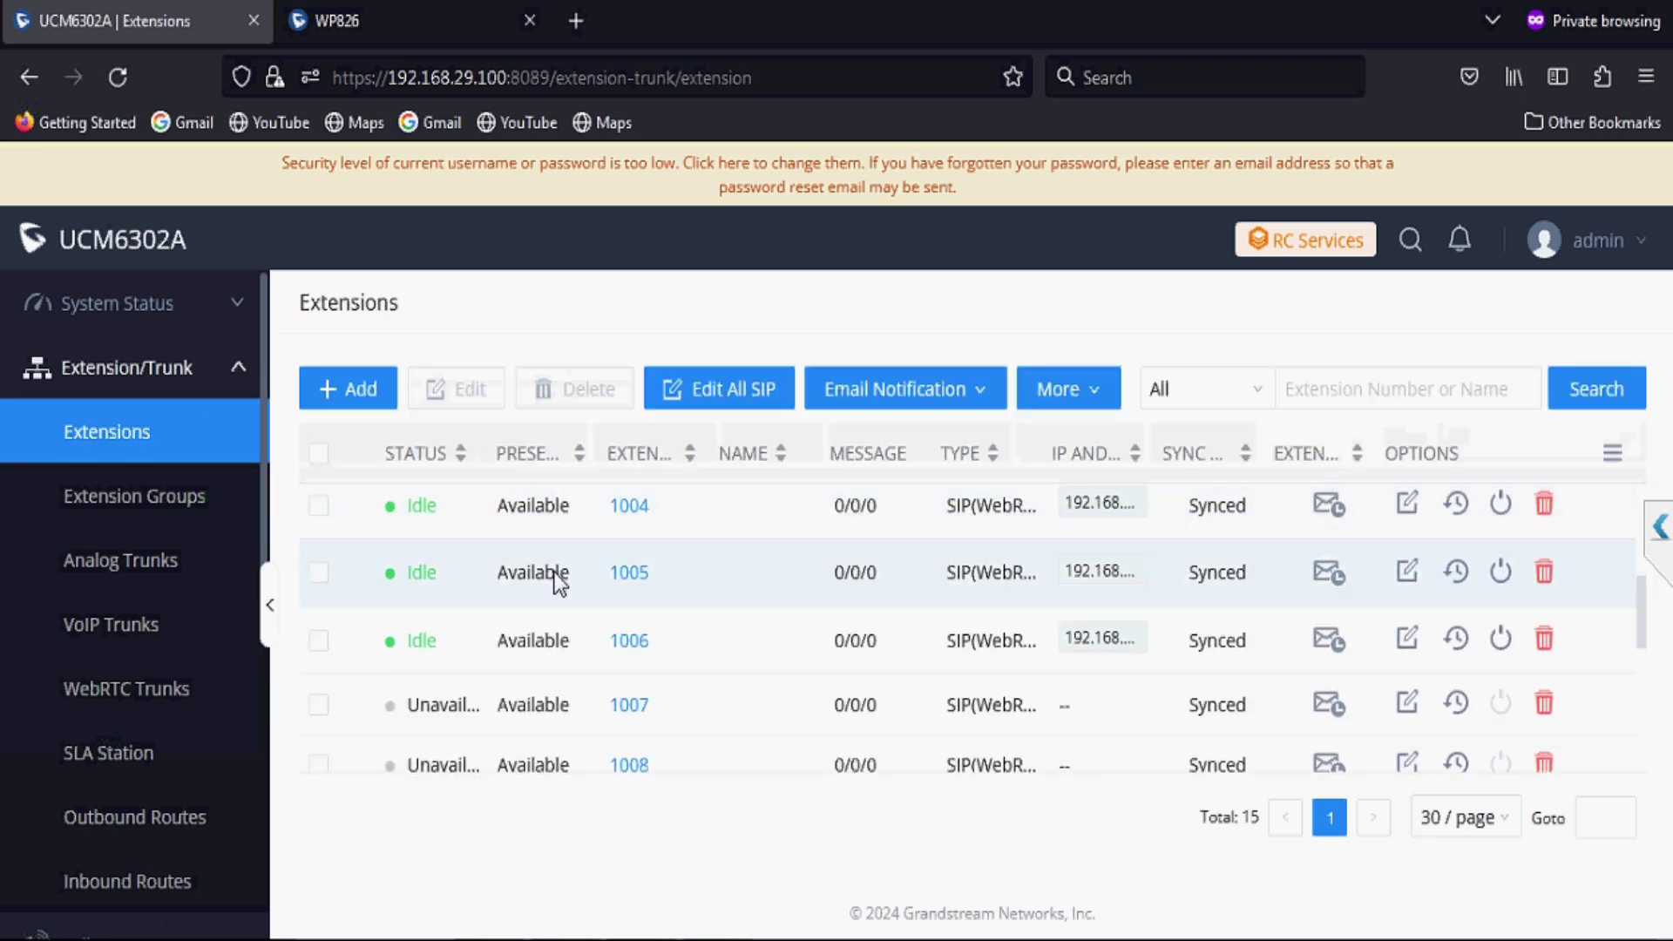
scroll(553, 572, "up", 4)
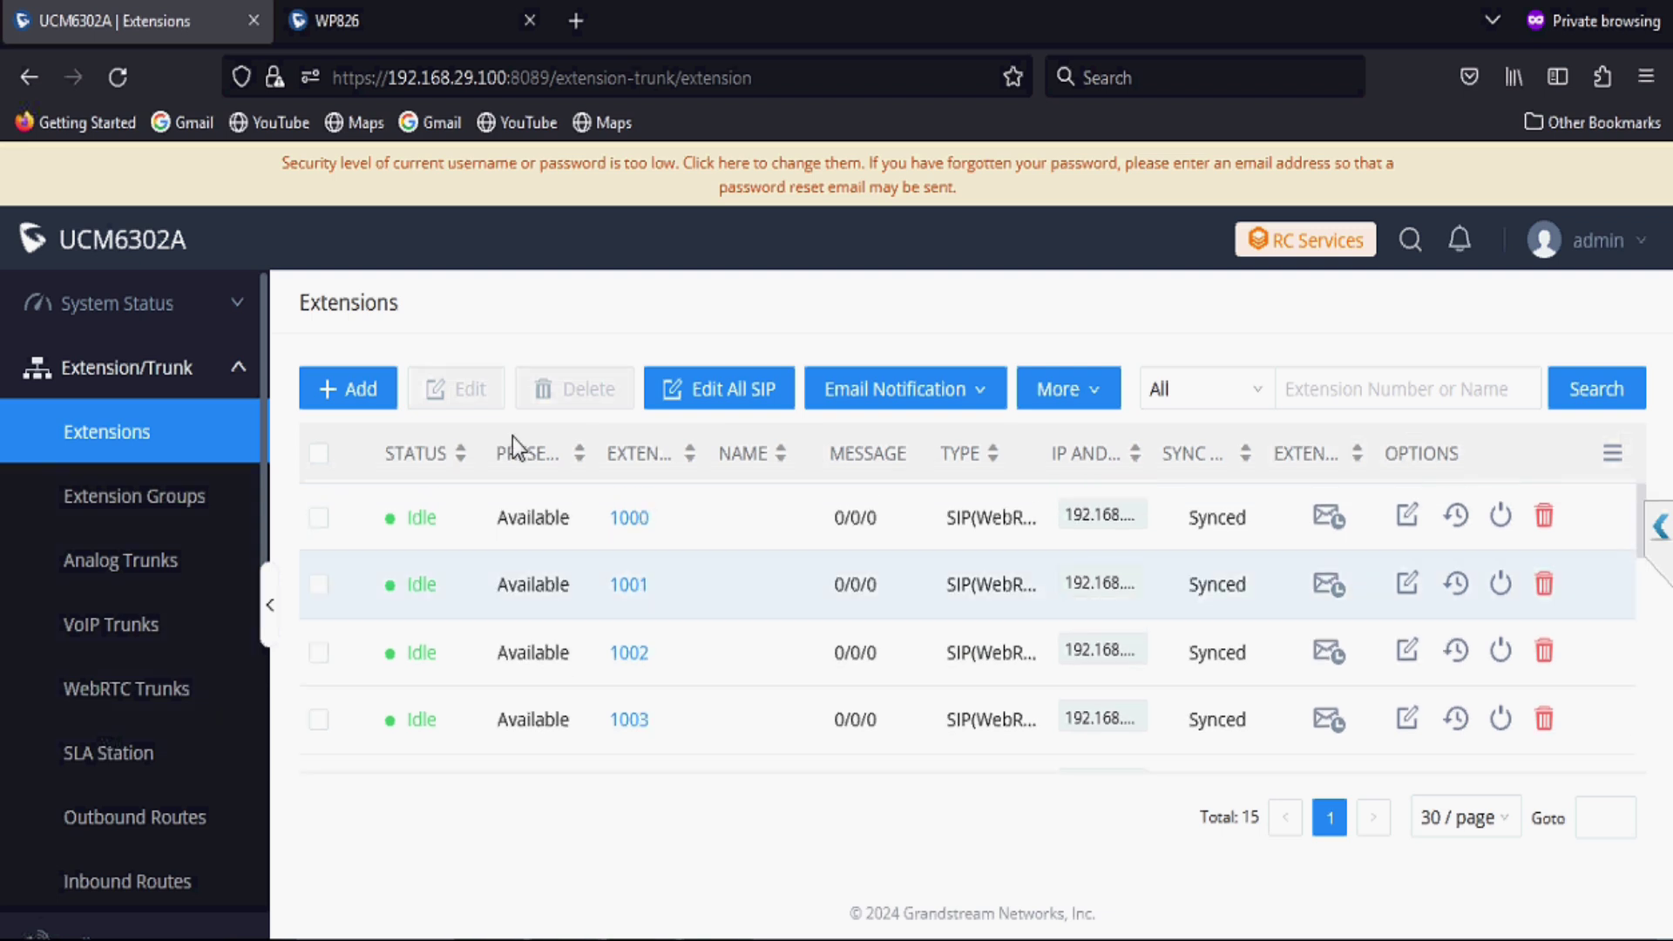
Step: Sign in to the WP826 handset's web page as admin with its password
left_click(403, 31)
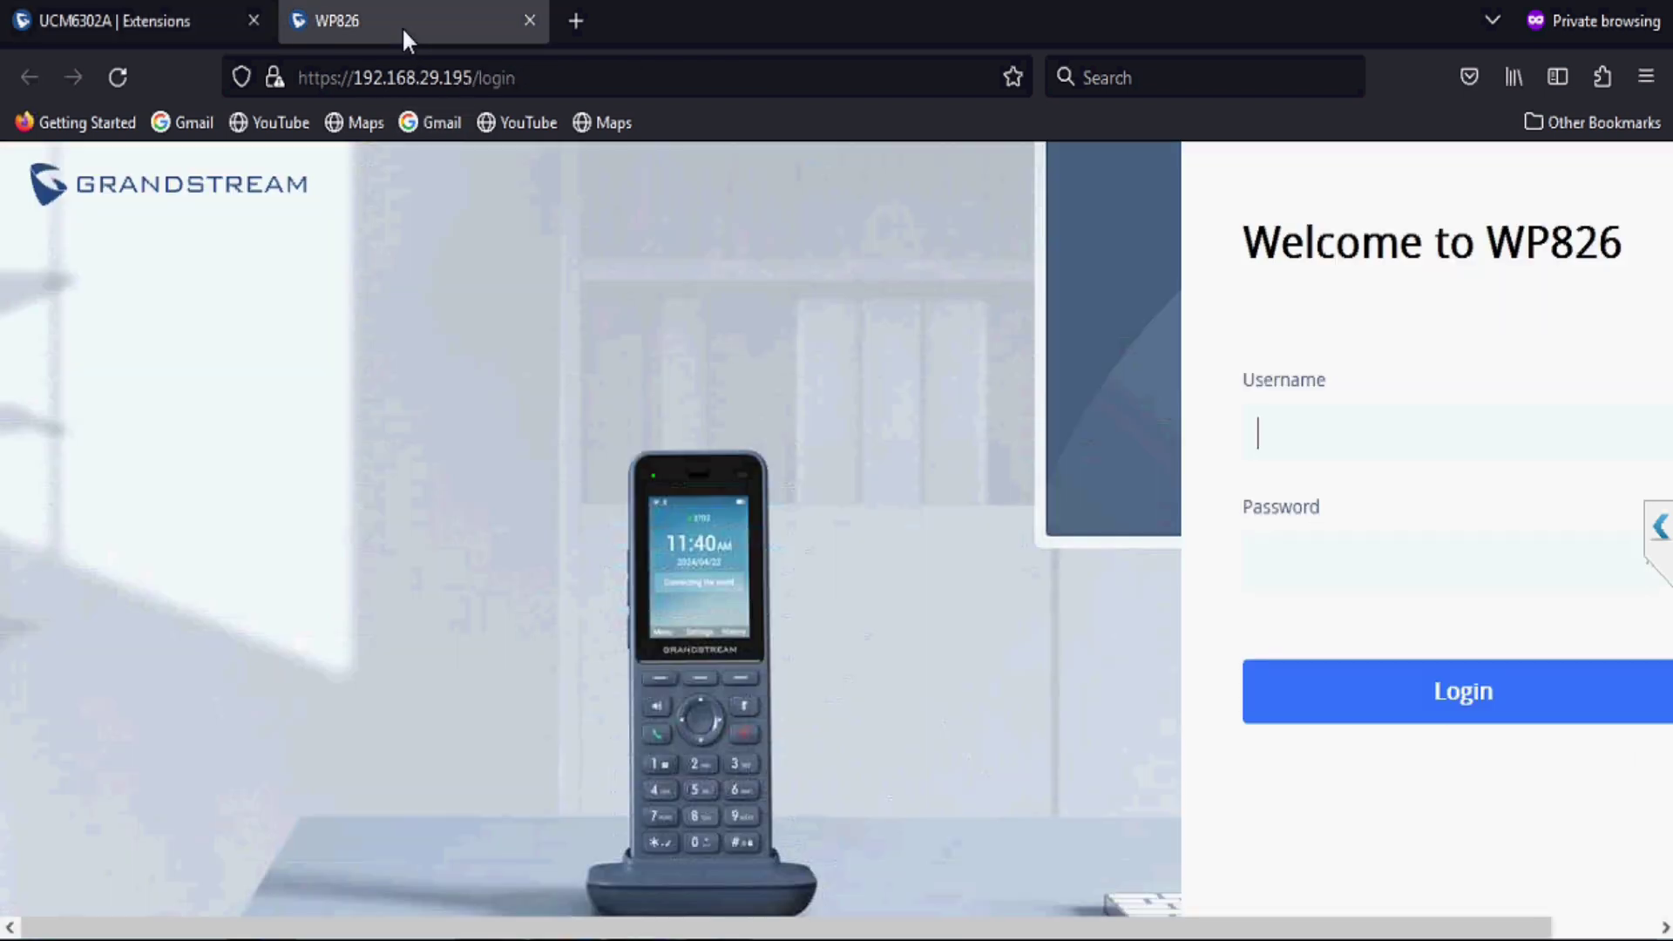
left_click(1317, 438)
type("admin")
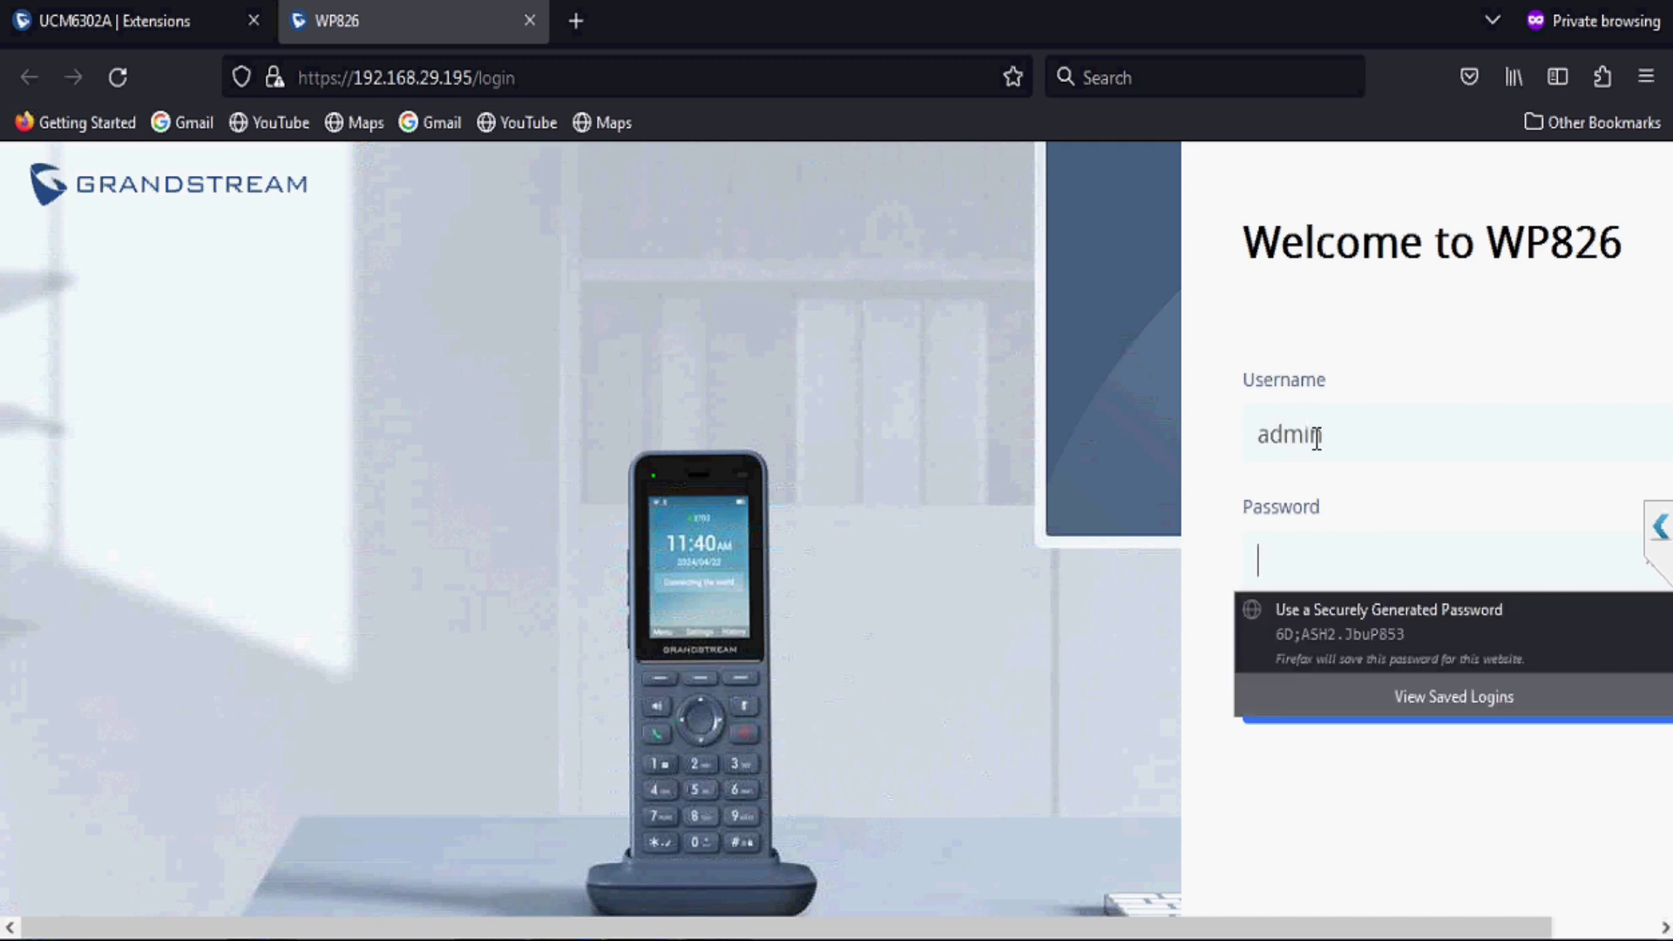
type("•••••••")
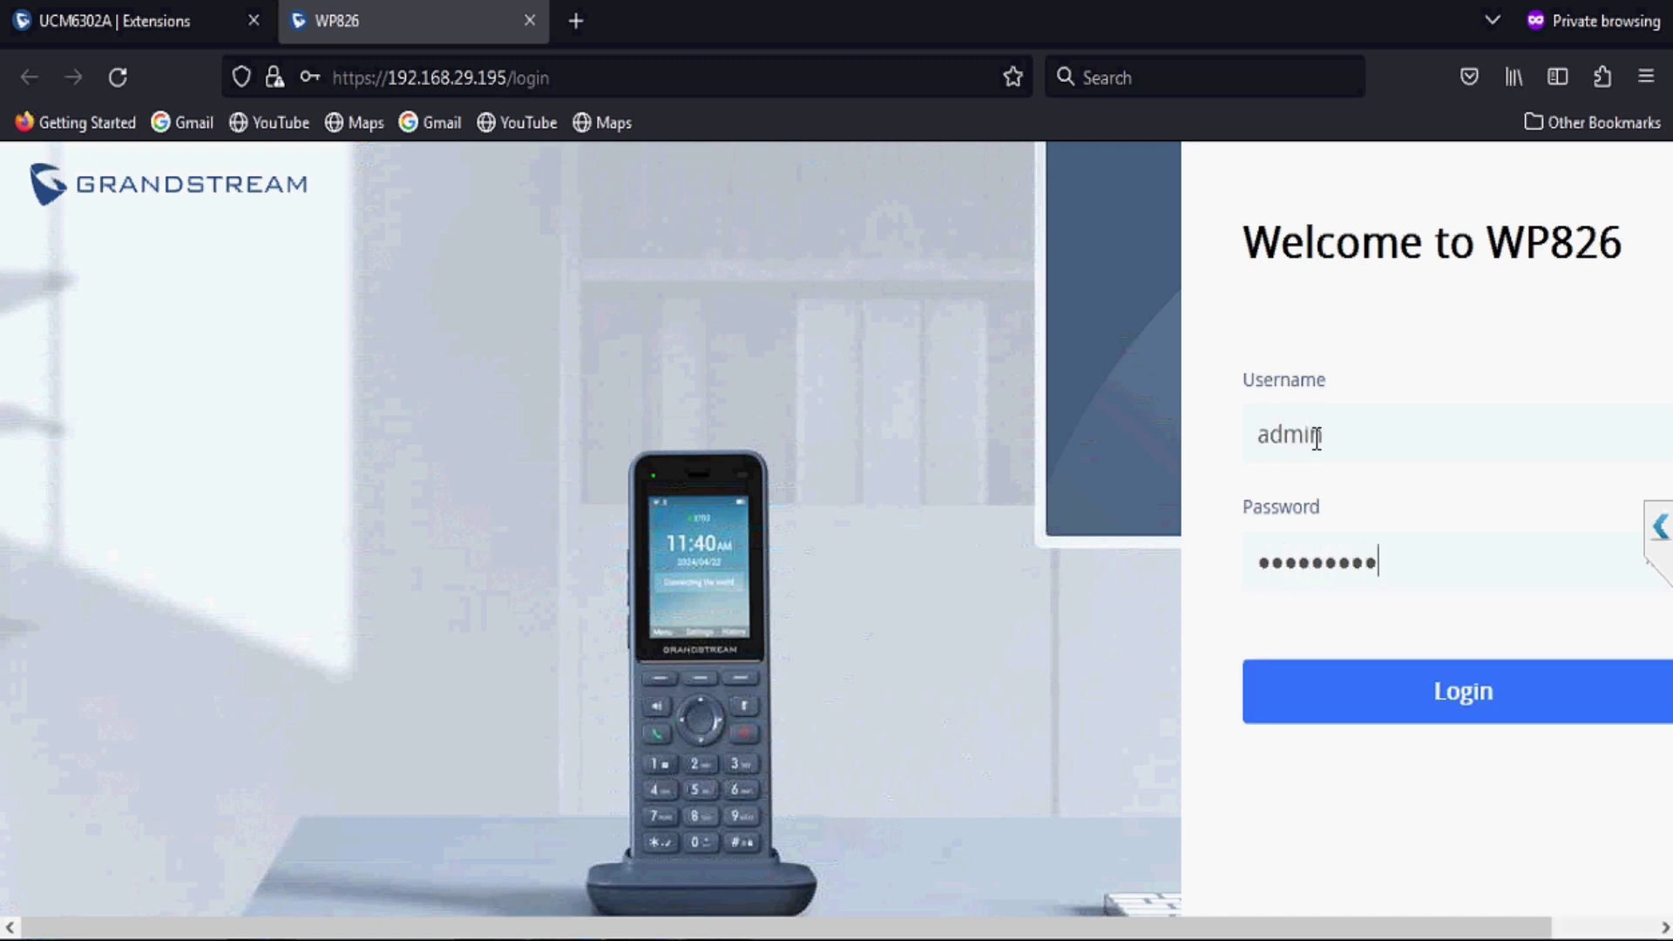
key("Return")
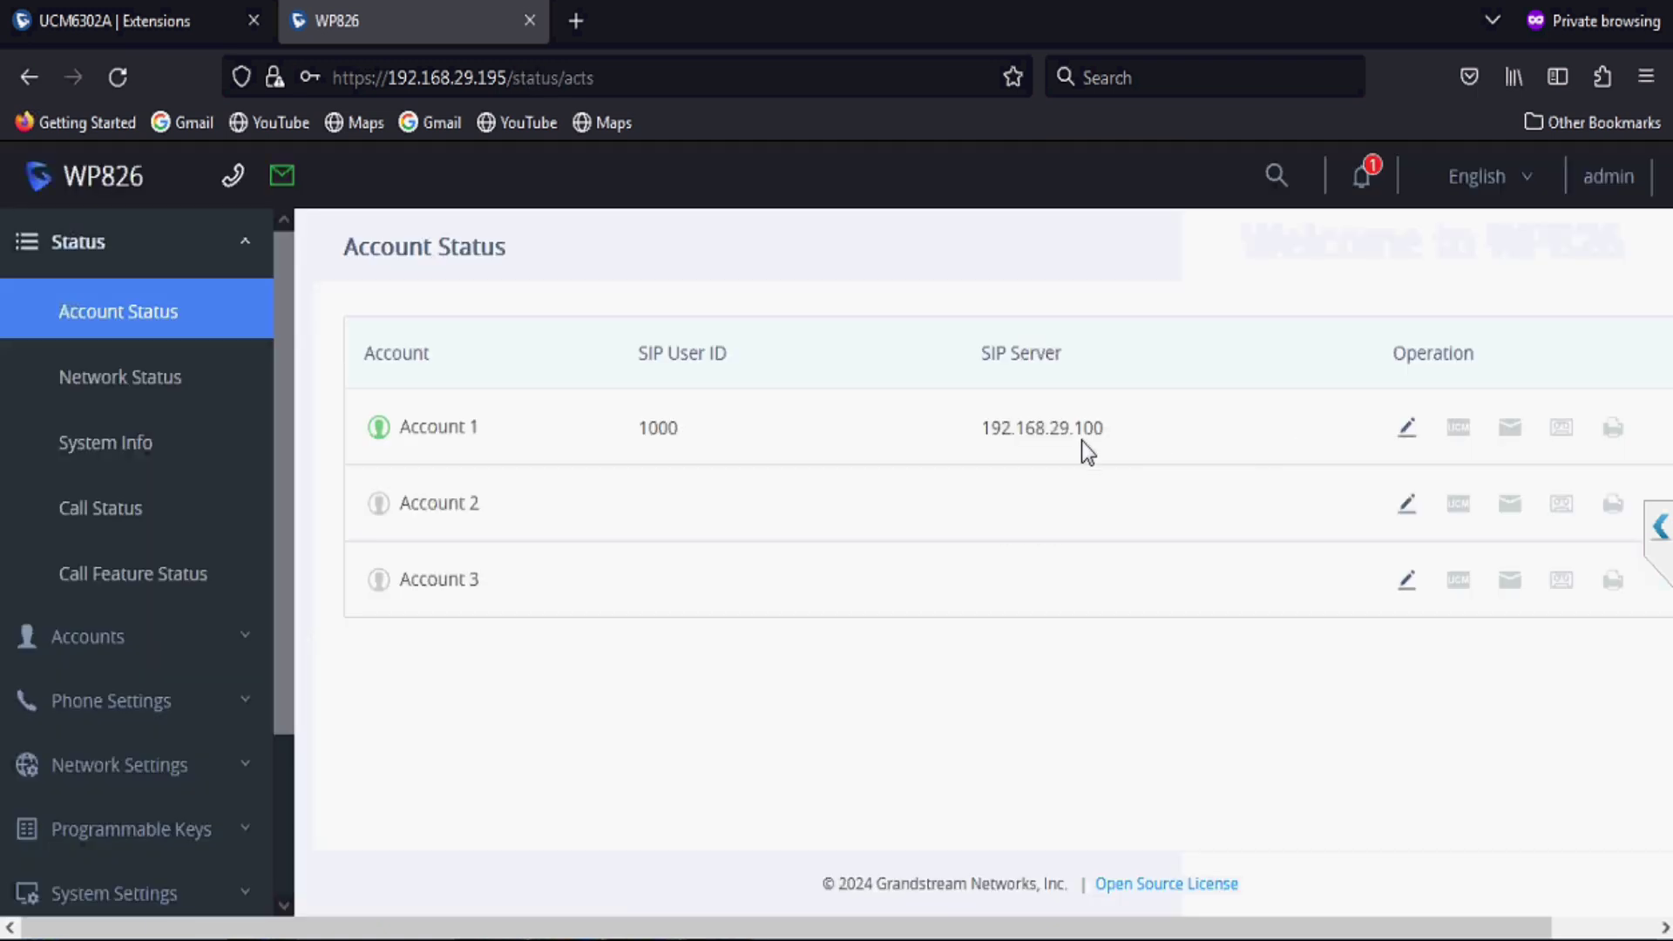
Step: Review Account 1's general and codec settings, then return to Status > Account Status
left_click(1408, 429)
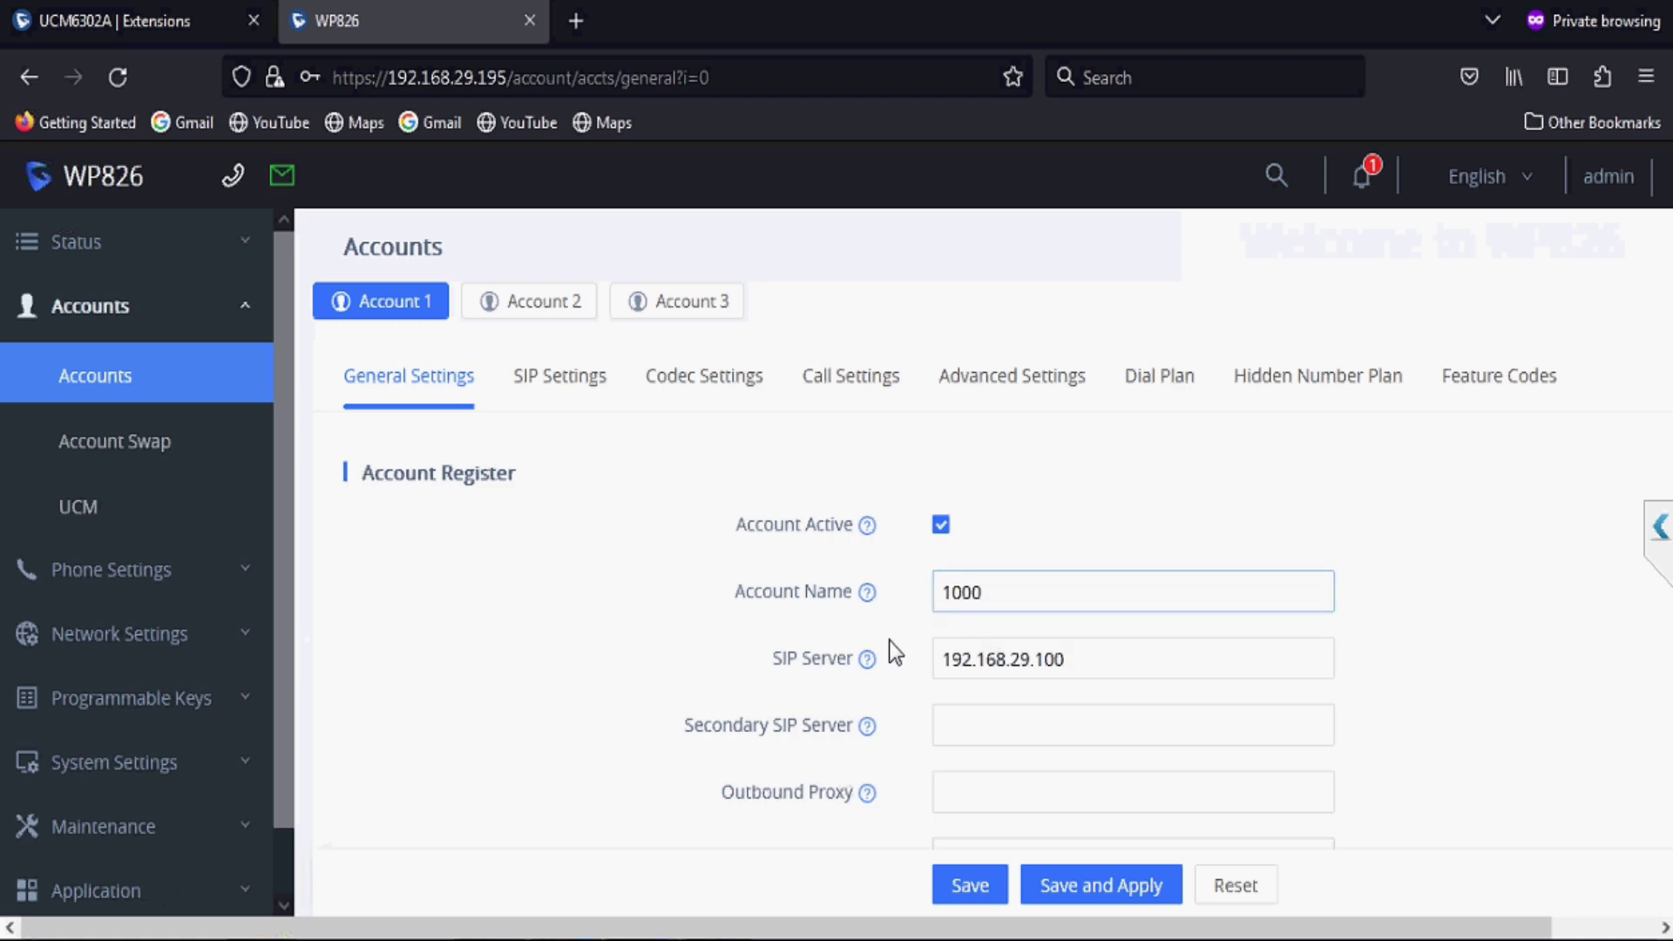
scroll(813, 667, "down", 4)
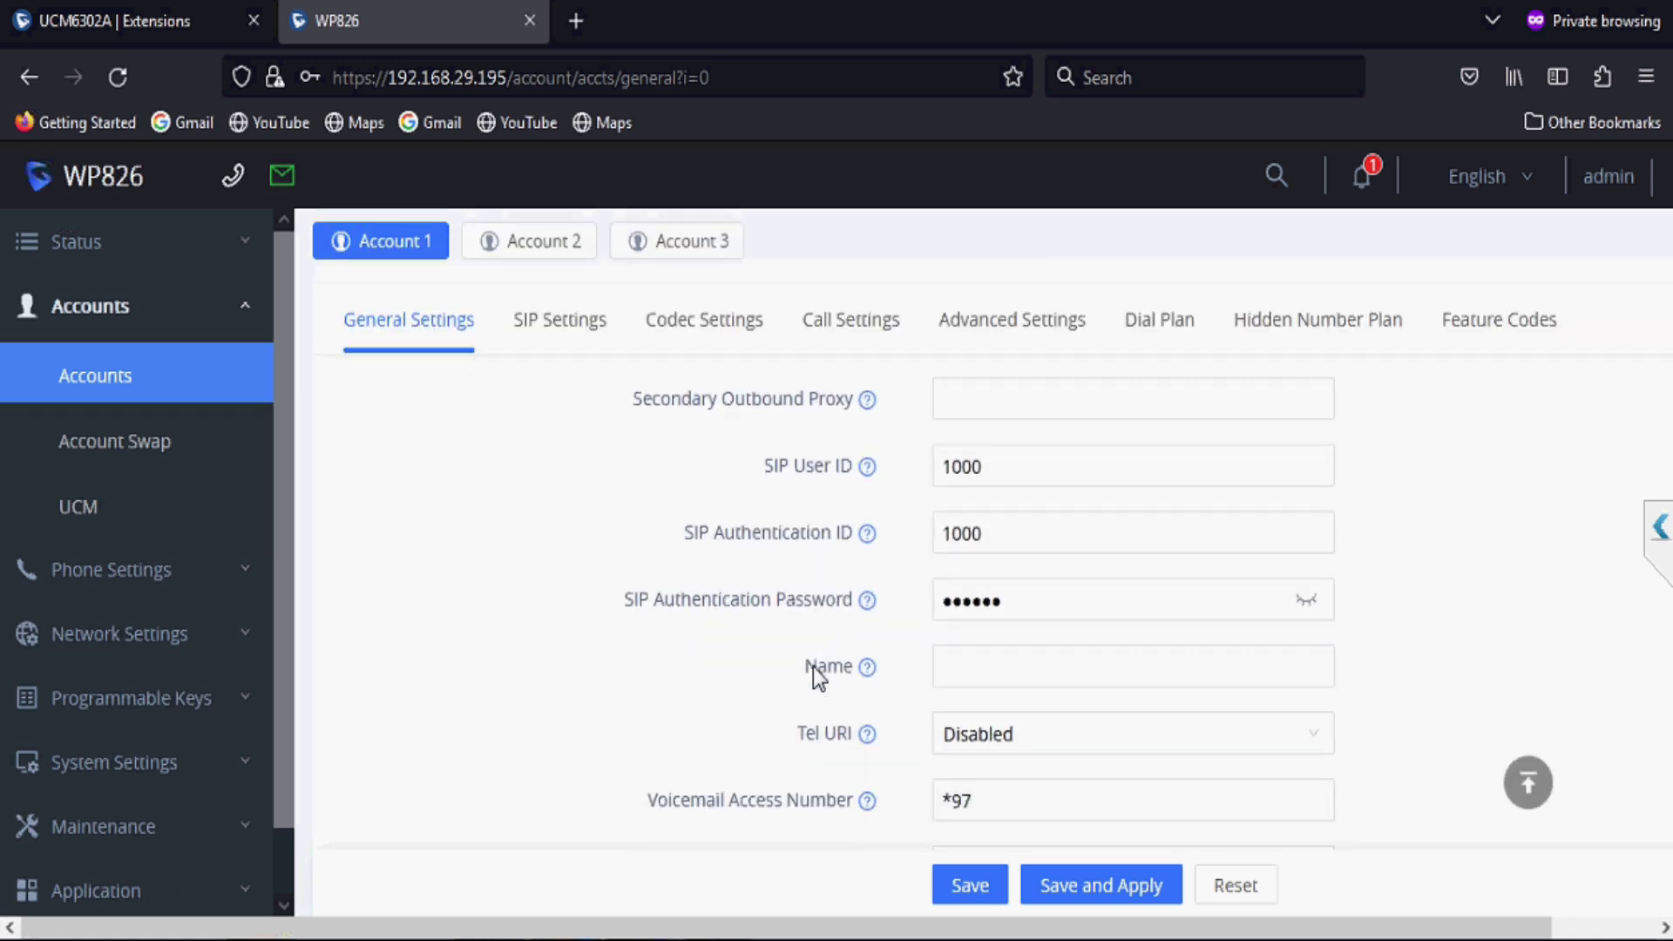
scroll(813, 667, "up", 5)
scroll(813, 667, "up", 1)
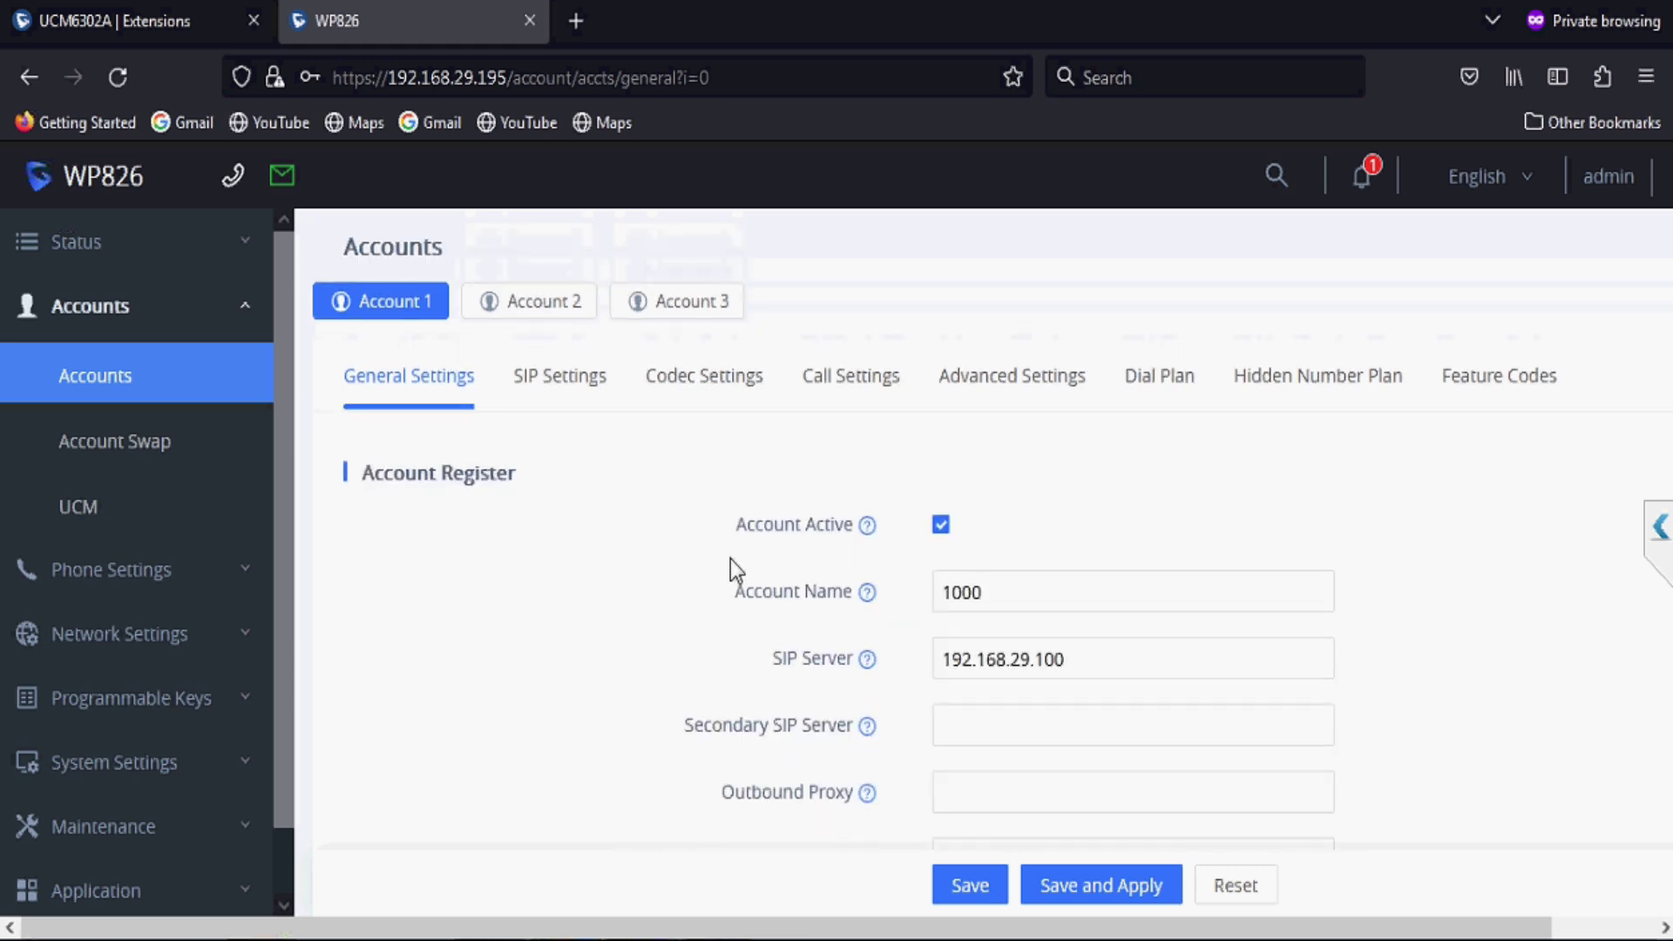
left_click(695, 384)
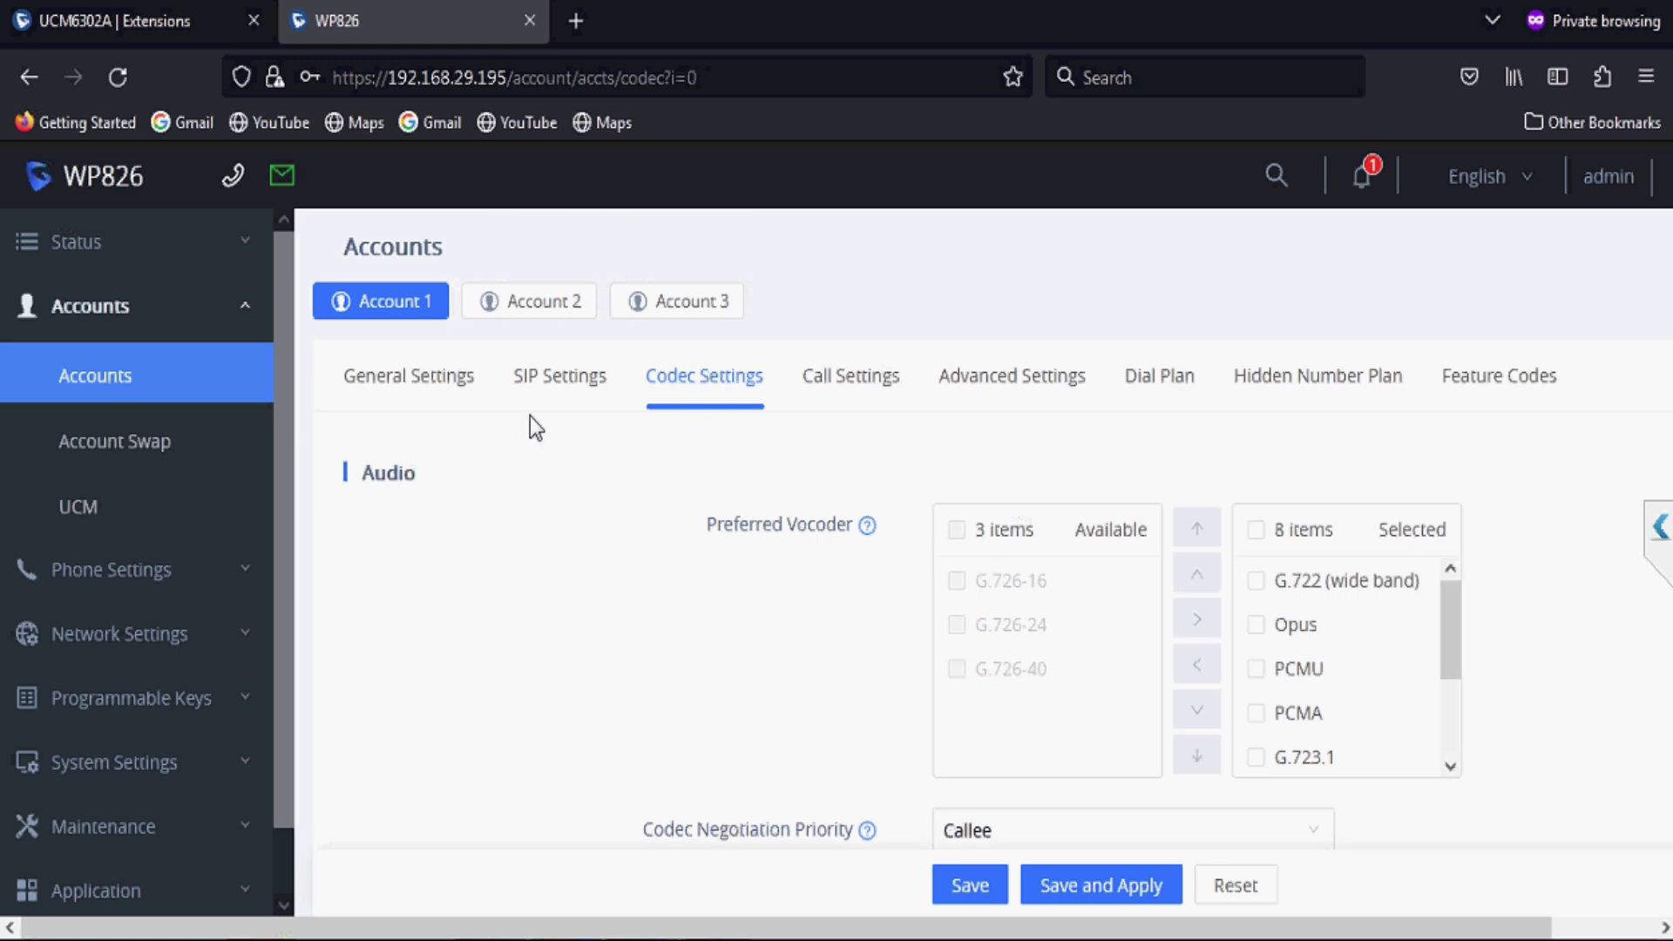
left_click(208, 261)
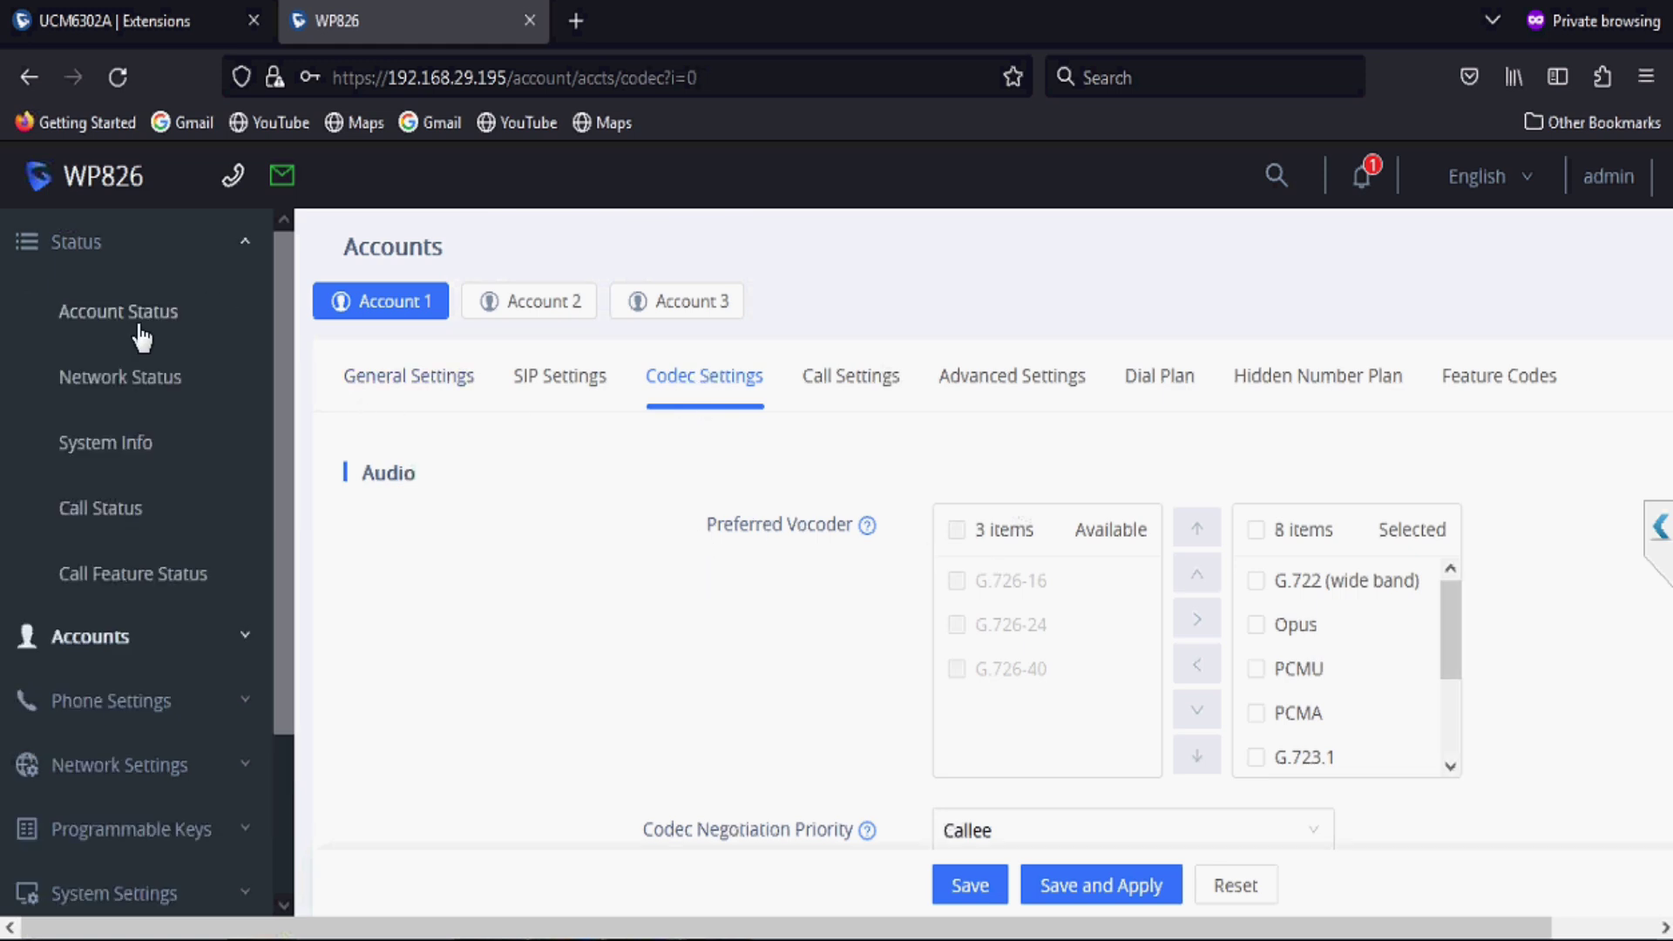
left_click(138, 324)
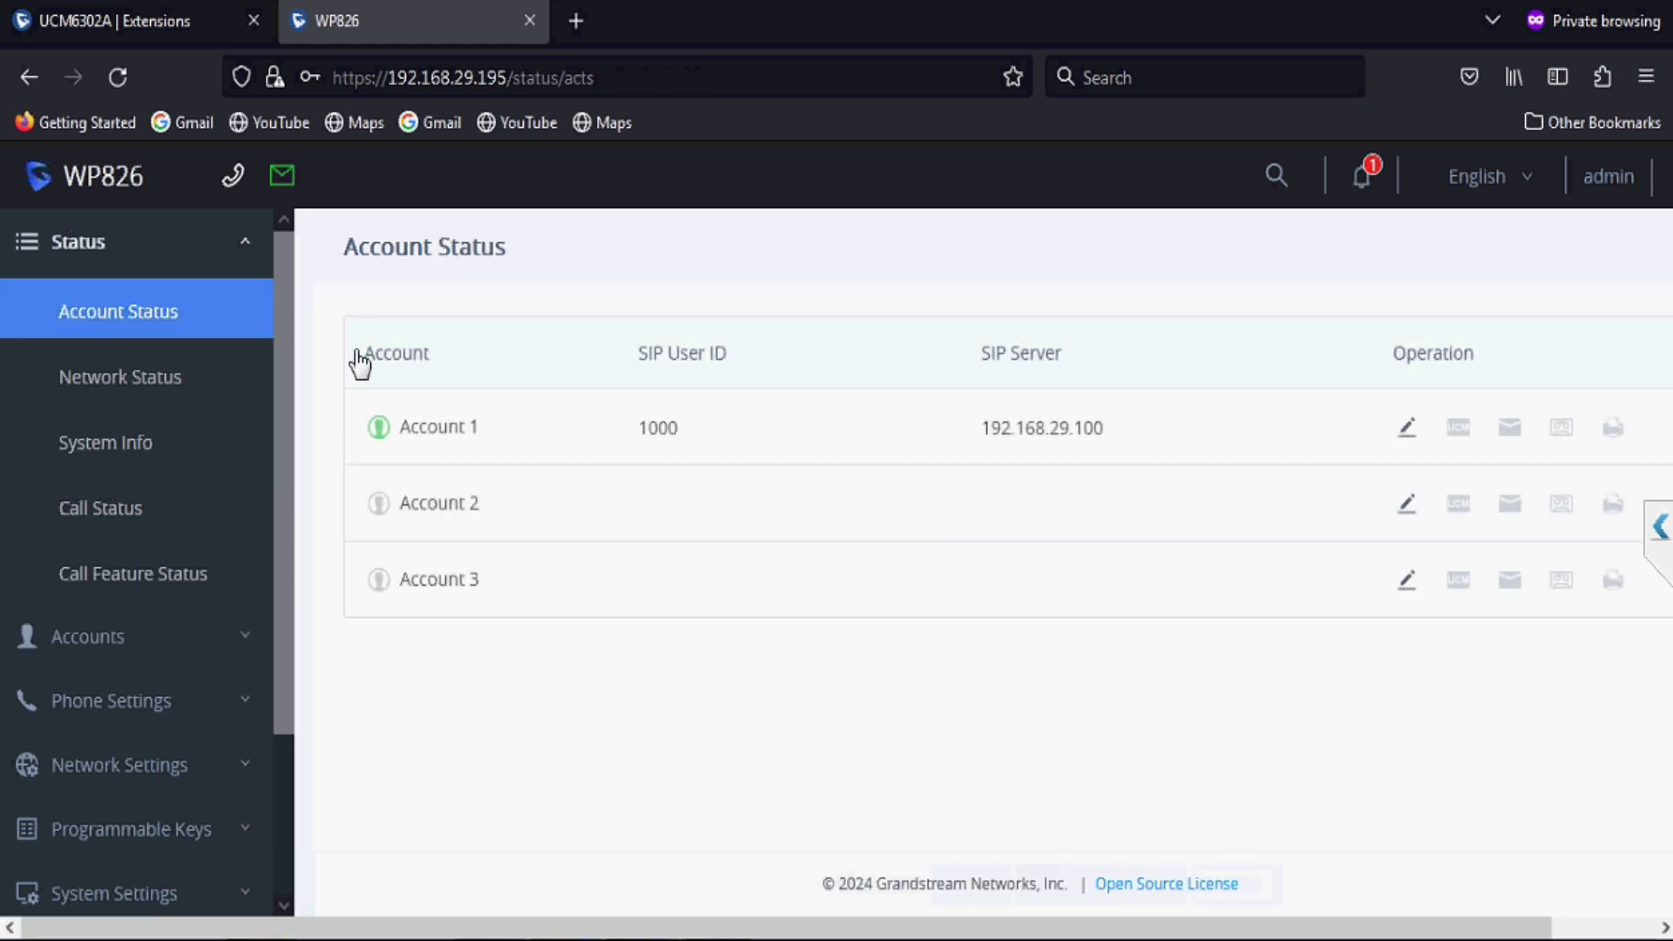
Step: Return to the UCM6302A tab and open Device Management > Zero Config
left_click(157, 33)
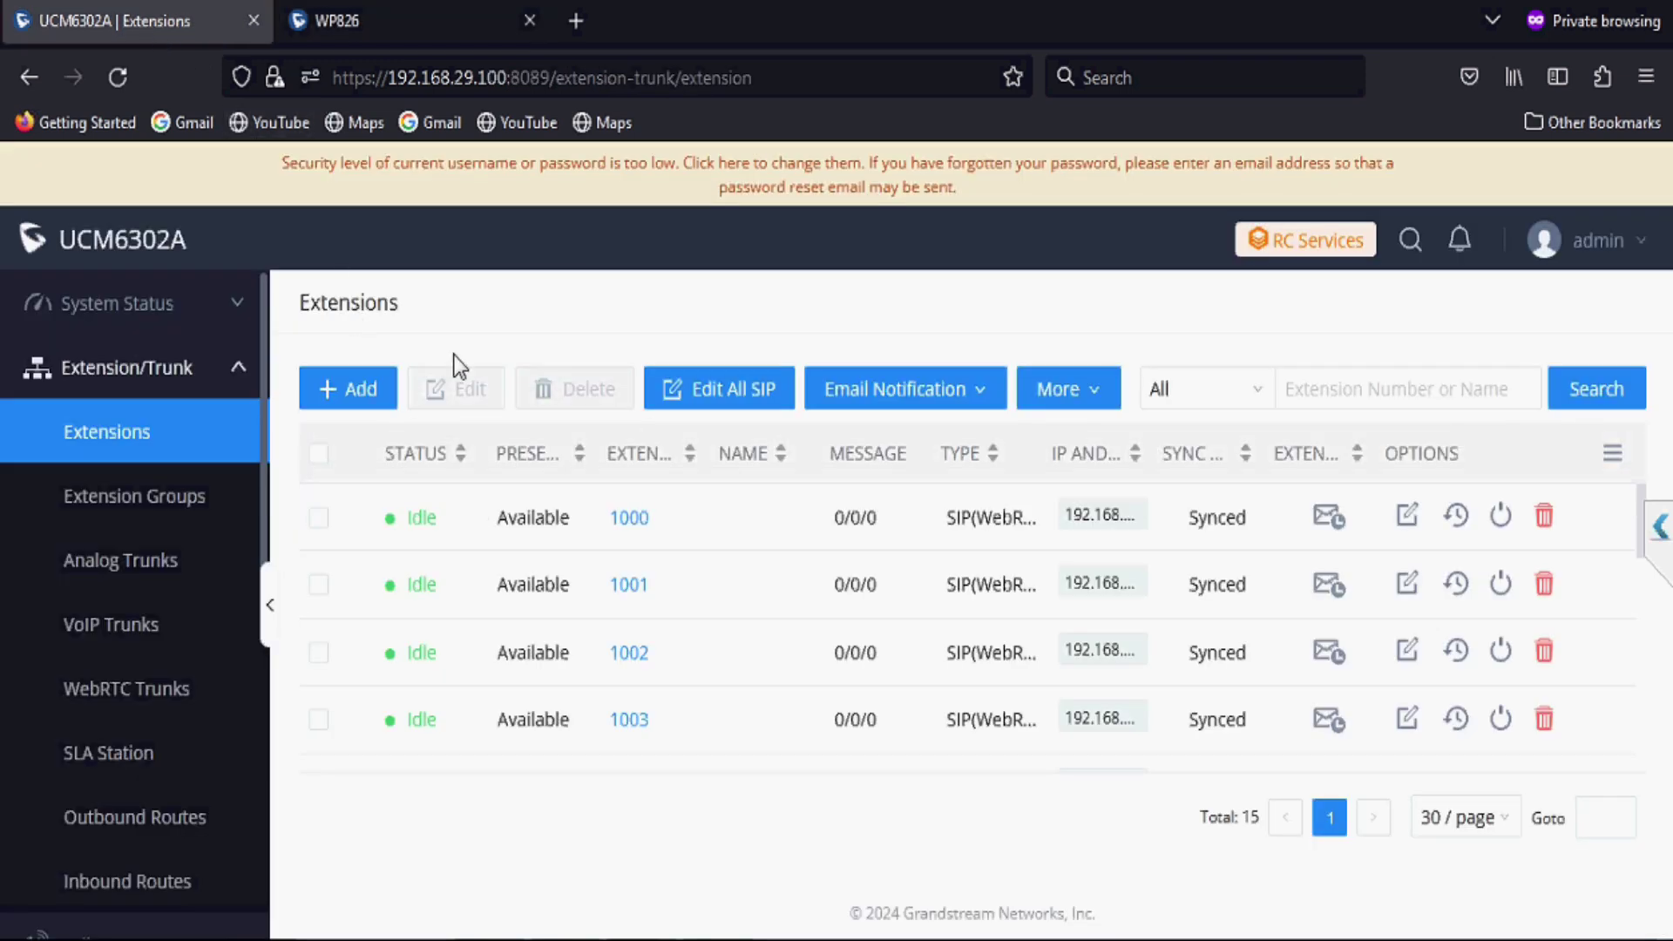
scroll(223, 714, "down", 5)
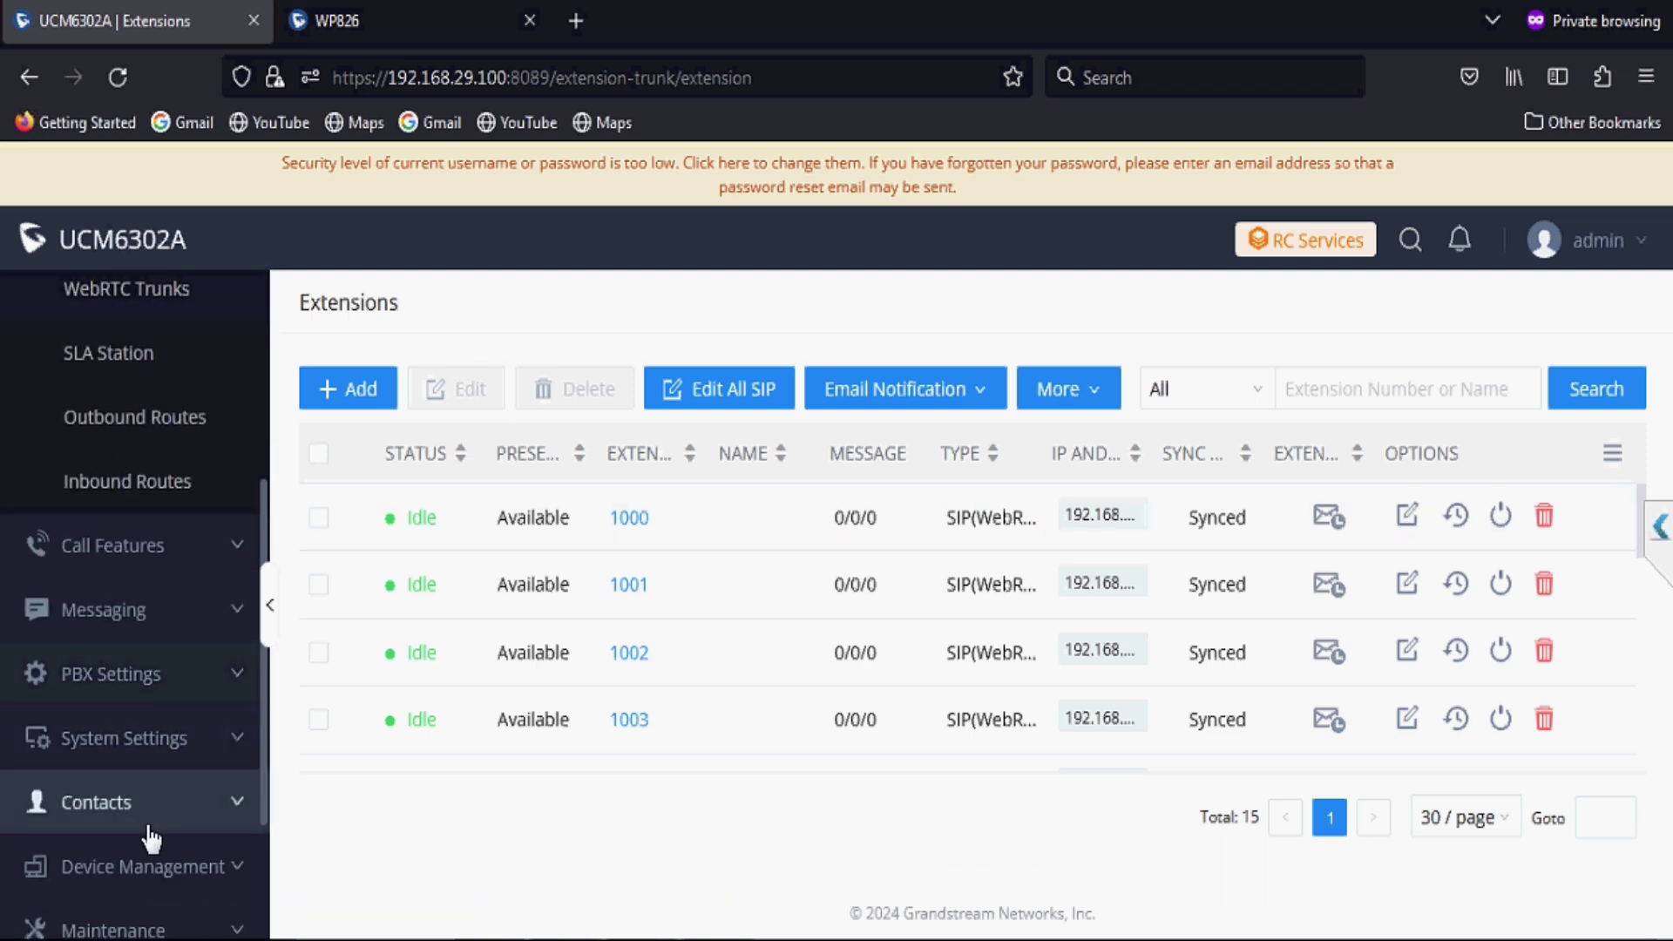
scroll(109, 837, "down", 2)
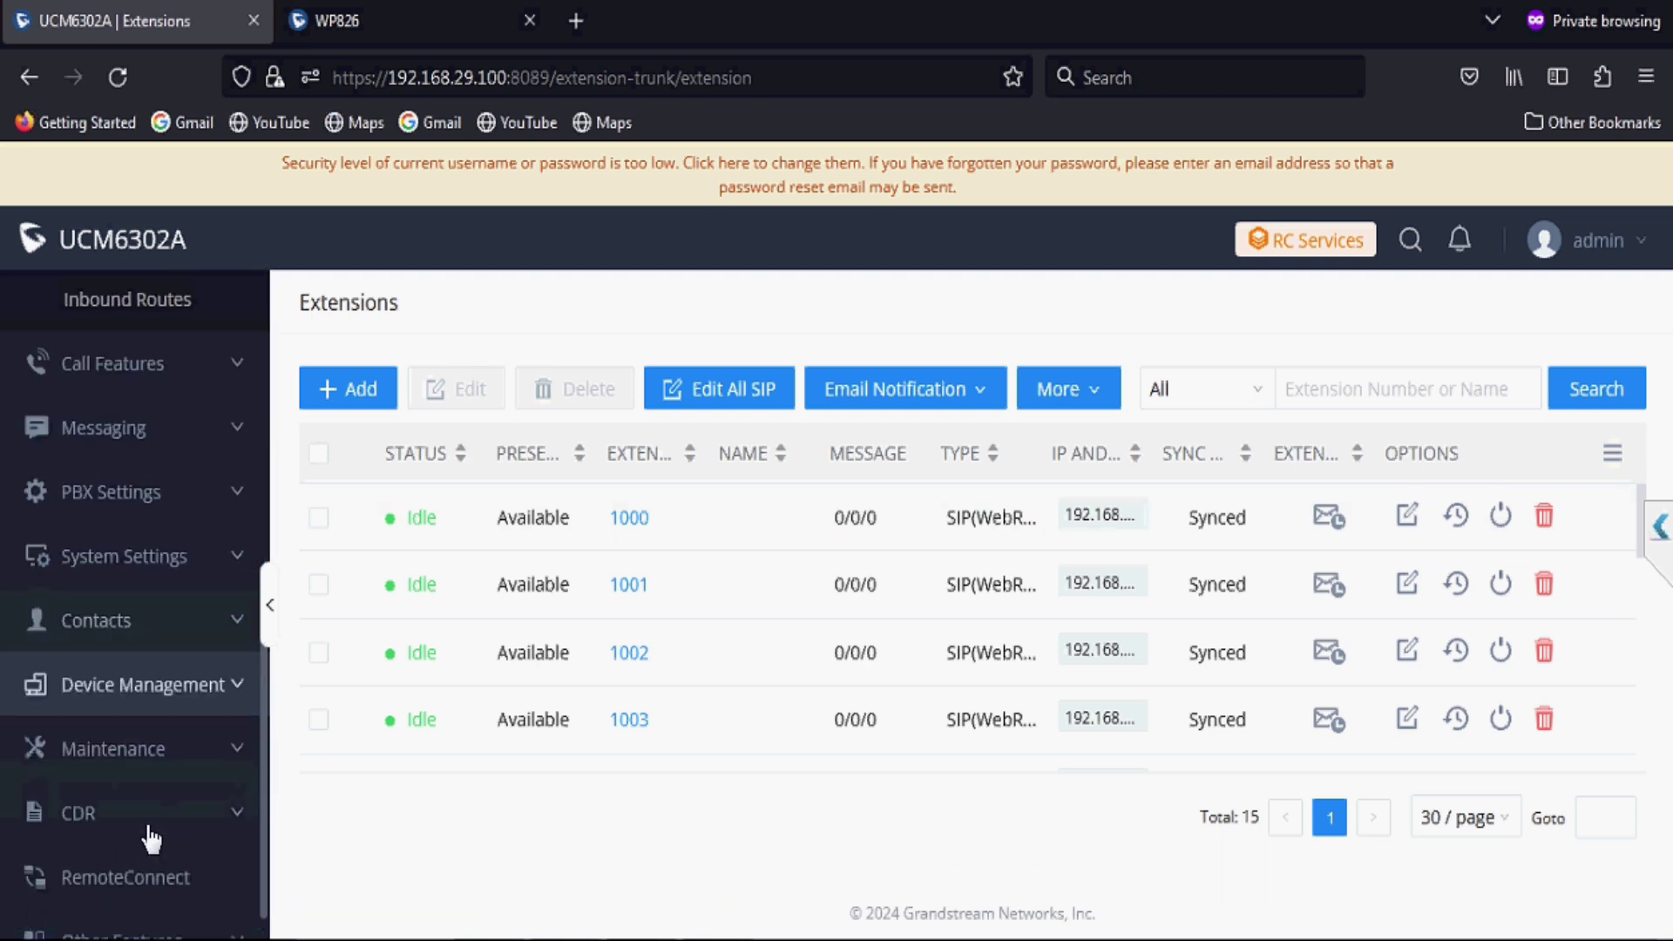
left_click(147, 684)
scroll(142, 676, "down", 2)
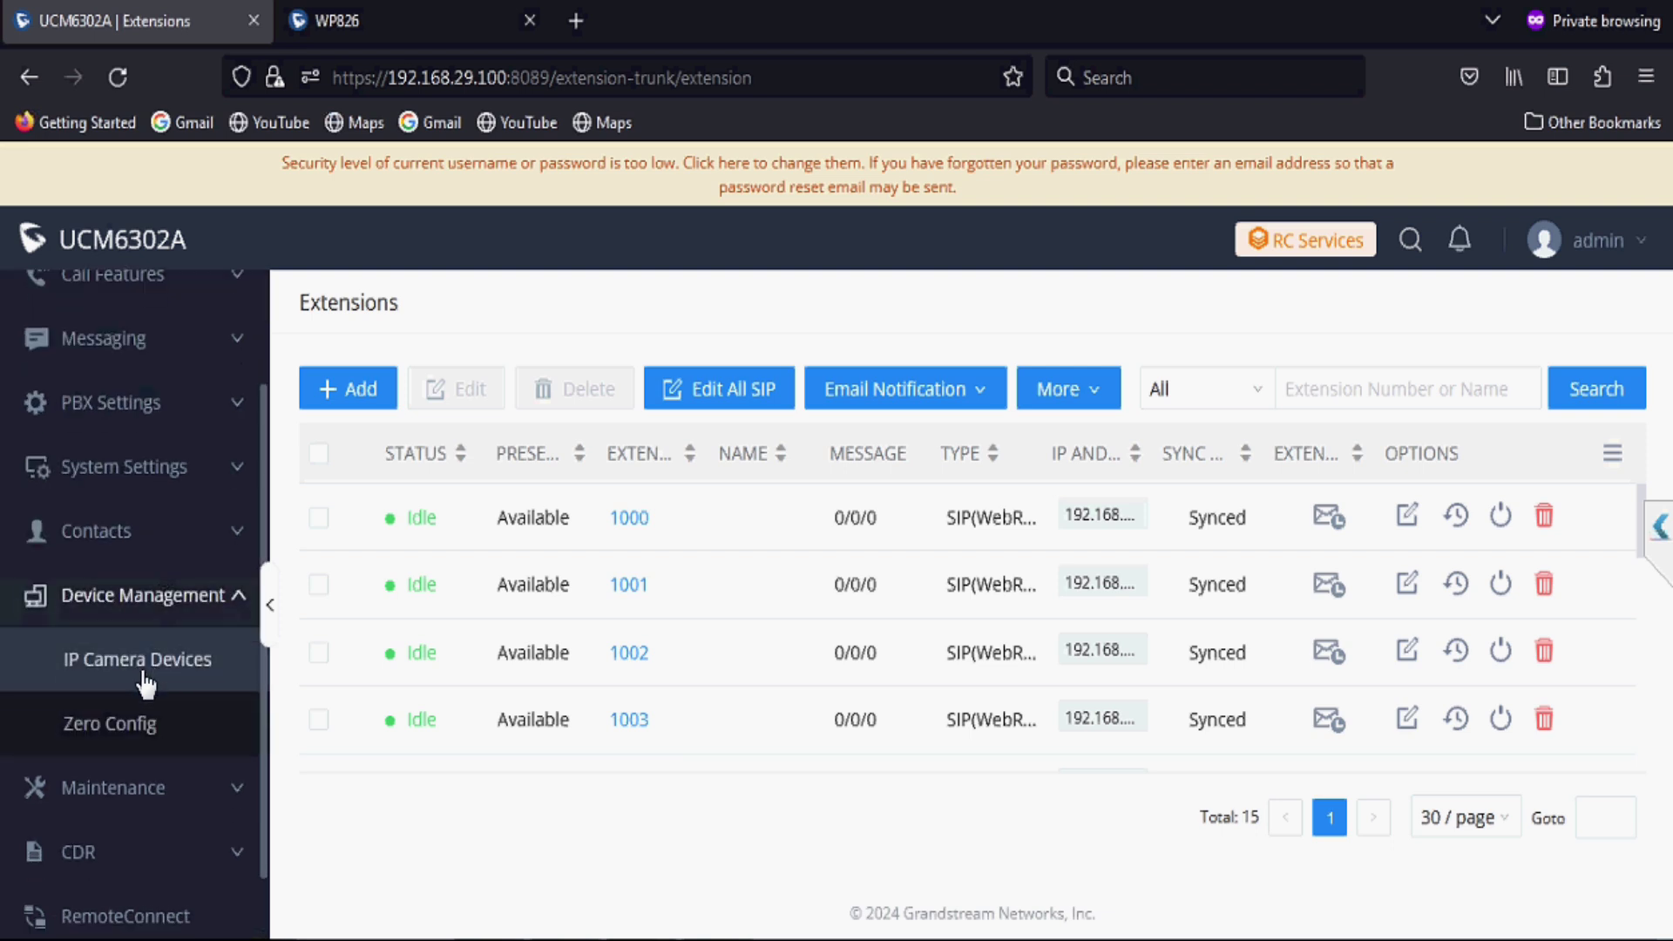
left_click(137, 702)
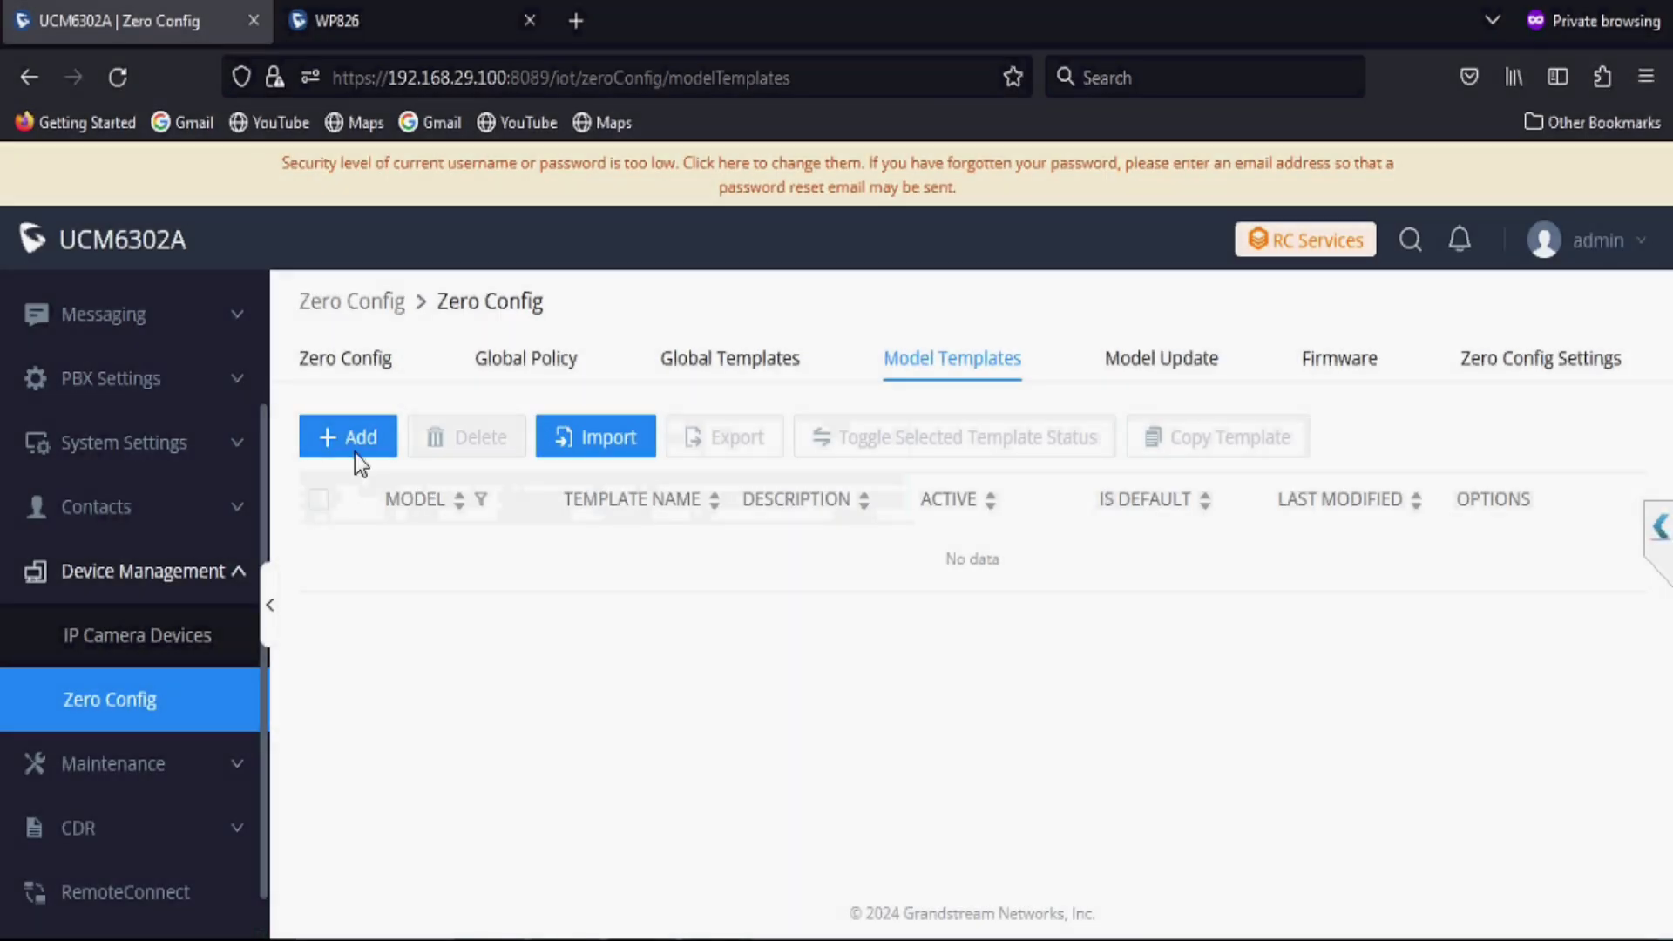
Step: Create a default GRANDSTREAM WP826 model template named 'WP82' and save it
left_click(354, 452)
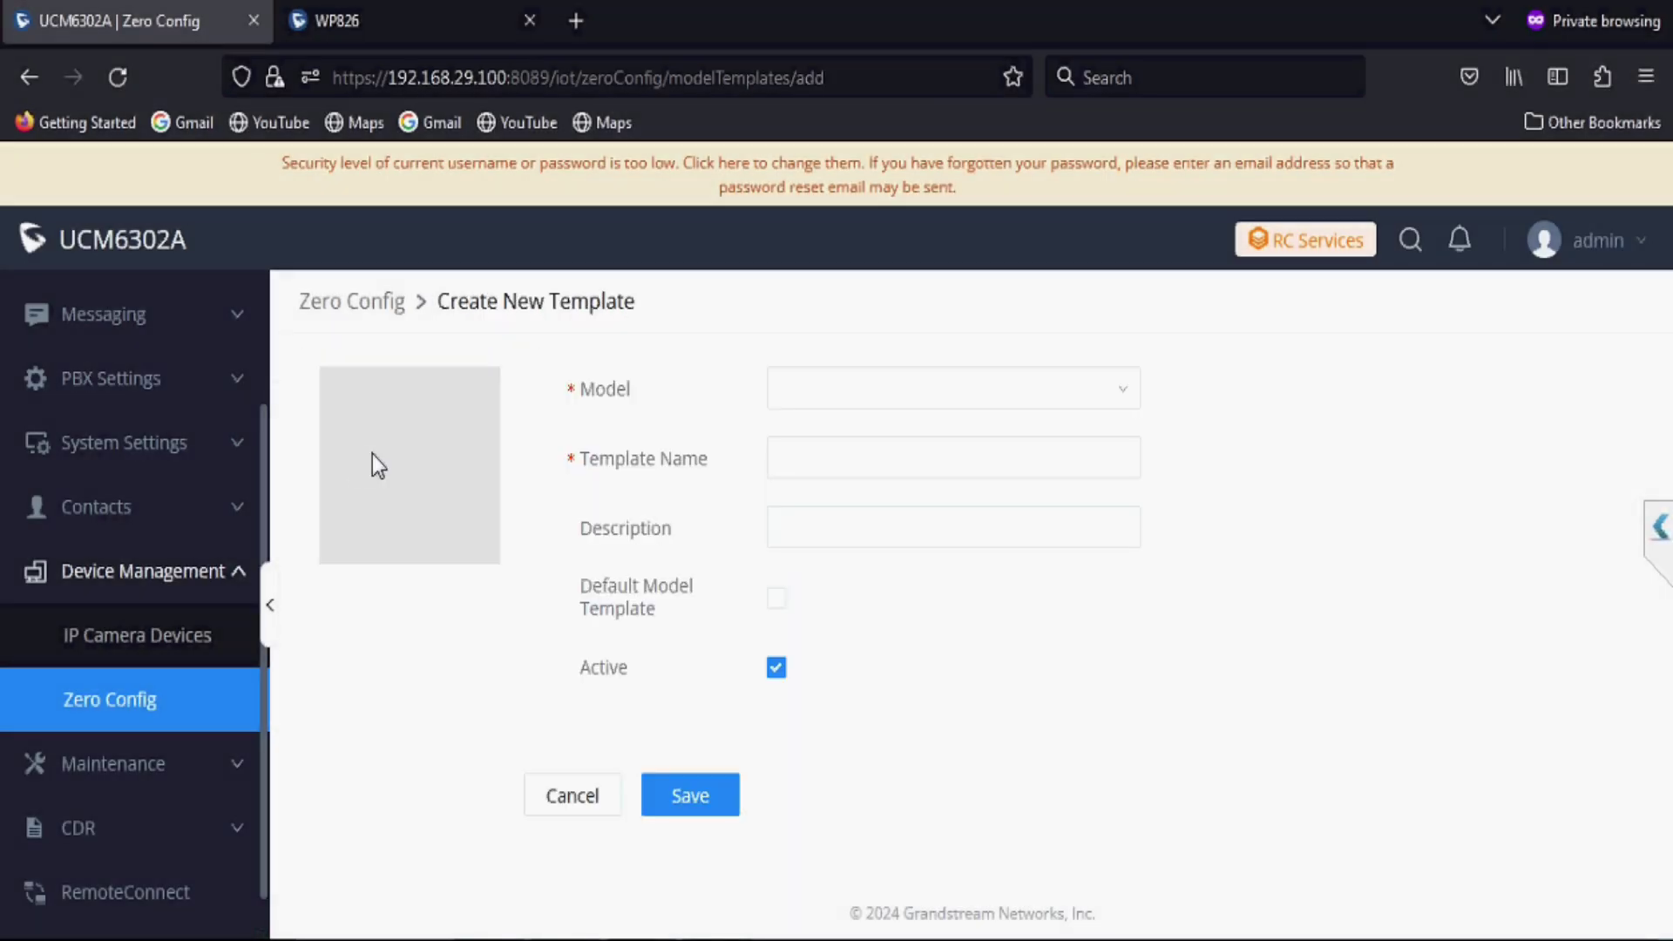
left_click(853, 411)
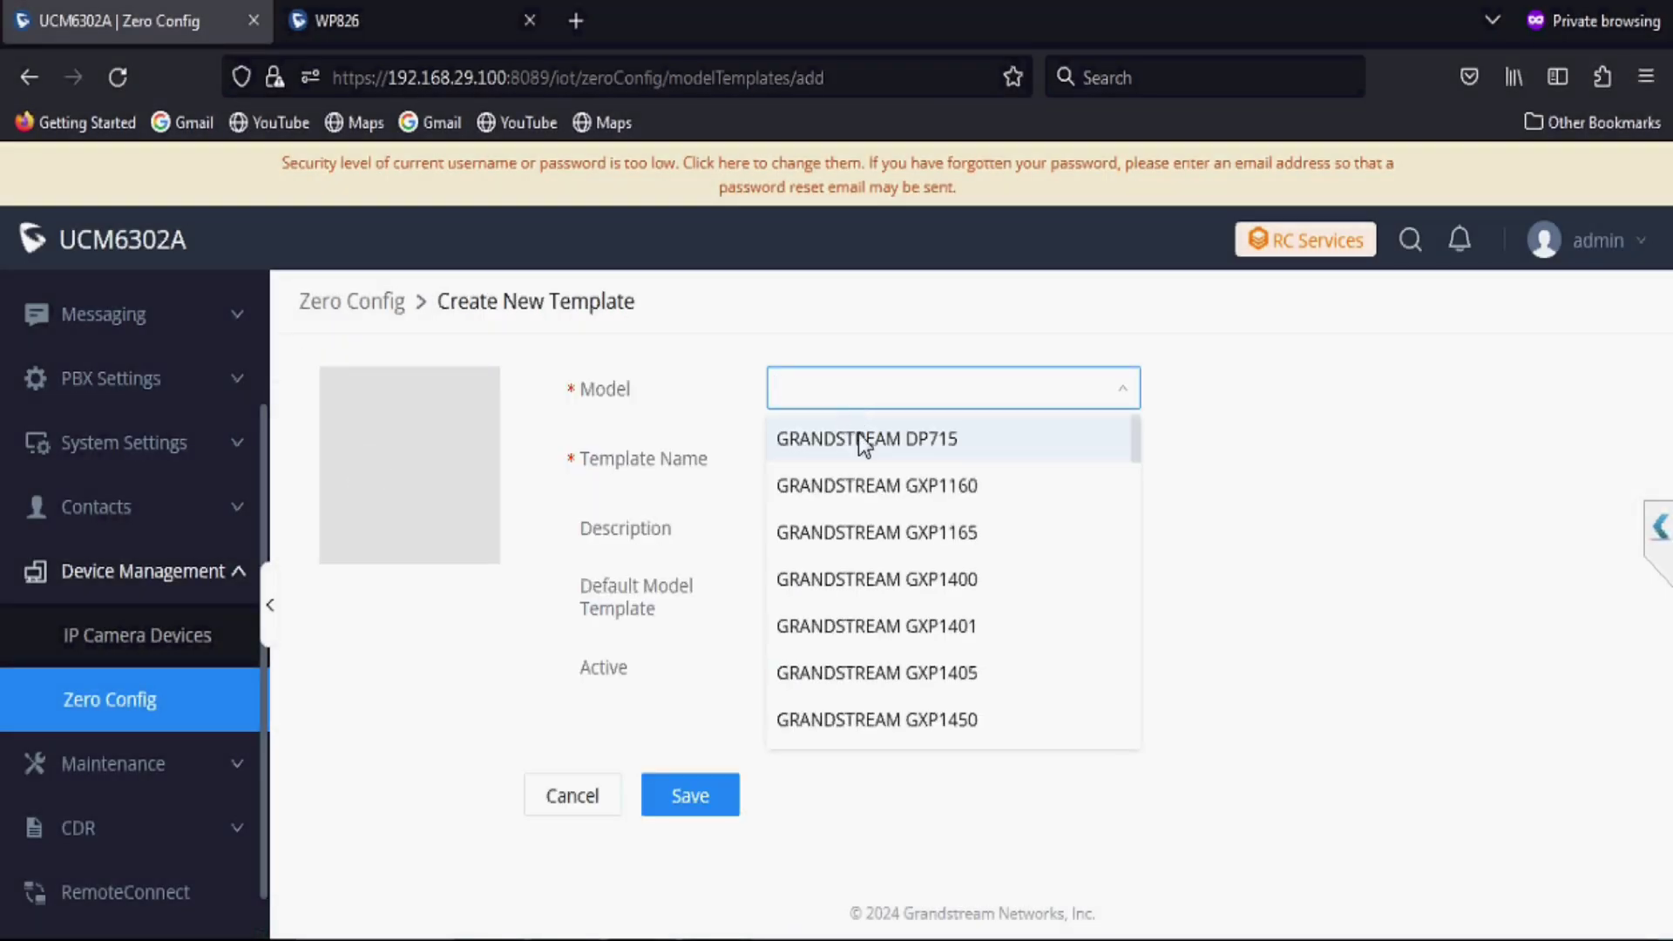
type("826")
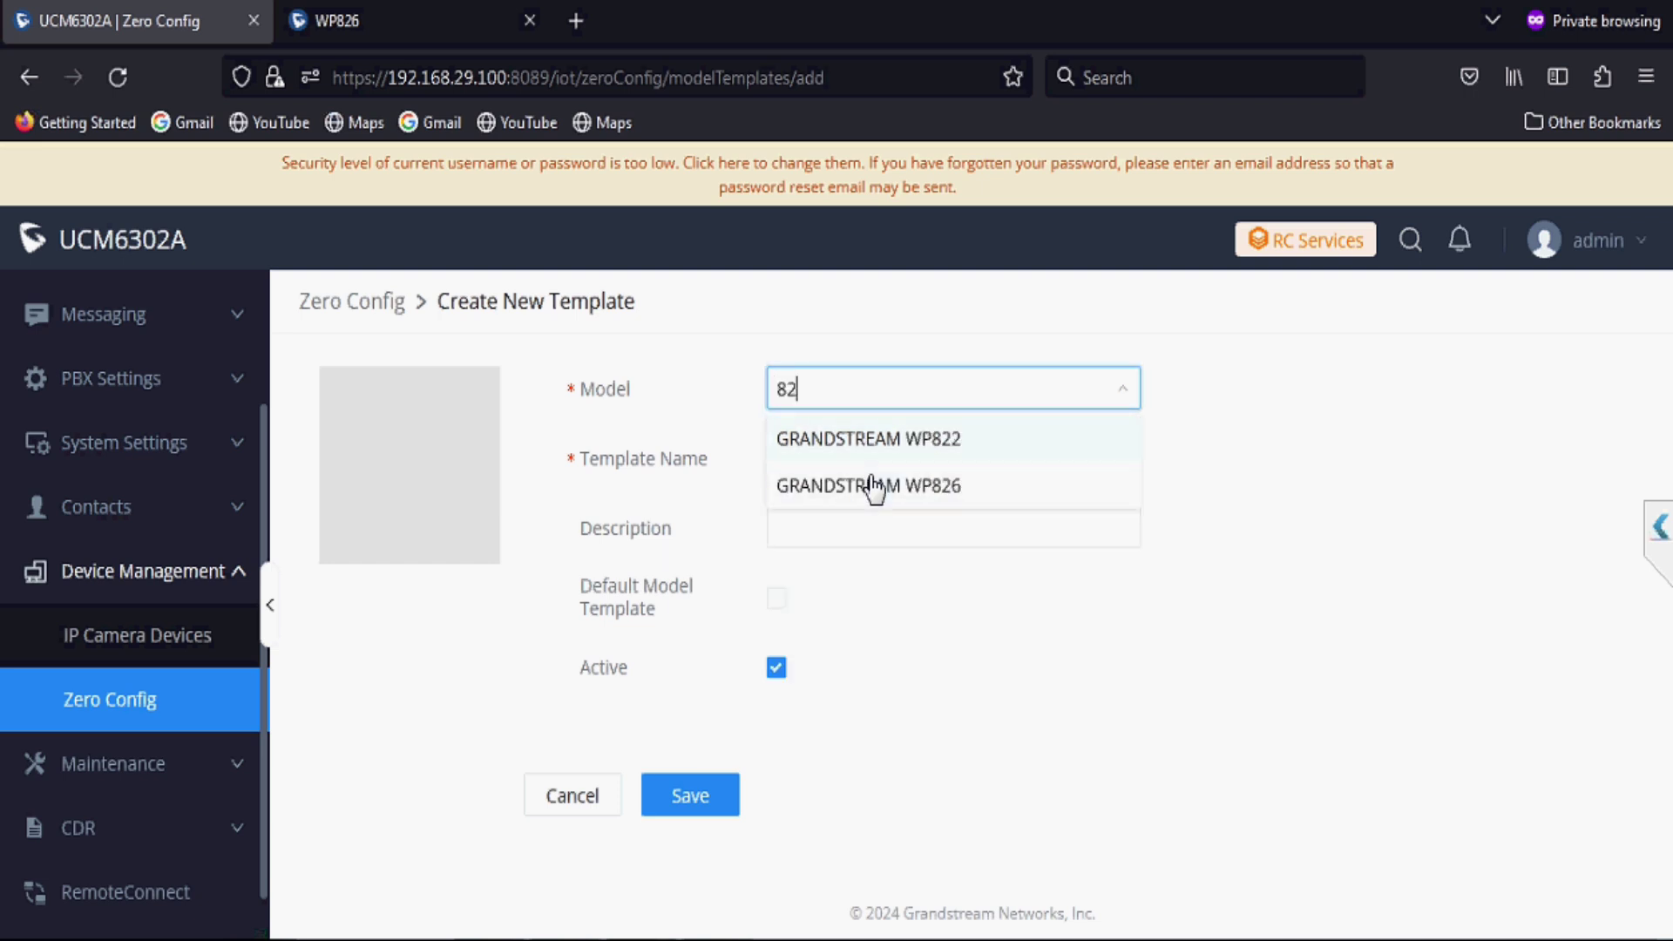
left_click(893, 443)
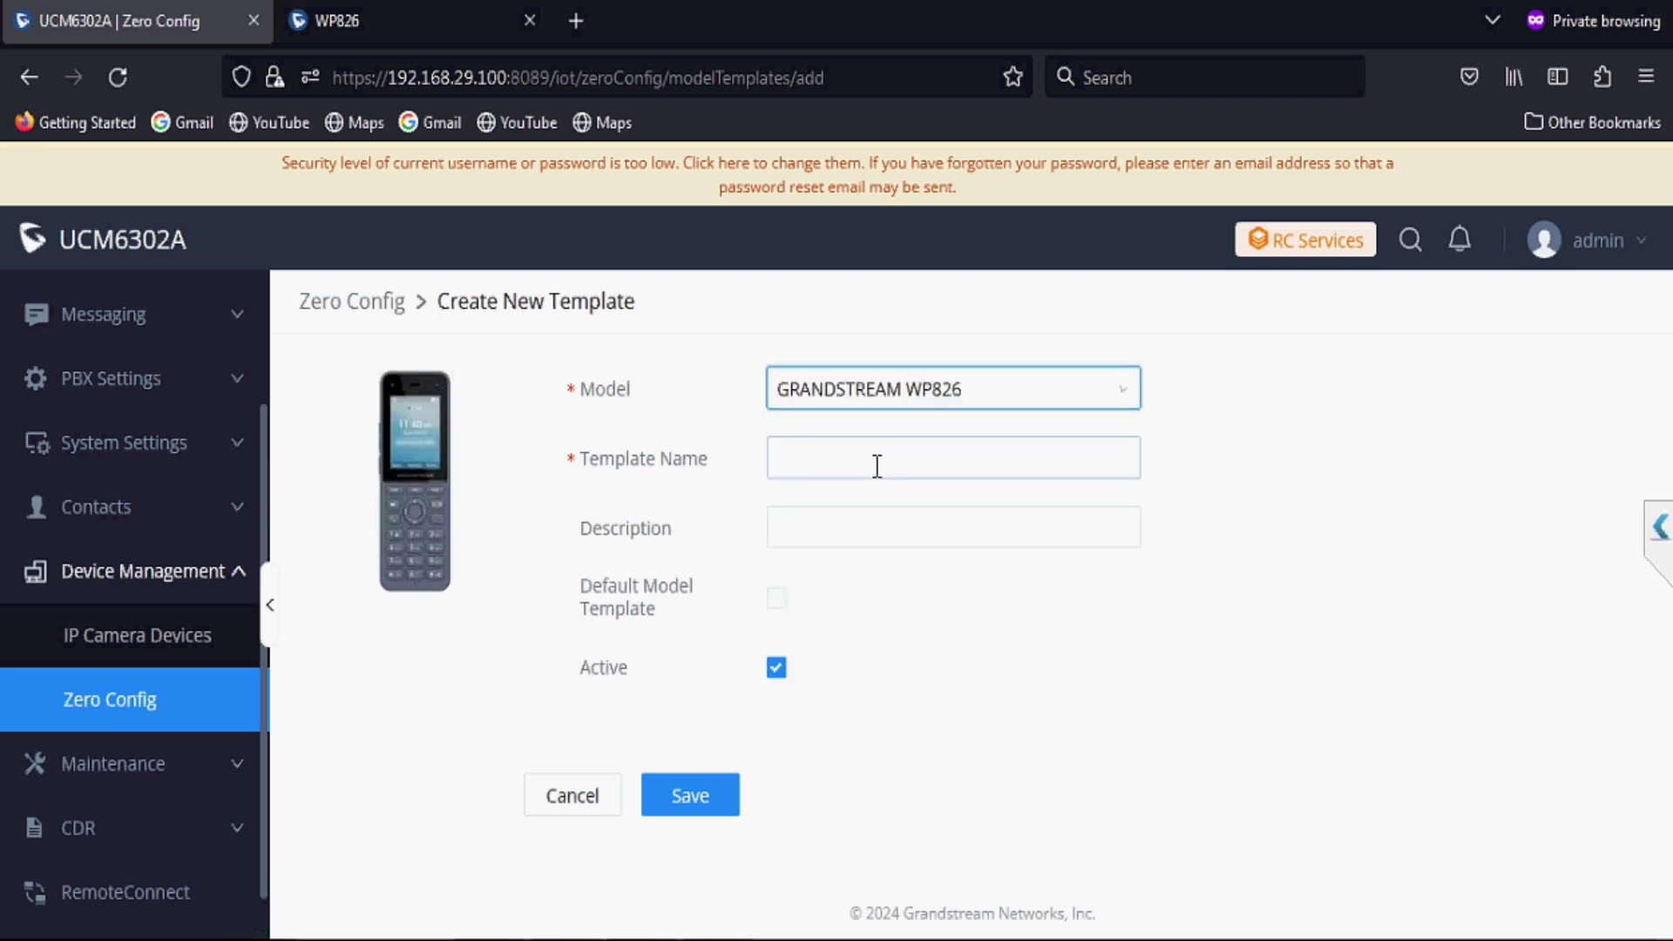
left_click(872, 464)
type("WP826")
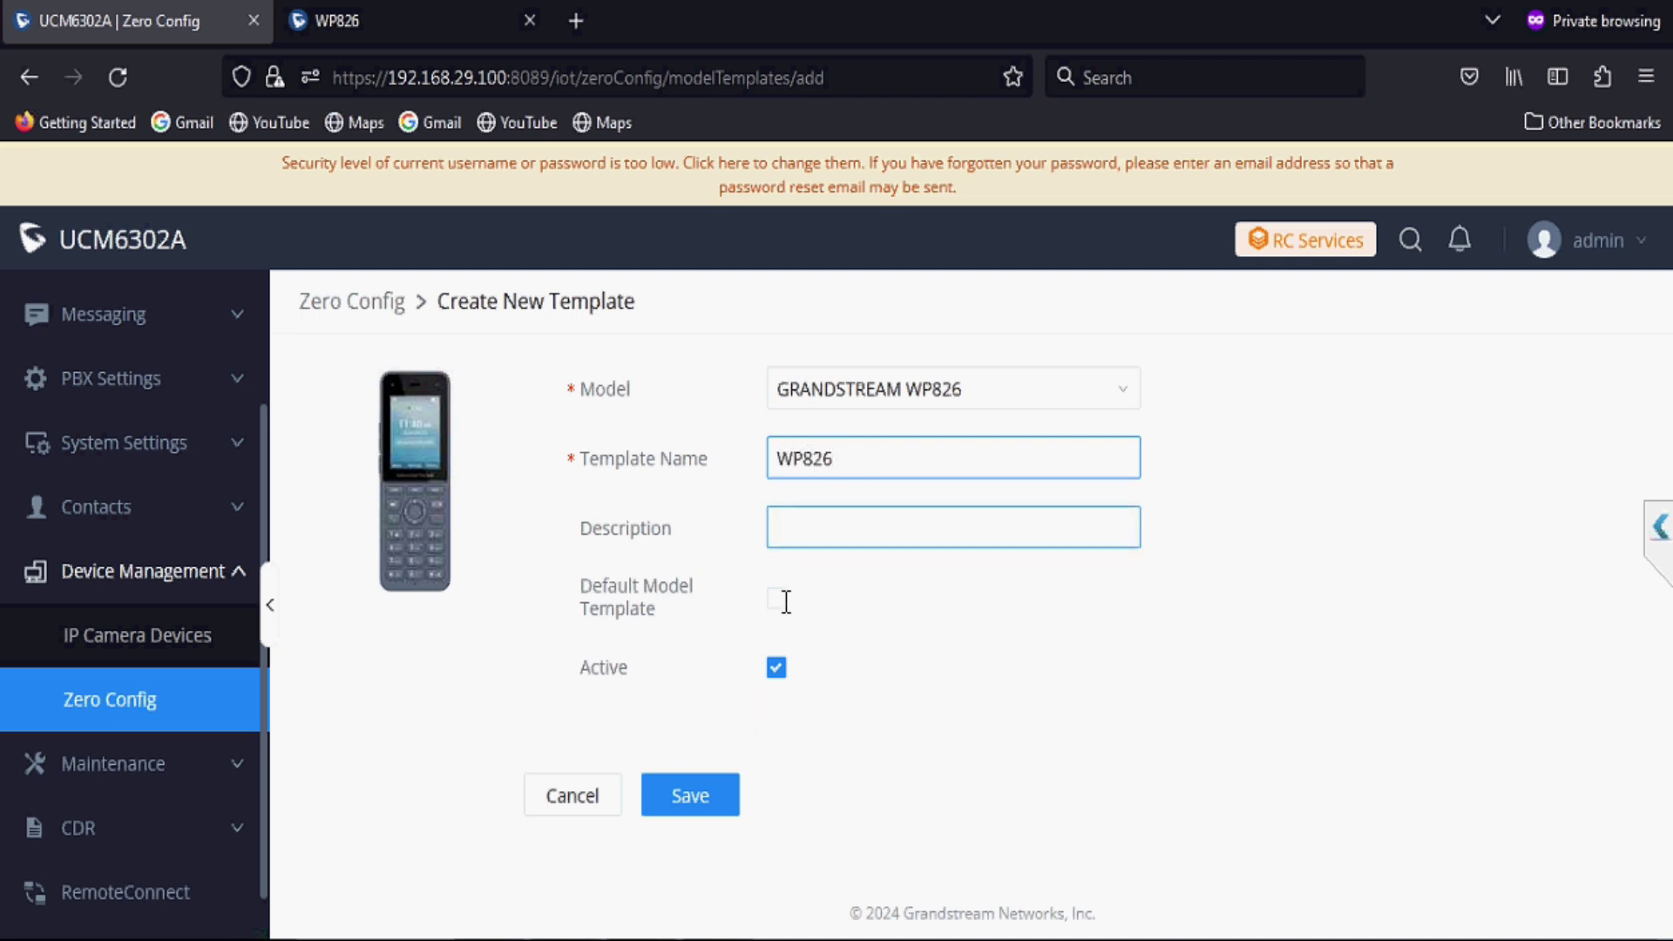
left_click(776, 599)
left_click(690, 795)
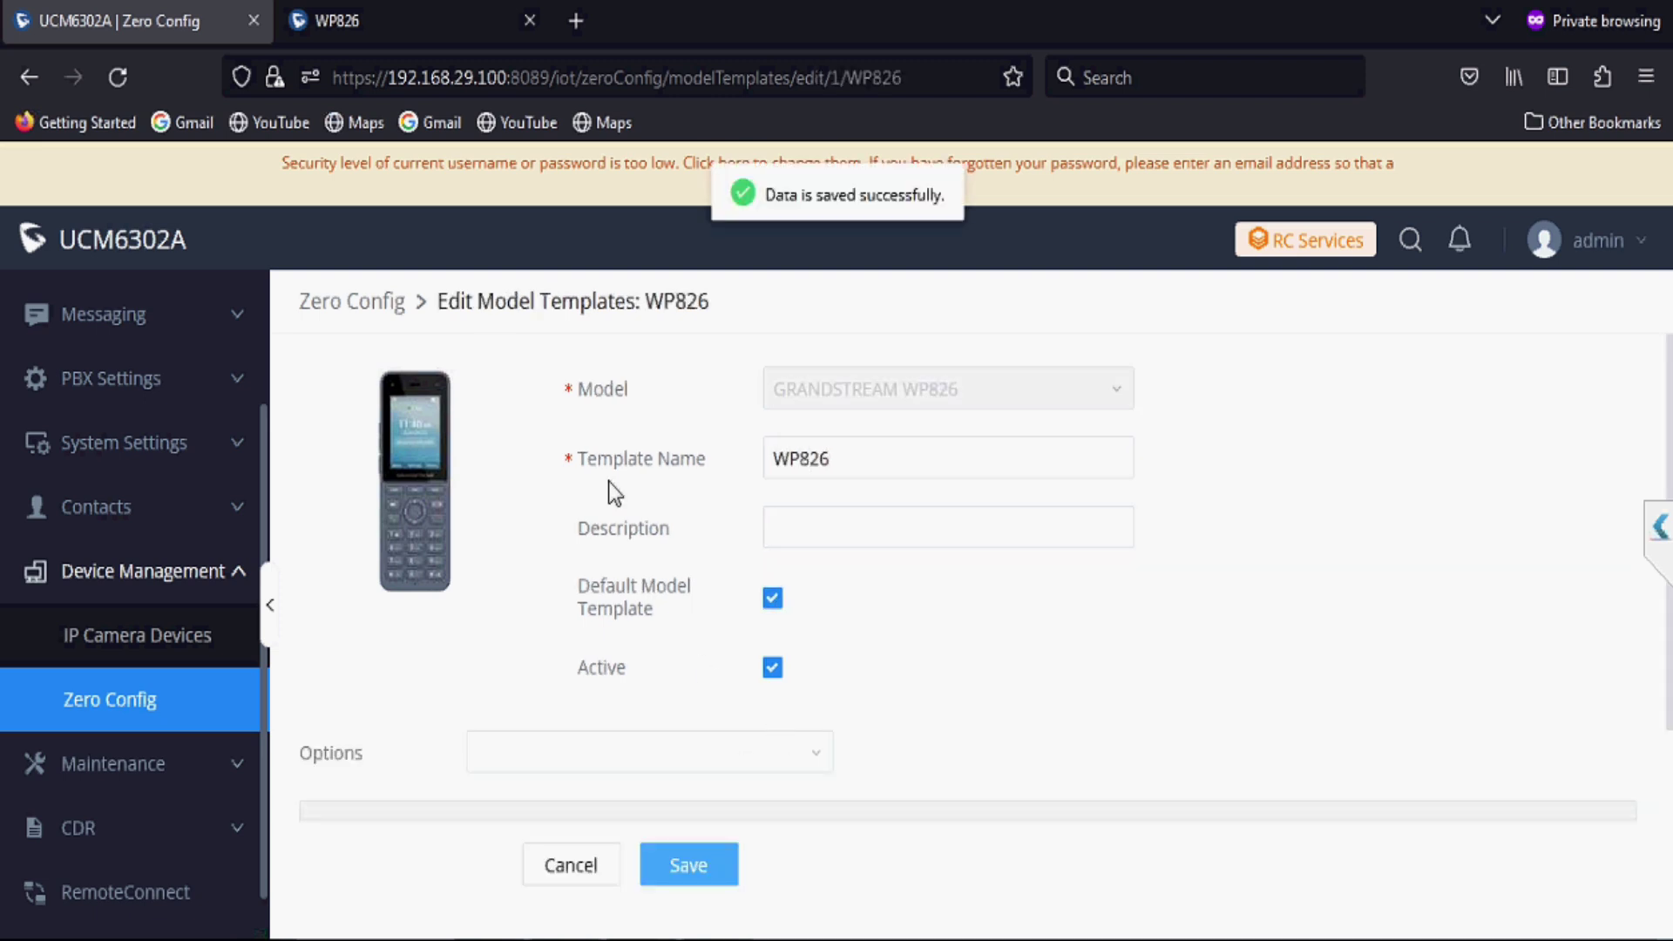
Step: Add about fifteen blank Name/Value parameter rows, then scroll back to the top of the form
scroll(608, 481, "down", 2)
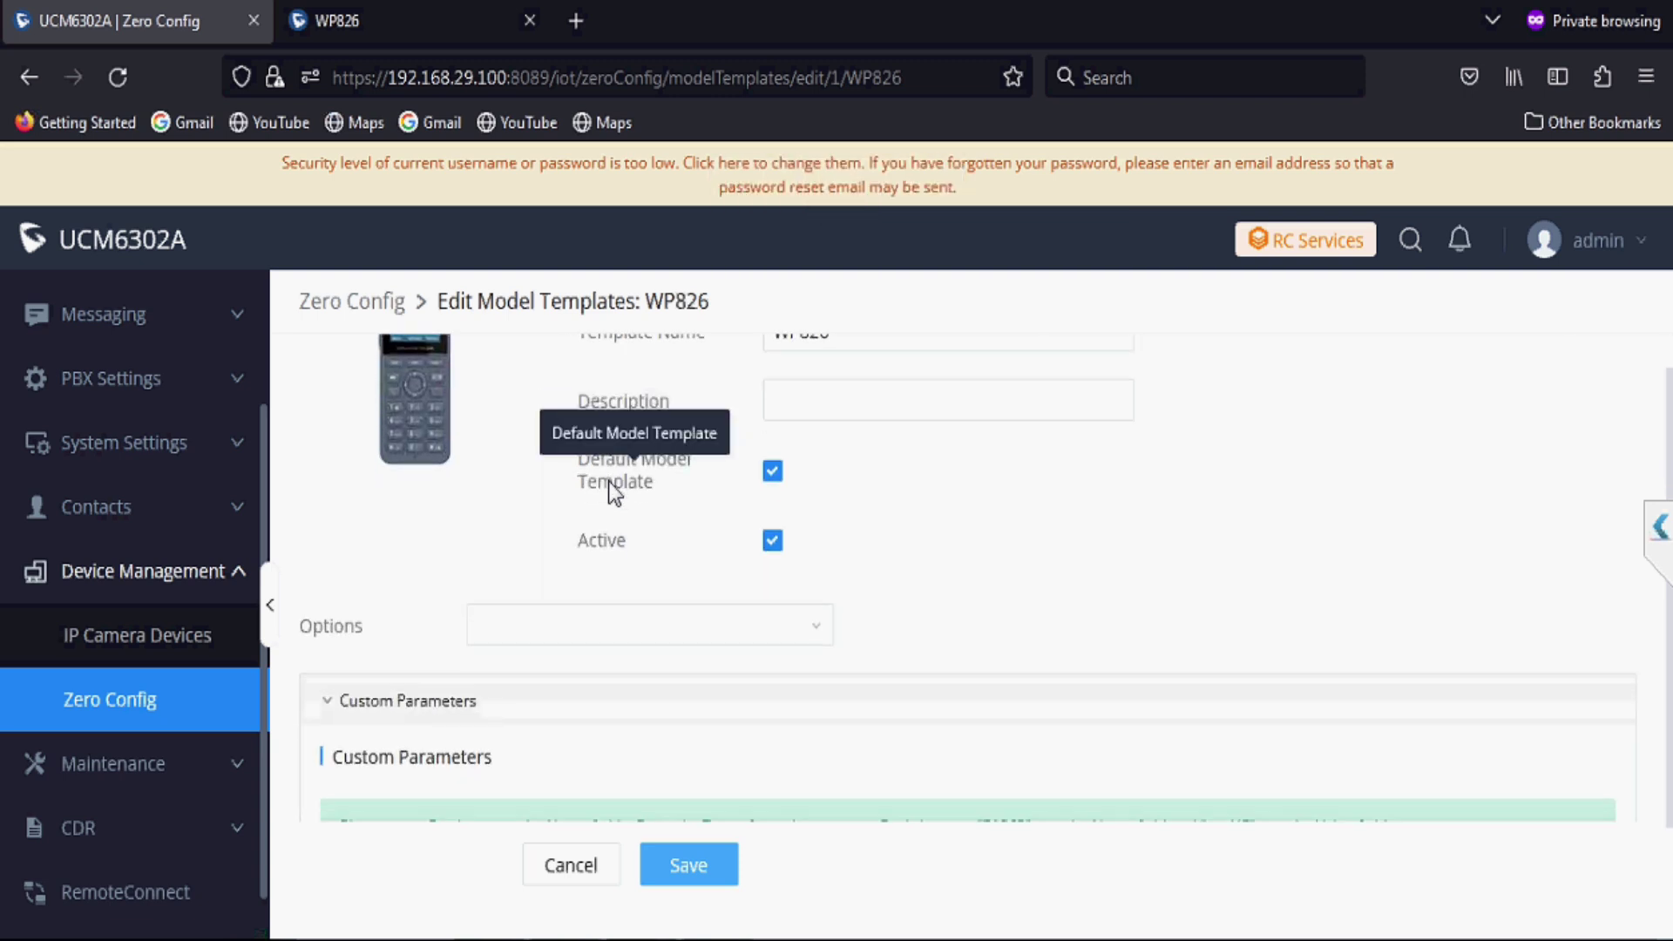
scroll(609, 481, "down", 2)
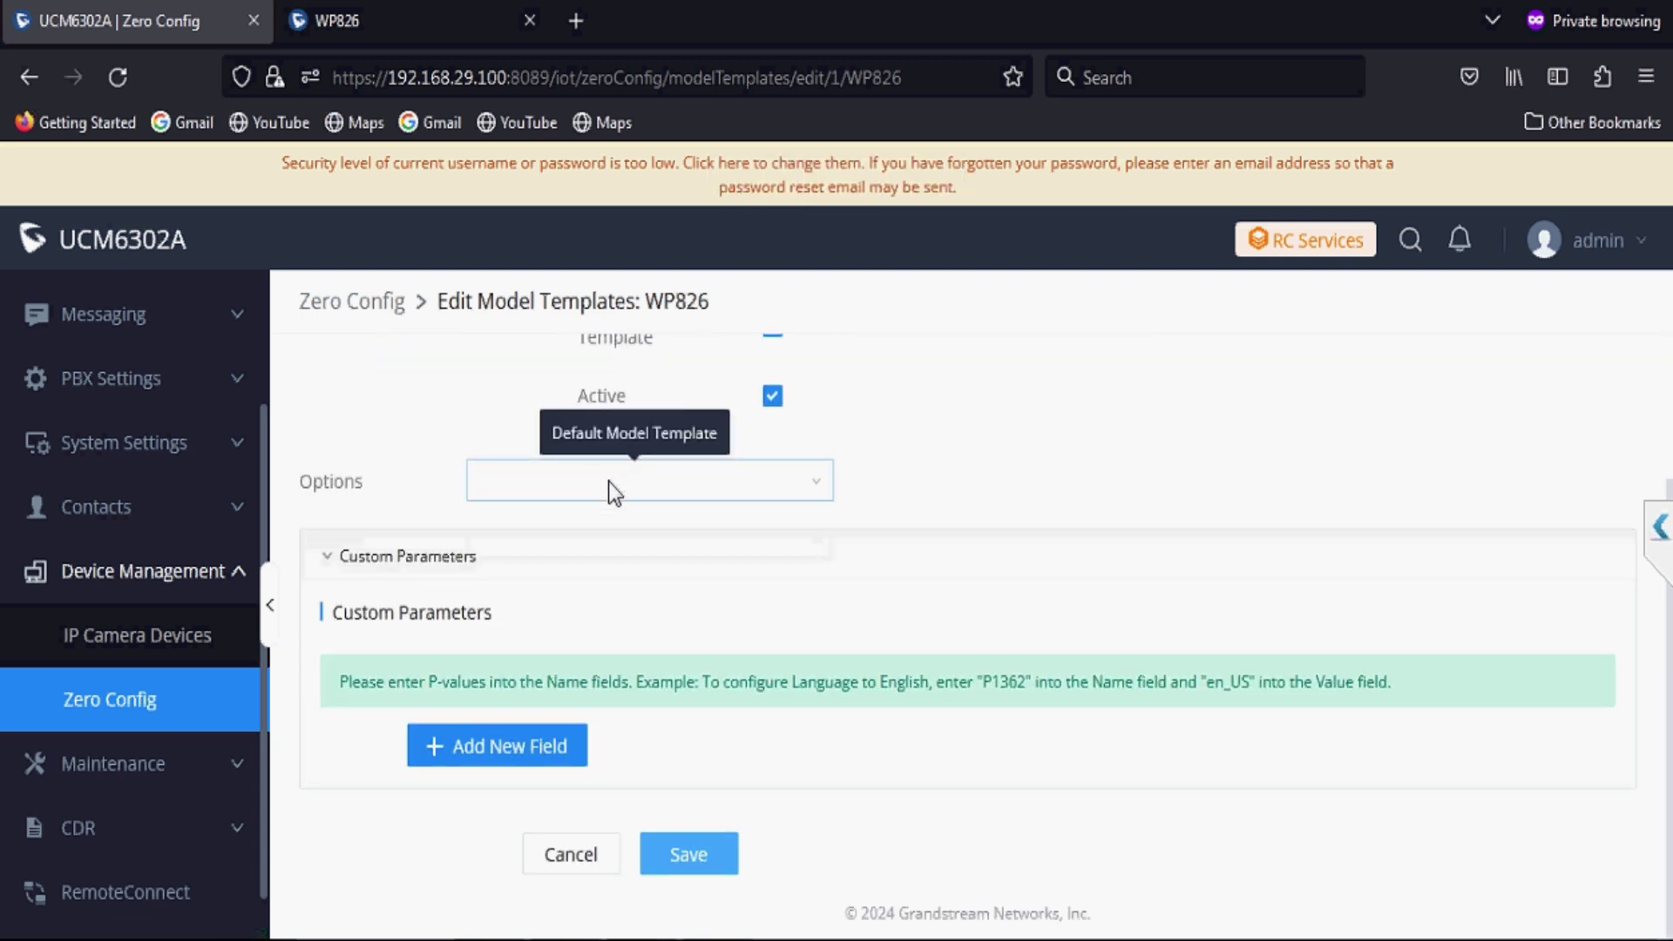
left_click(521, 752)
scroll(520, 756, "down", 1)
left_click(520, 752)
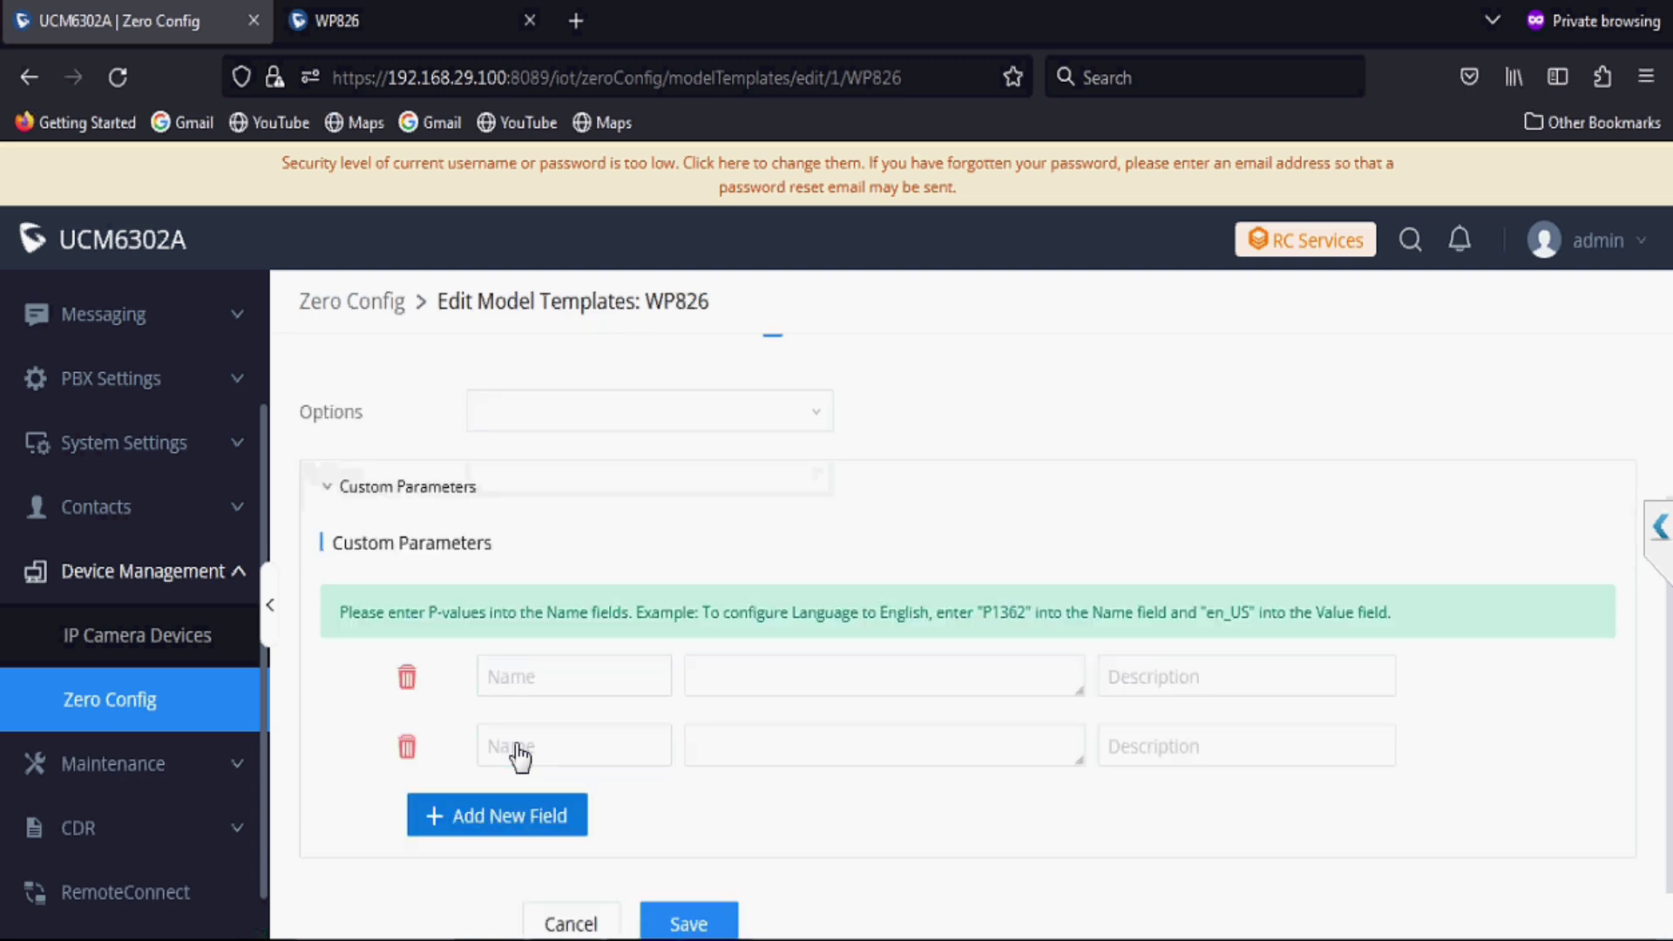
left_click(512, 815)
scroll(512, 820, "down", 2)
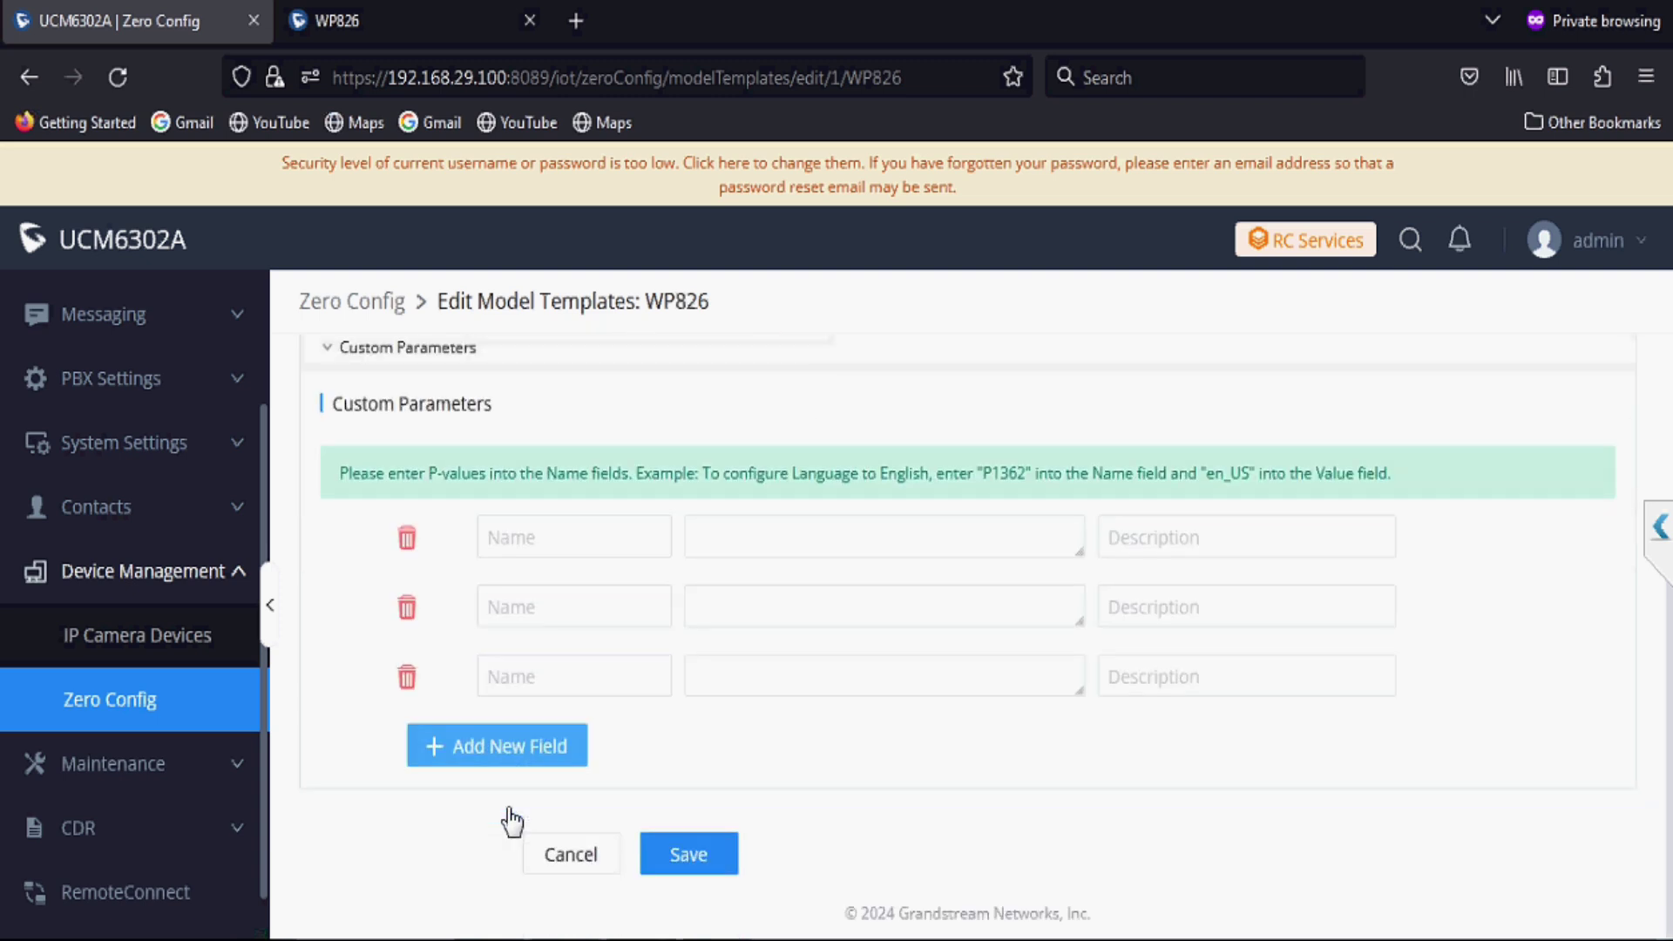
left_click(503, 757)
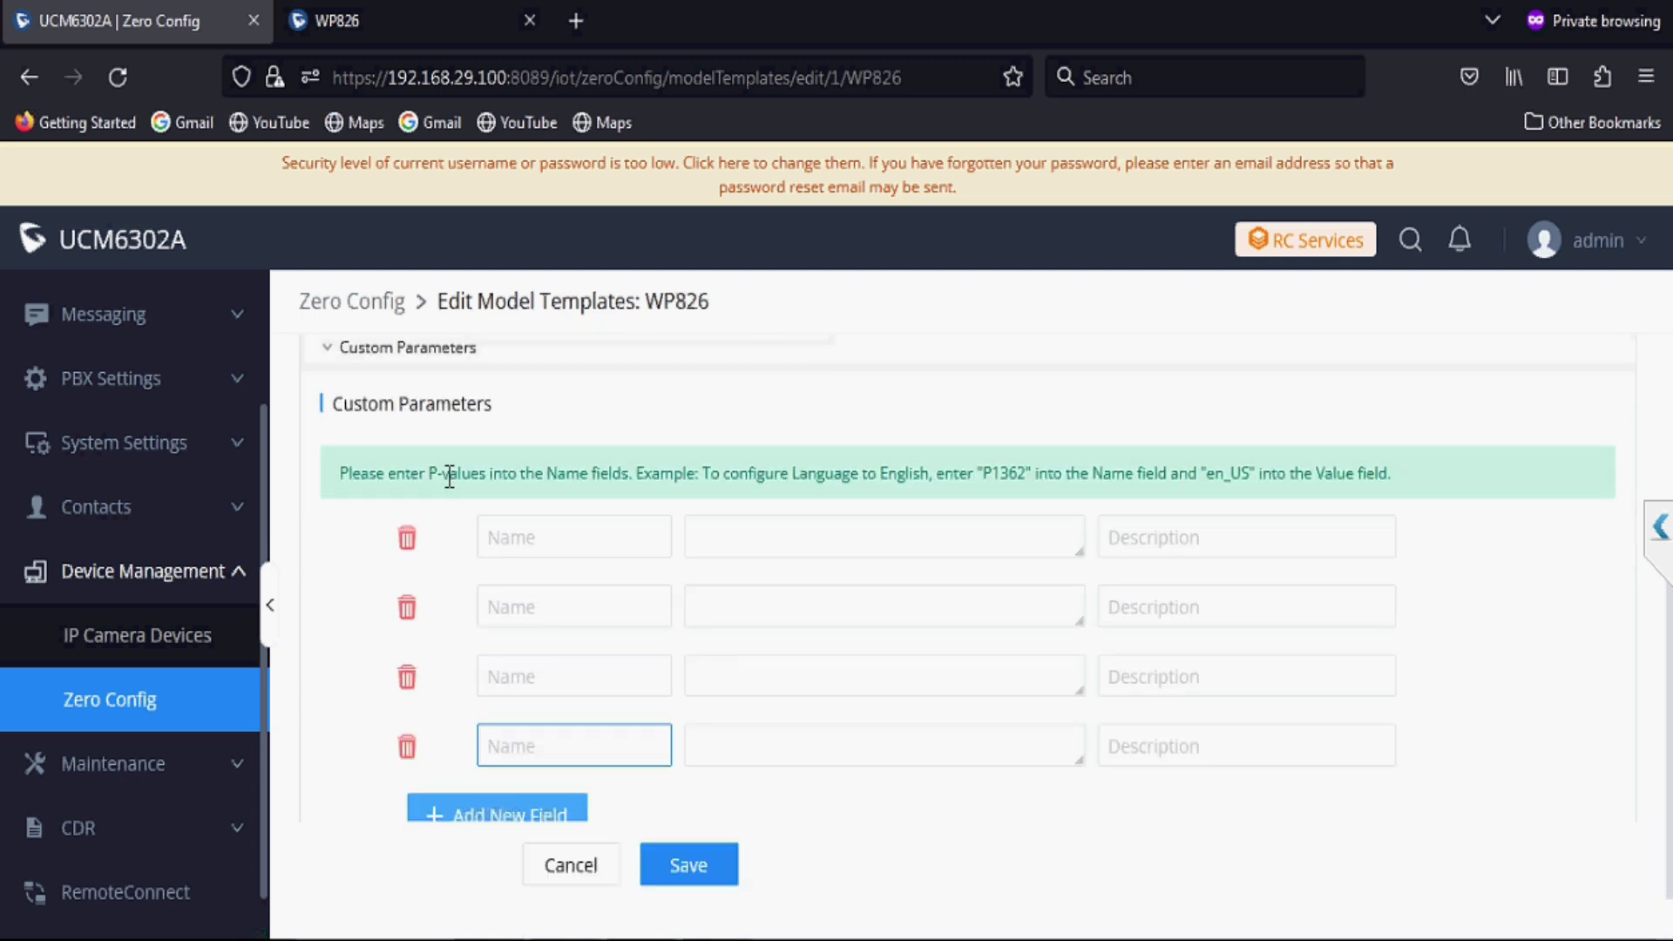
left_click(494, 805)
scroll(495, 811, "down", 2)
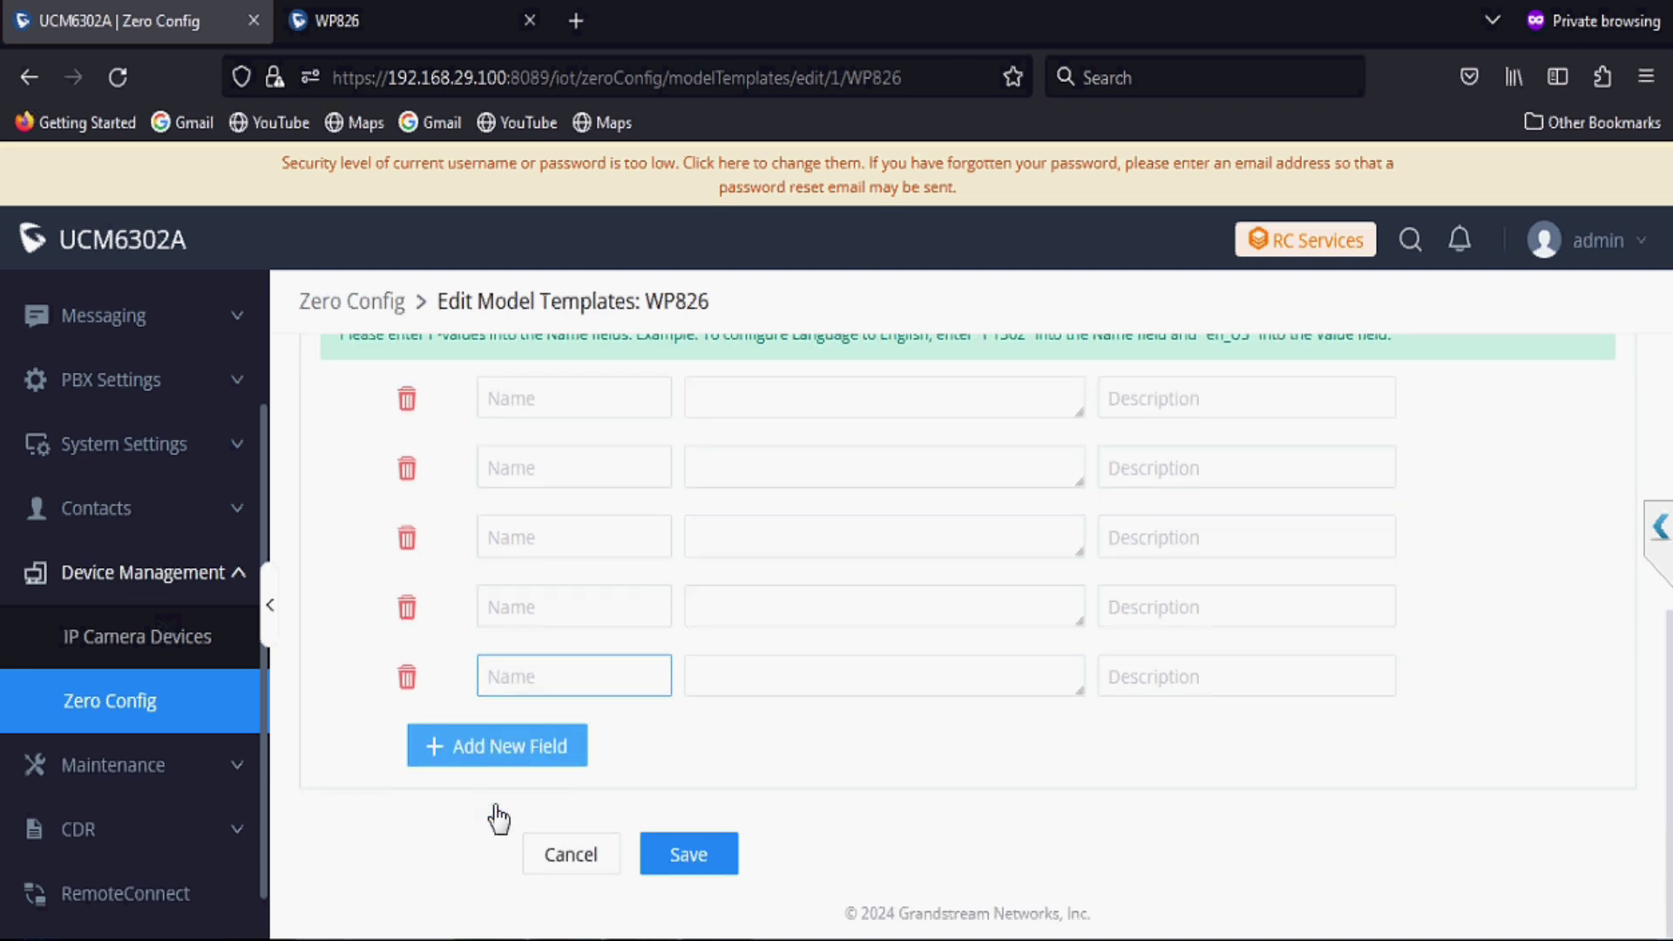
left_click(496, 762)
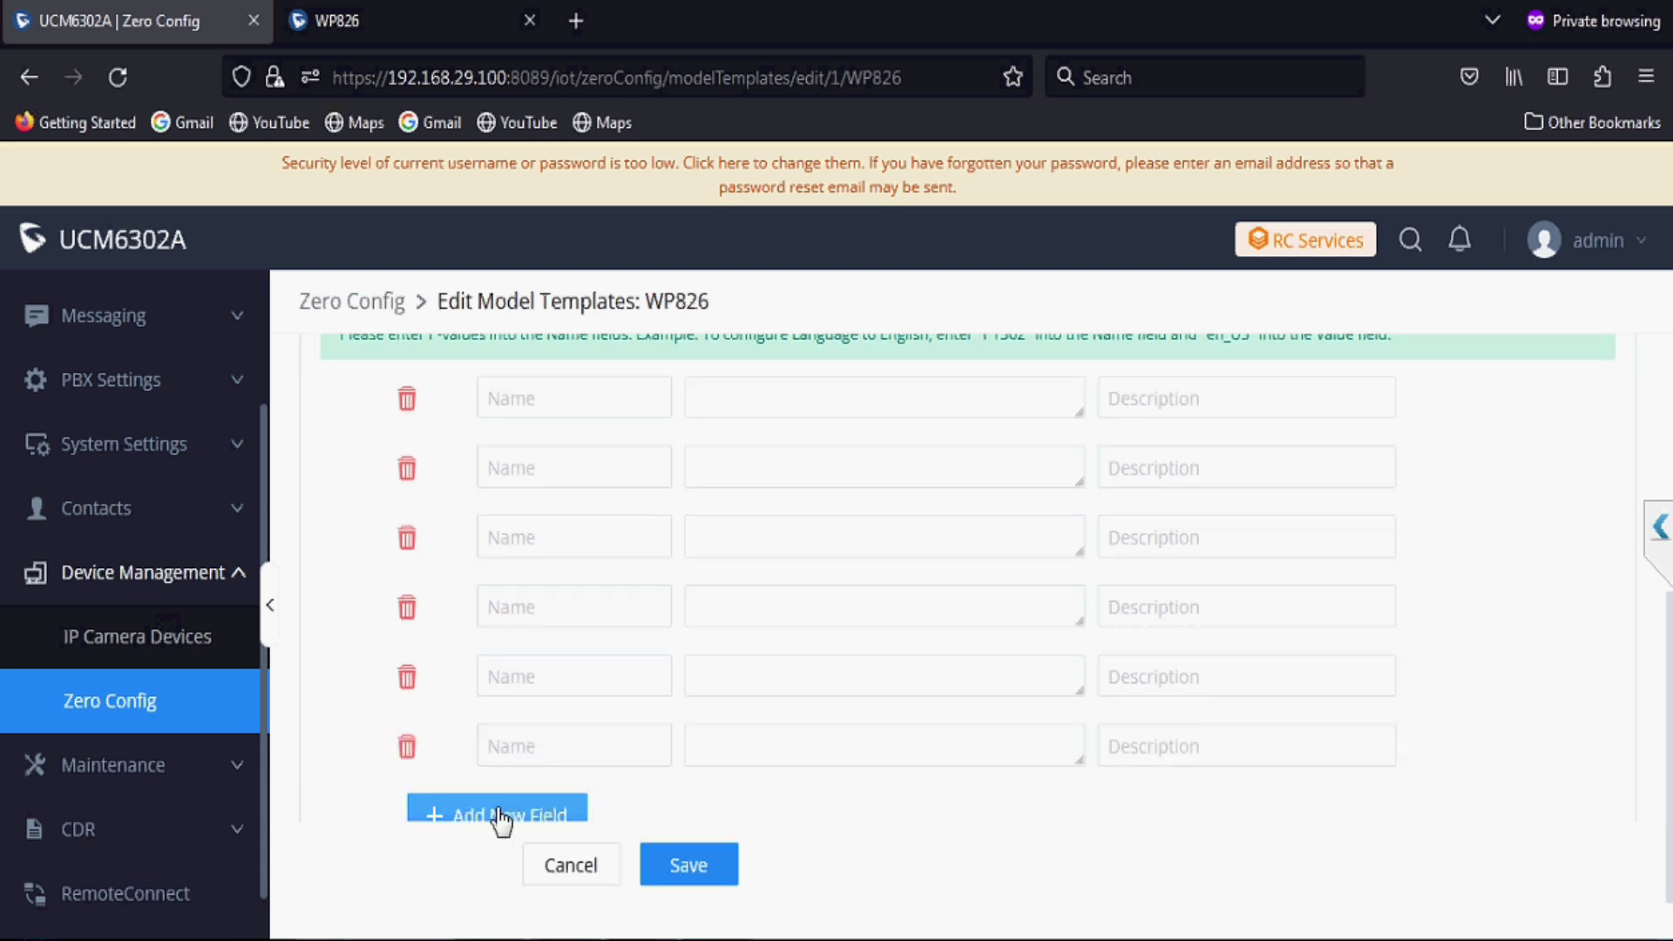
left_click(498, 819)
scroll(499, 816, "down", 1)
left_click(501, 789)
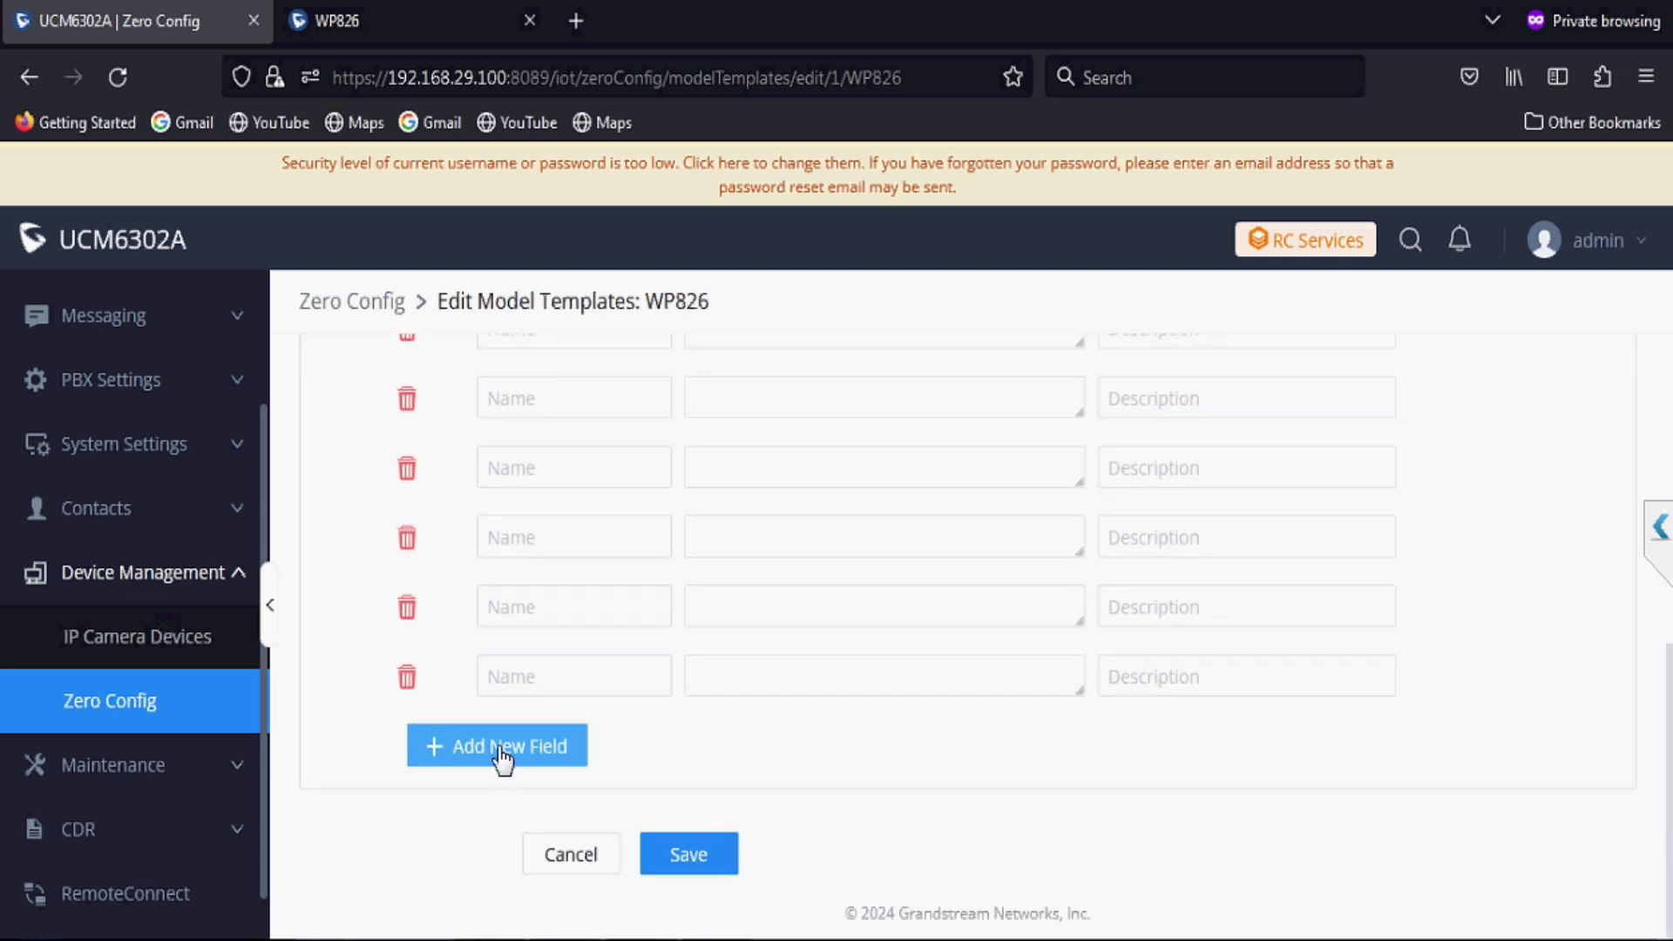
left_click(503, 758)
left_click(503, 803)
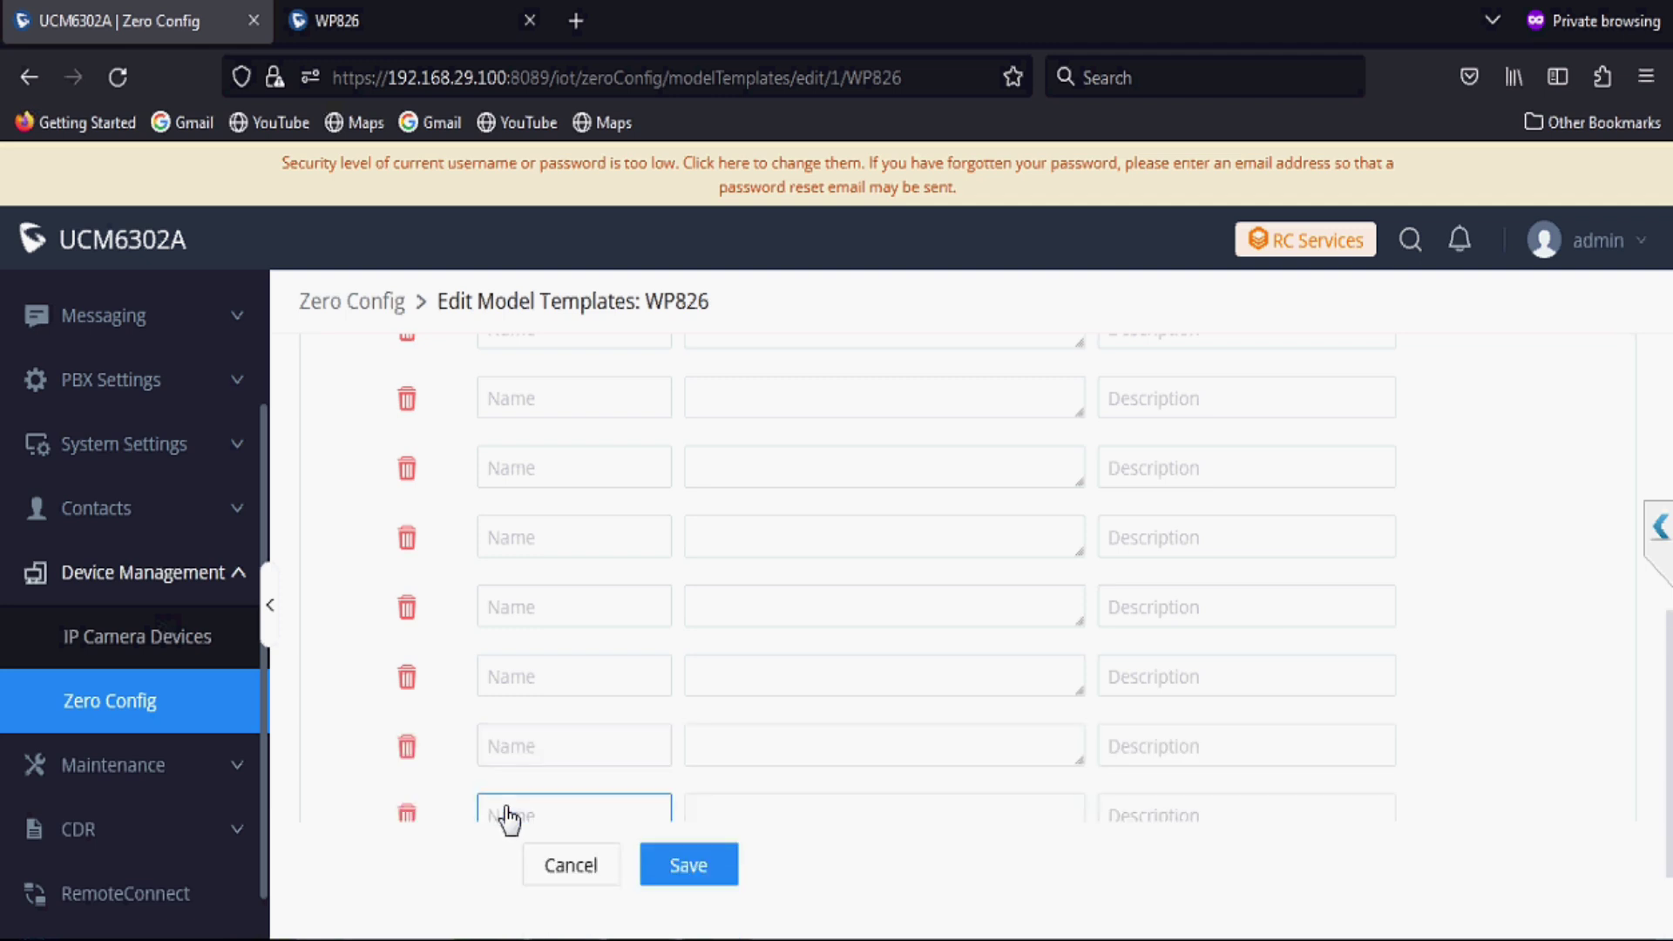
scroll(507, 819, "down", 2)
left_click(508, 814)
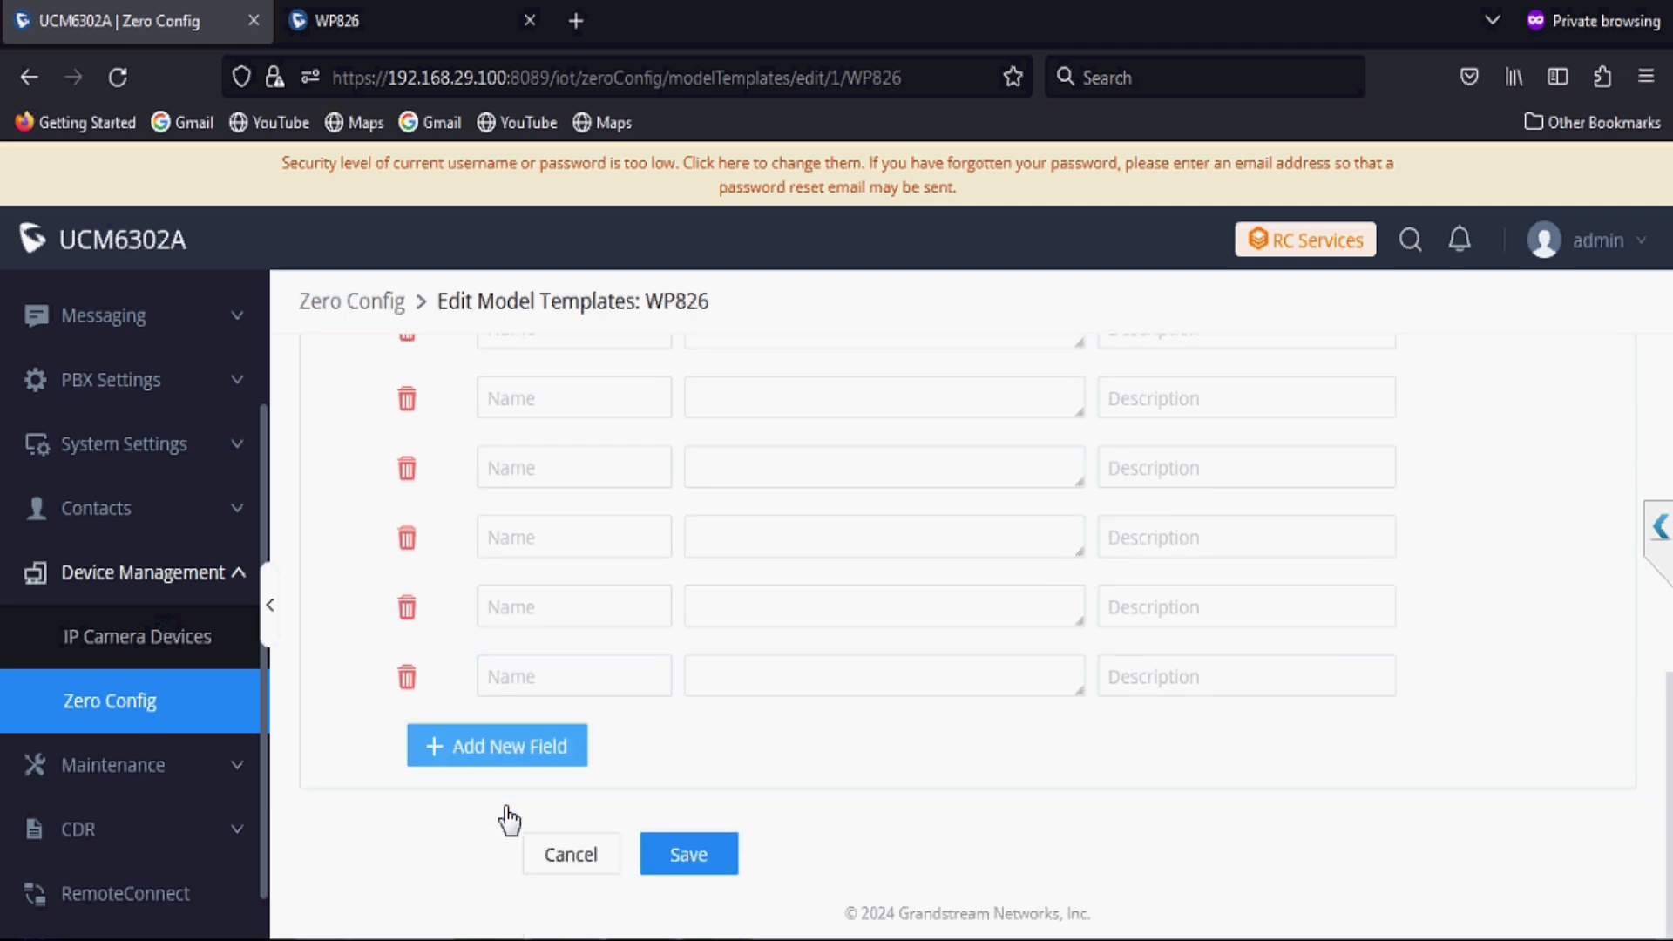
left_click(503, 766)
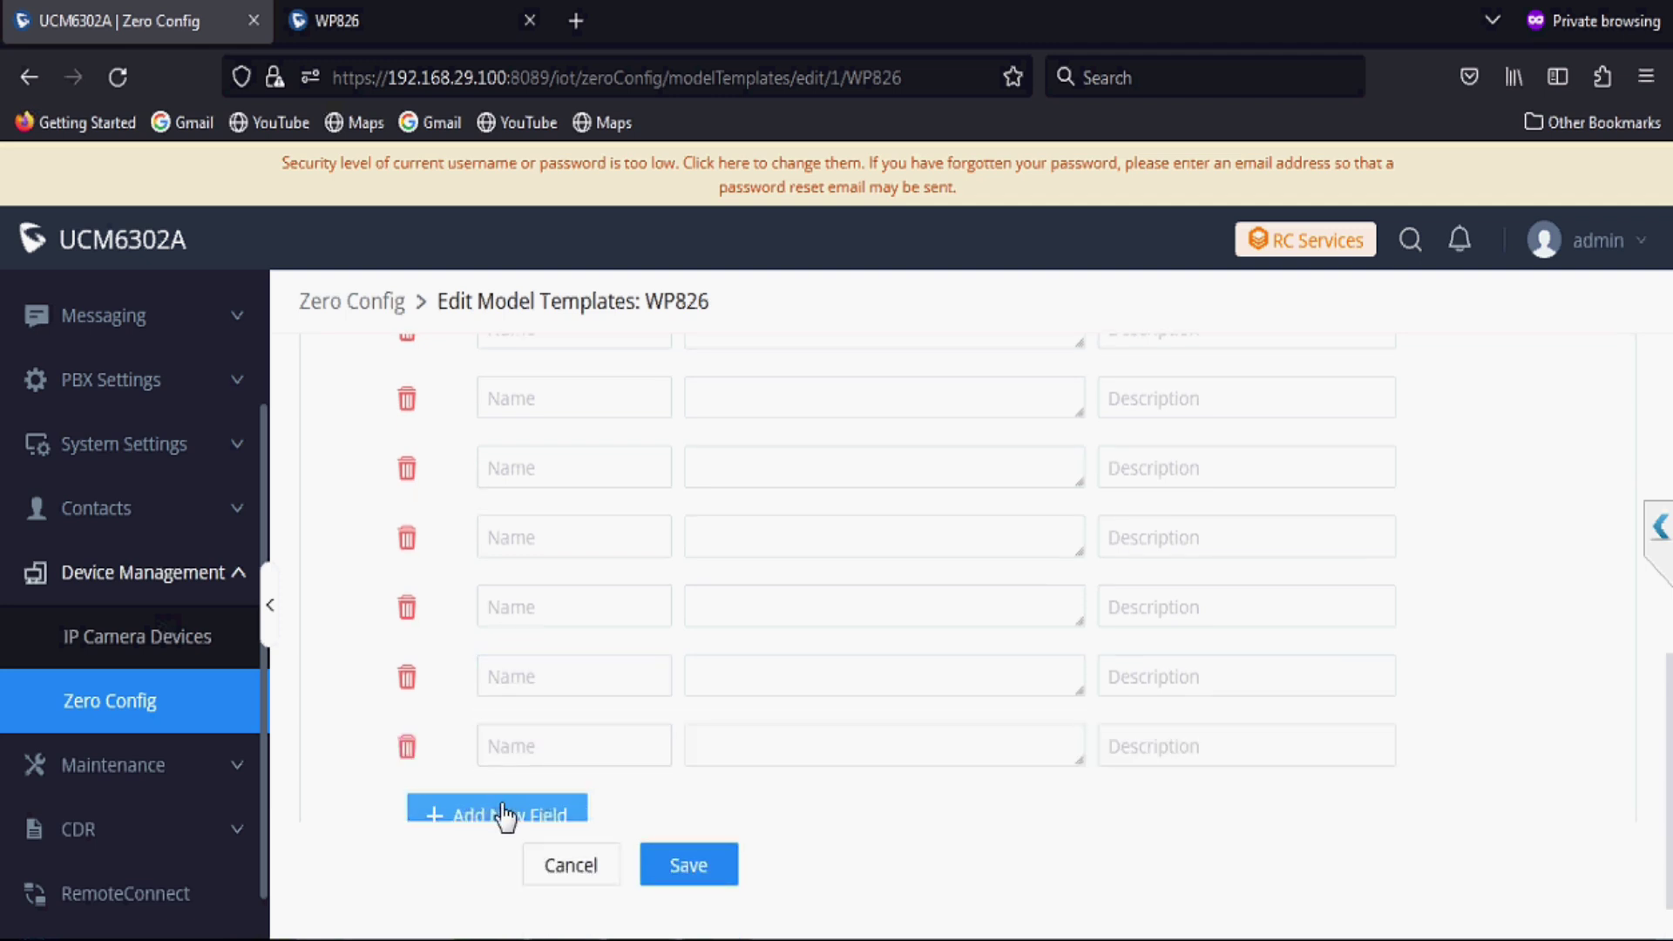
left_click(501, 808)
scroll(502, 812, "down", 2)
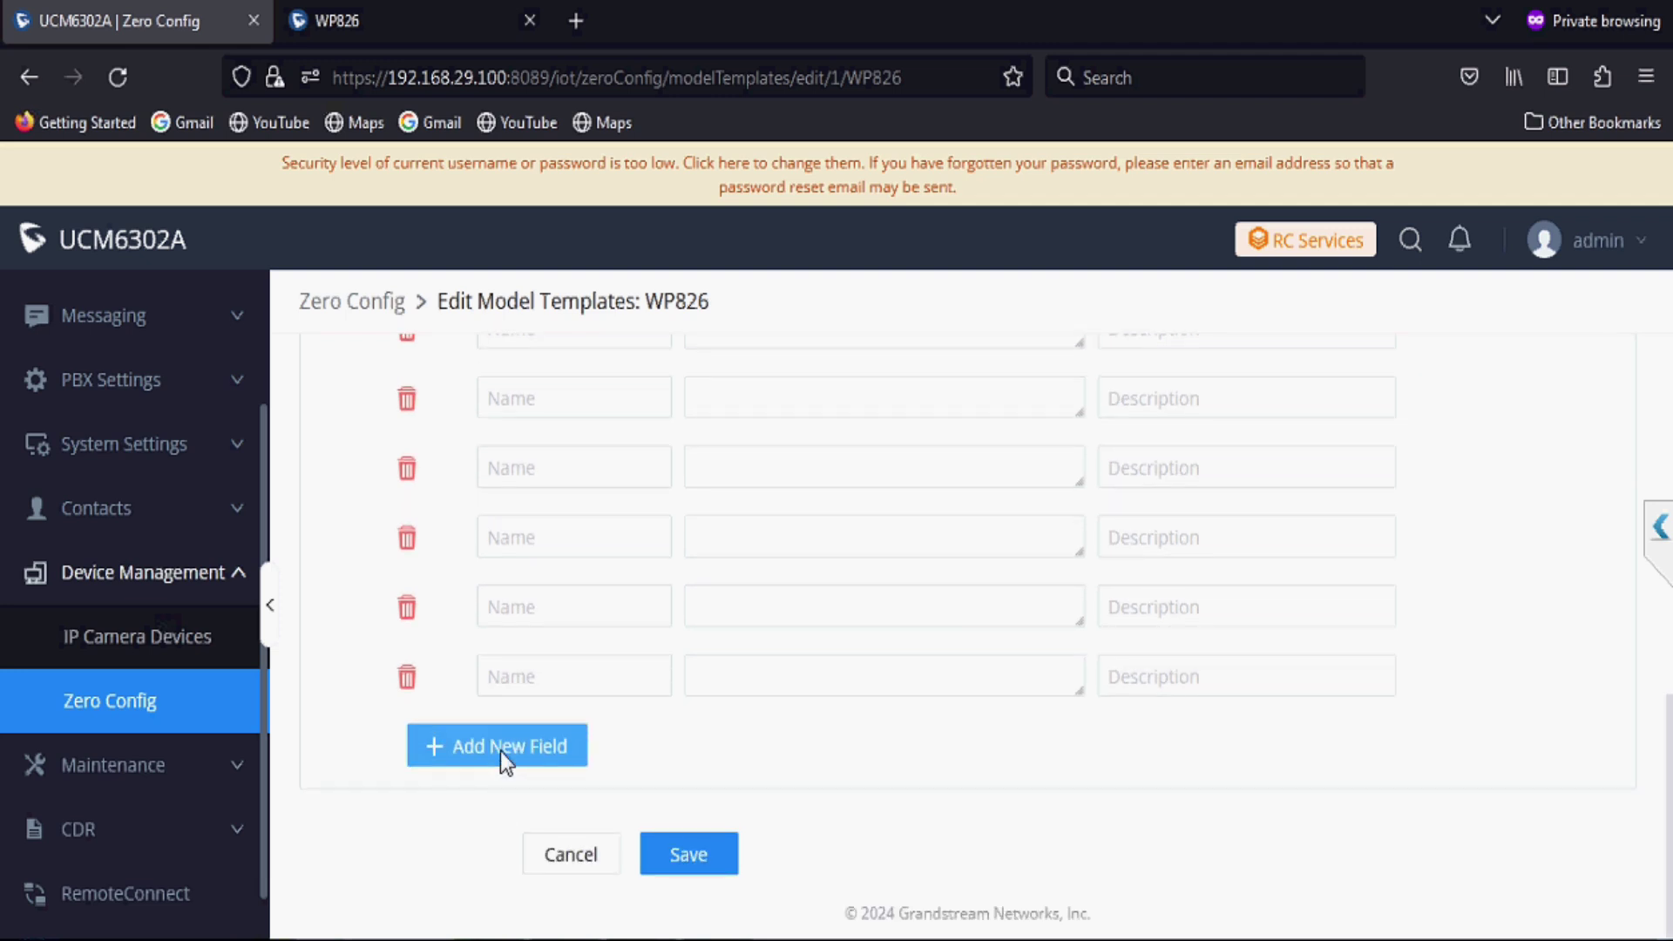
left_click(504, 758)
left_click(498, 818)
scroll(503, 832, "up", 5)
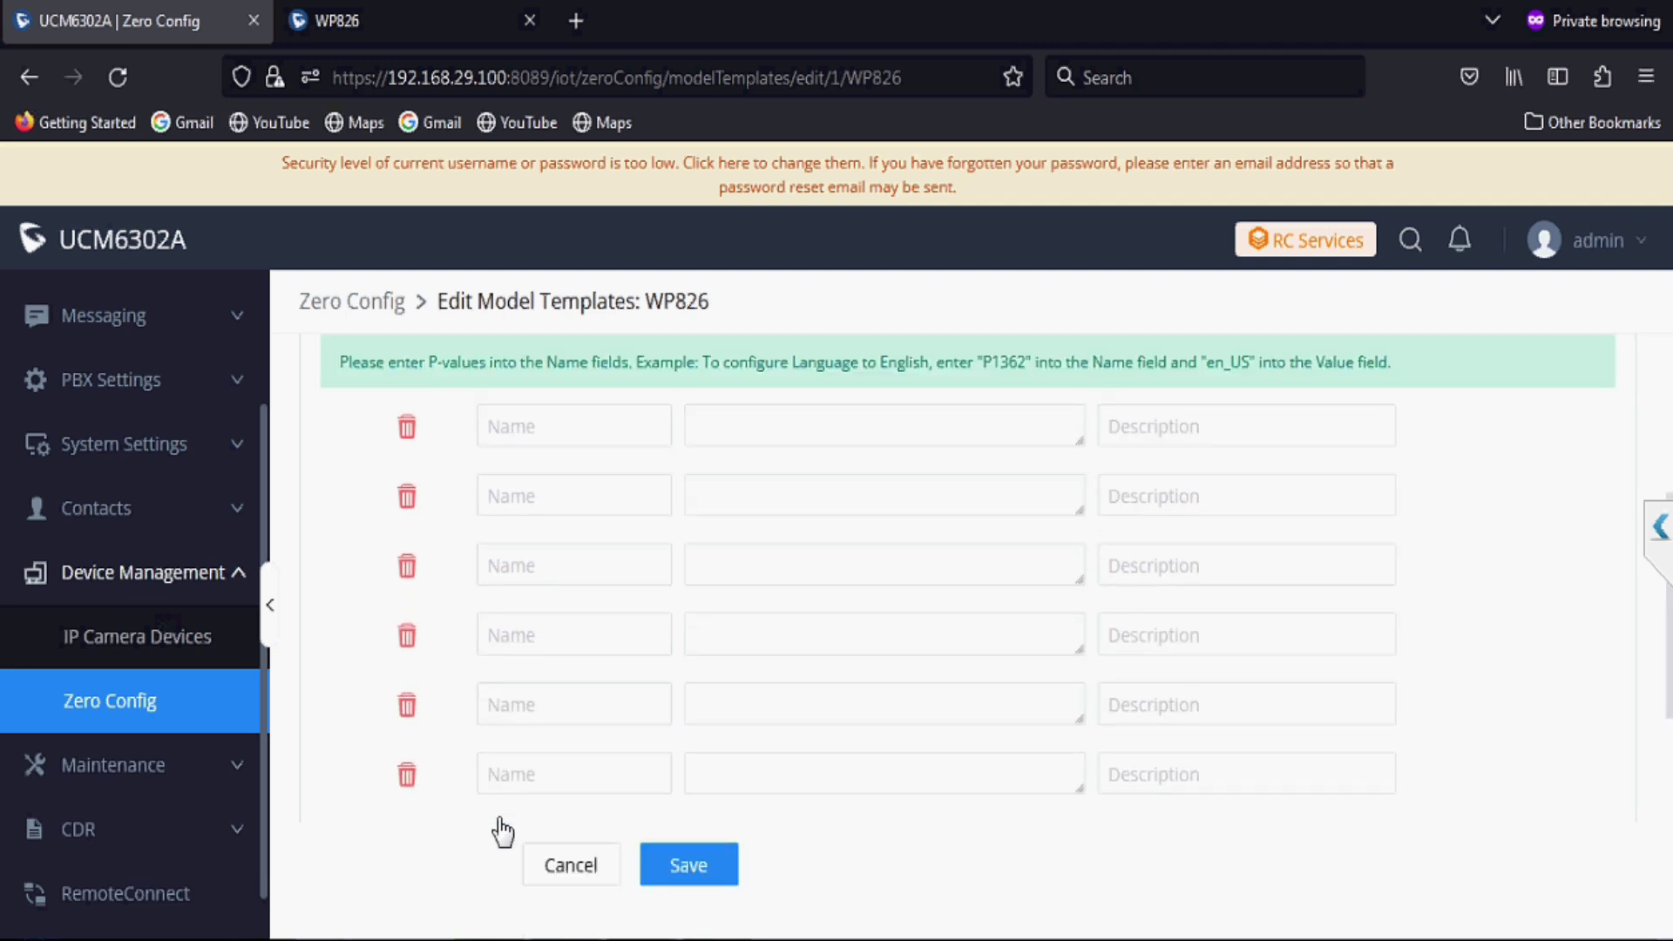
Step: Name the first WP826 template rows P57, P58 and P59
left_click(582, 429)
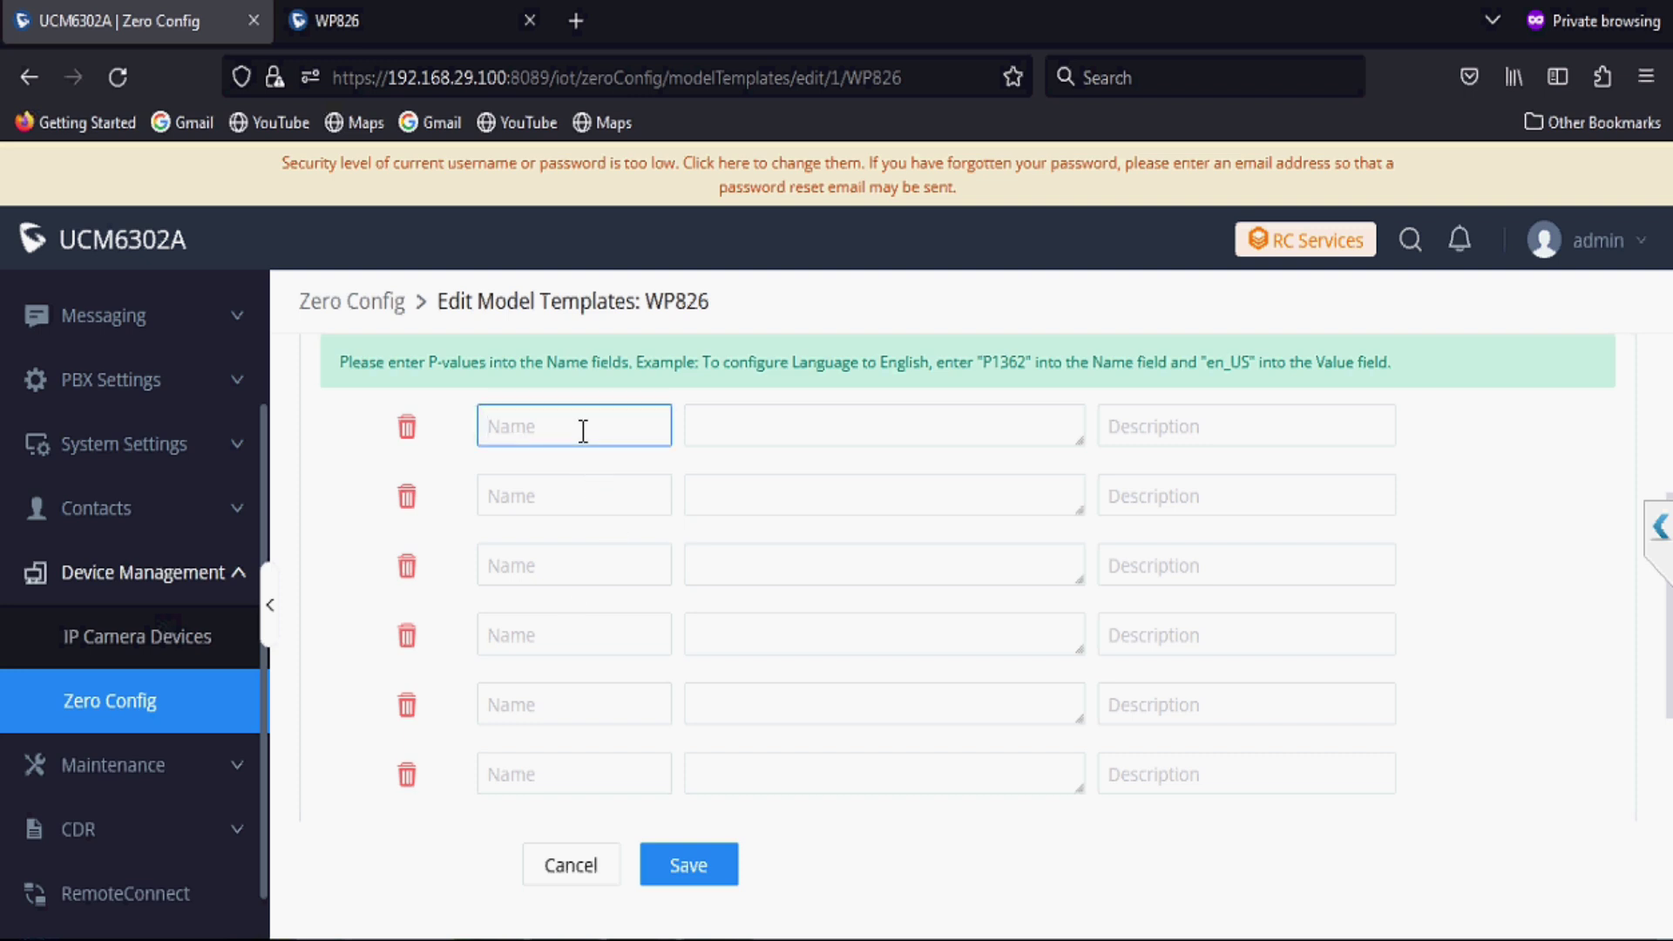
type("P57")
left_click(566, 485)
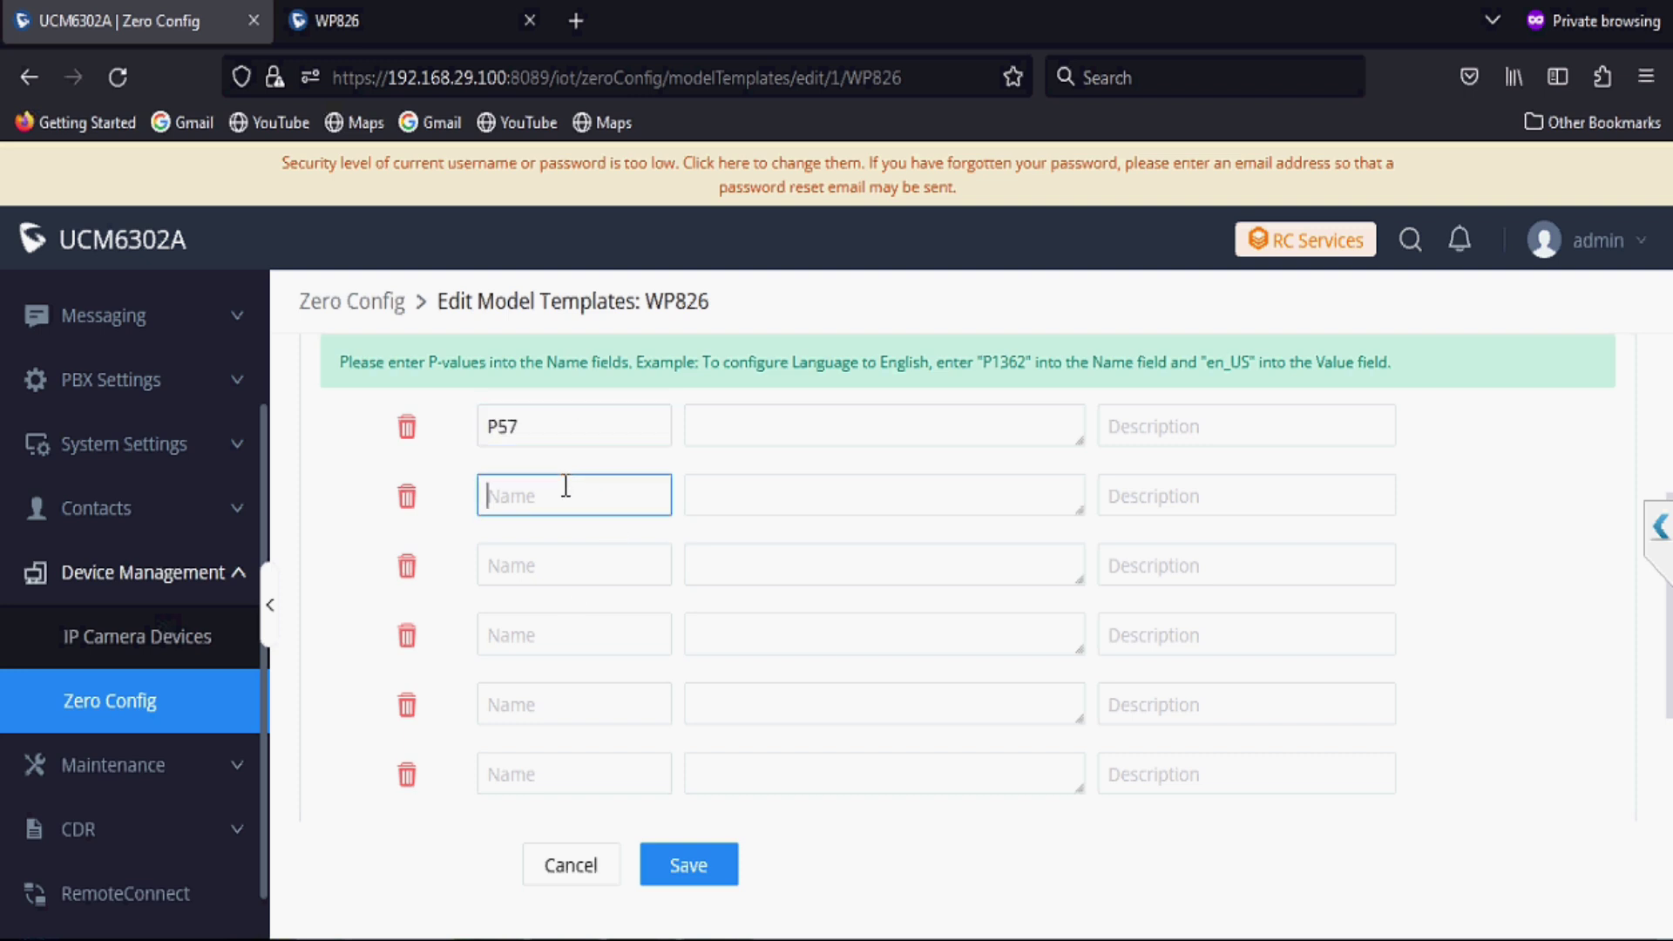
type("P58")
left_click(540, 566)
type("P59")
type("P60")
key("BackSpace")
key("BackSpace")
Step: Name the following rows P60, P61 and P62
left_click(535, 643)
type("P60")
left_click(518, 710)
type("P")
left_click(522, 771)
type("P62")
Step: Name the lower rows P46, P98 and P2348, and delete the surplus empty rows
scroll(522, 771, "down", 5)
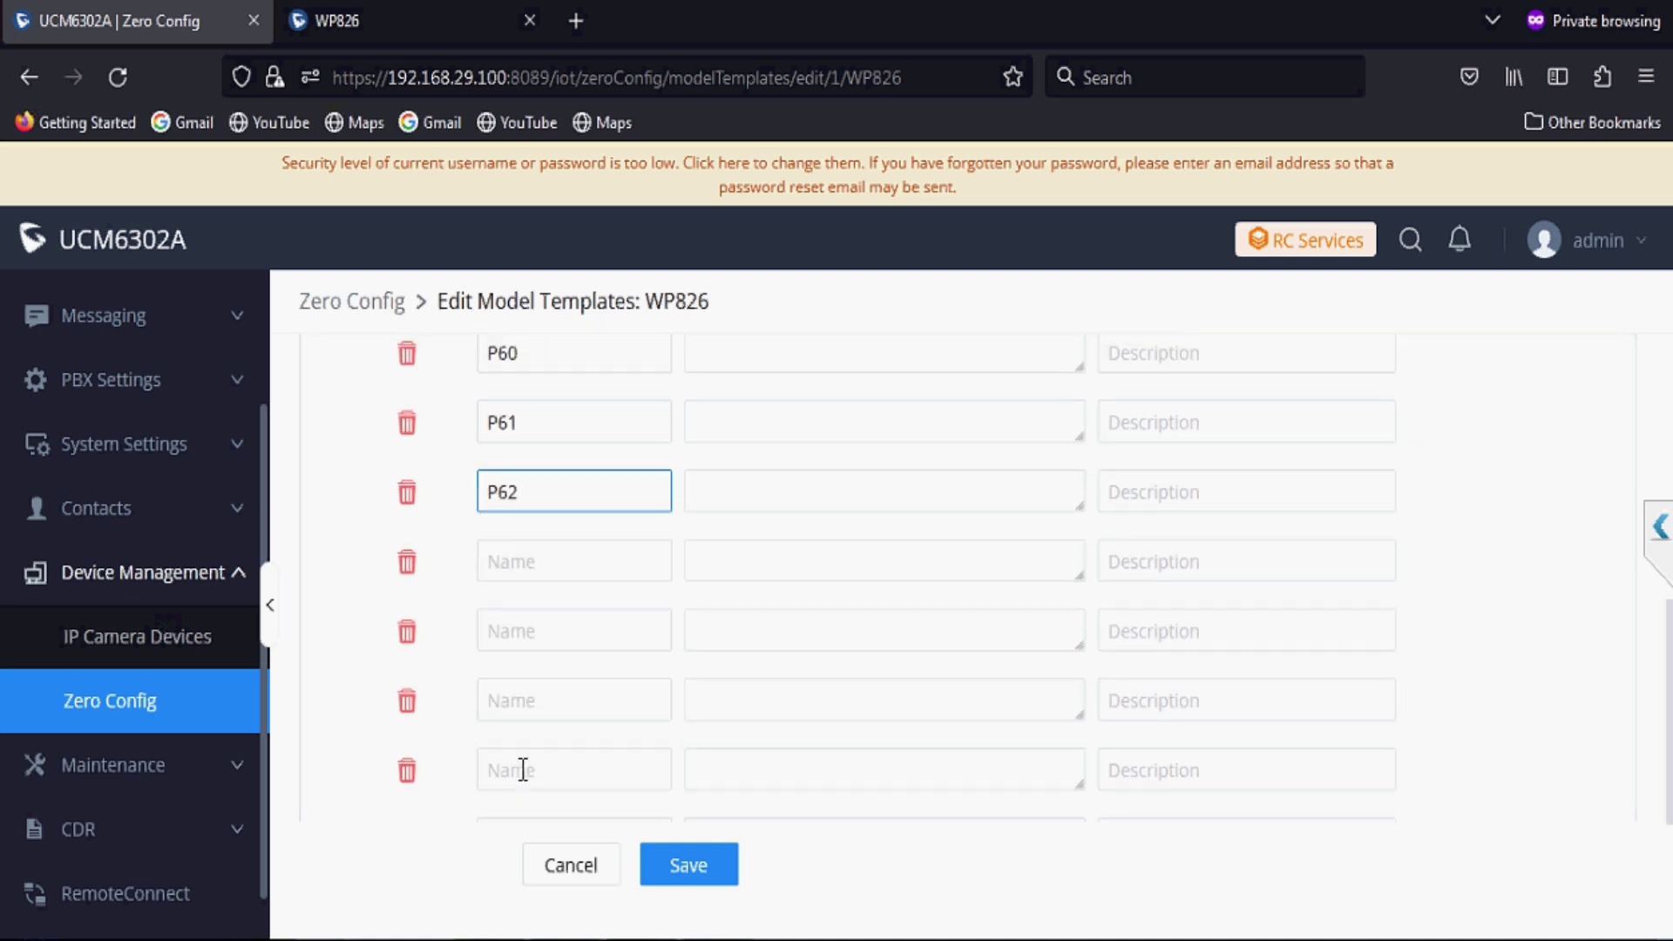
left_click(533, 442)
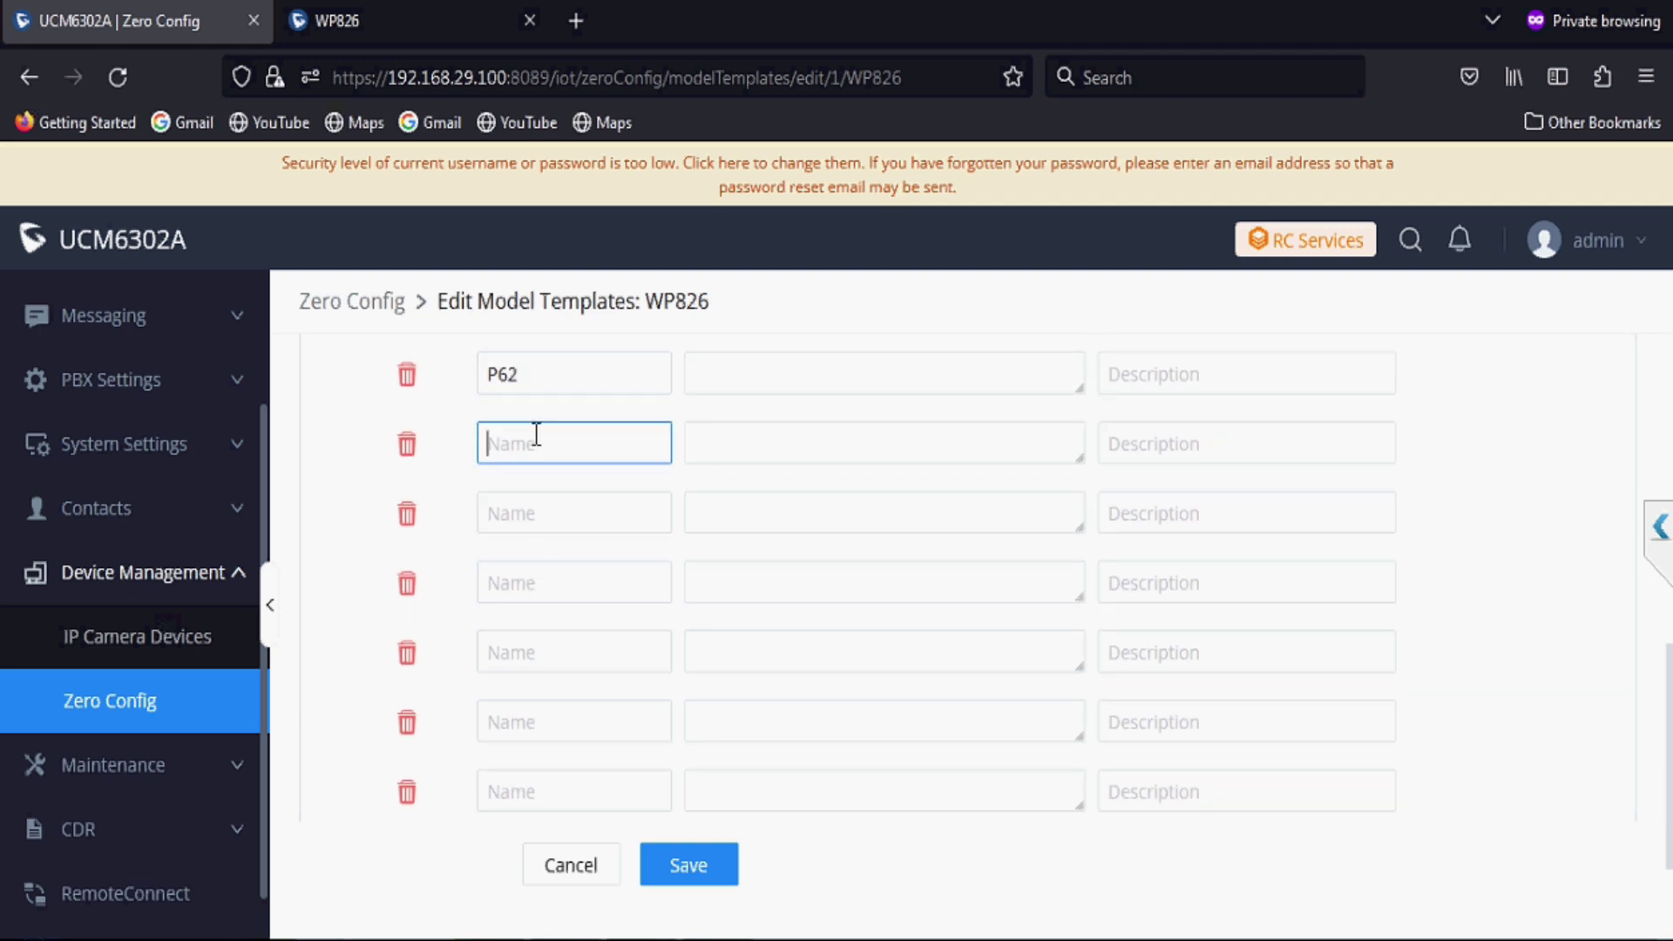
type("P46")
left_click(523, 520)
type("P98")
left_click(518, 583)
type("P234")
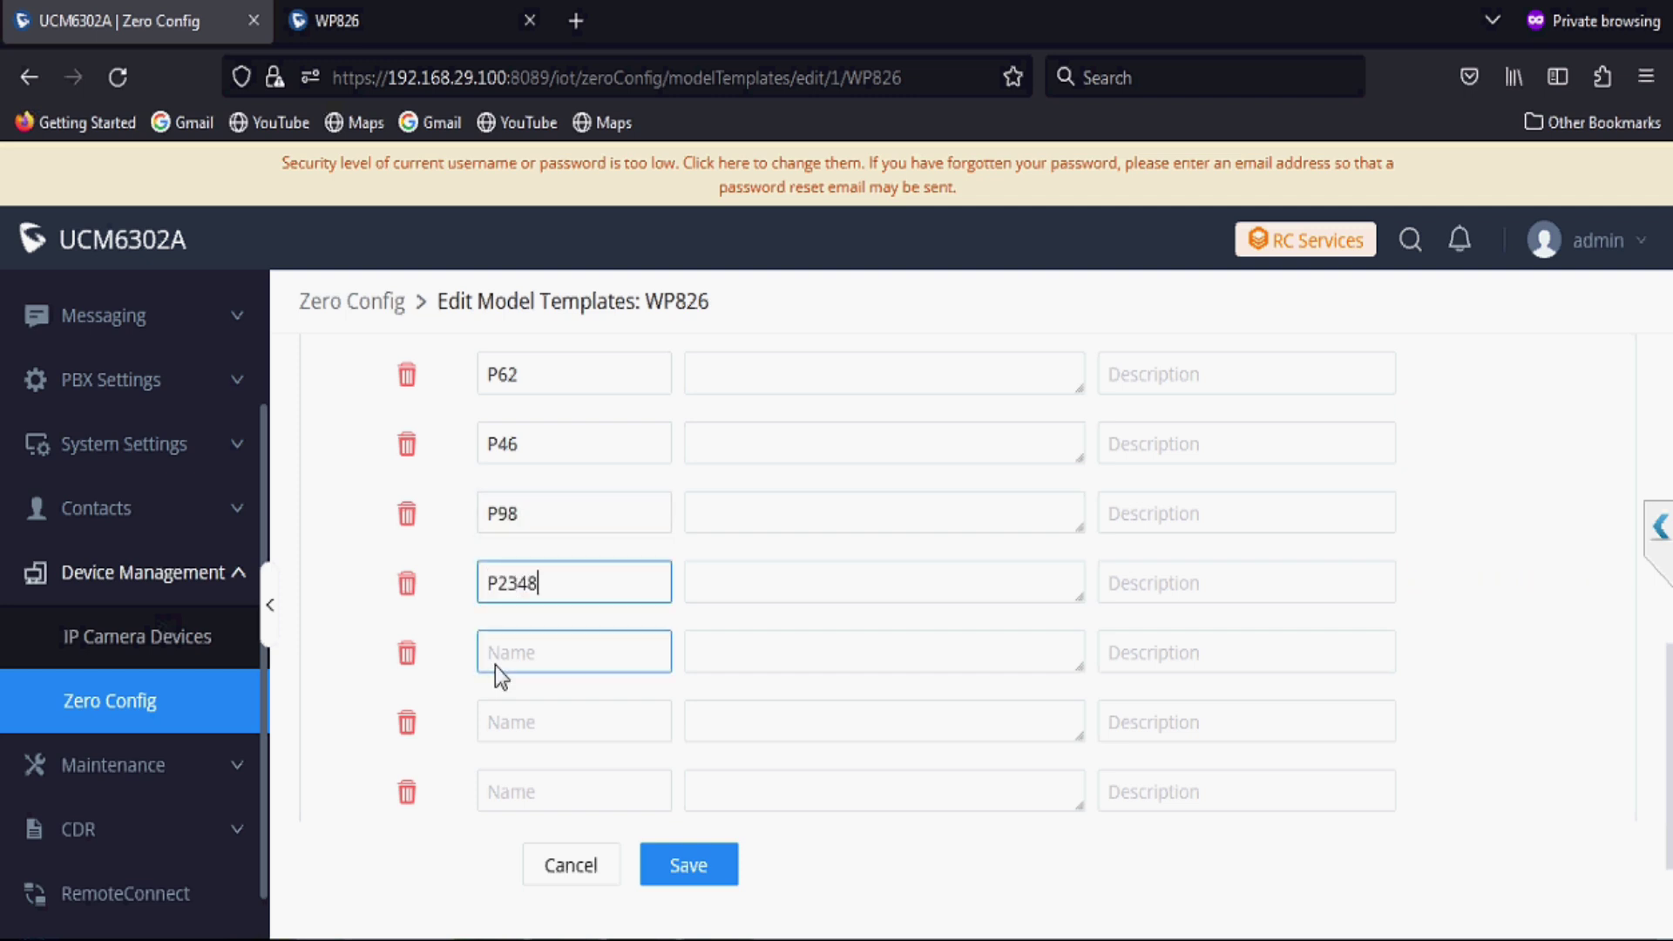
left_click(406, 787)
left_click(406, 793)
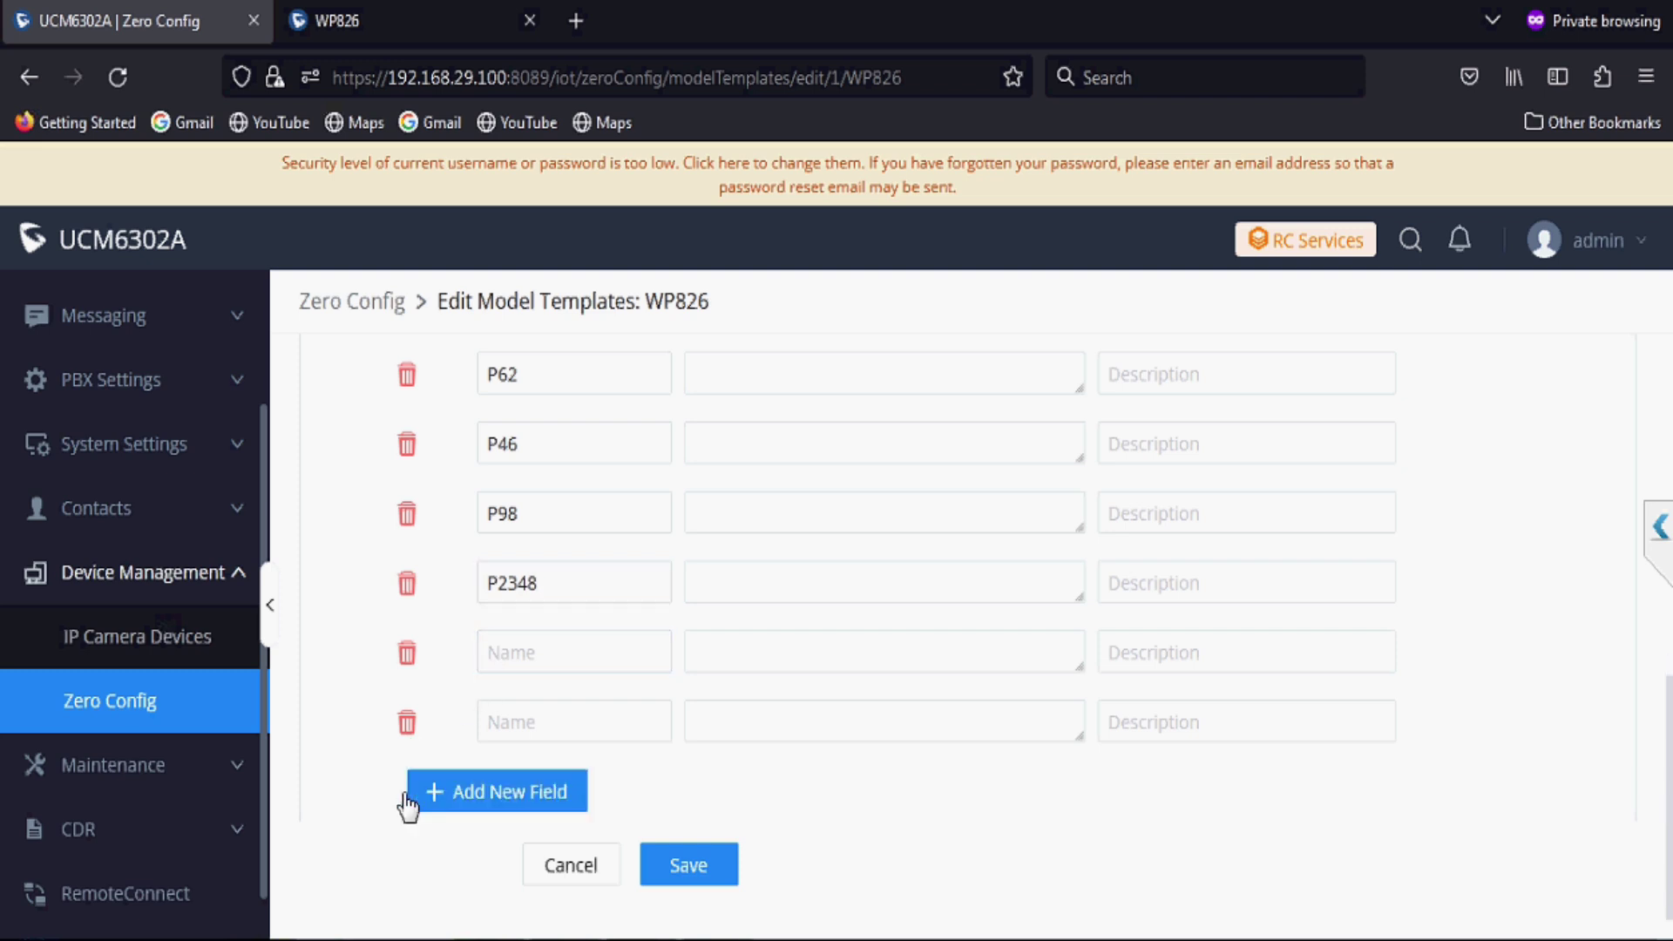
left_click(407, 723)
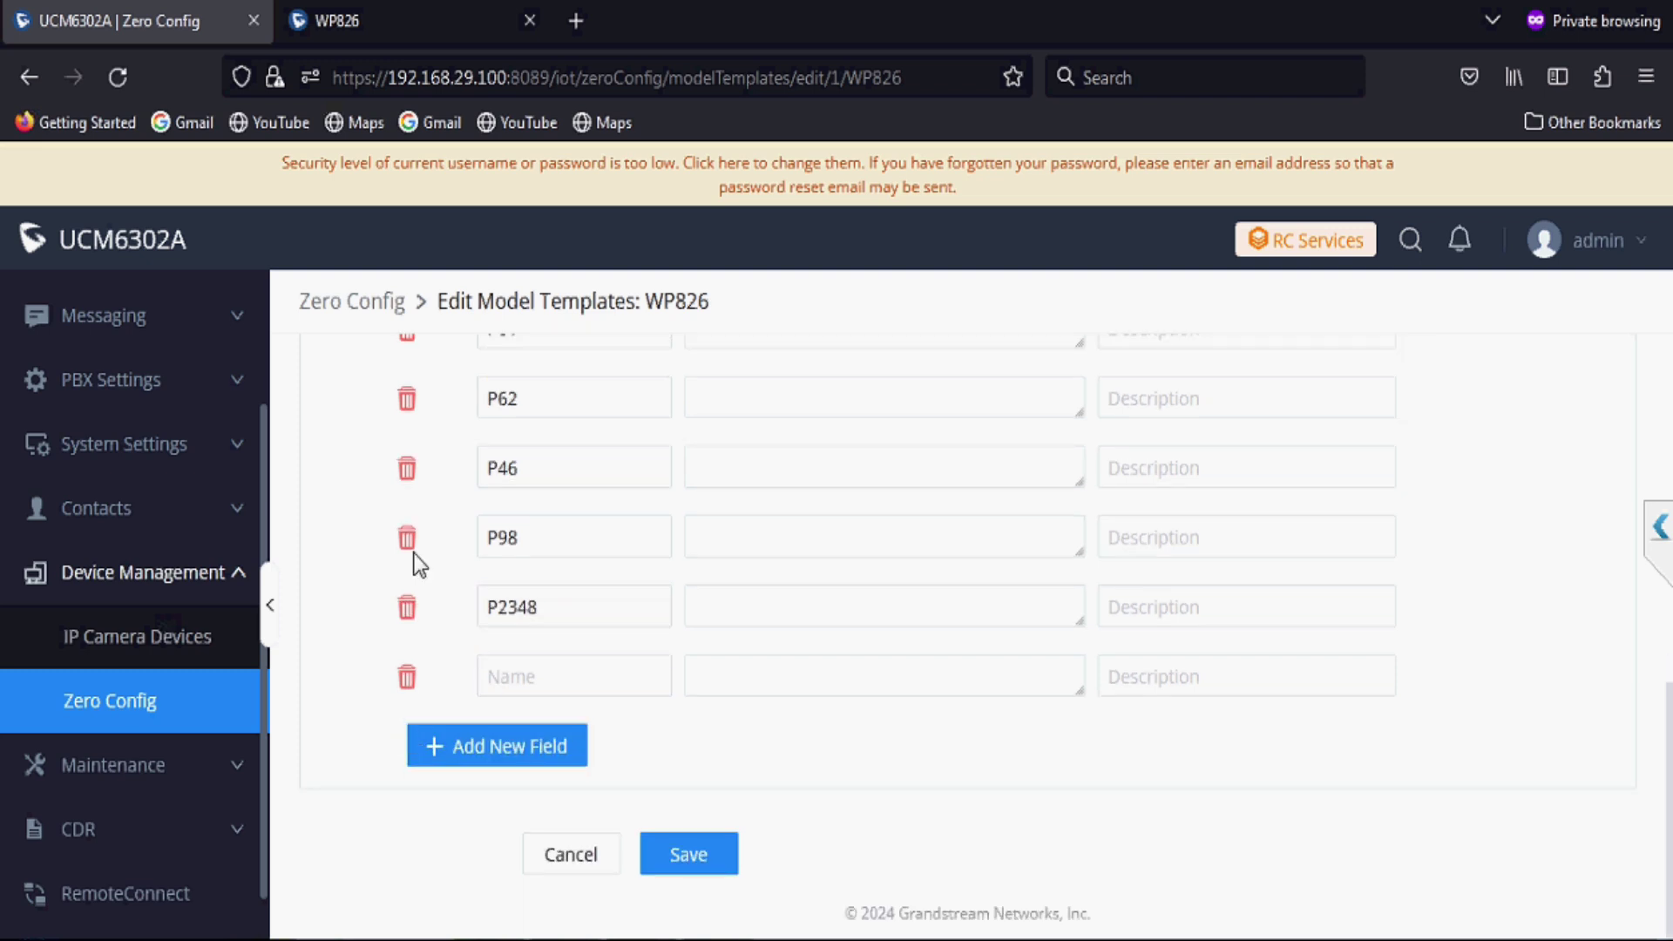
left_click(402, 16)
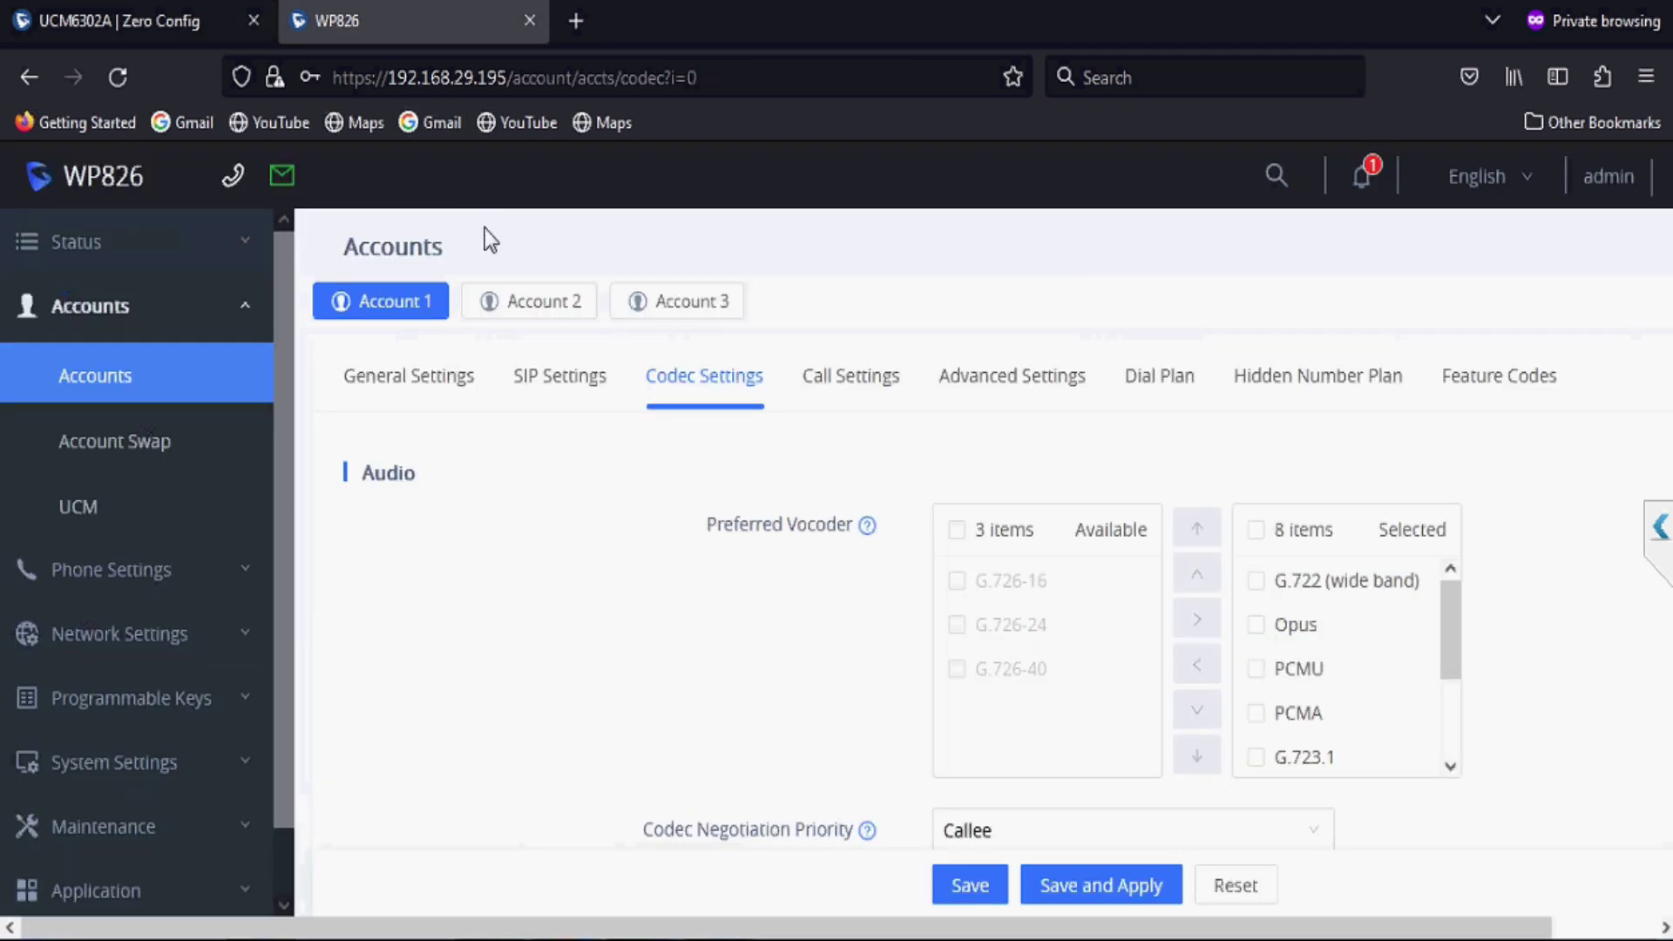
scroll(584, 552, "down", 5)
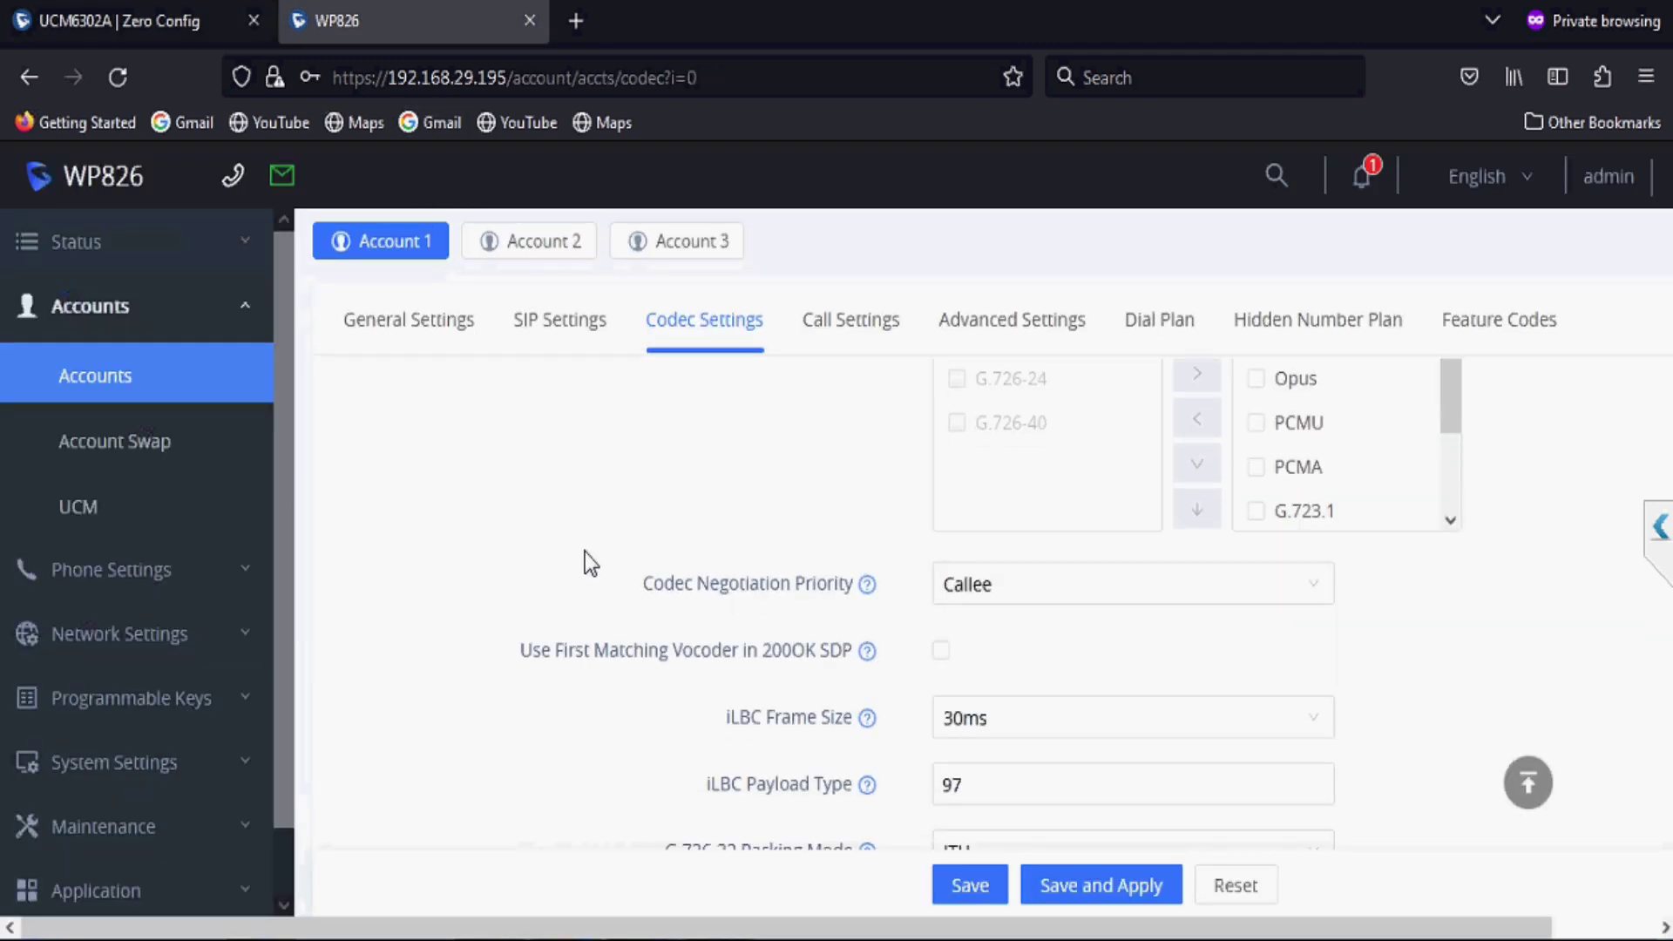
scroll(584, 551, "down", 4)
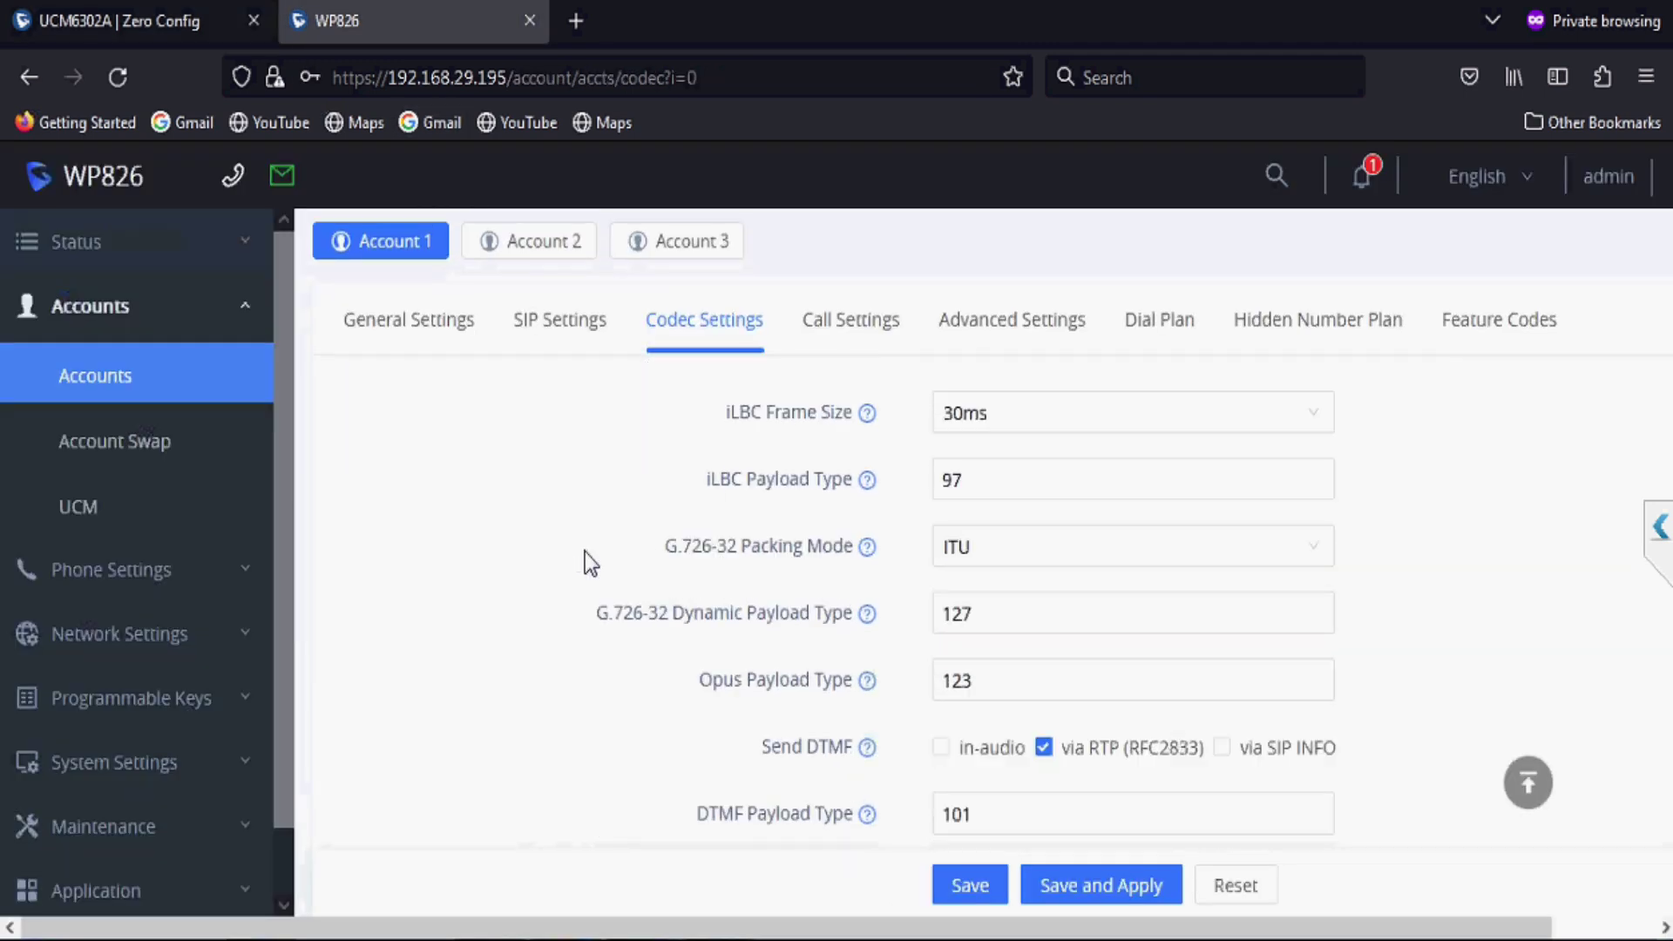
scroll(584, 552, "down", 2)
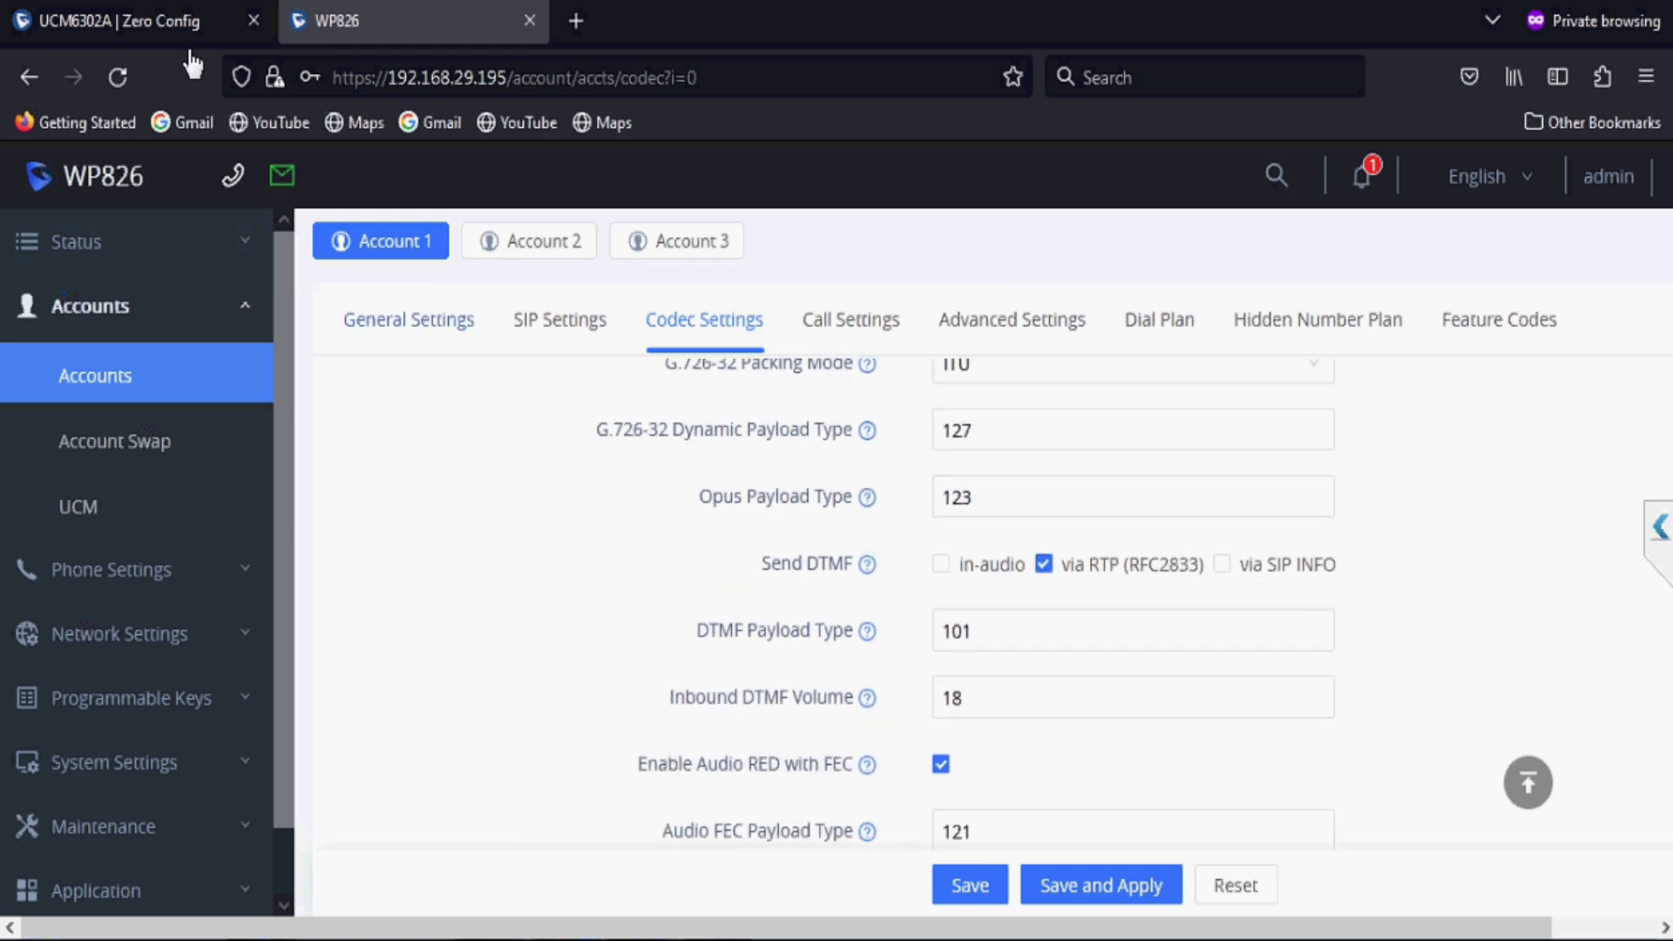
left_click(165, 19)
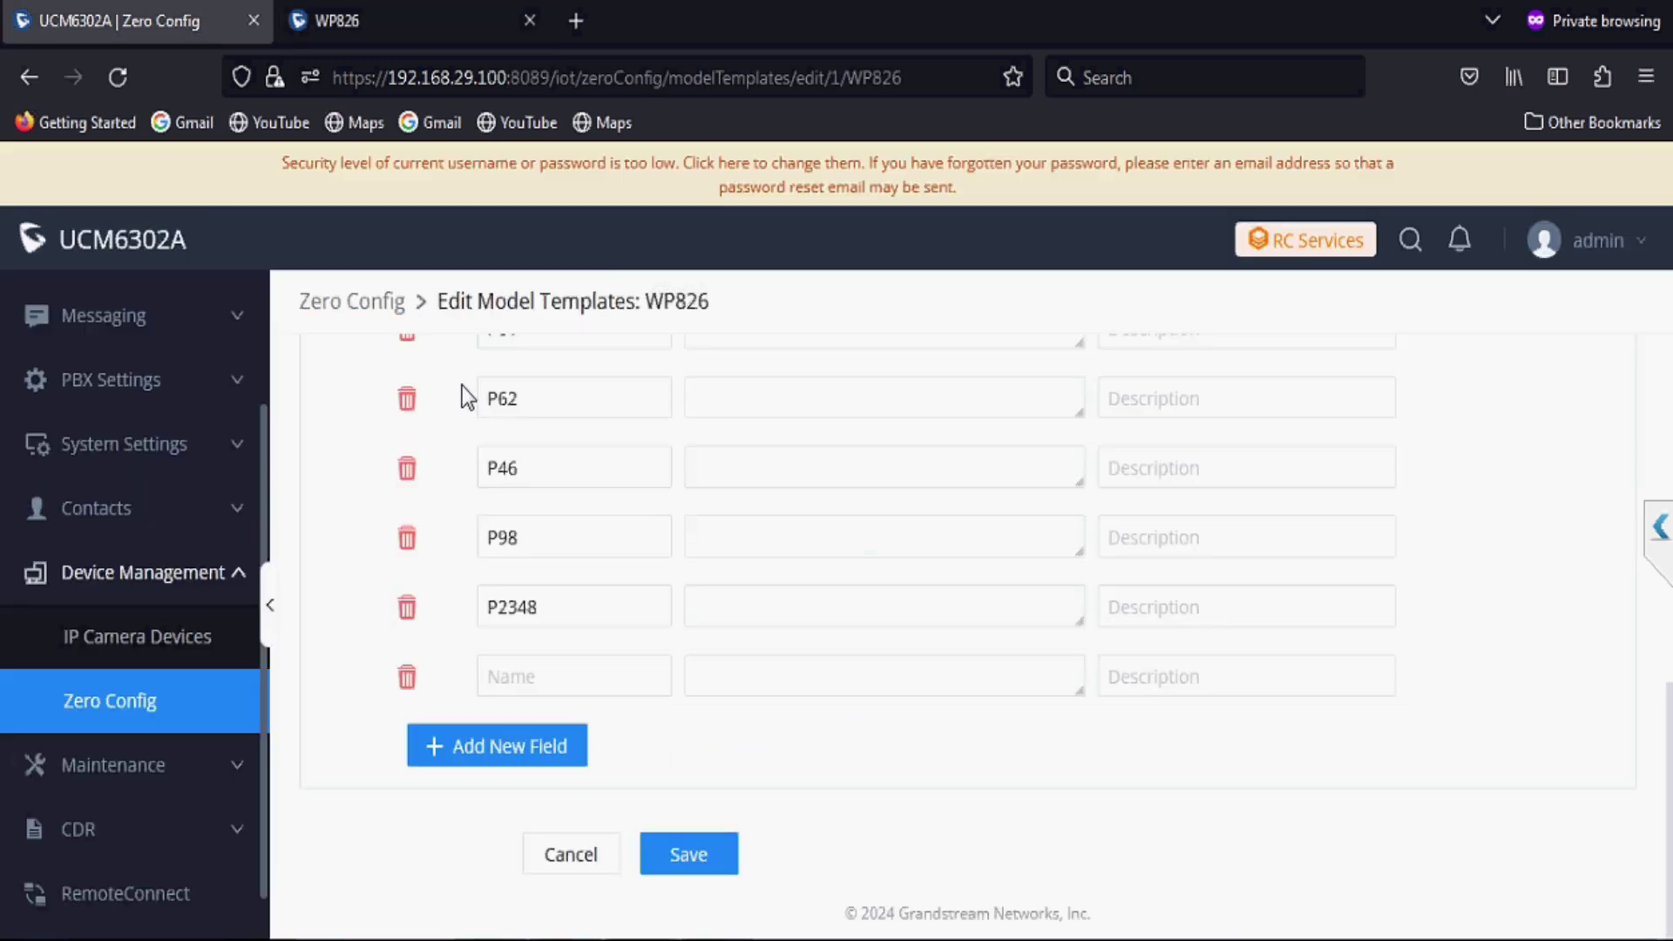
Step: Add parameter P26073, and set P57 to 0, P58 to 8, P59 to 18, and P60–P62 to 0
left_click(599, 674)
type("P2607")
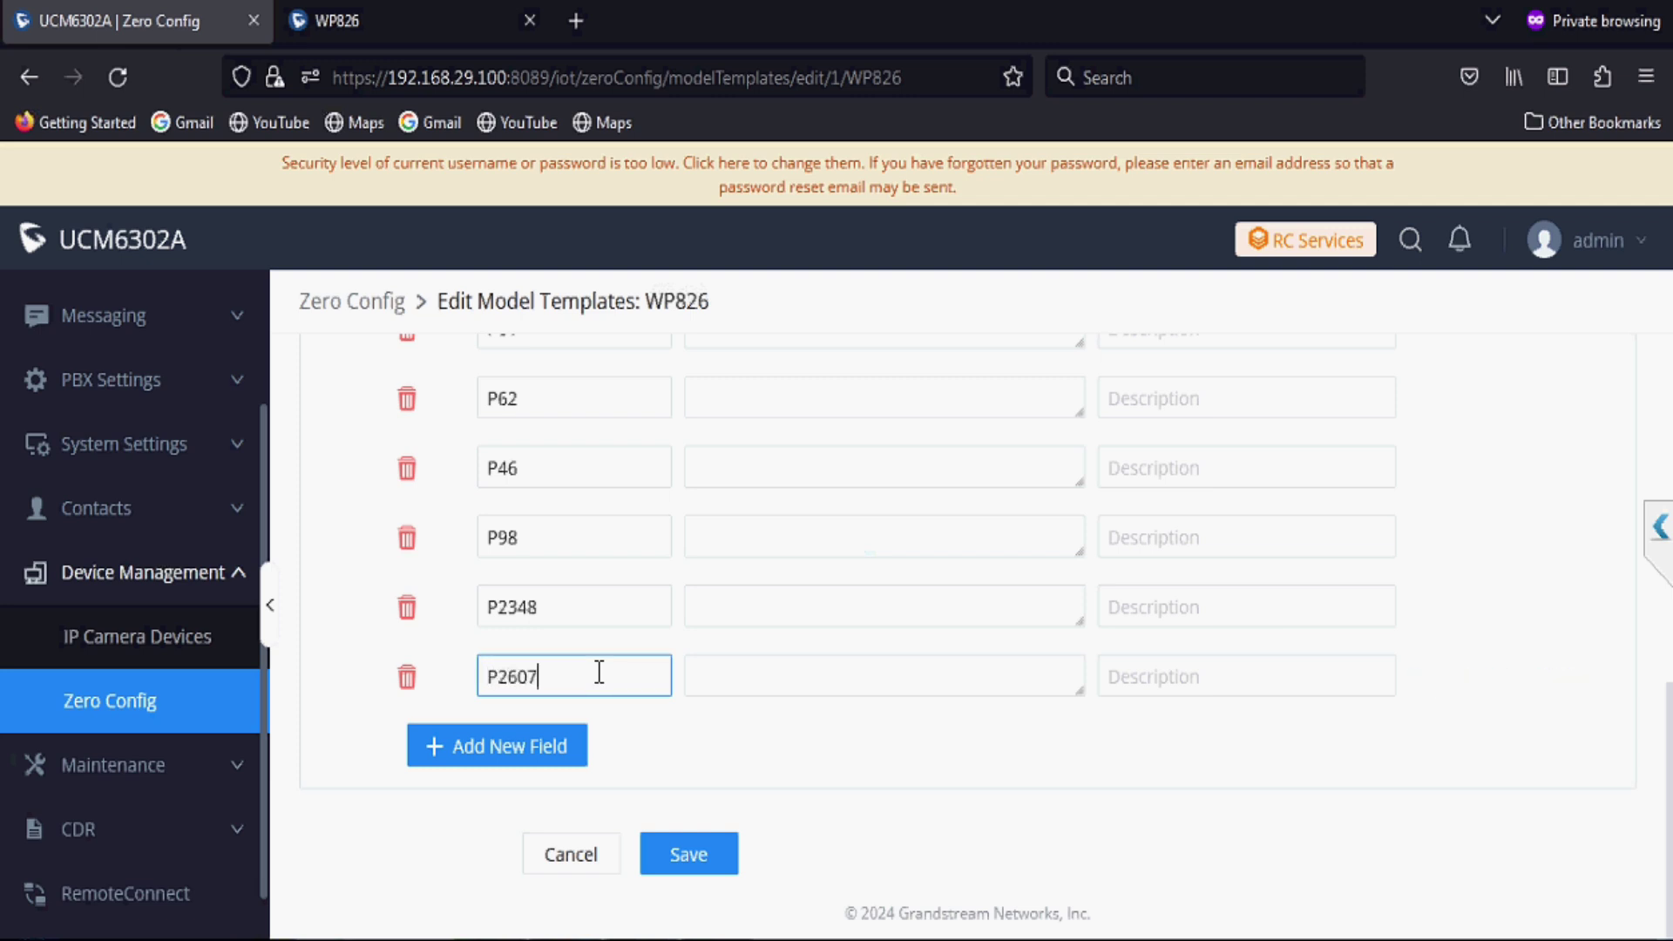
type("3")
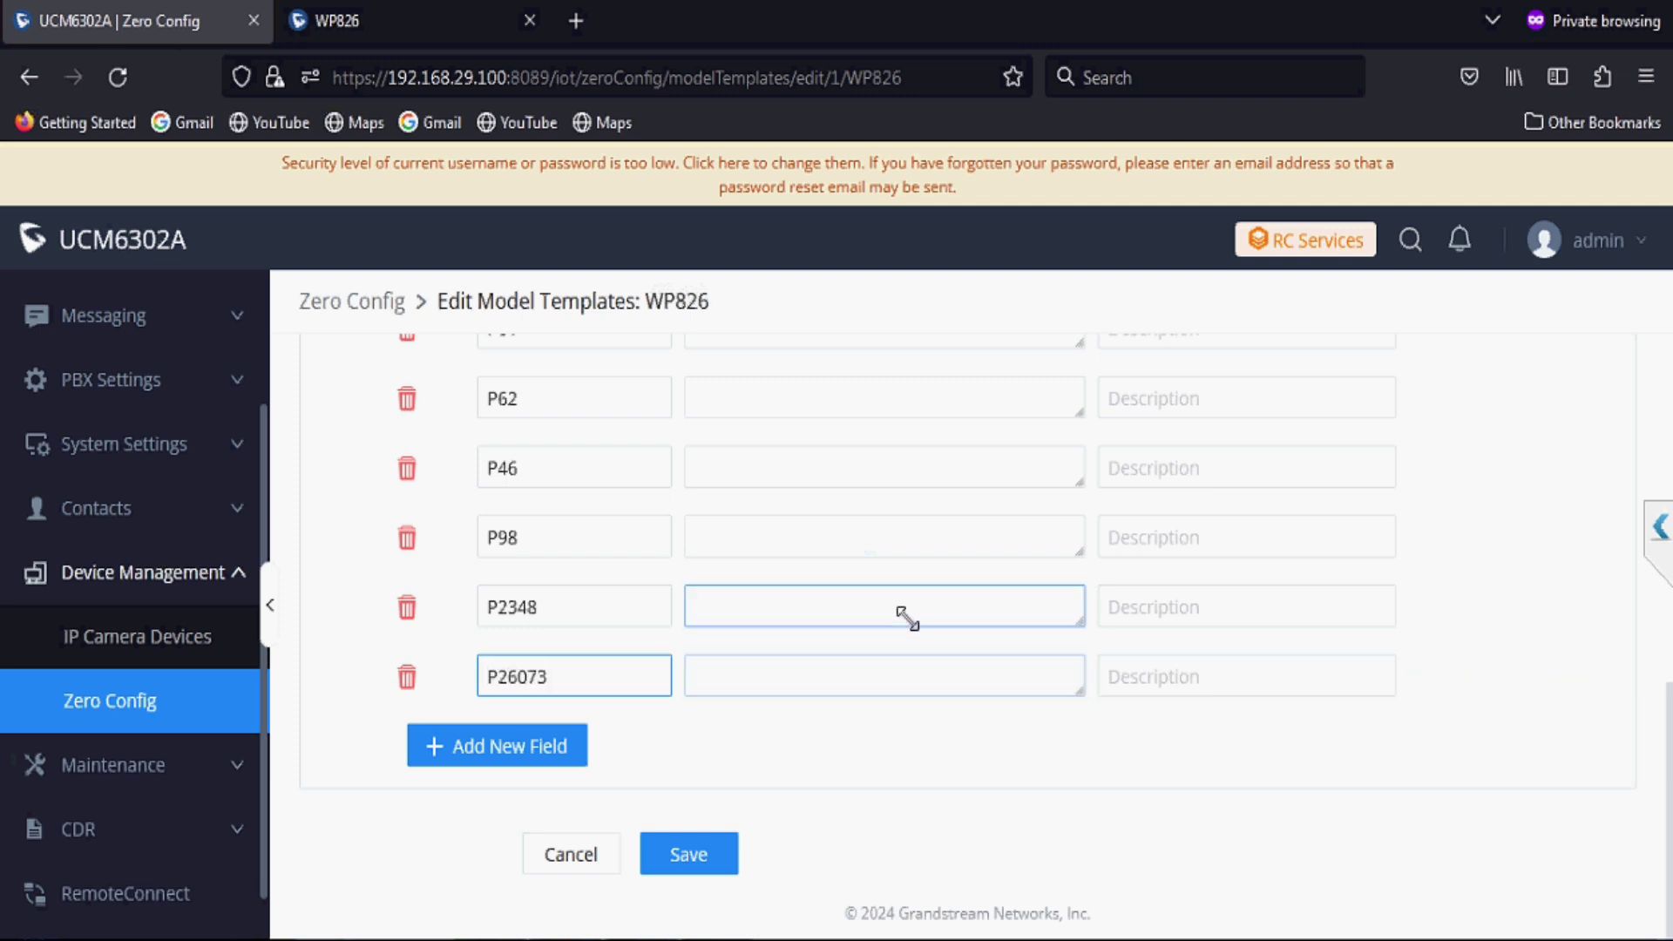
scroll(906, 617, "up", 5)
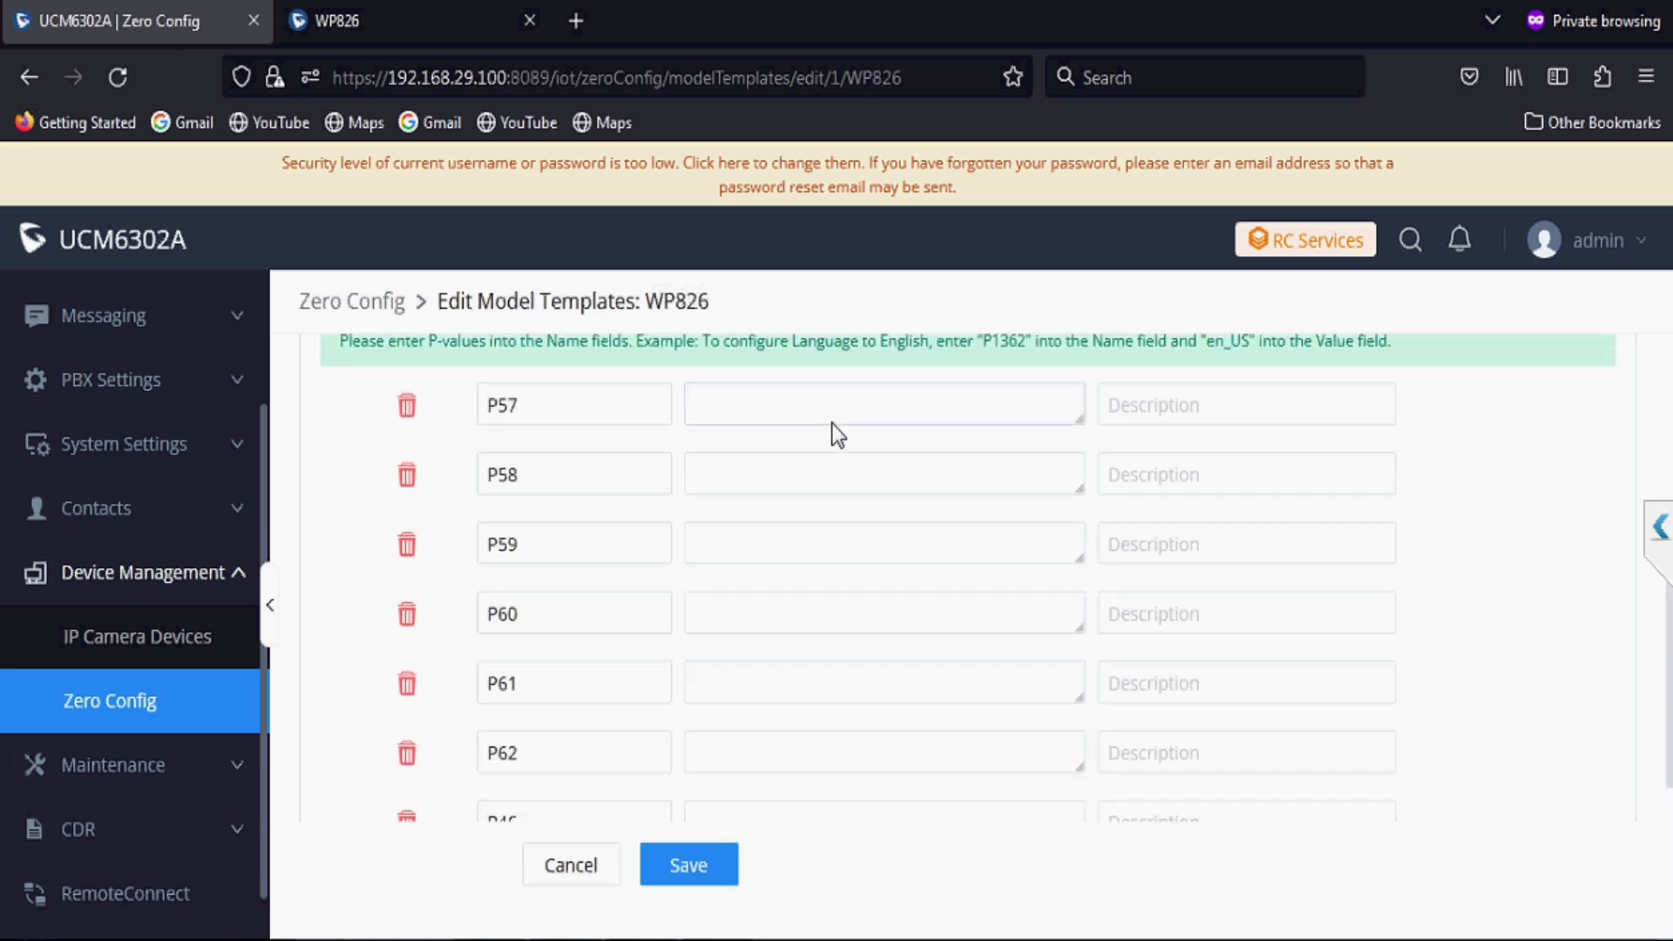
left_click(820, 397)
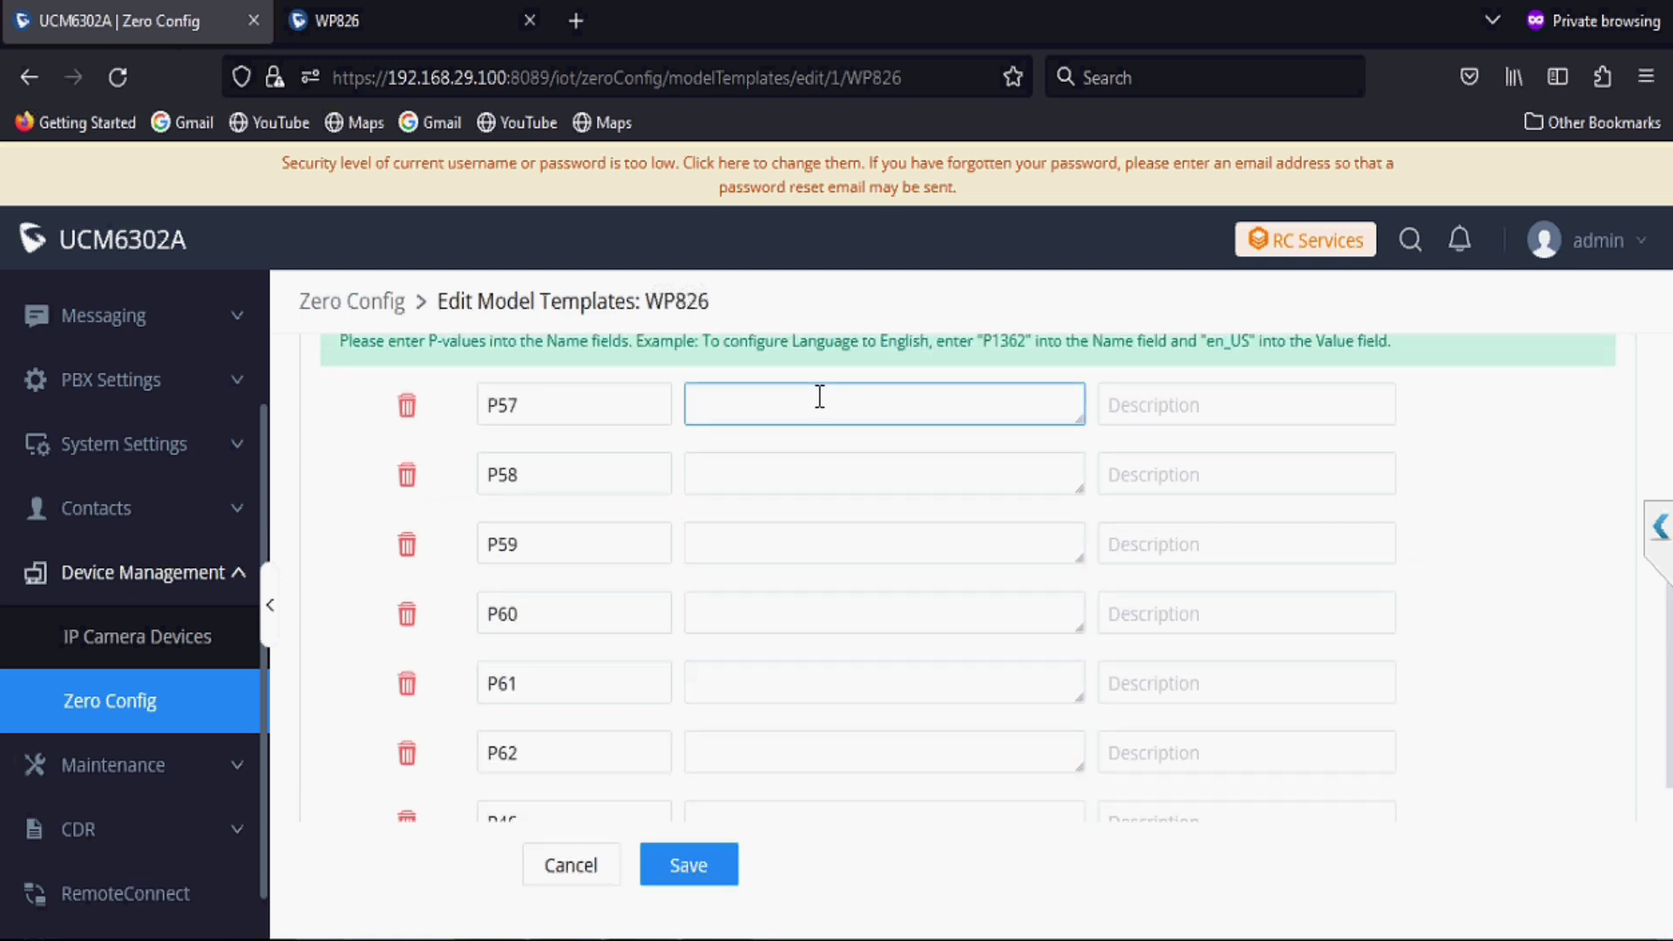
left_click(795, 470)
type("8")
left_click(769, 546)
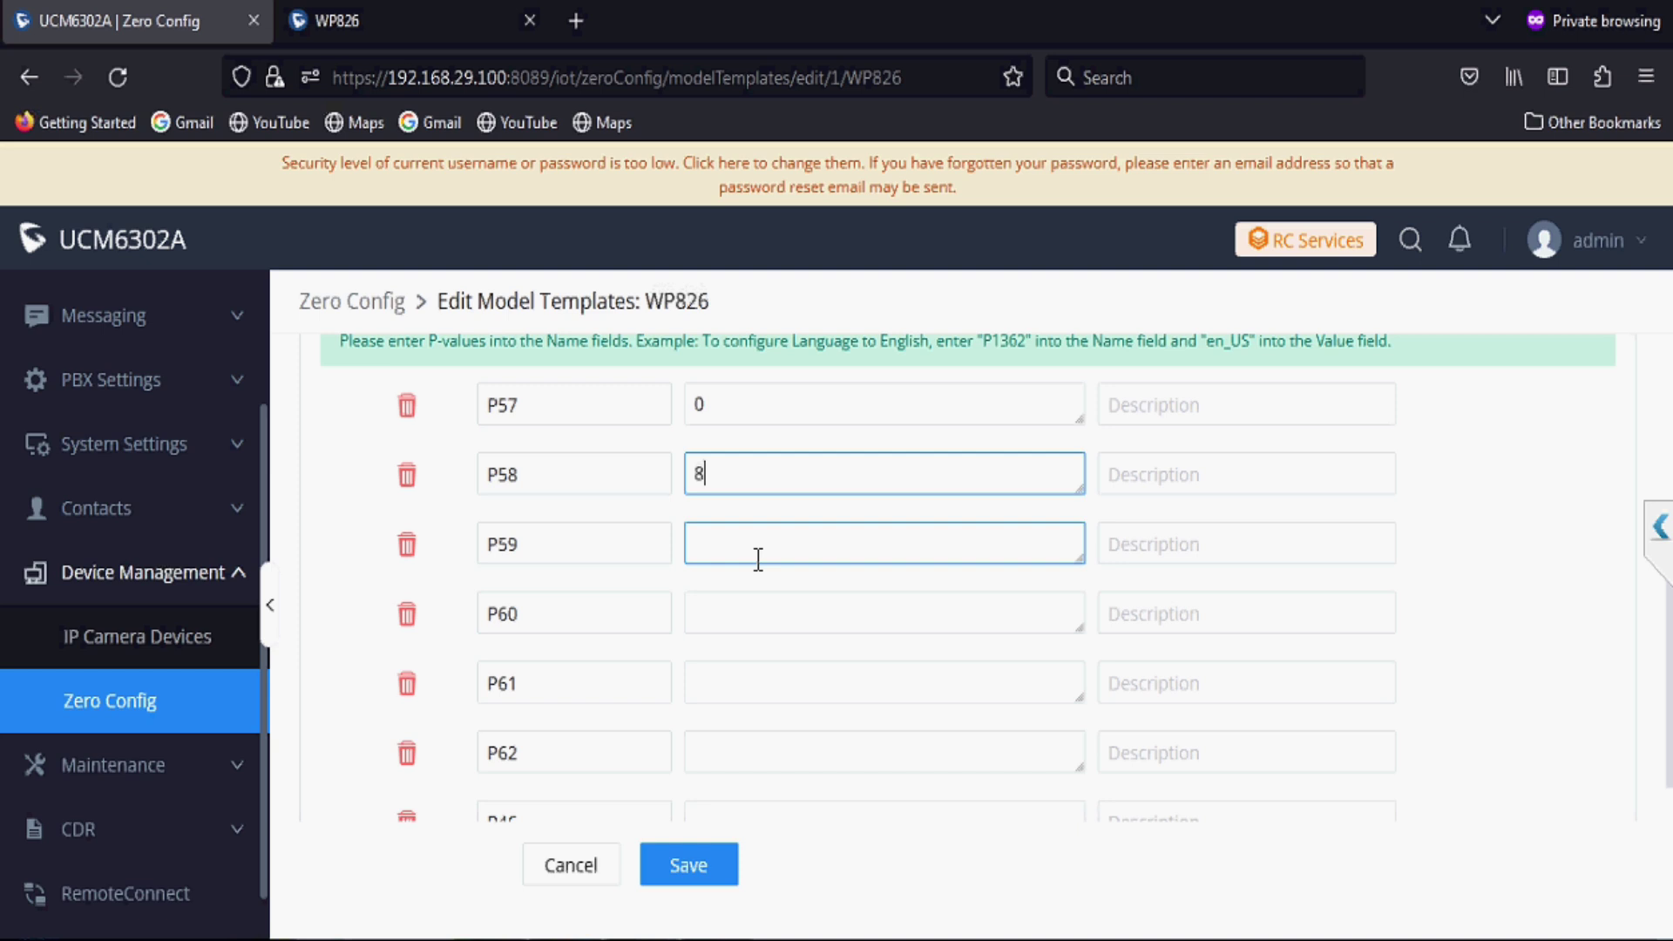
left_click(737, 618)
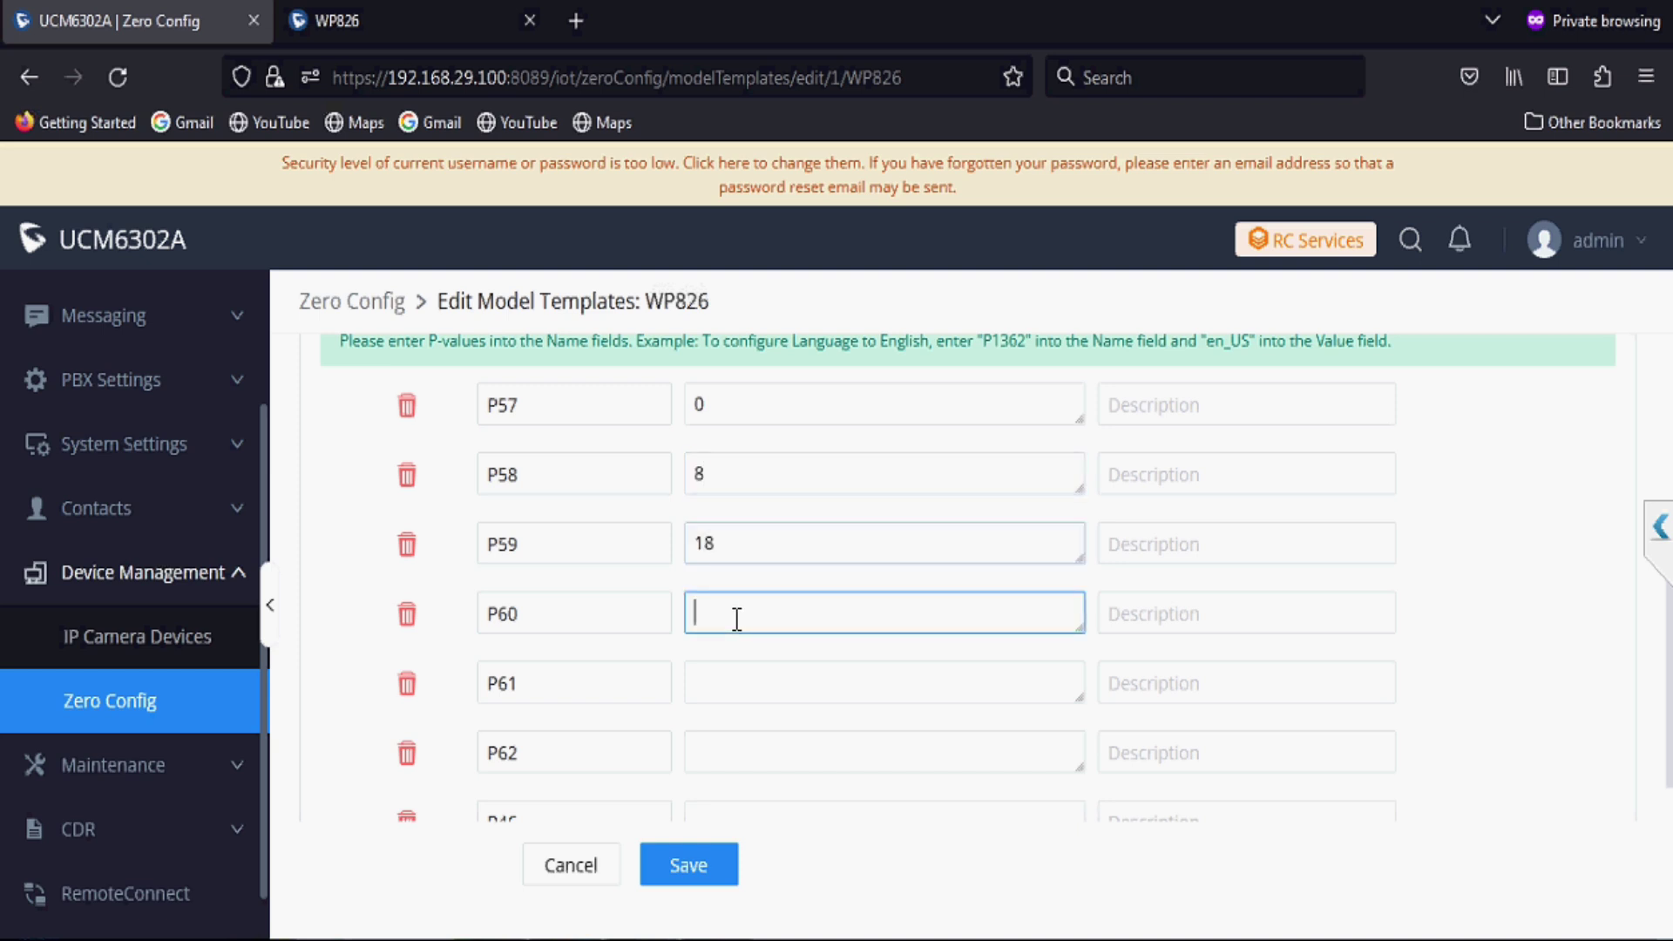
left_click(748, 675)
type("0")
left_click(751, 748)
type("0")
Step: Set P46 and P98 to 0, P2348 to 1 and P26073 to 0, then save the WP826 template
scroll(751, 748, "down", 4)
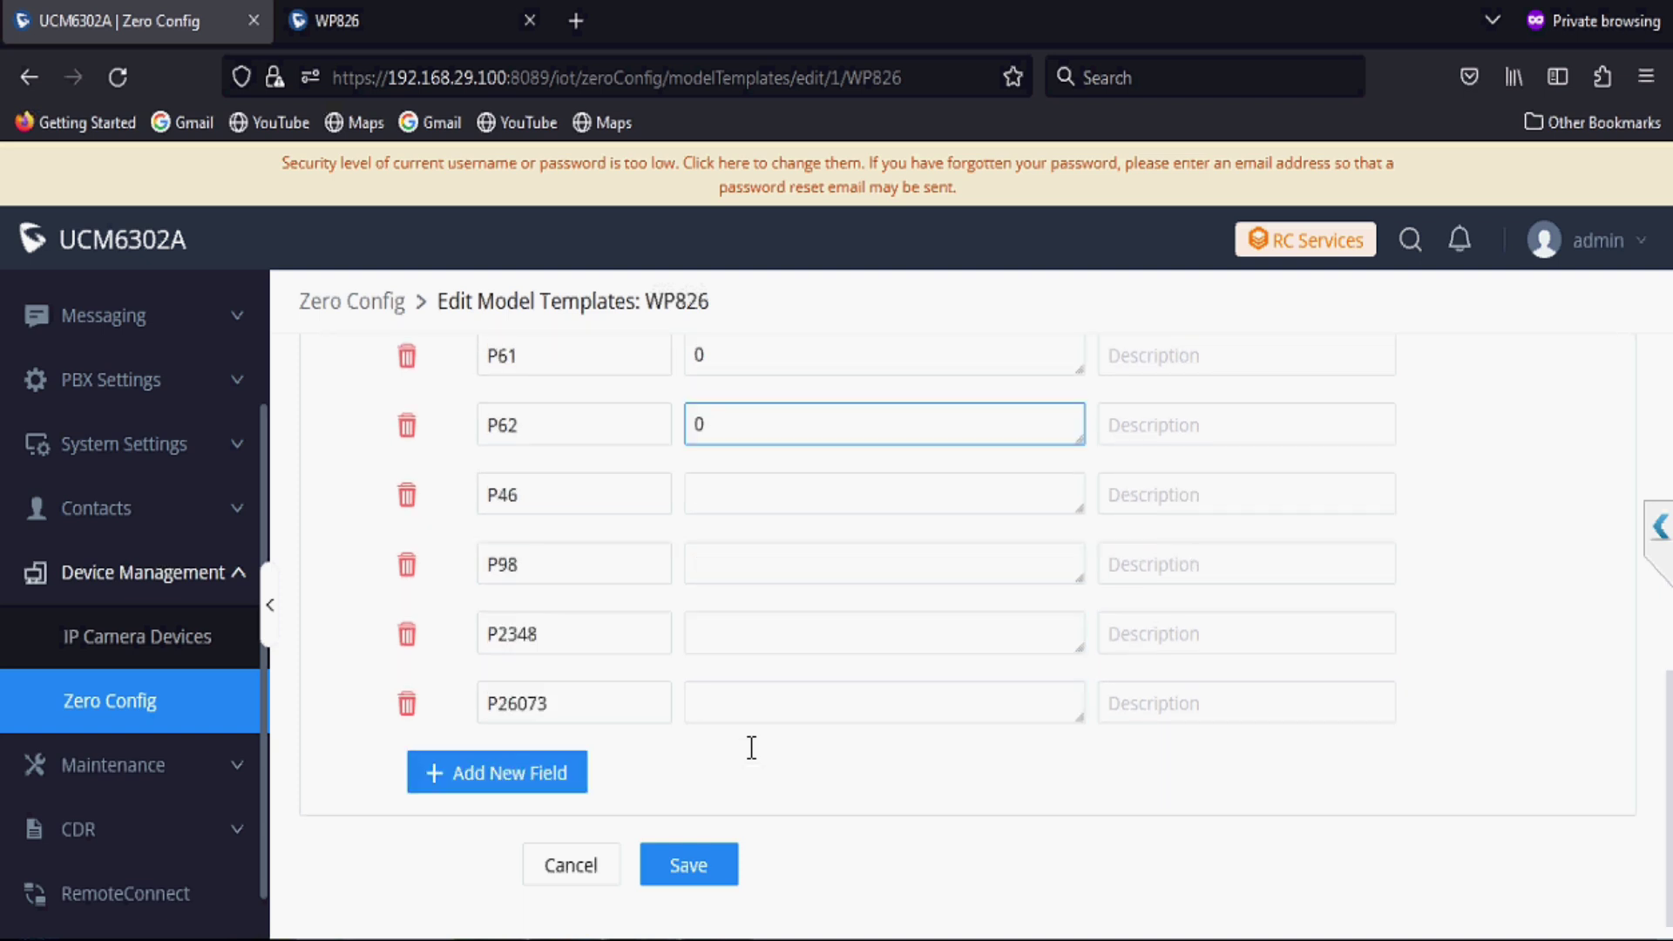
left_click(748, 482)
left_click(735, 559)
type("0")
left_click(734, 615)
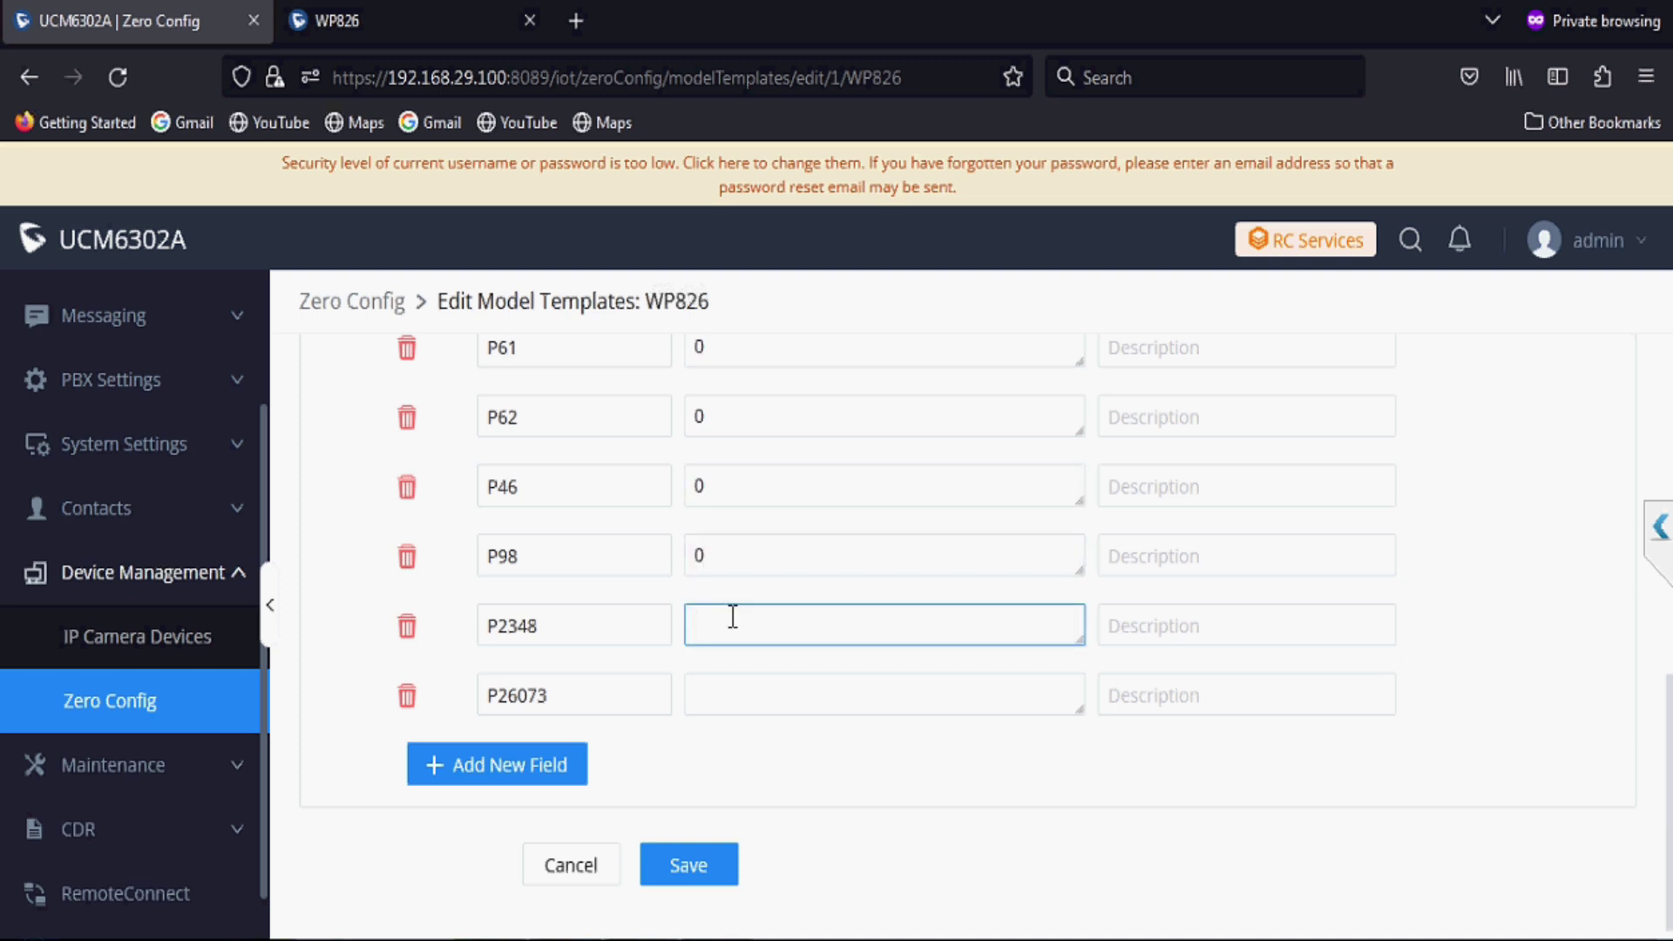
type("1")
left_click(718, 694)
type("0")
left_click(708, 872)
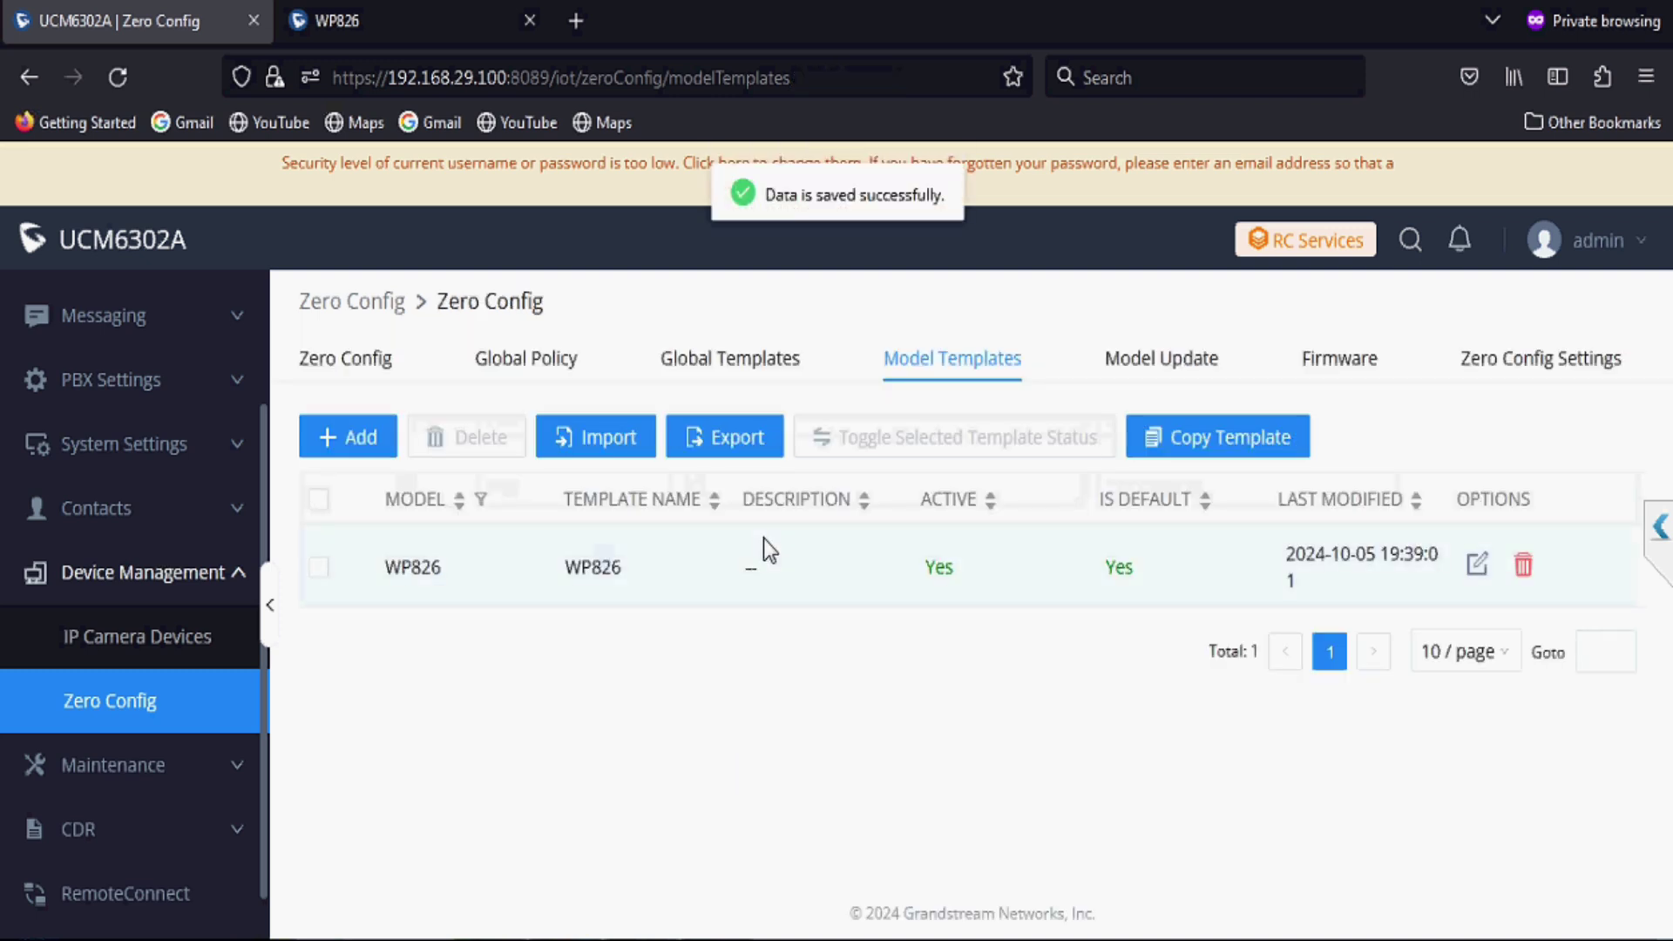
left_click(384, 366)
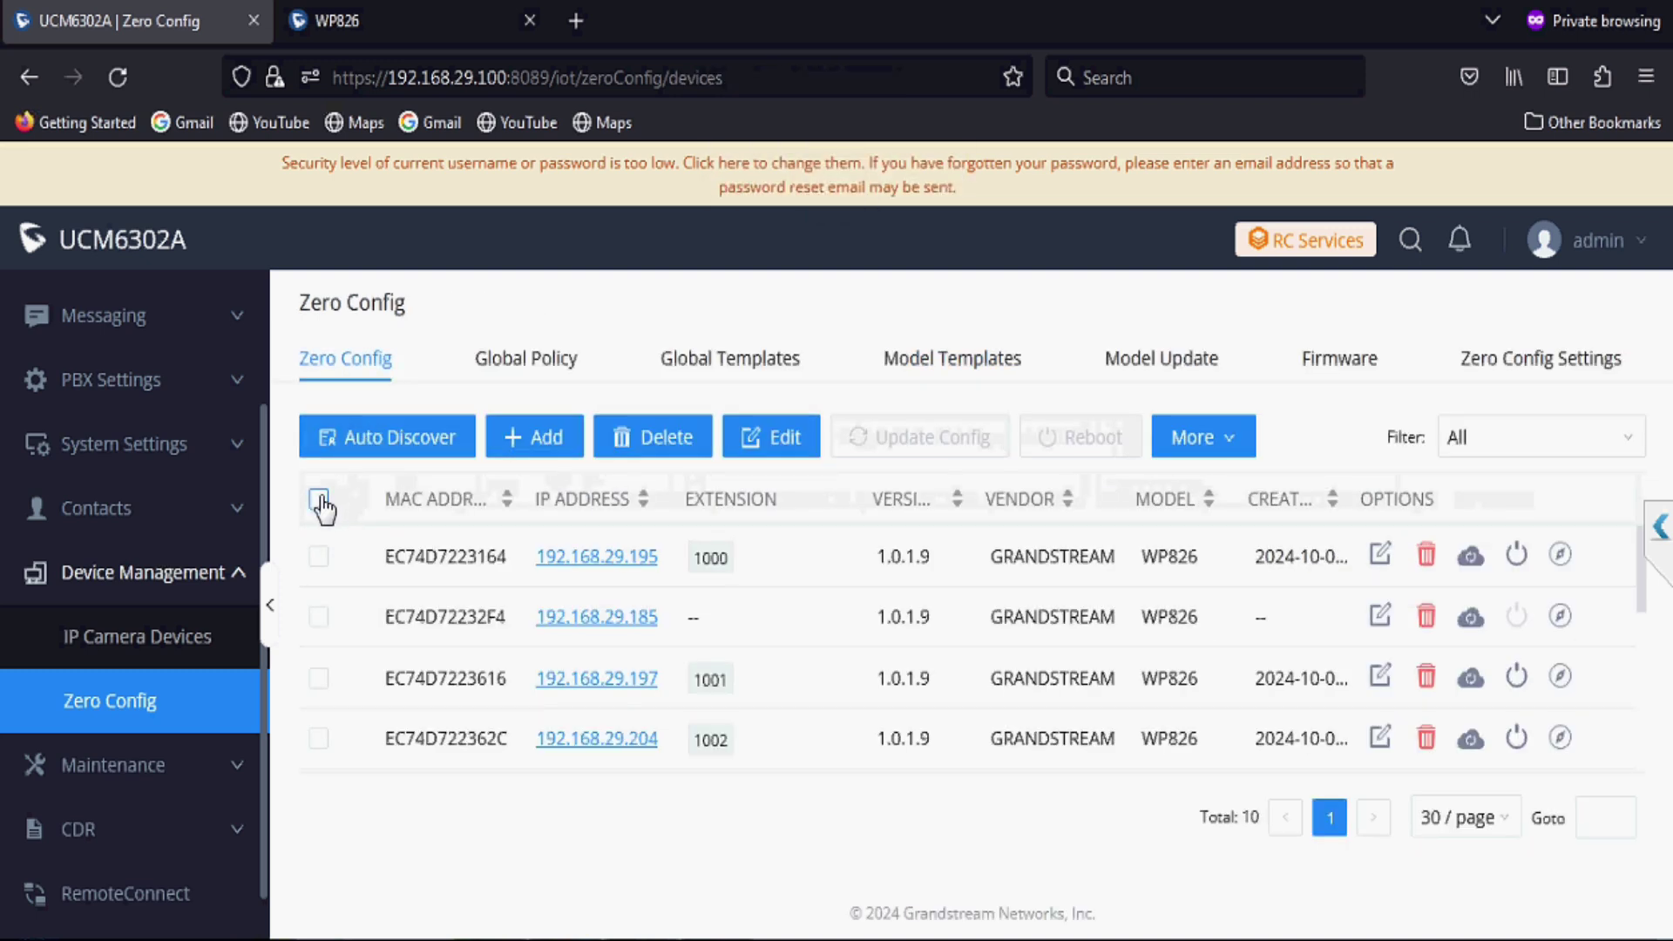
left_click(319, 500)
left_click(893, 436)
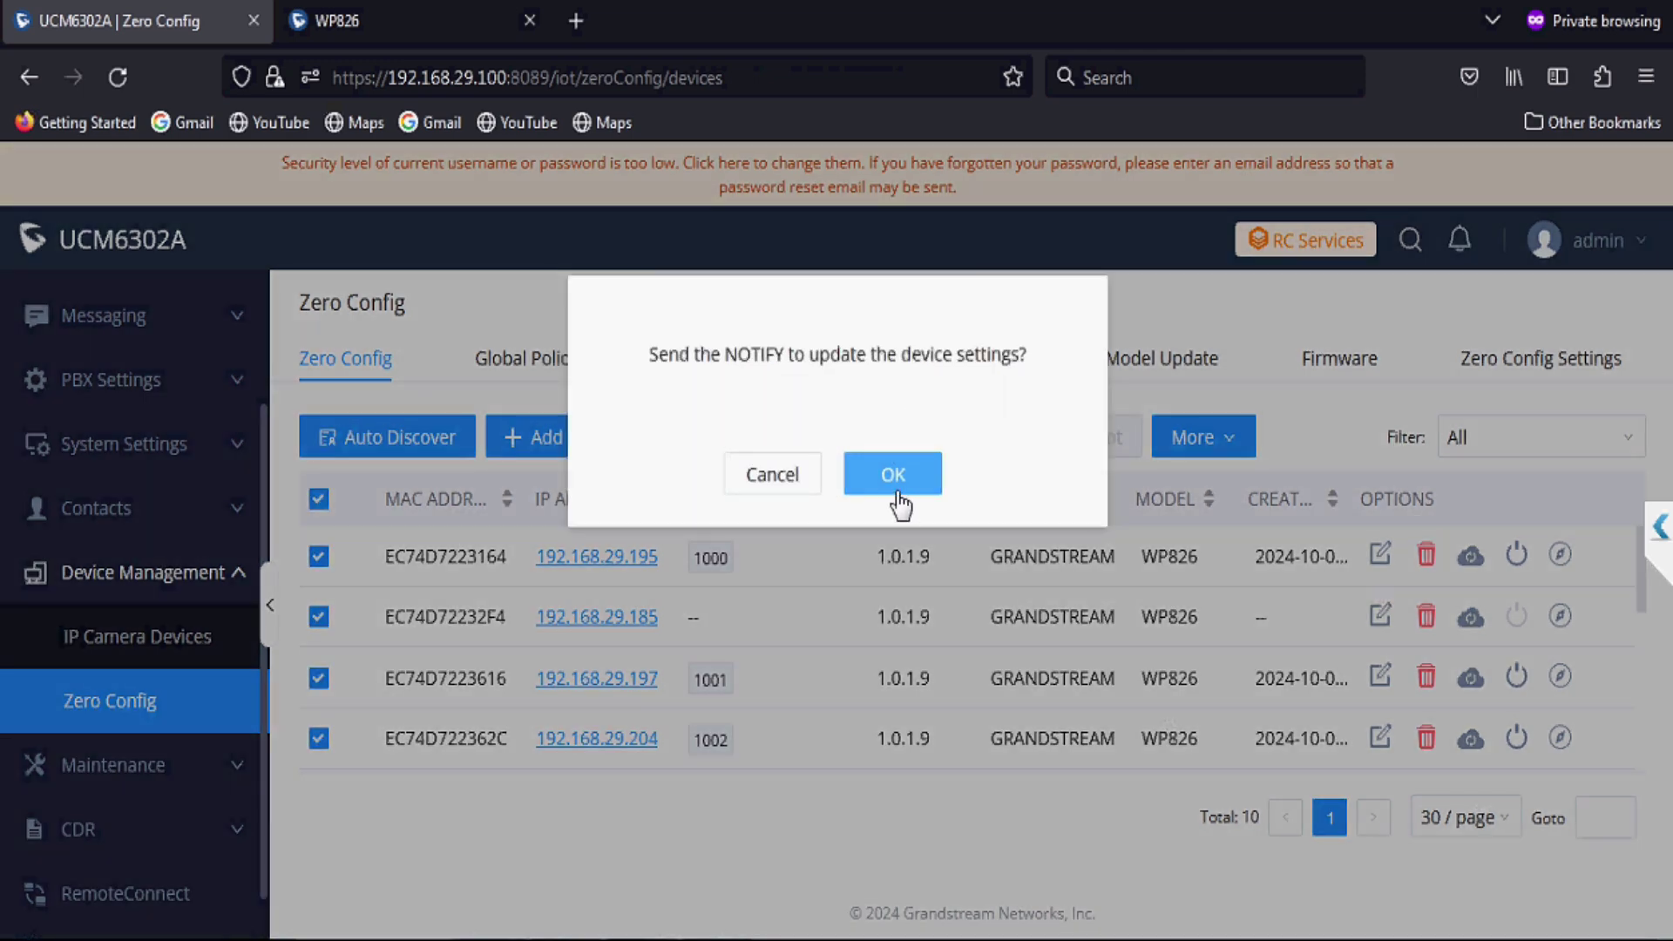
left_click(898, 493)
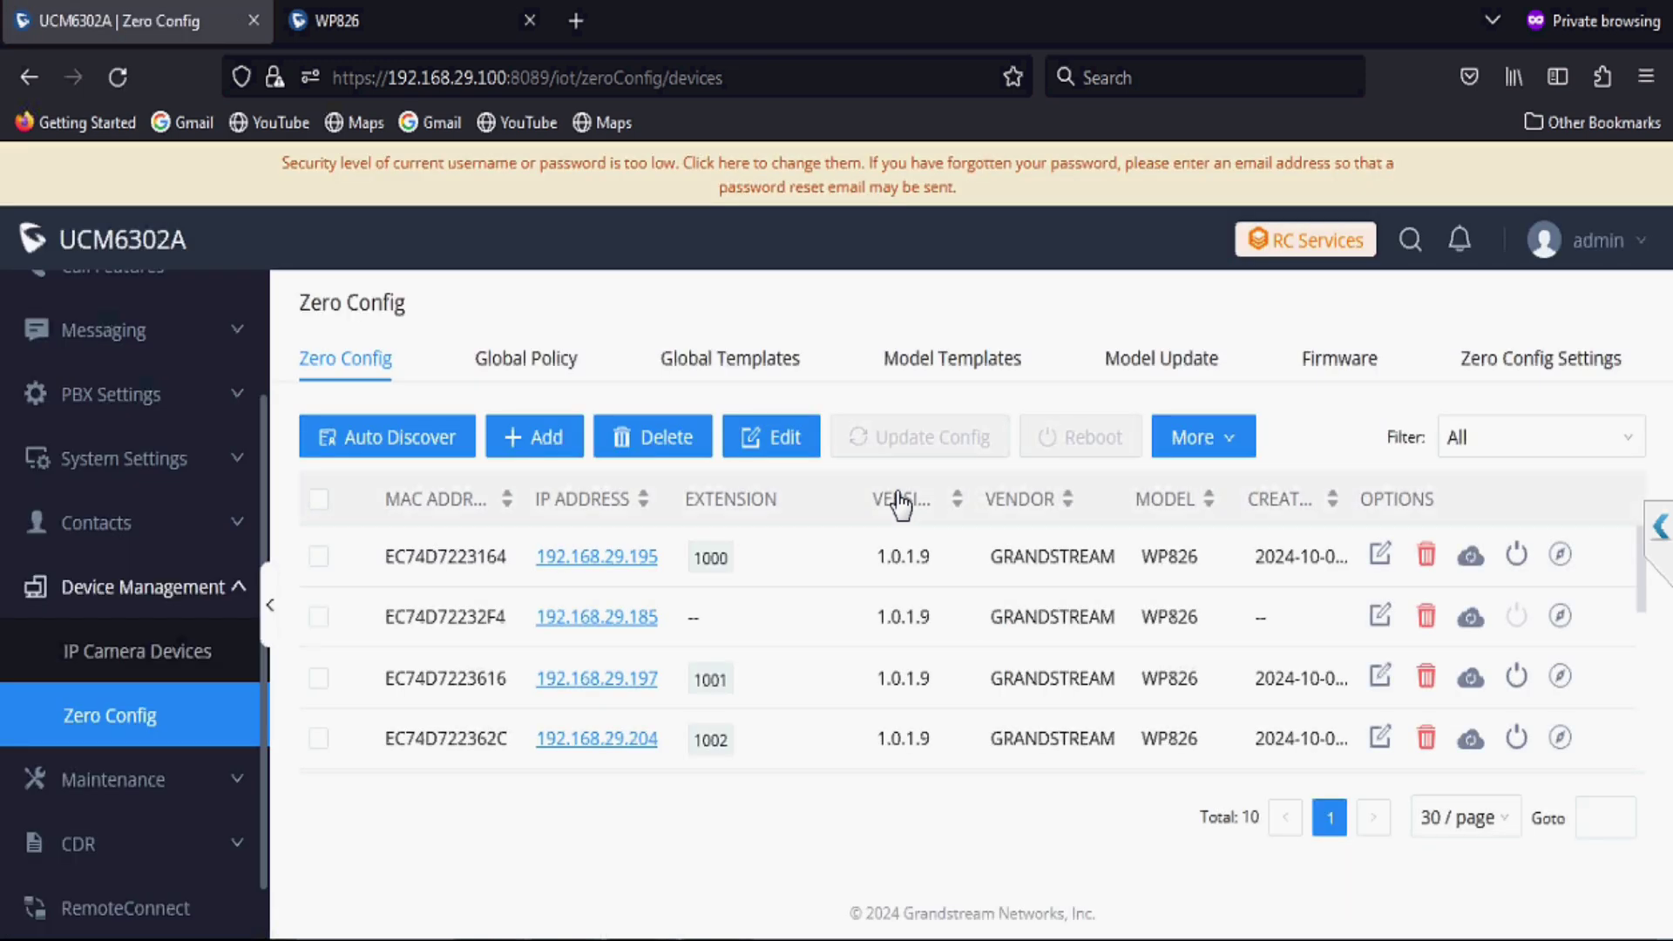
key("F5")
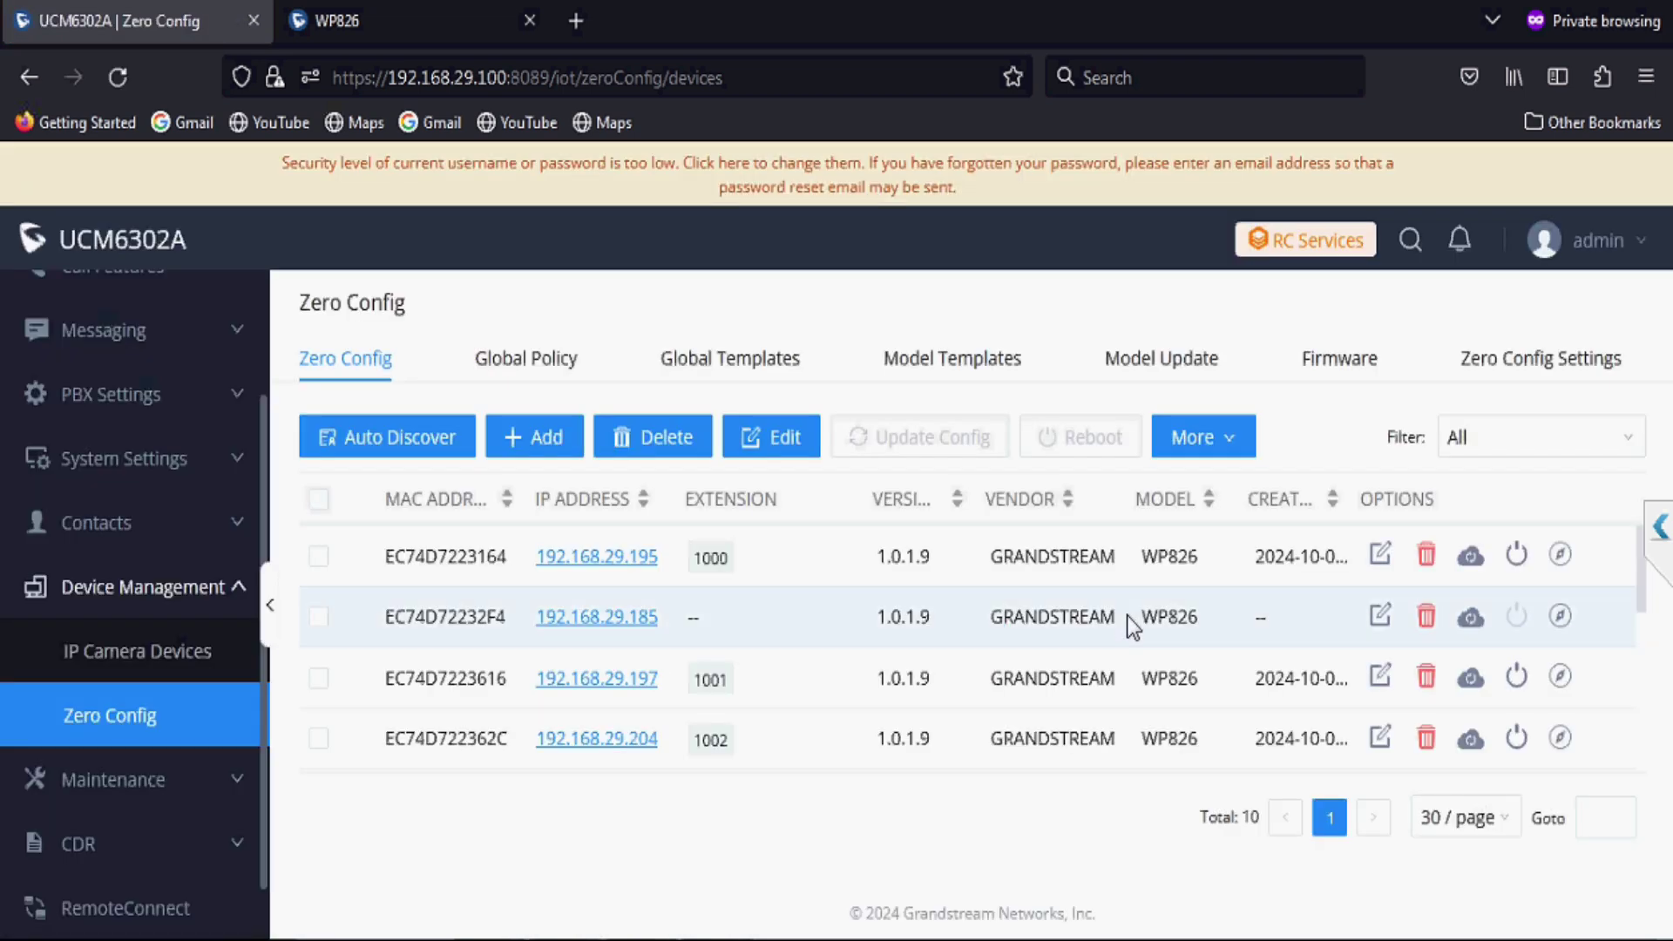
scroll(1127, 615, "down", 5)
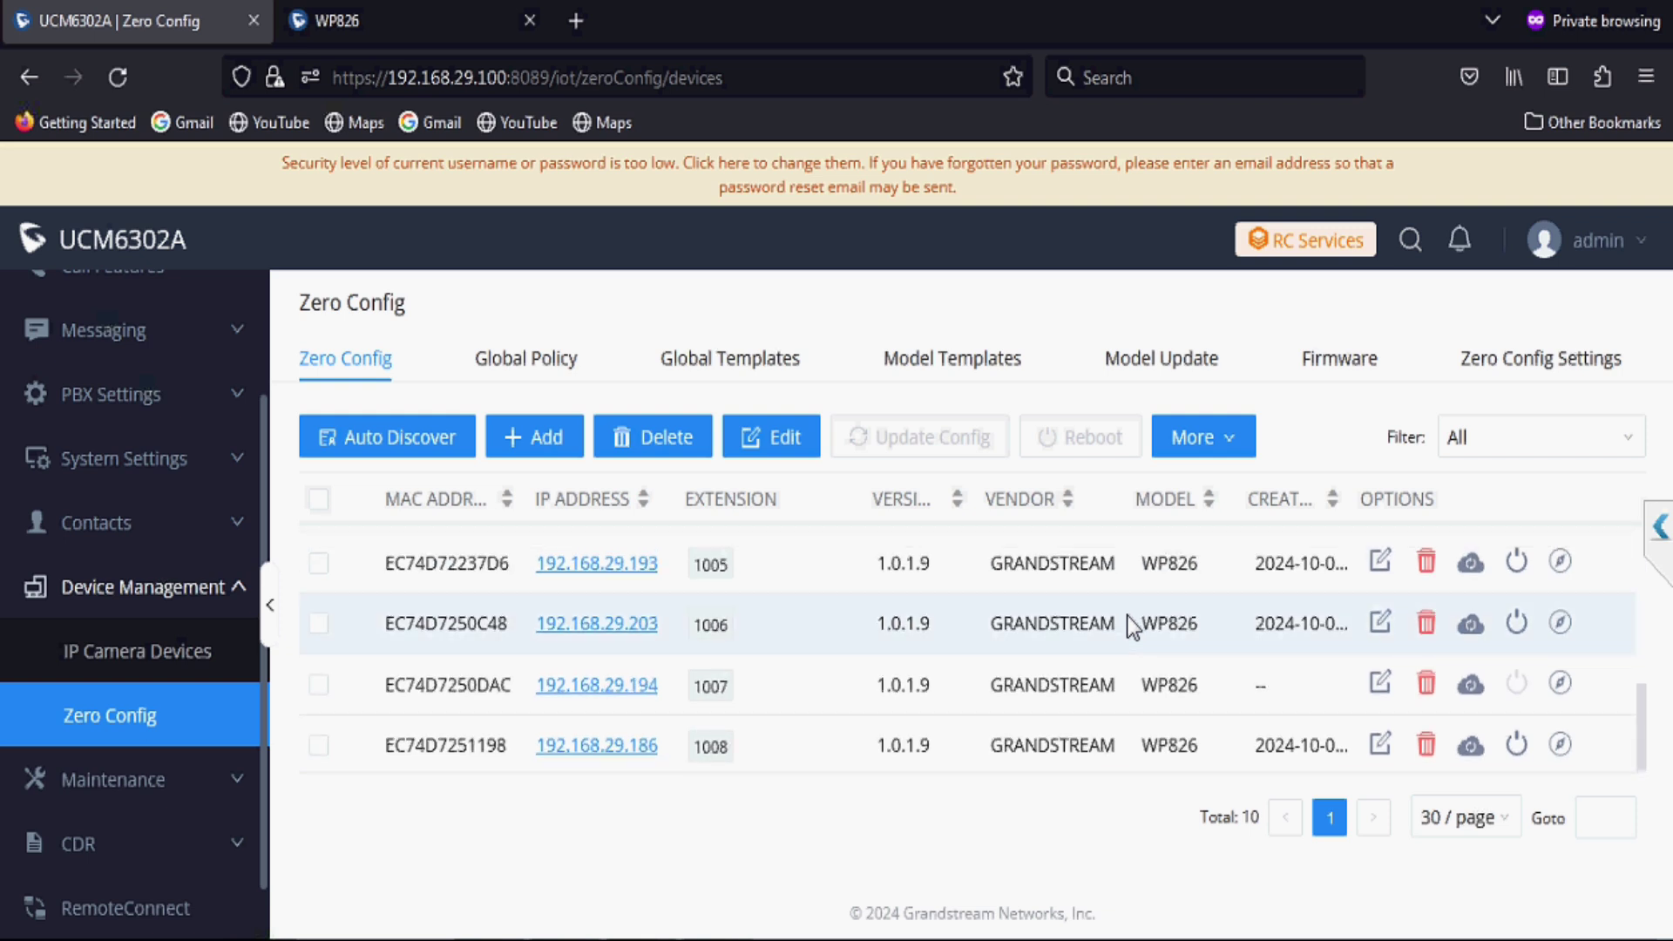
scroll(1126, 615, "up", 5)
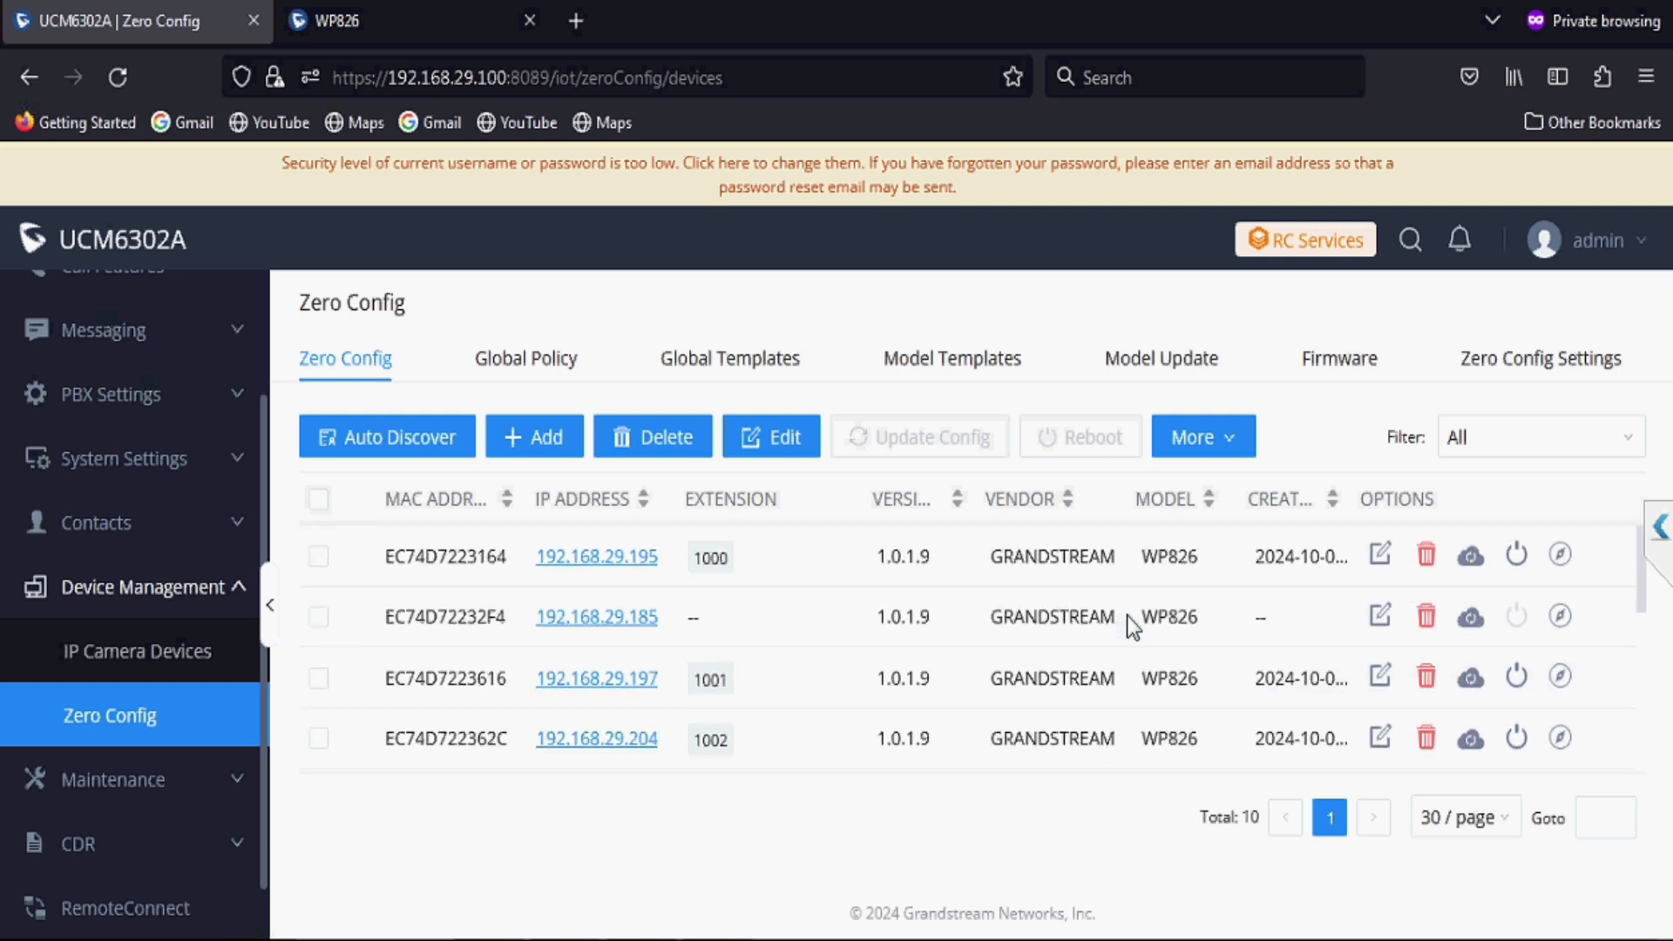
Step: Assign extension 1009 to Account 1 of phone EC74D72232F4 and send it the update NOTIFY
left_click(1380, 619)
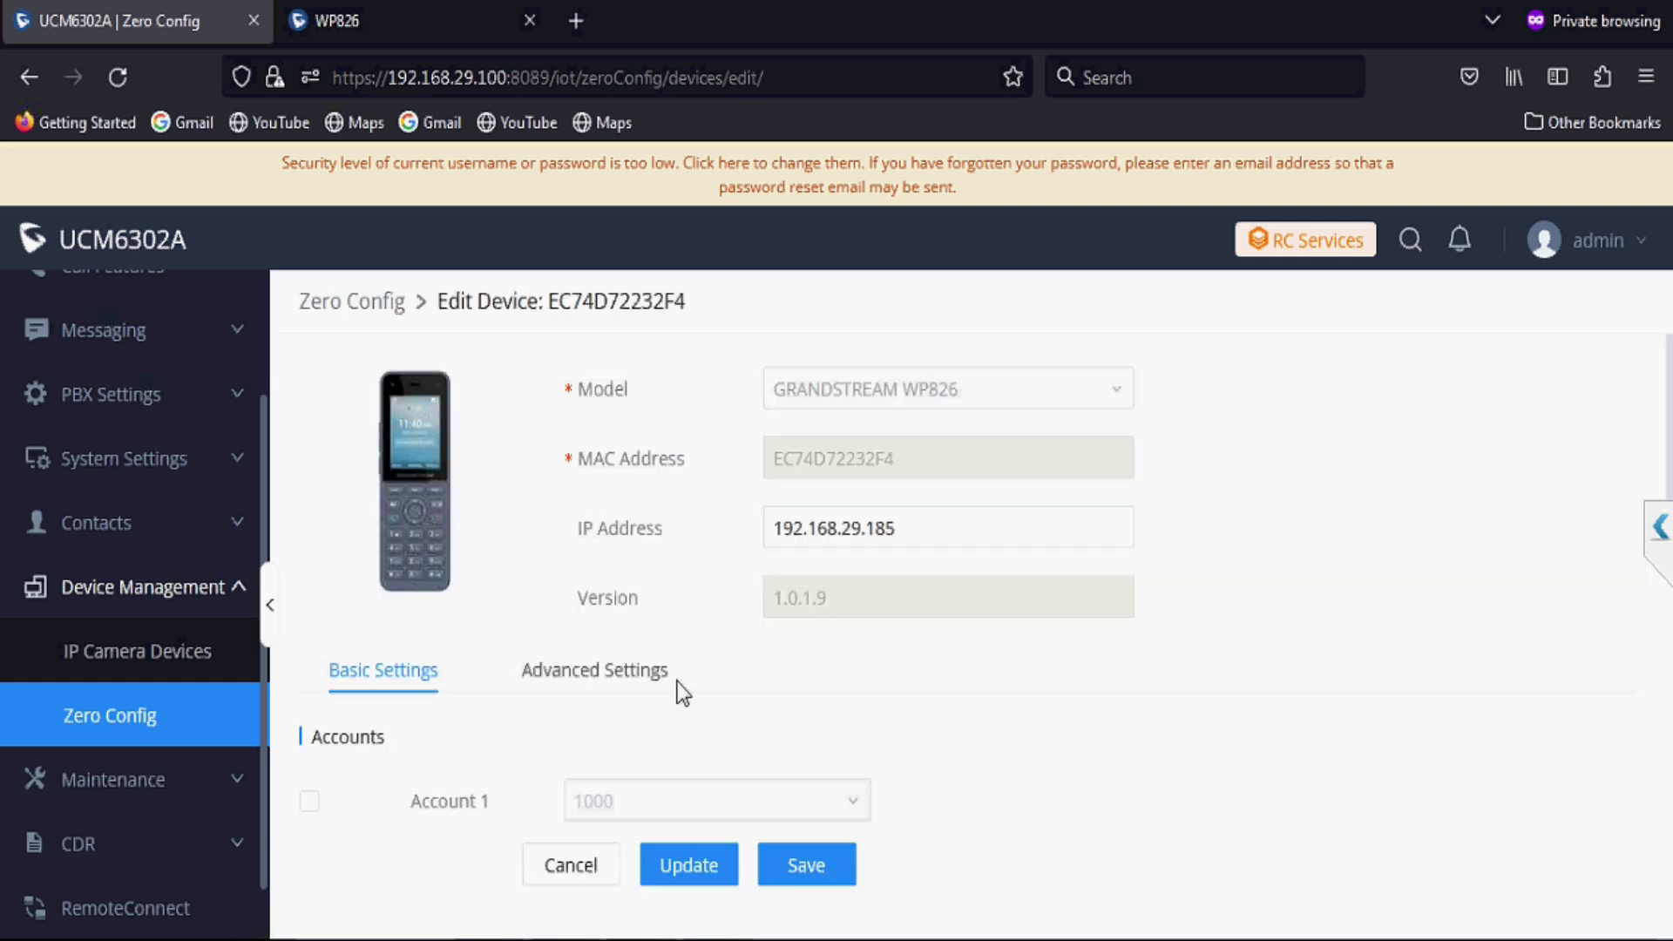
left_click(310, 802)
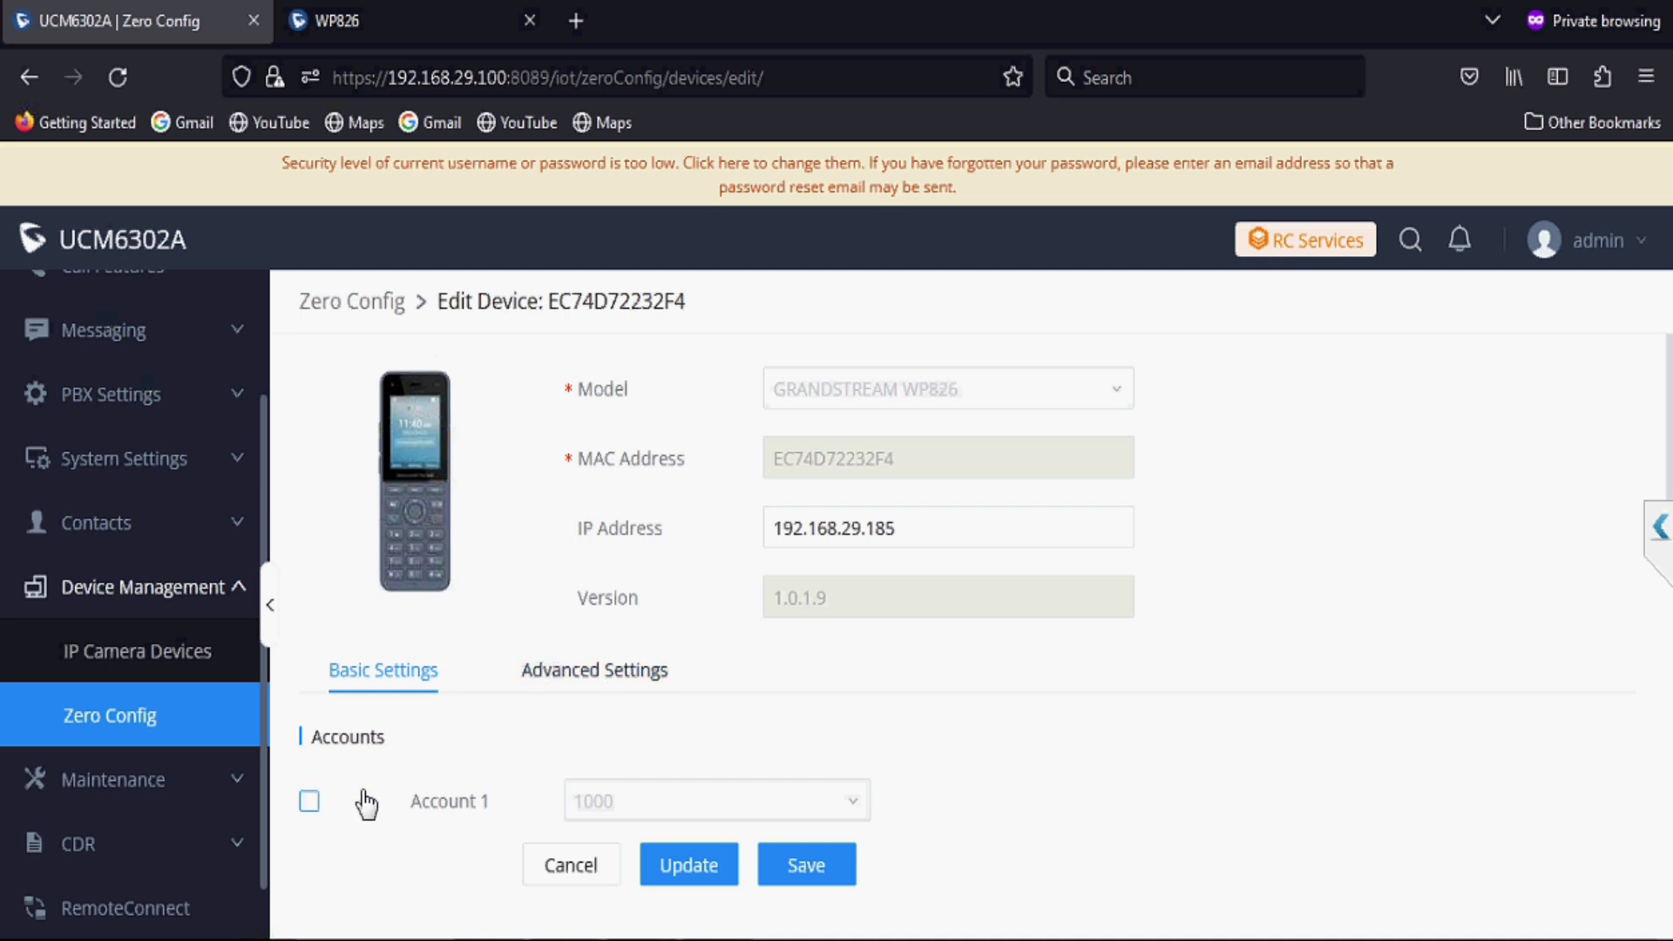
left_click(634, 818)
type("1009")
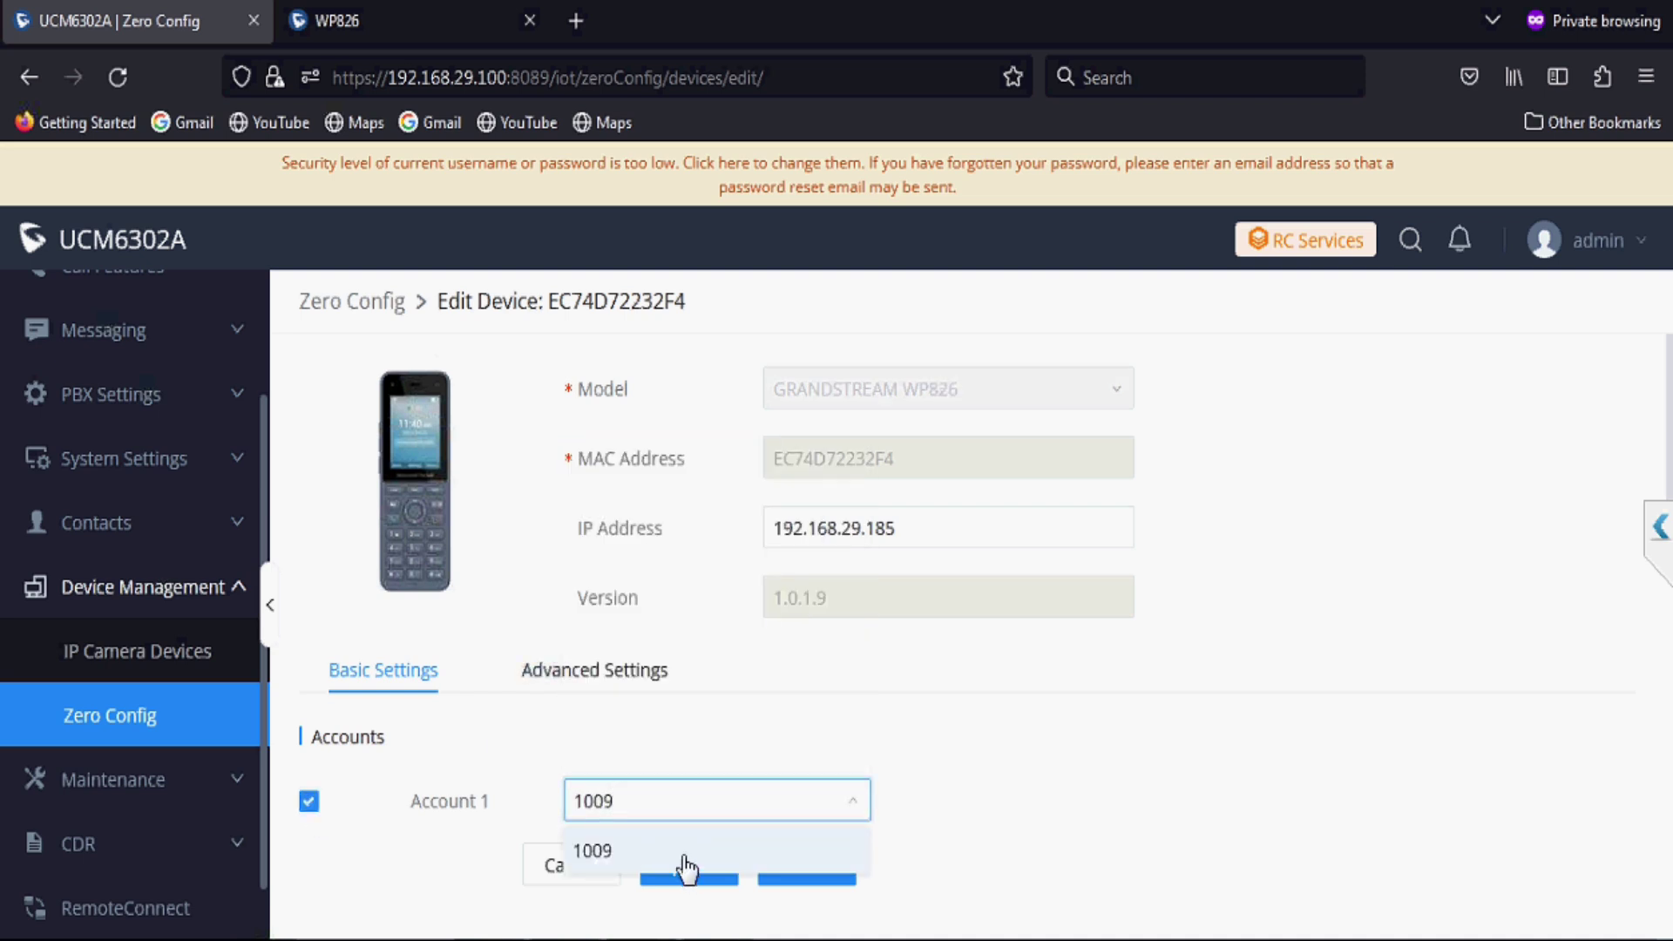
left_click(686, 863)
left_click(689, 867)
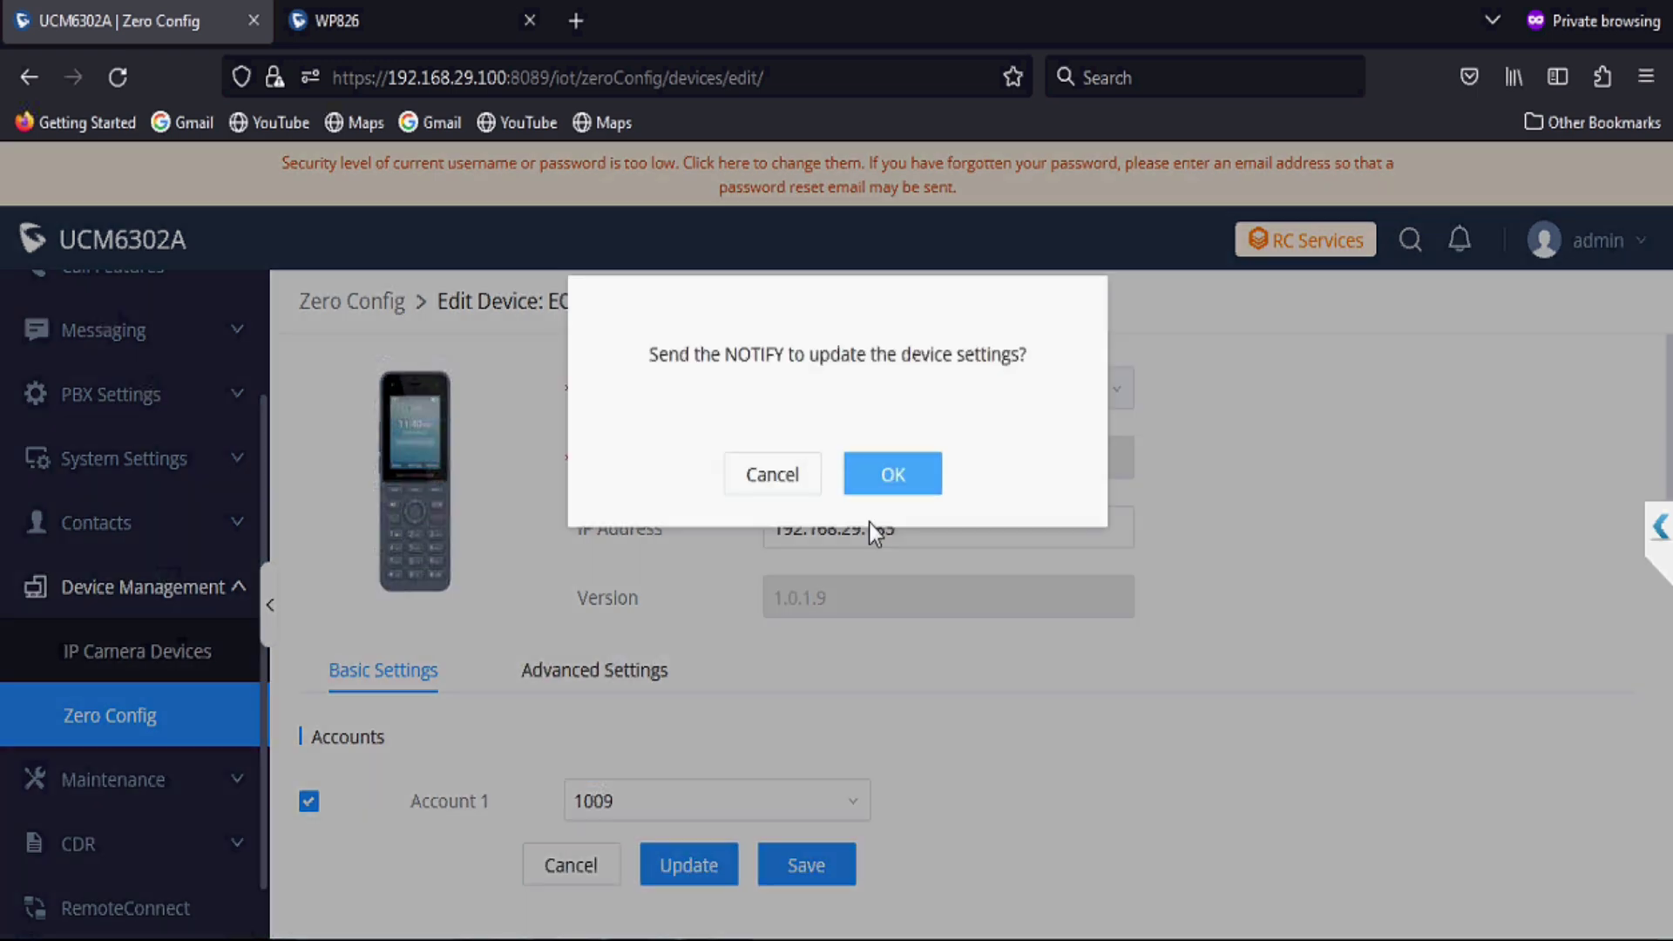
left_click(895, 478)
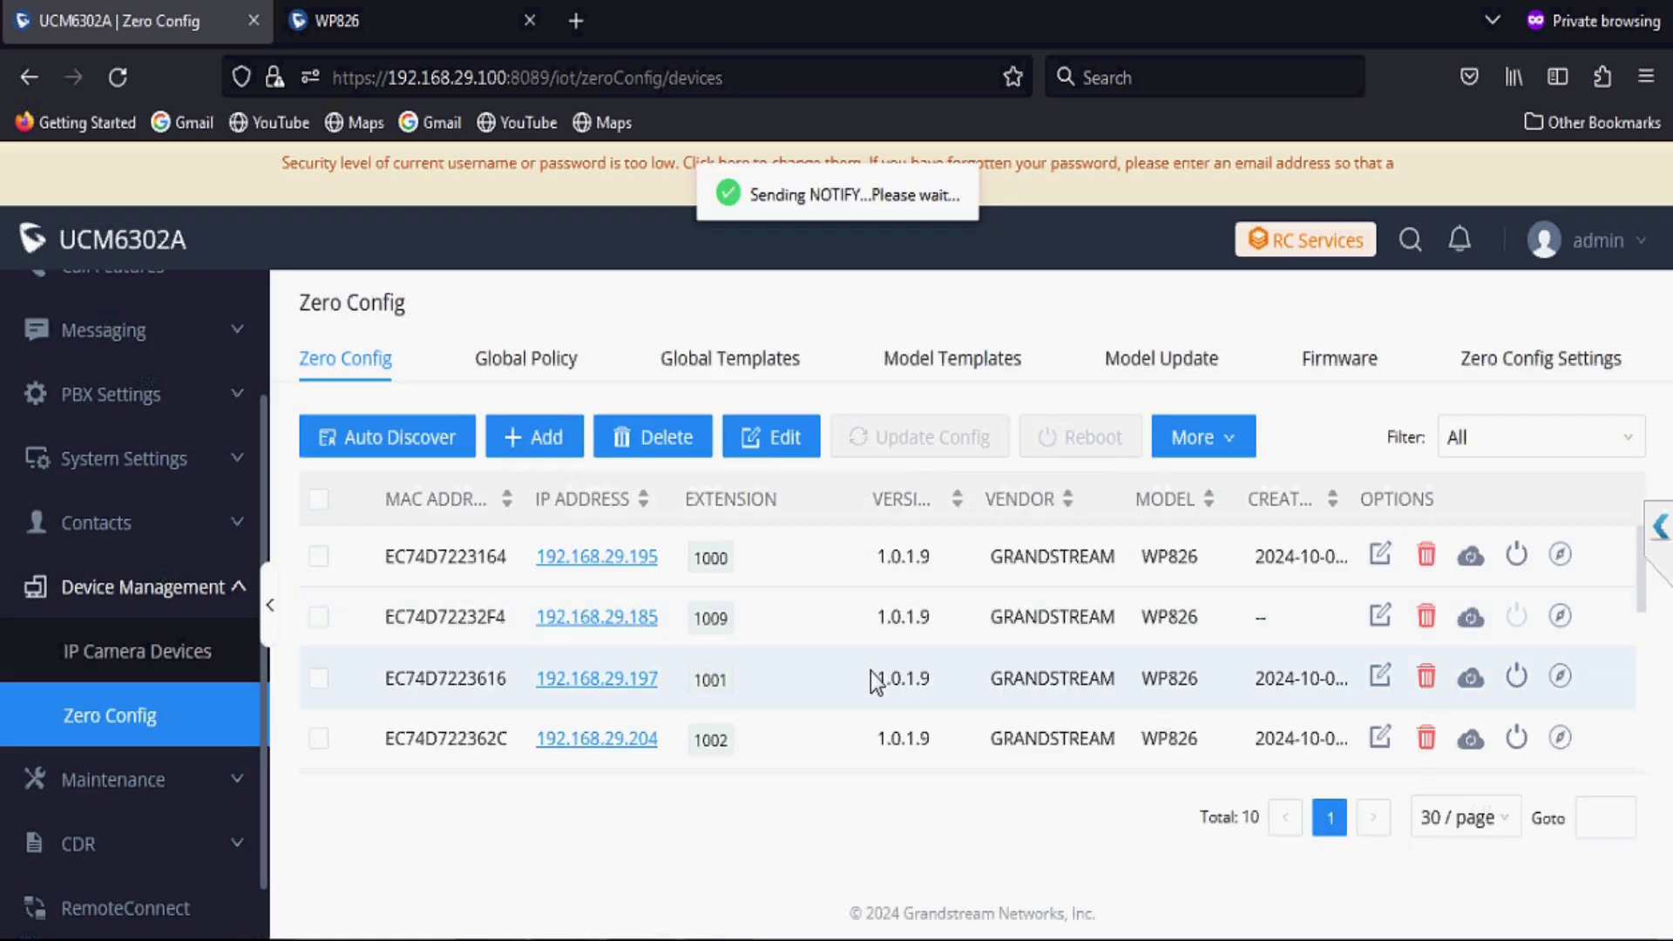
scroll(872, 675, "down", 2)
scroll(871, 671, "down", 3)
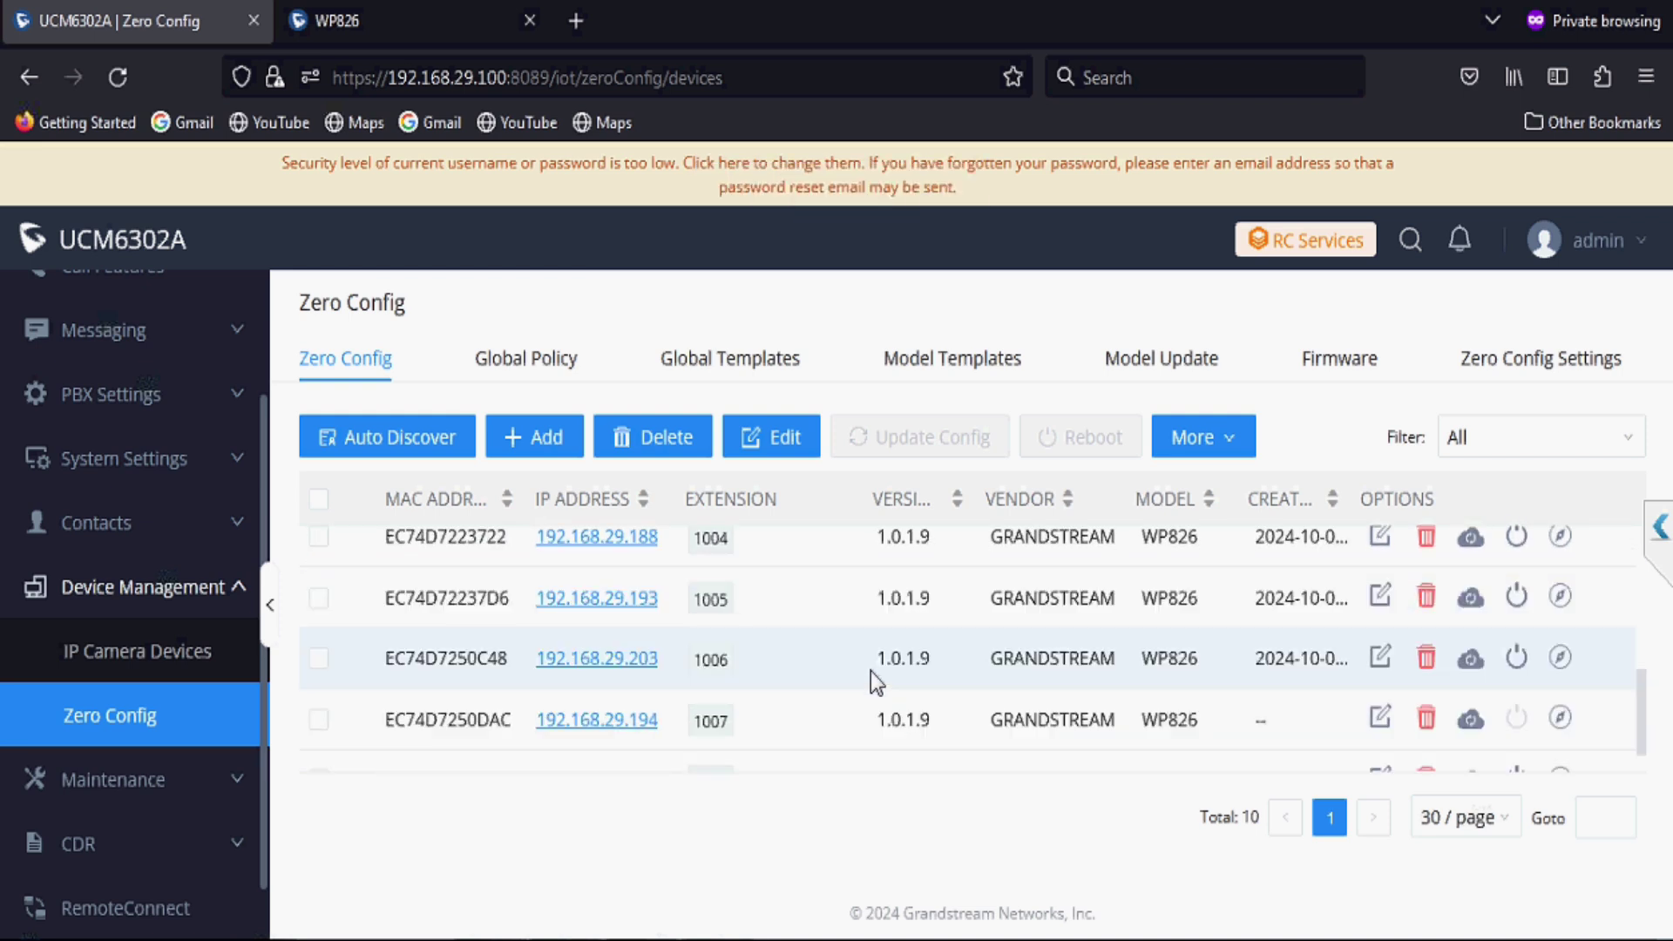
scroll(876, 680, "up", 5)
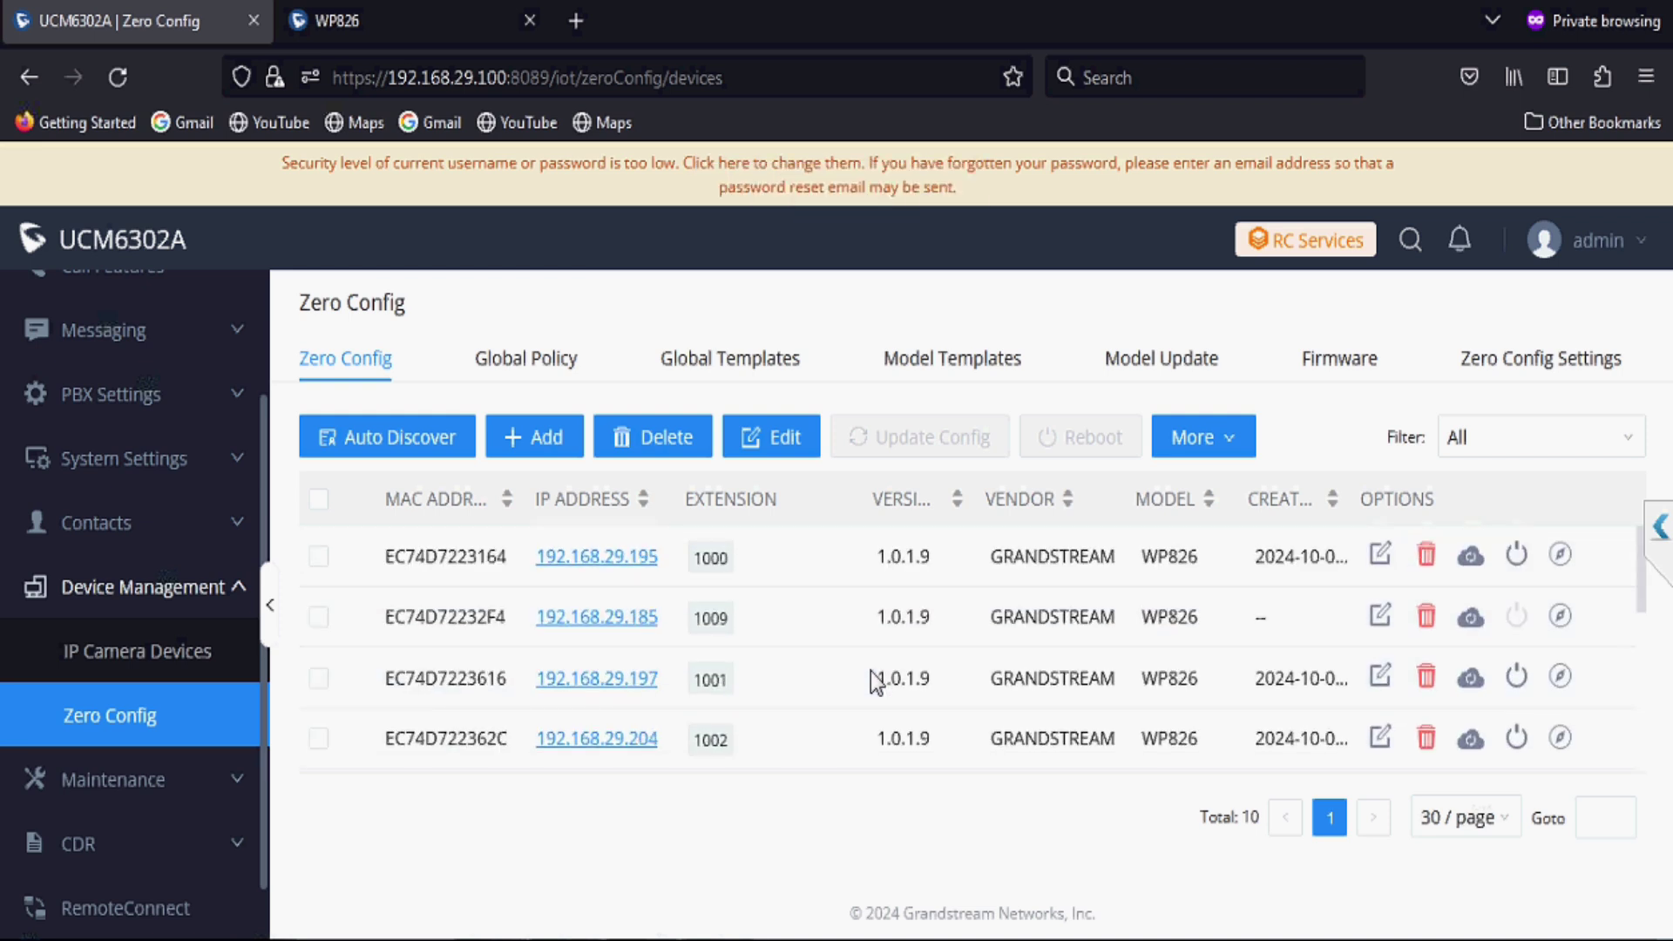
key("F5")
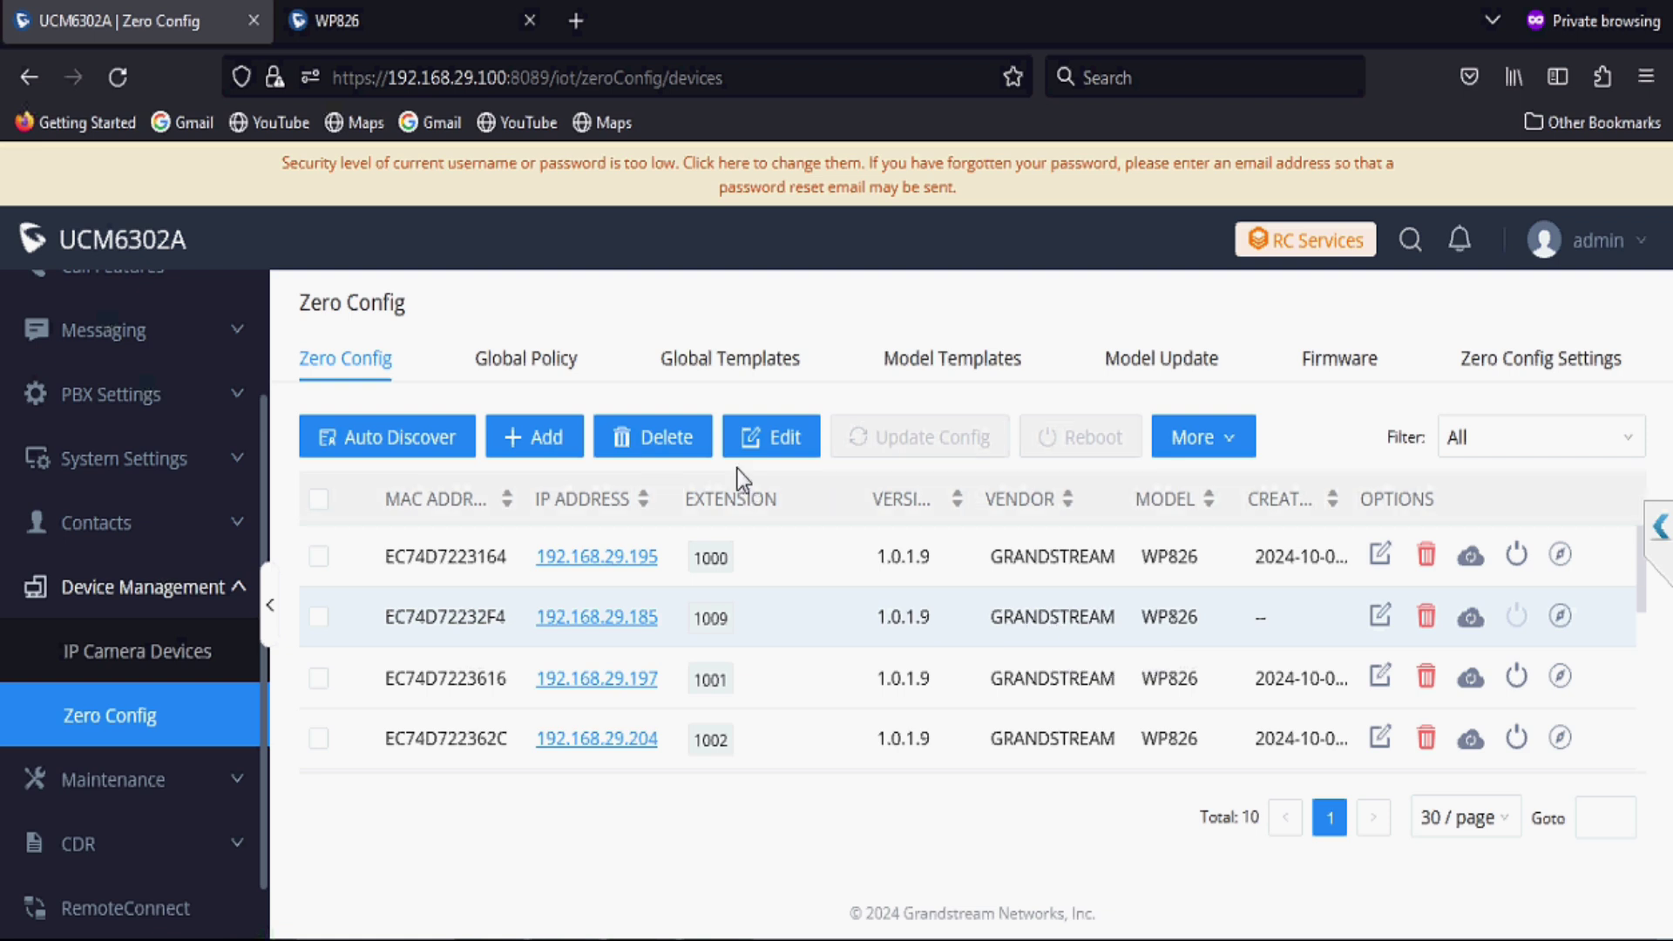
key("F5")
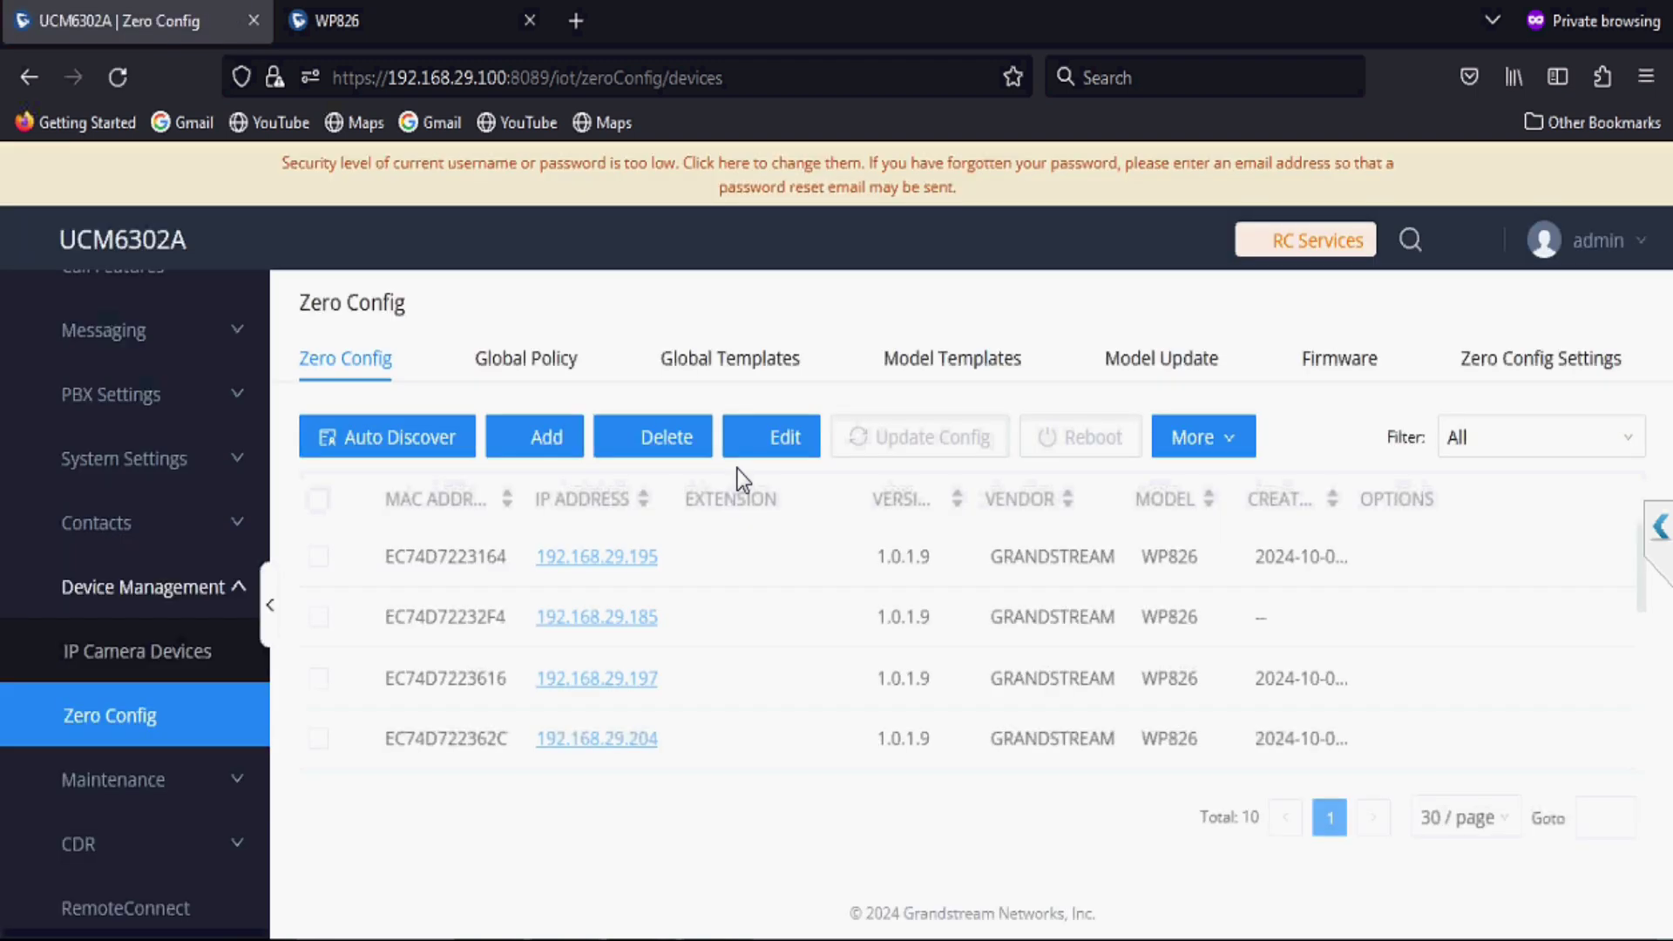
key("F5")
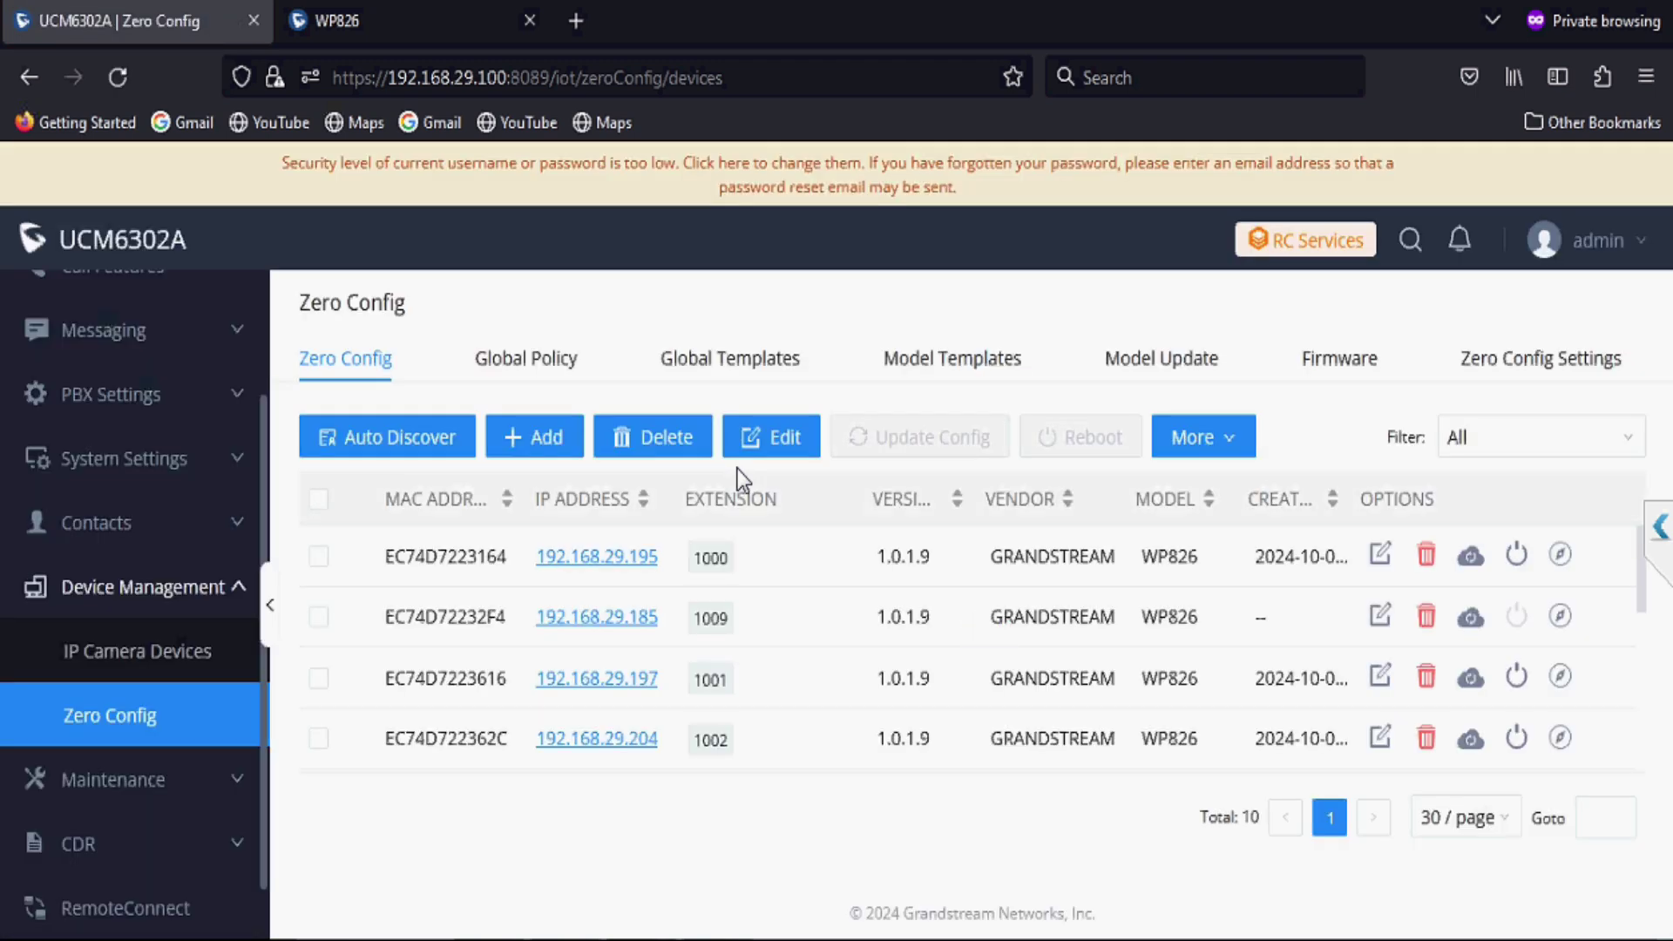
Step: Reload and review the WP826 handset's Codec Settings page, then go back to the UCM device list
left_click(442, 23)
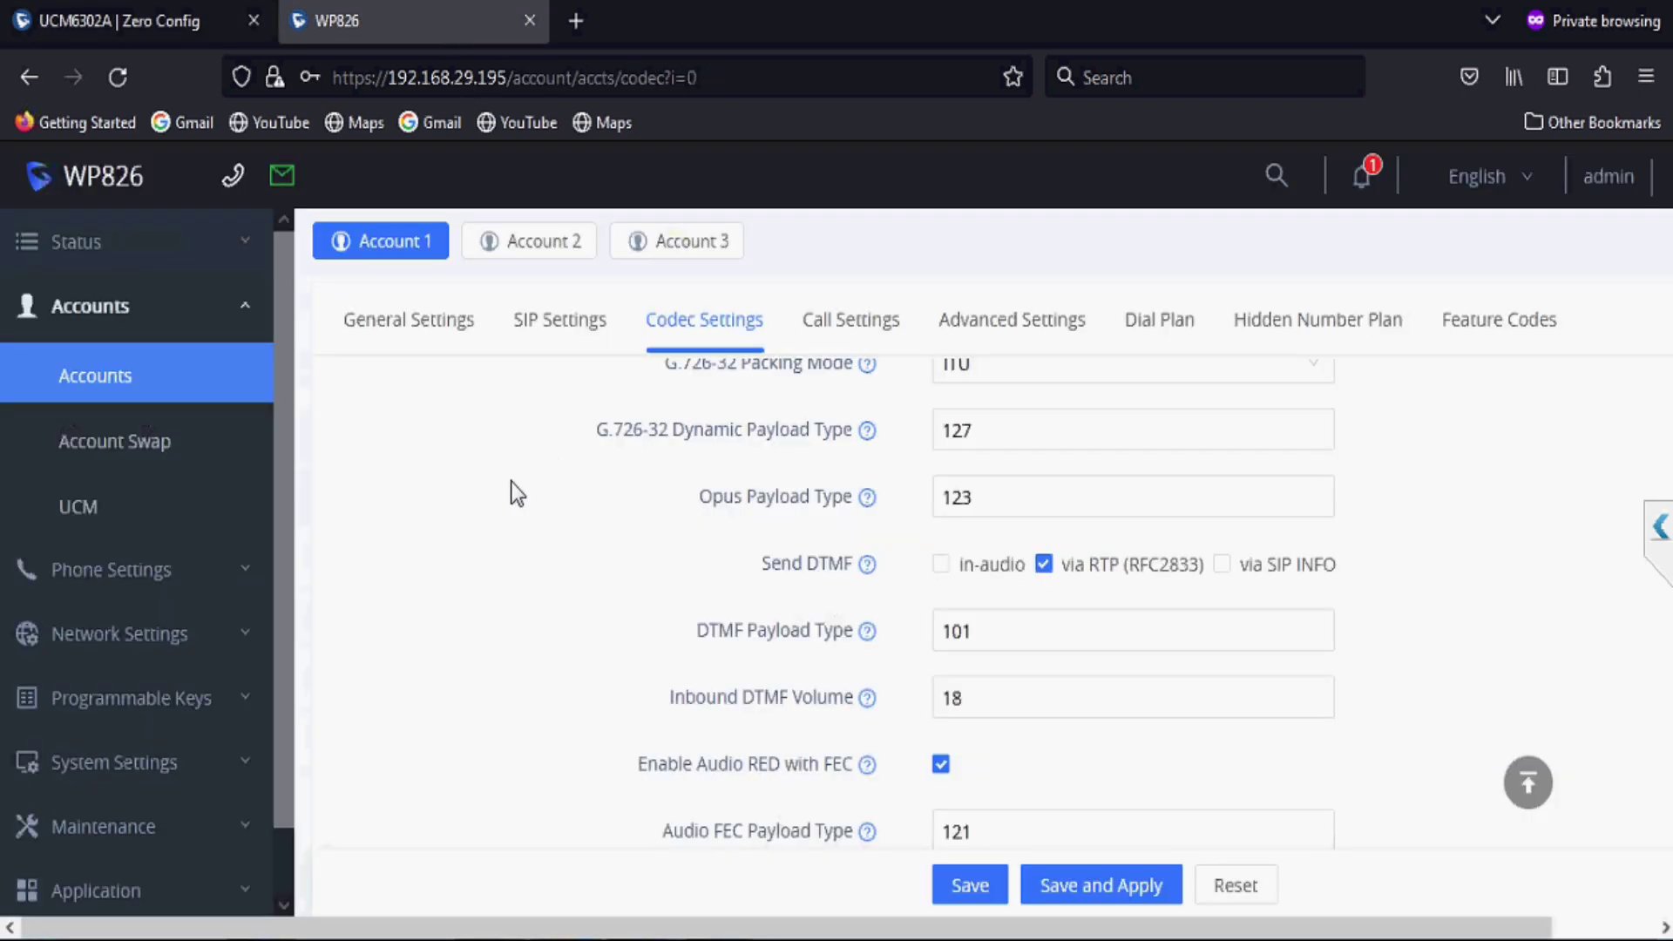
key("F5")
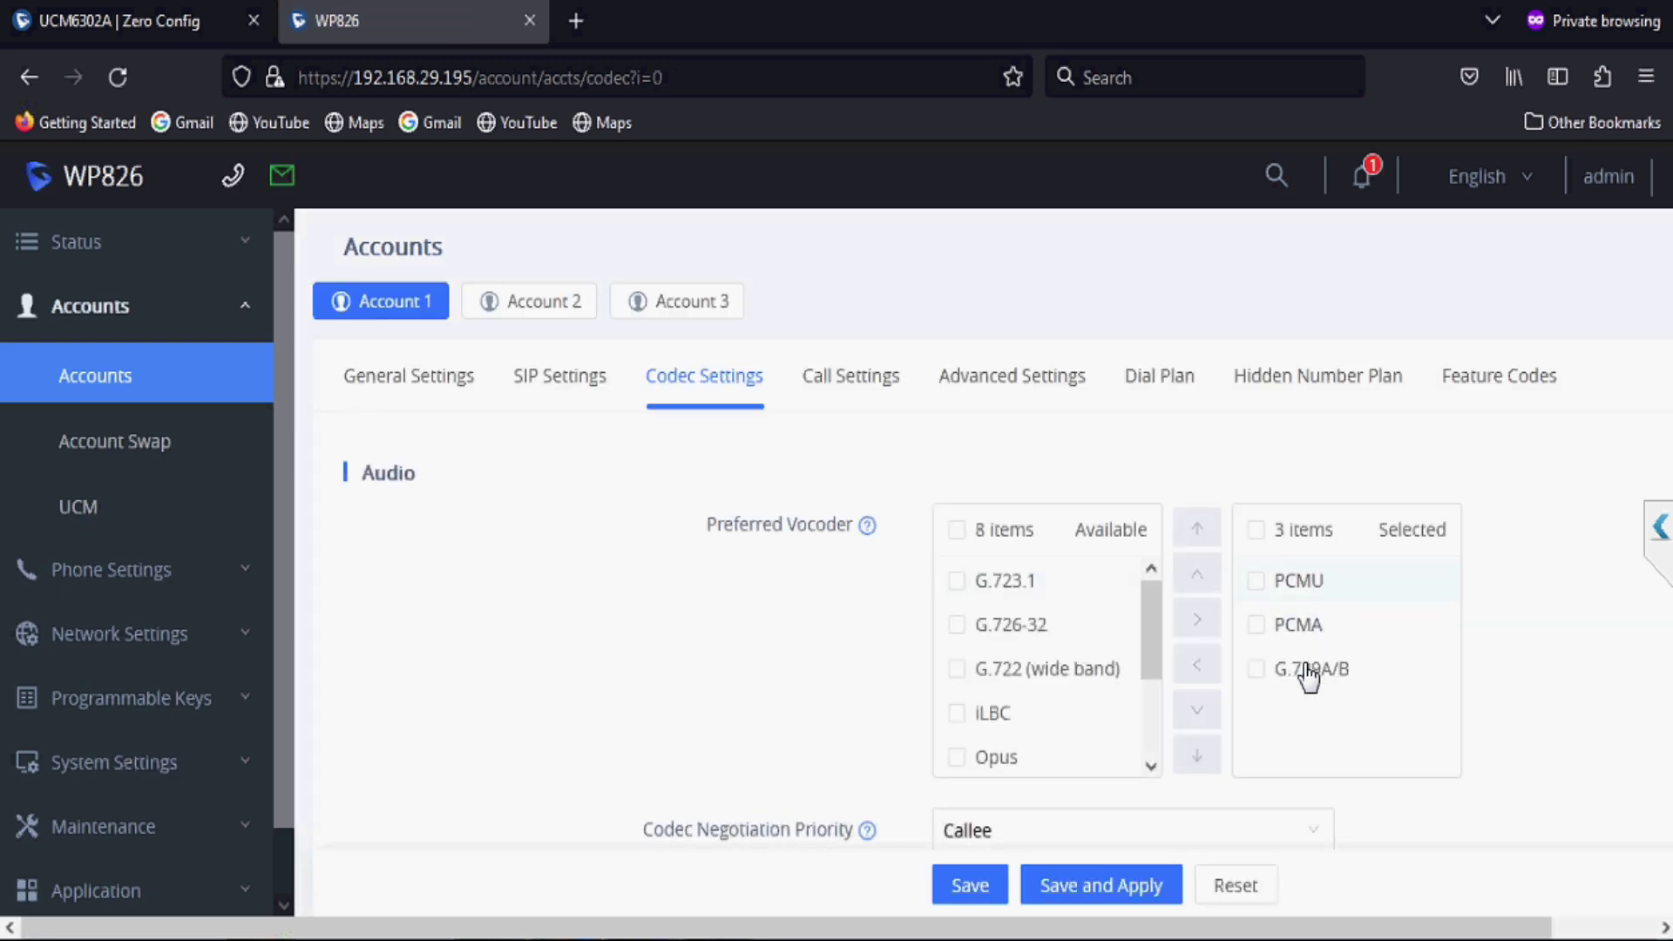
scroll(1309, 676, "down", 3)
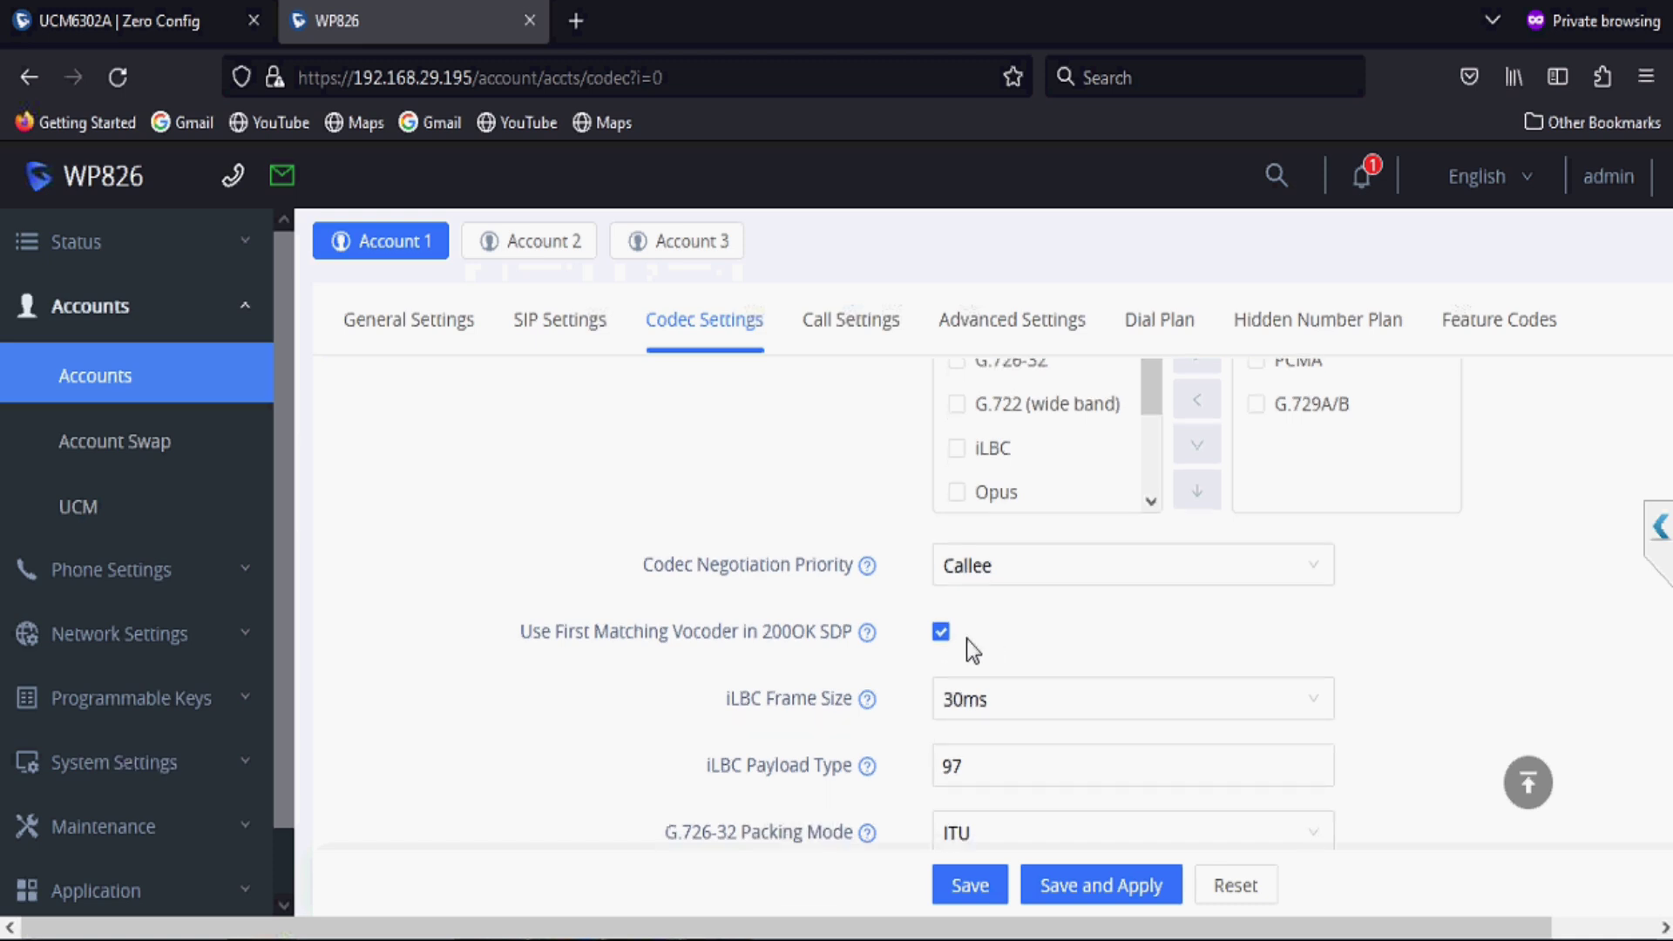
scroll(965, 639, "down", 3)
scroll(966, 639, "down", 2)
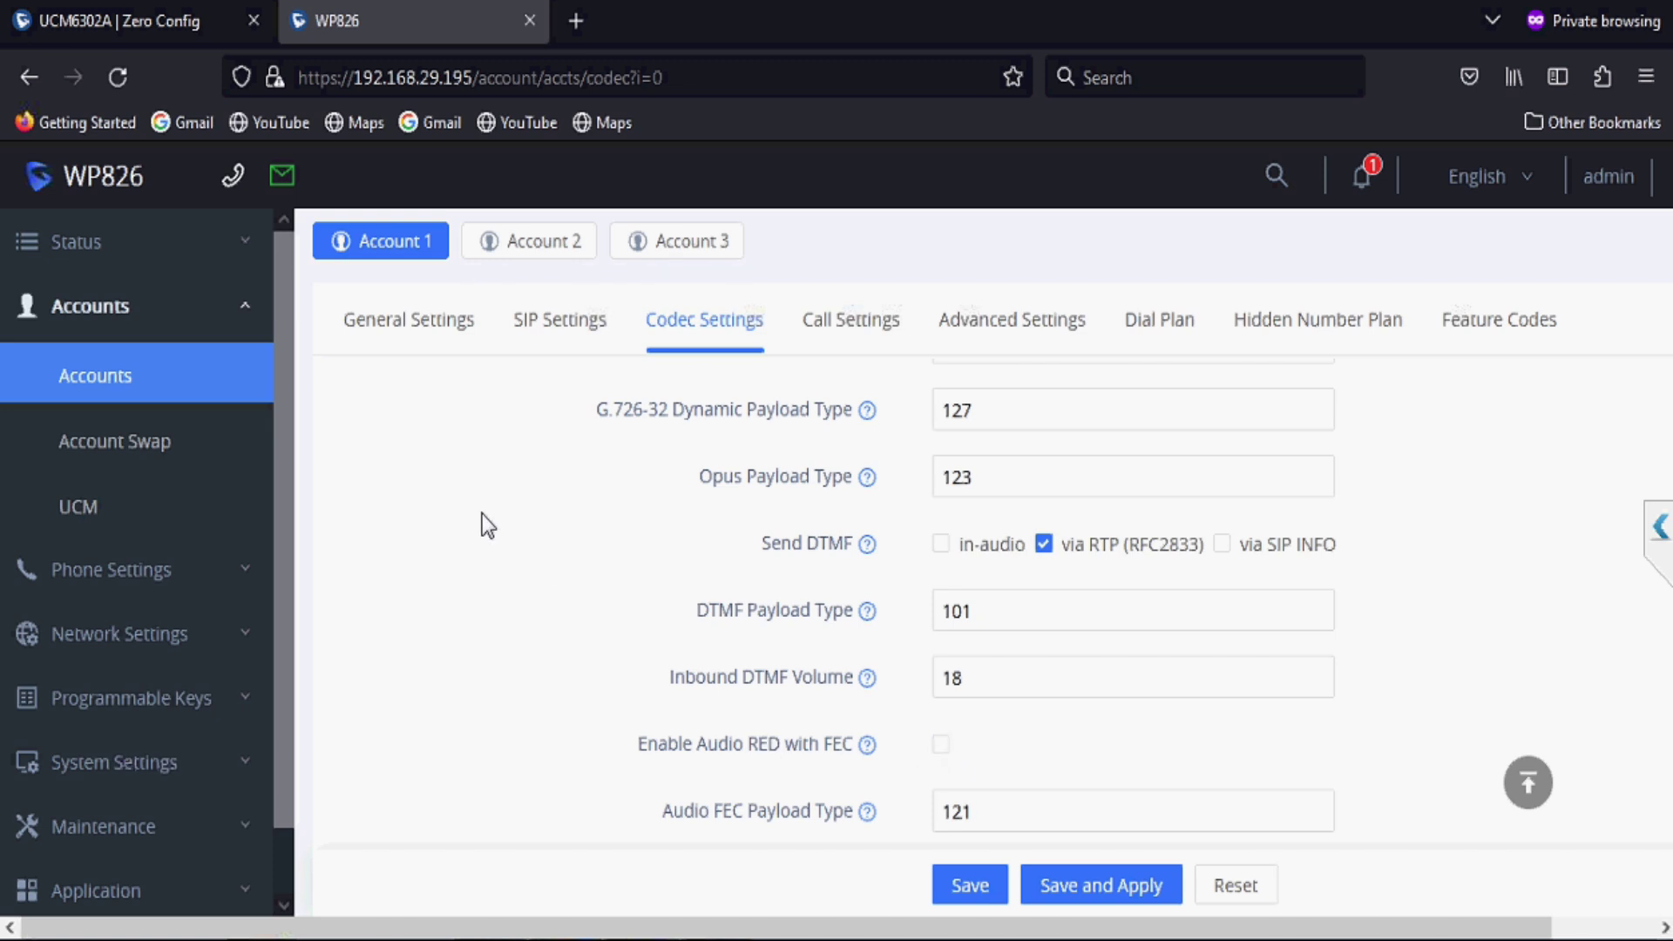
left_click(168, 19)
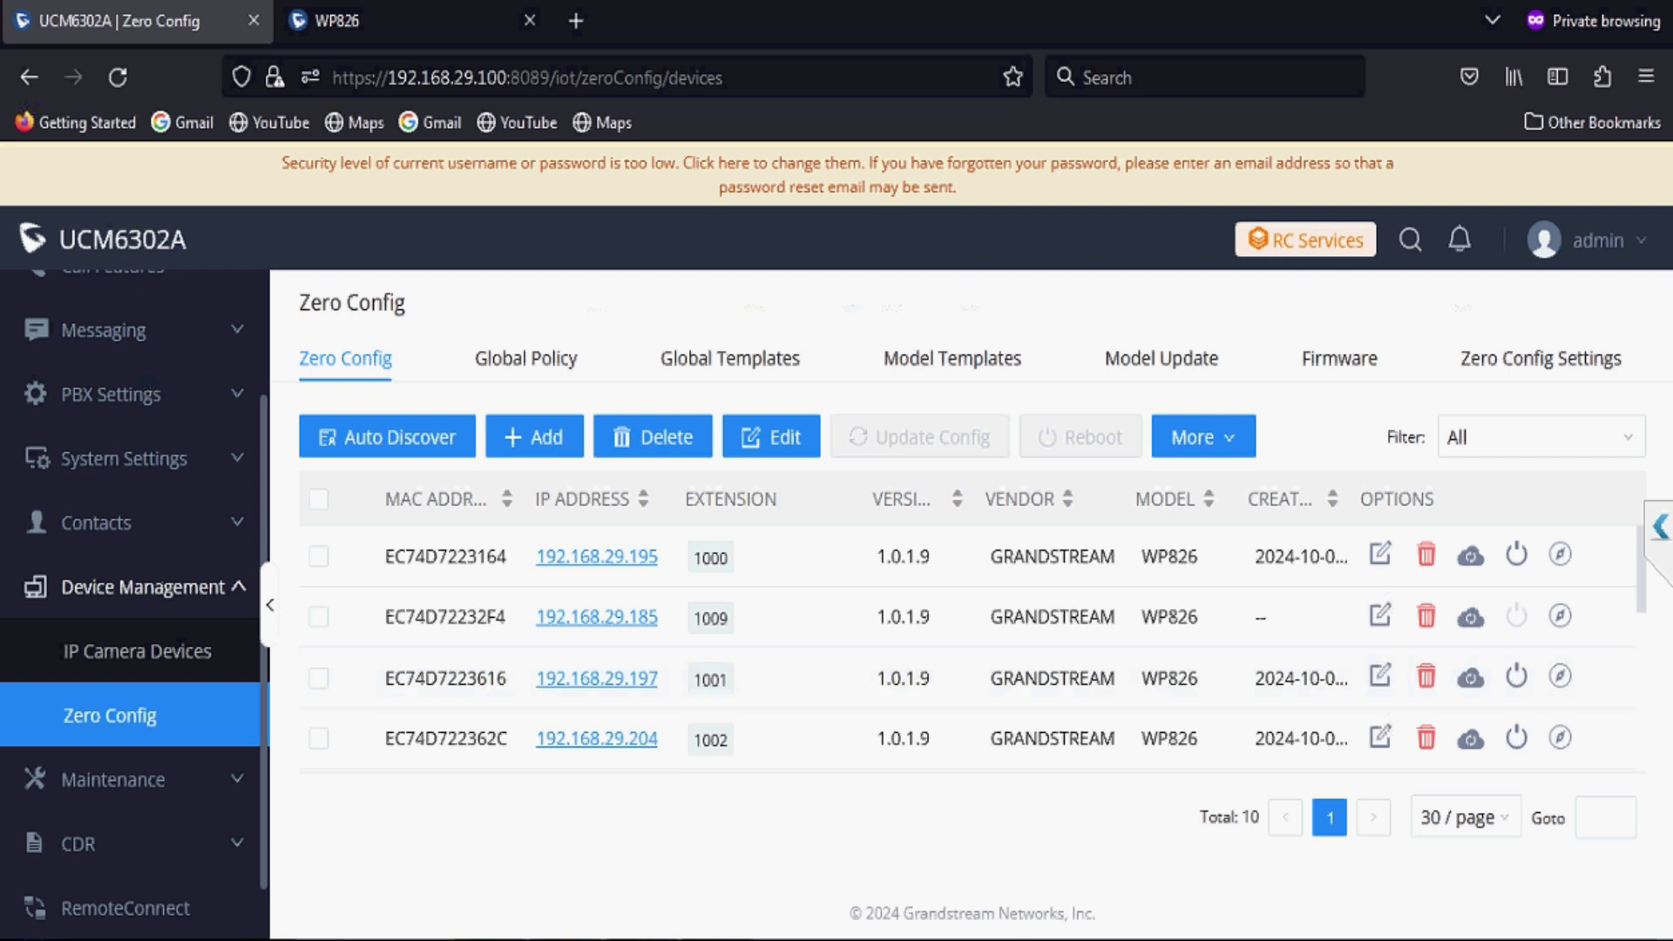
Step: Give phone EC74D722328E extension 1010 on Account 1, notify it, and reload the device list
left_click(1379, 616)
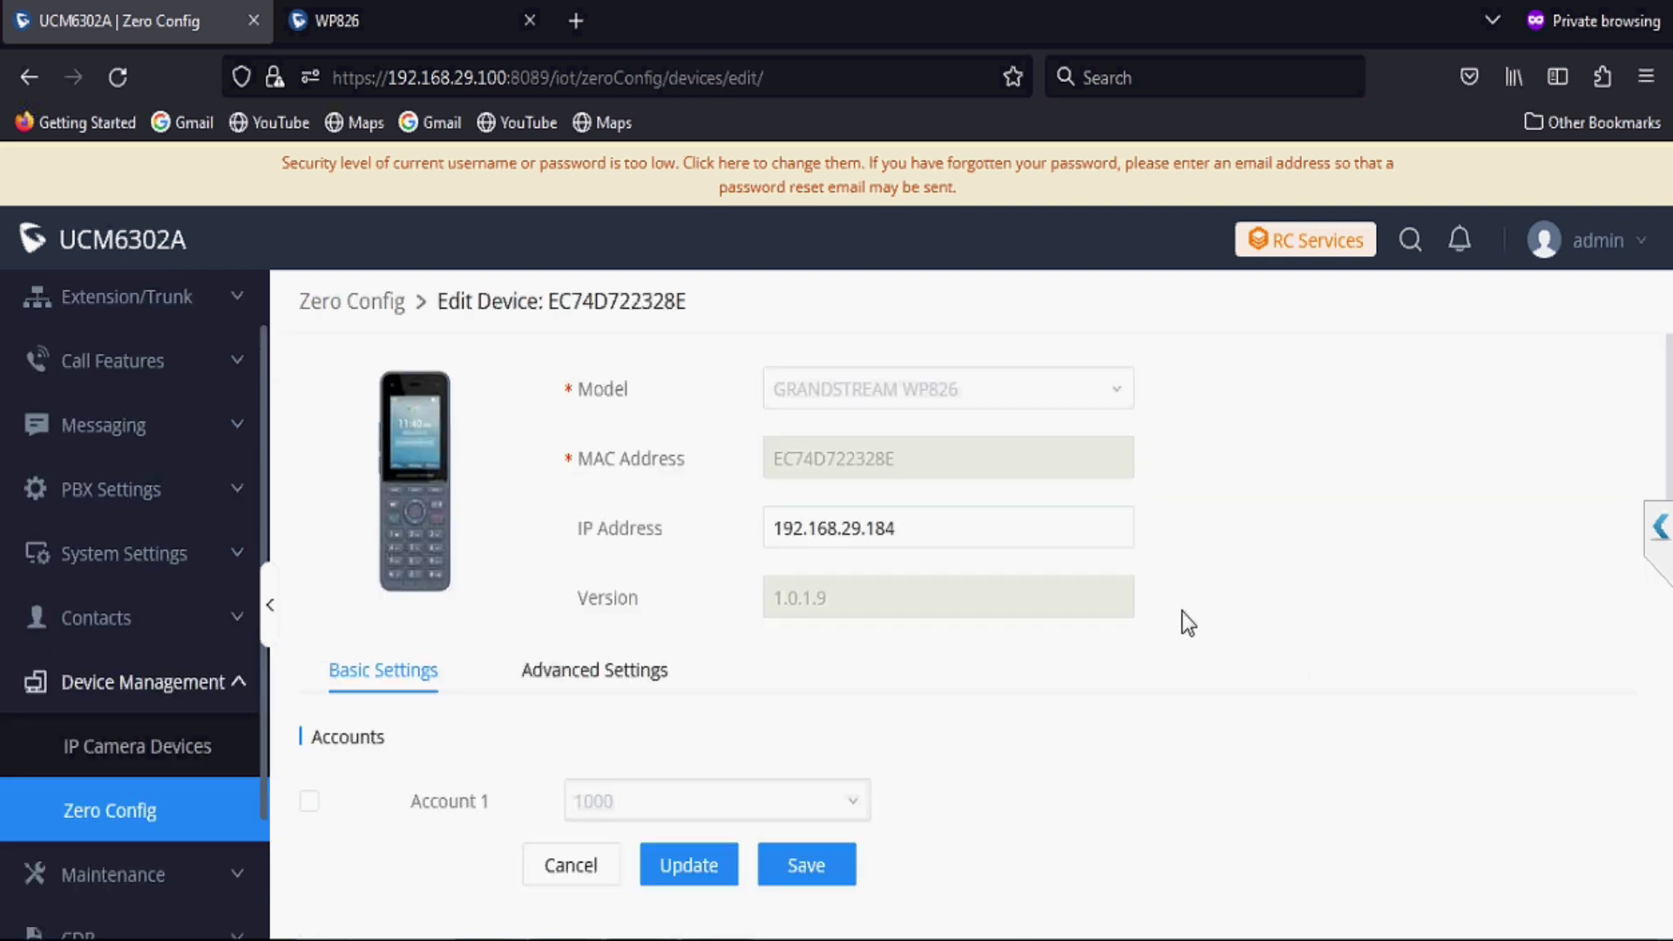
left_click(309, 801)
left_click(607, 817)
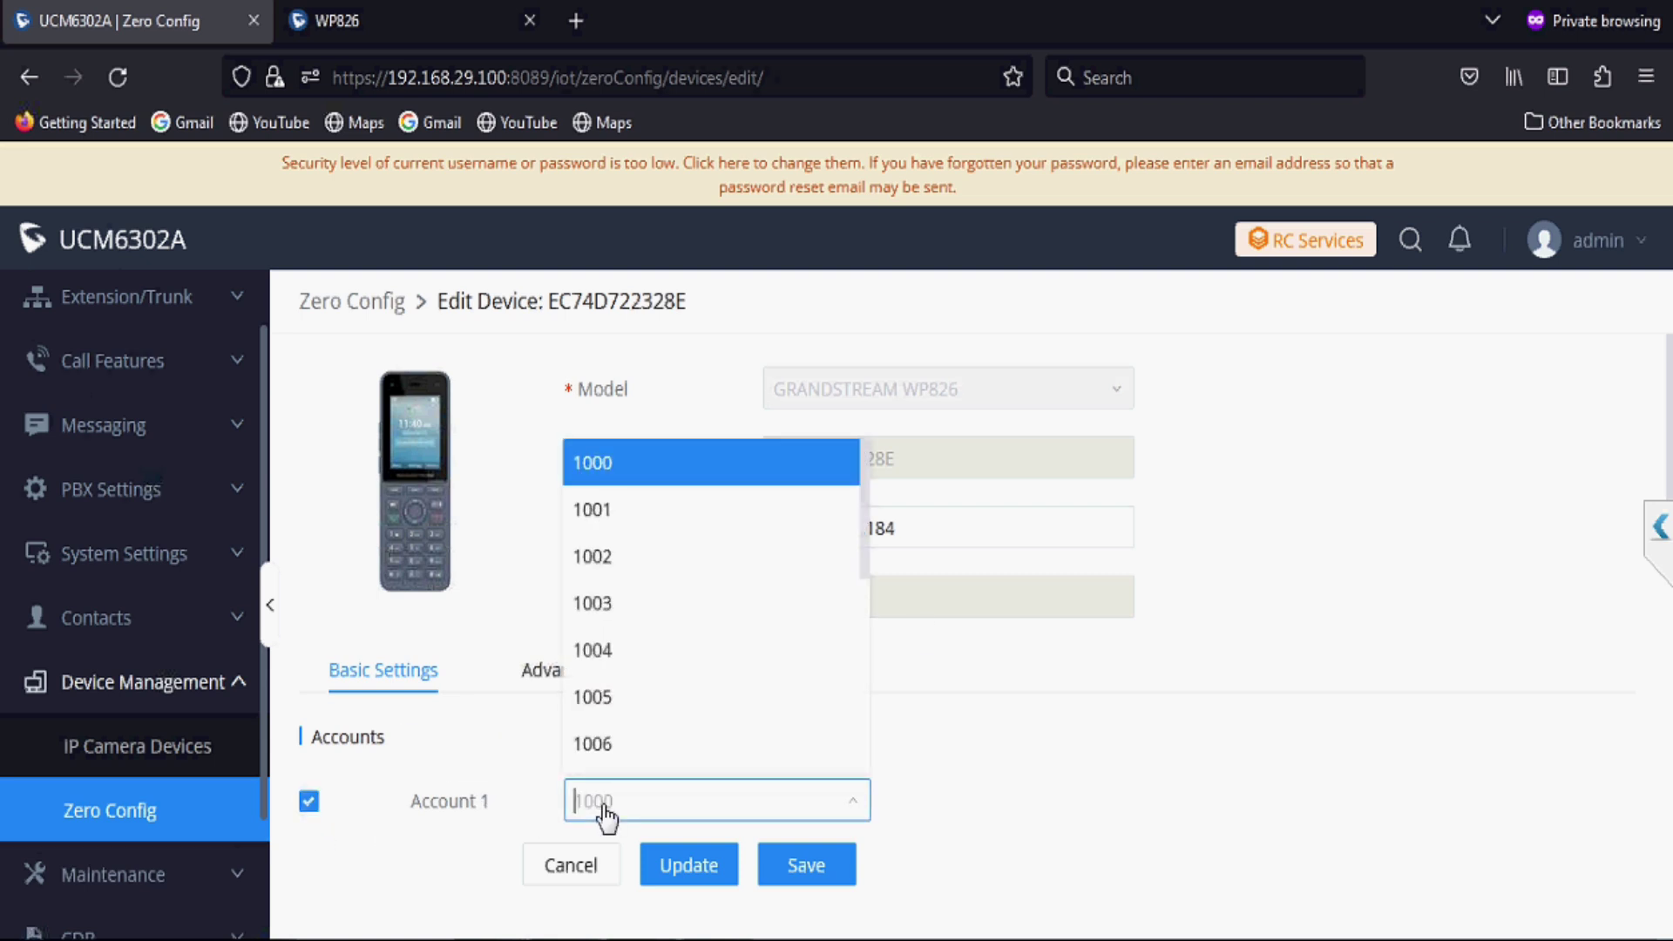
type("1010")
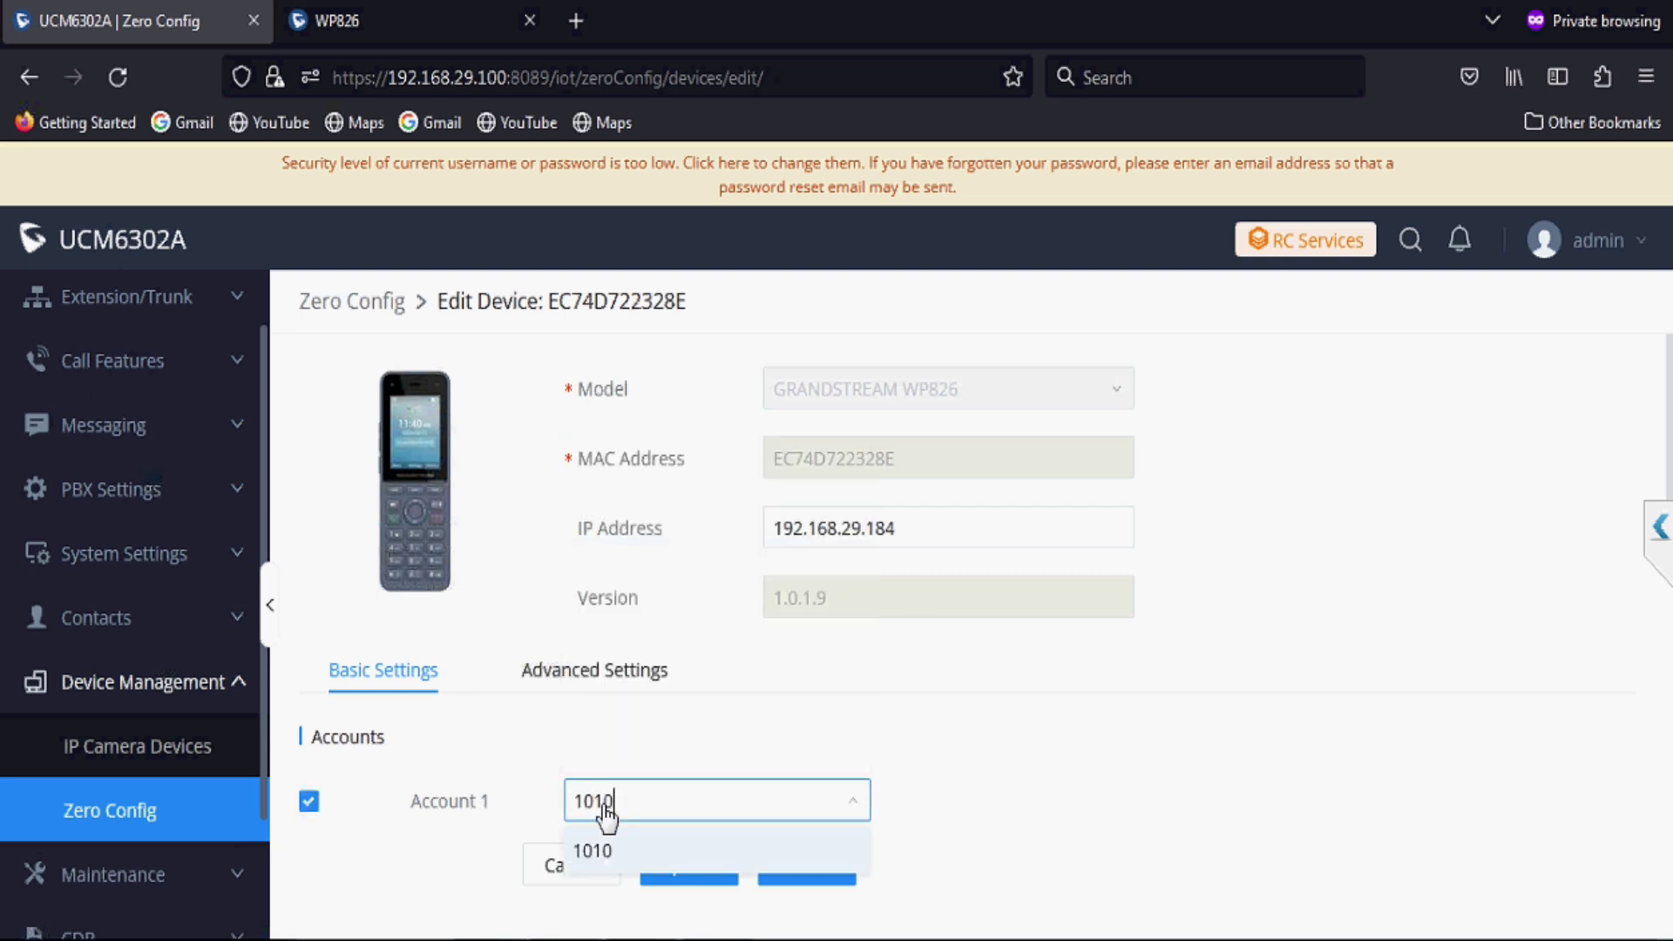
left_click(645, 862)
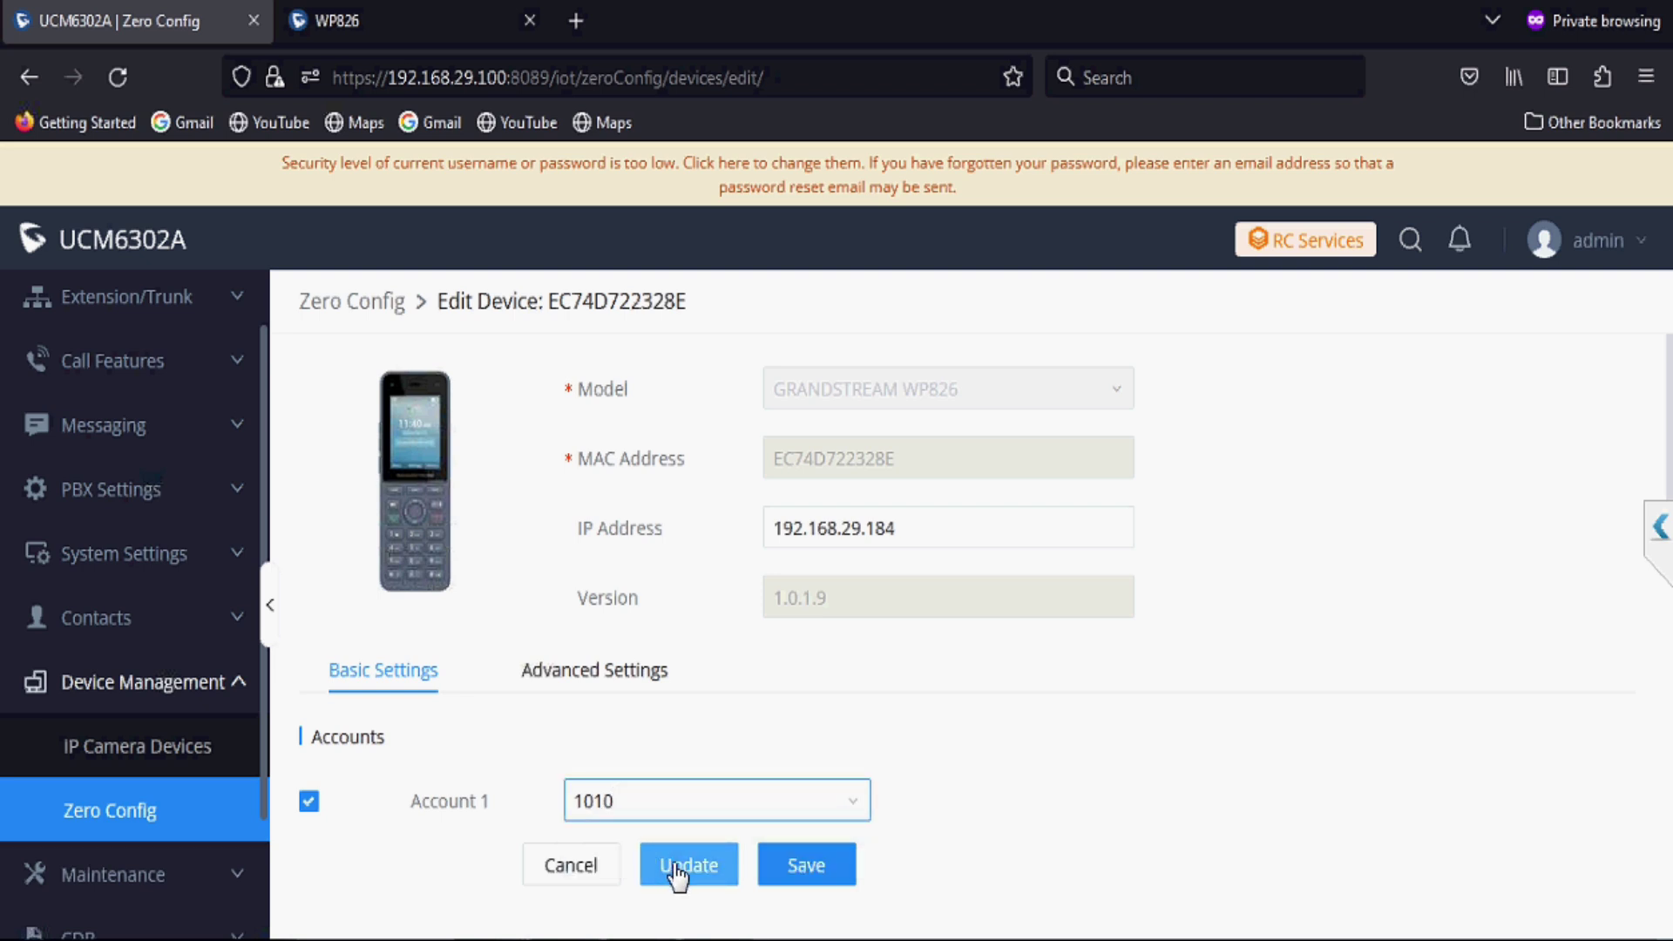
left_click(679, 867)
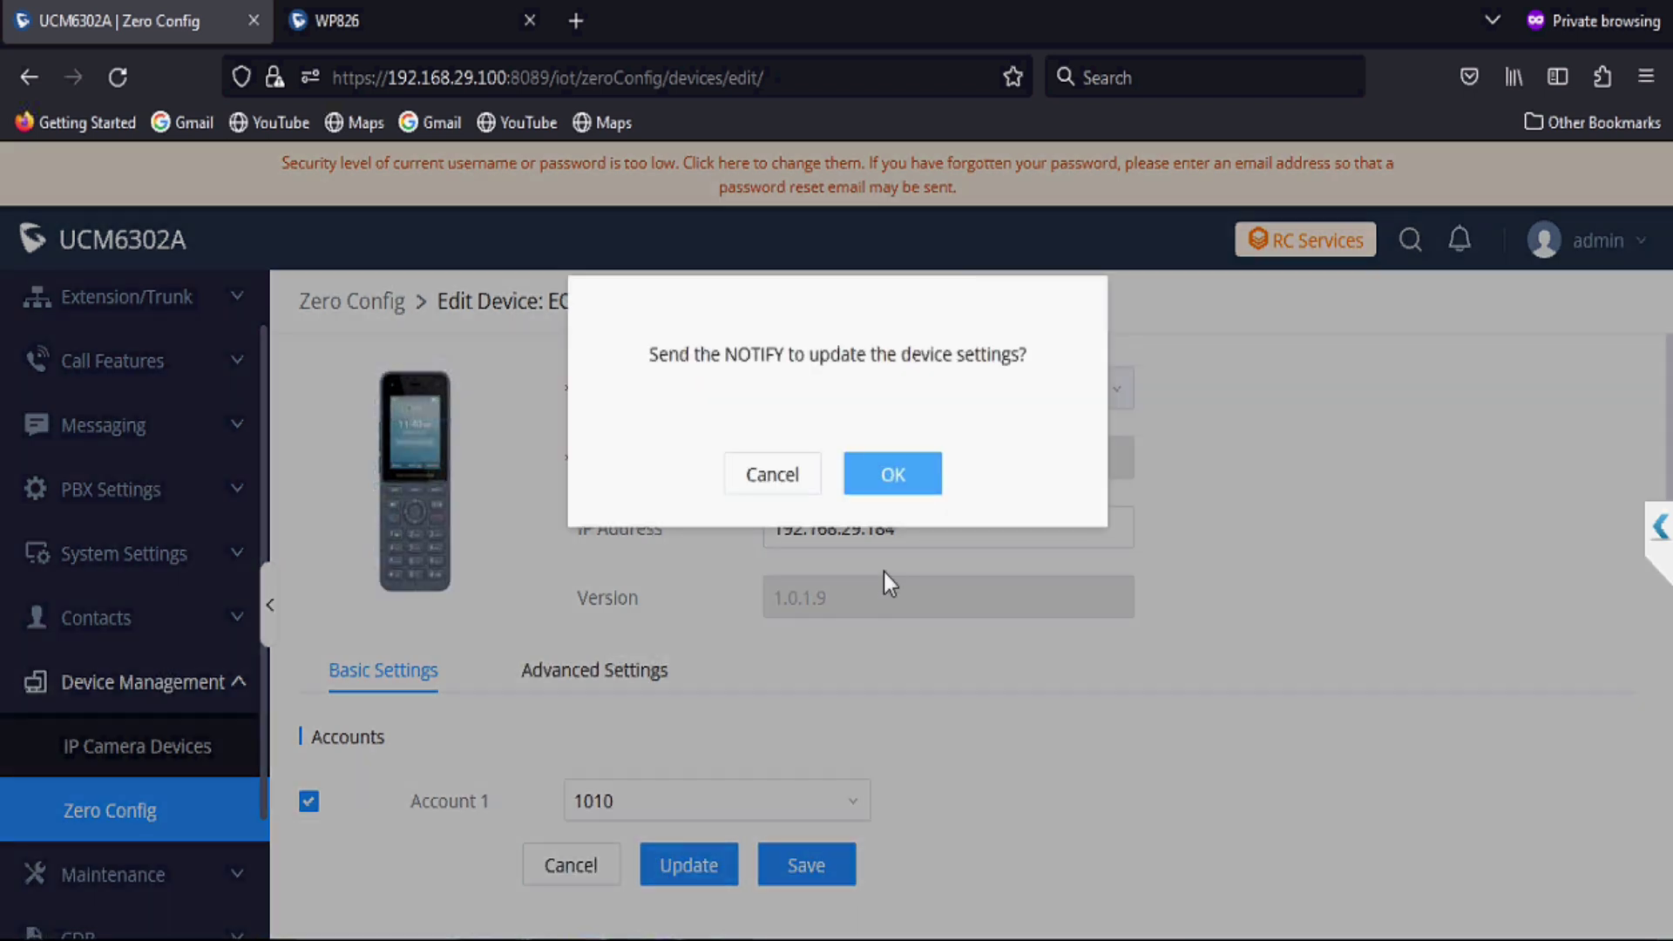
left_click(893, 477)
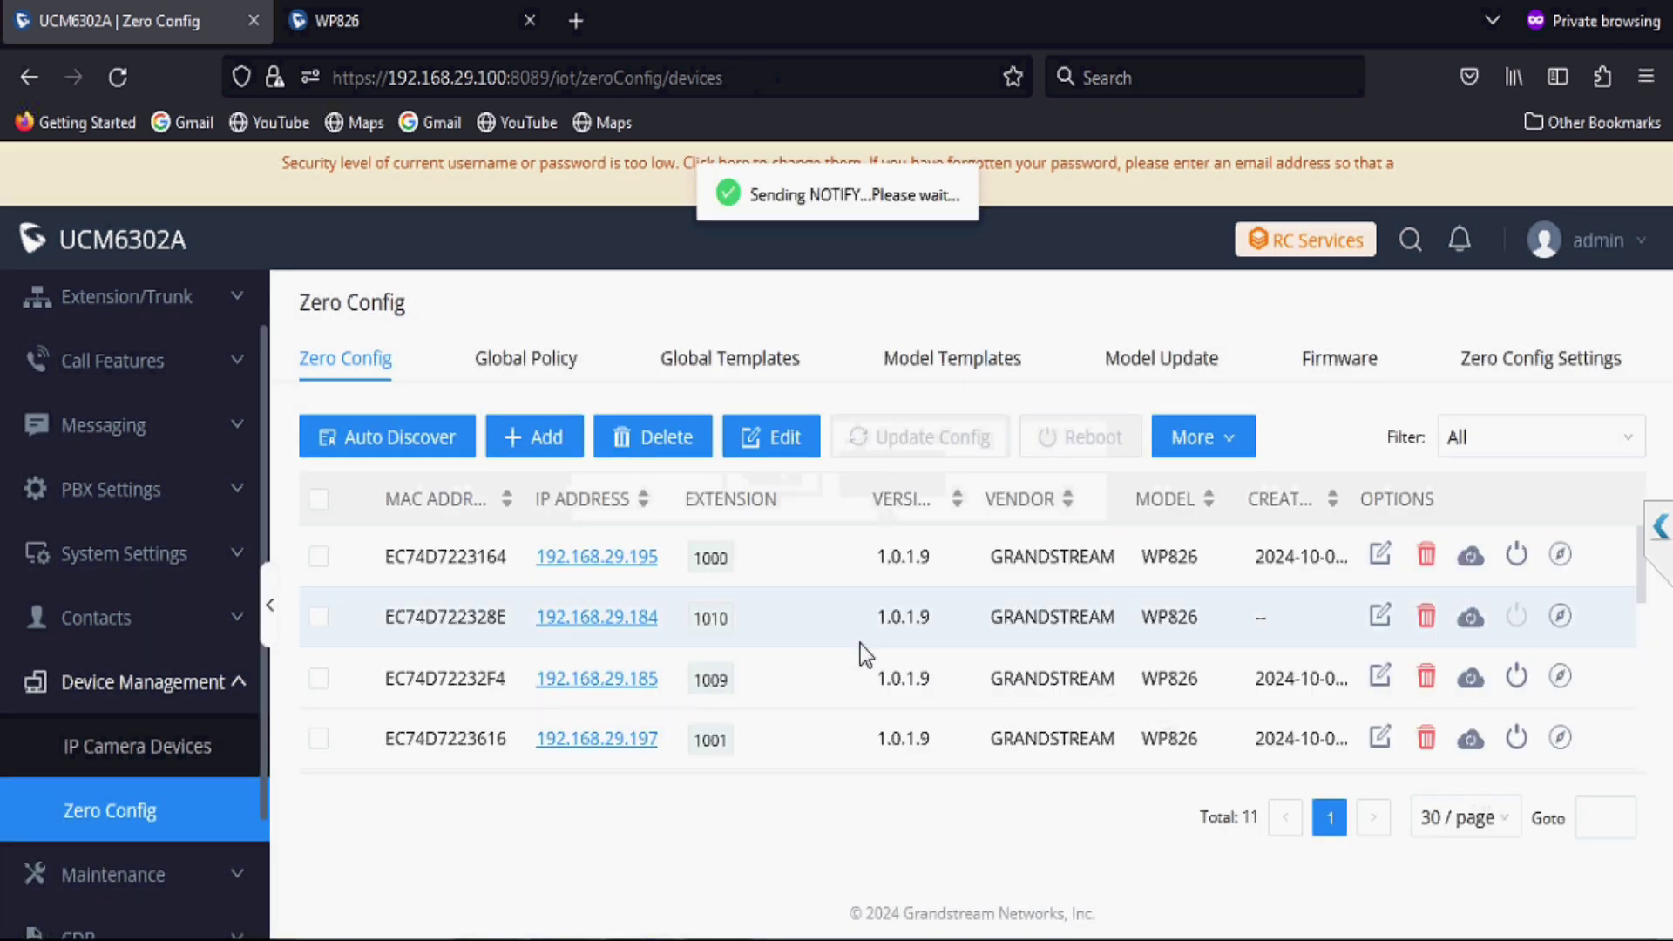
key("F5")
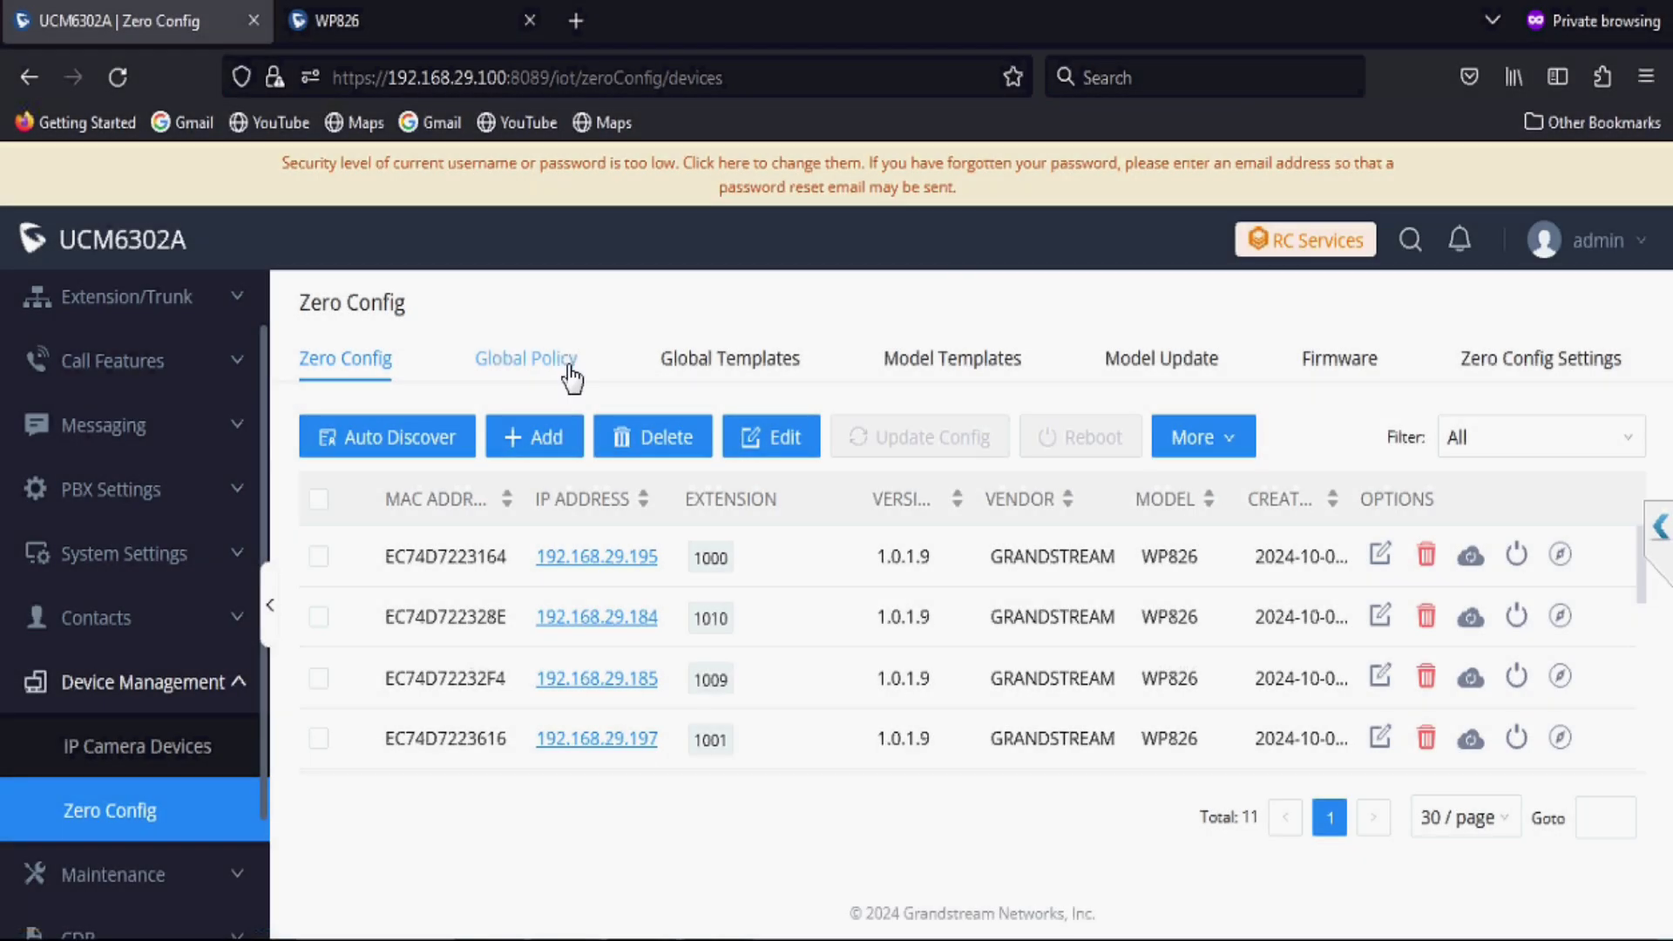
Step: Enable a custom Firmware Source in the Global Policy Maintenance settings, using HTTP
left_click(568, 364)
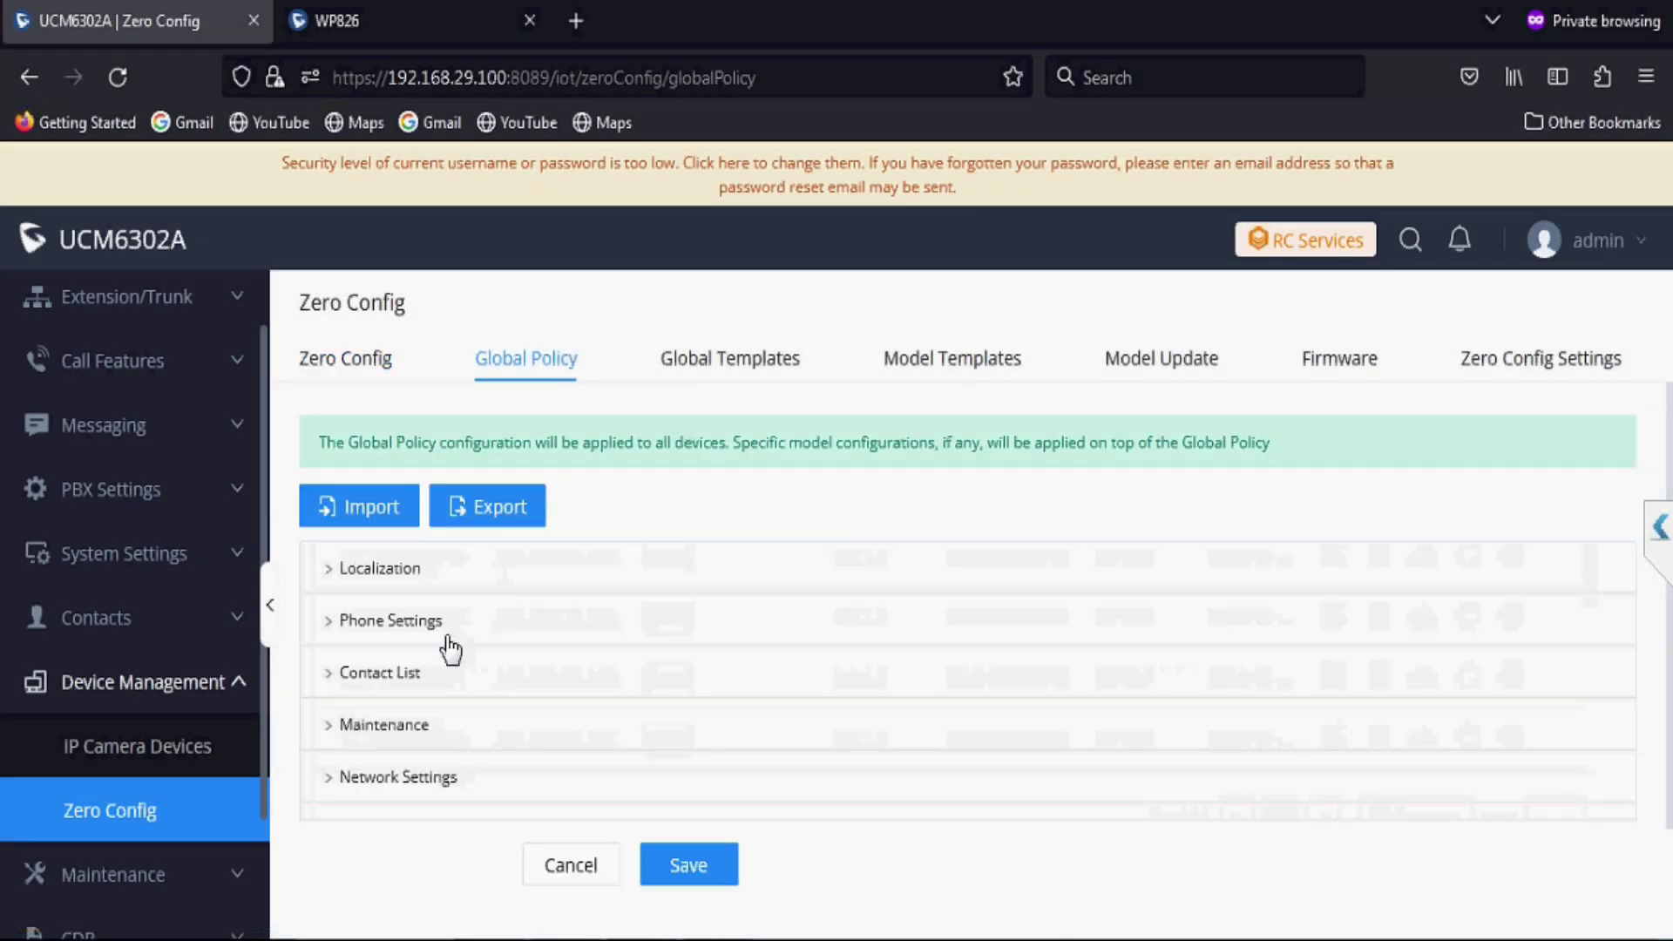
left_click(335, 734)
scroll(334, 734, "down", 3)
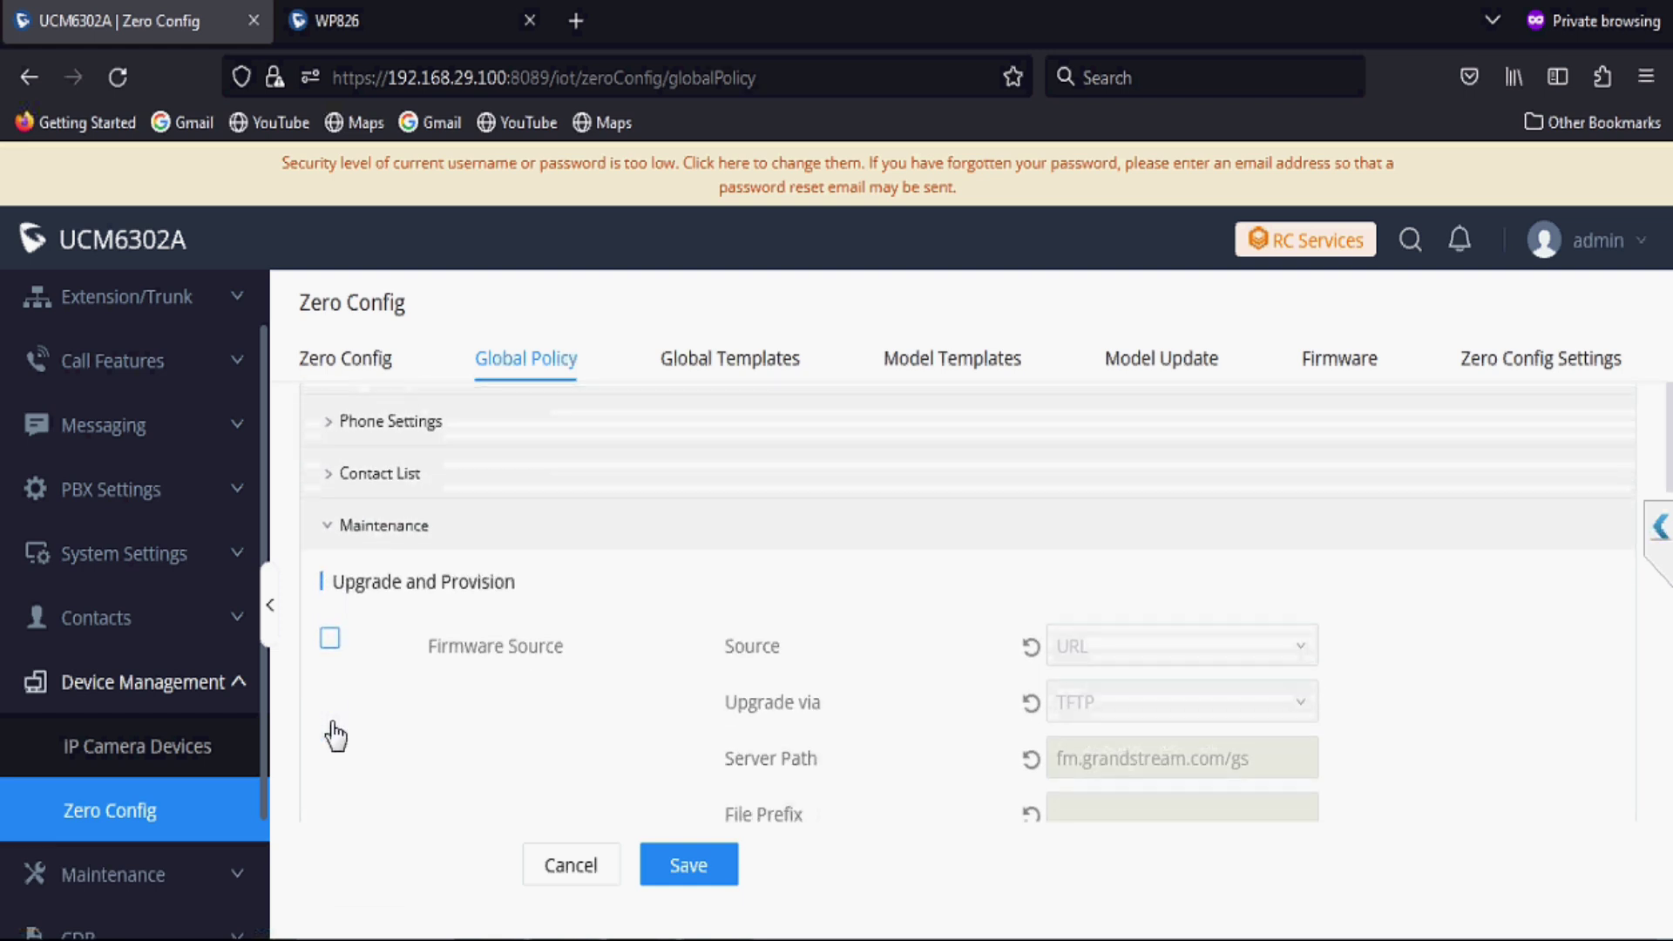
left_click(331, 586)
left_click(1115, 668)
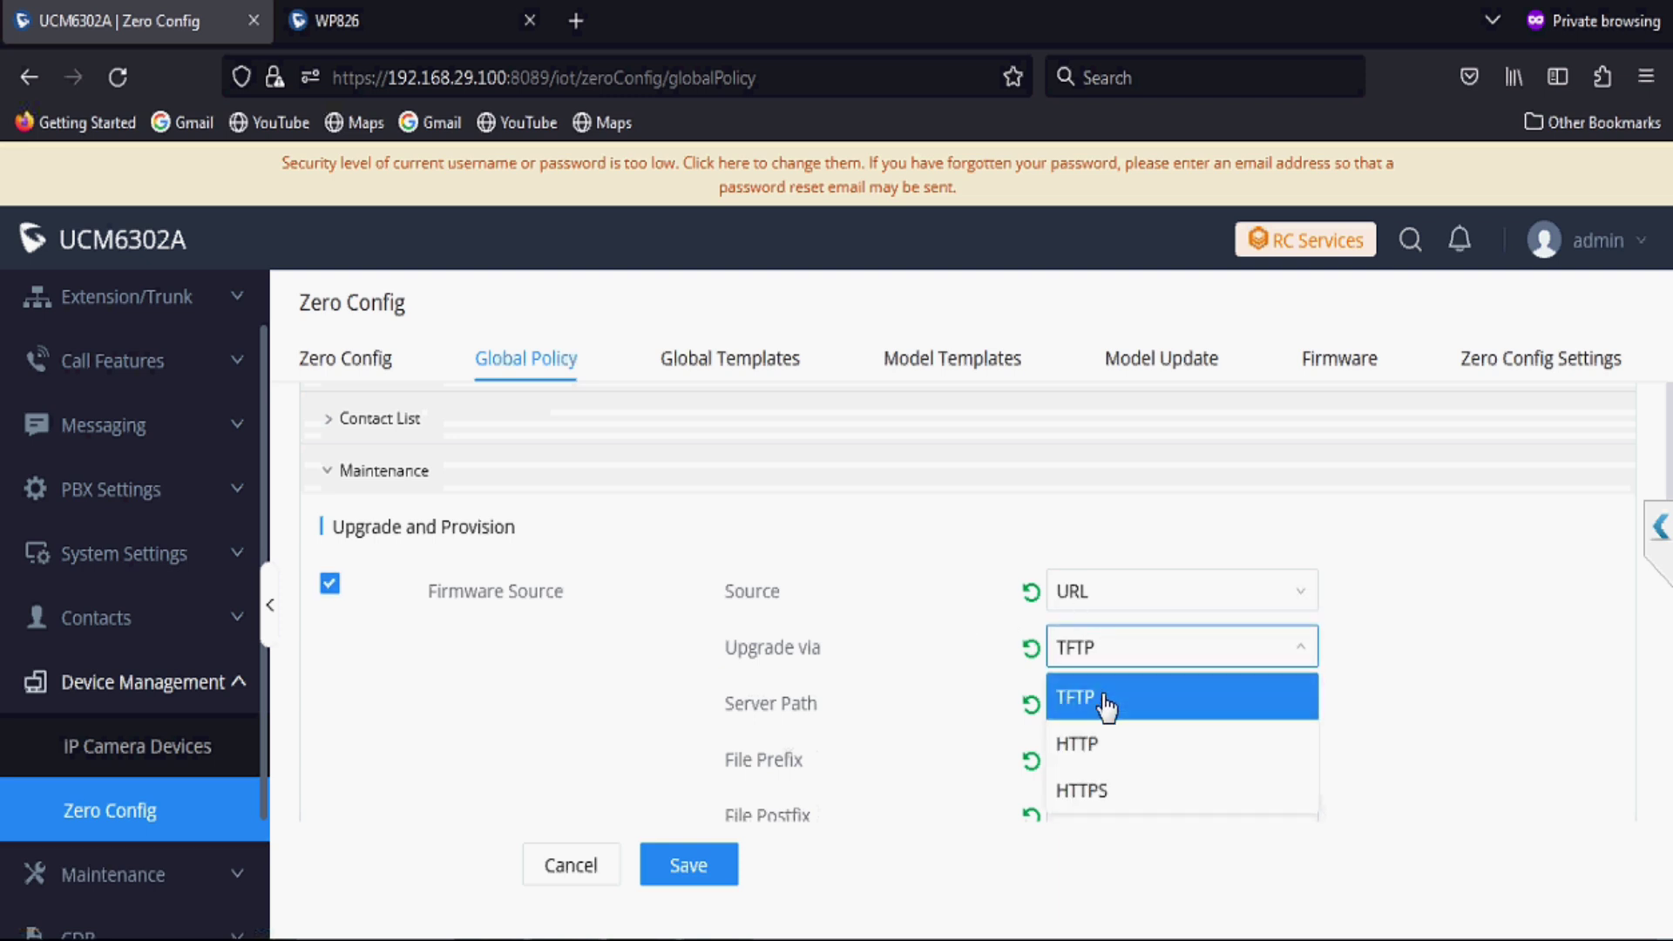
left_click(1087, 745)
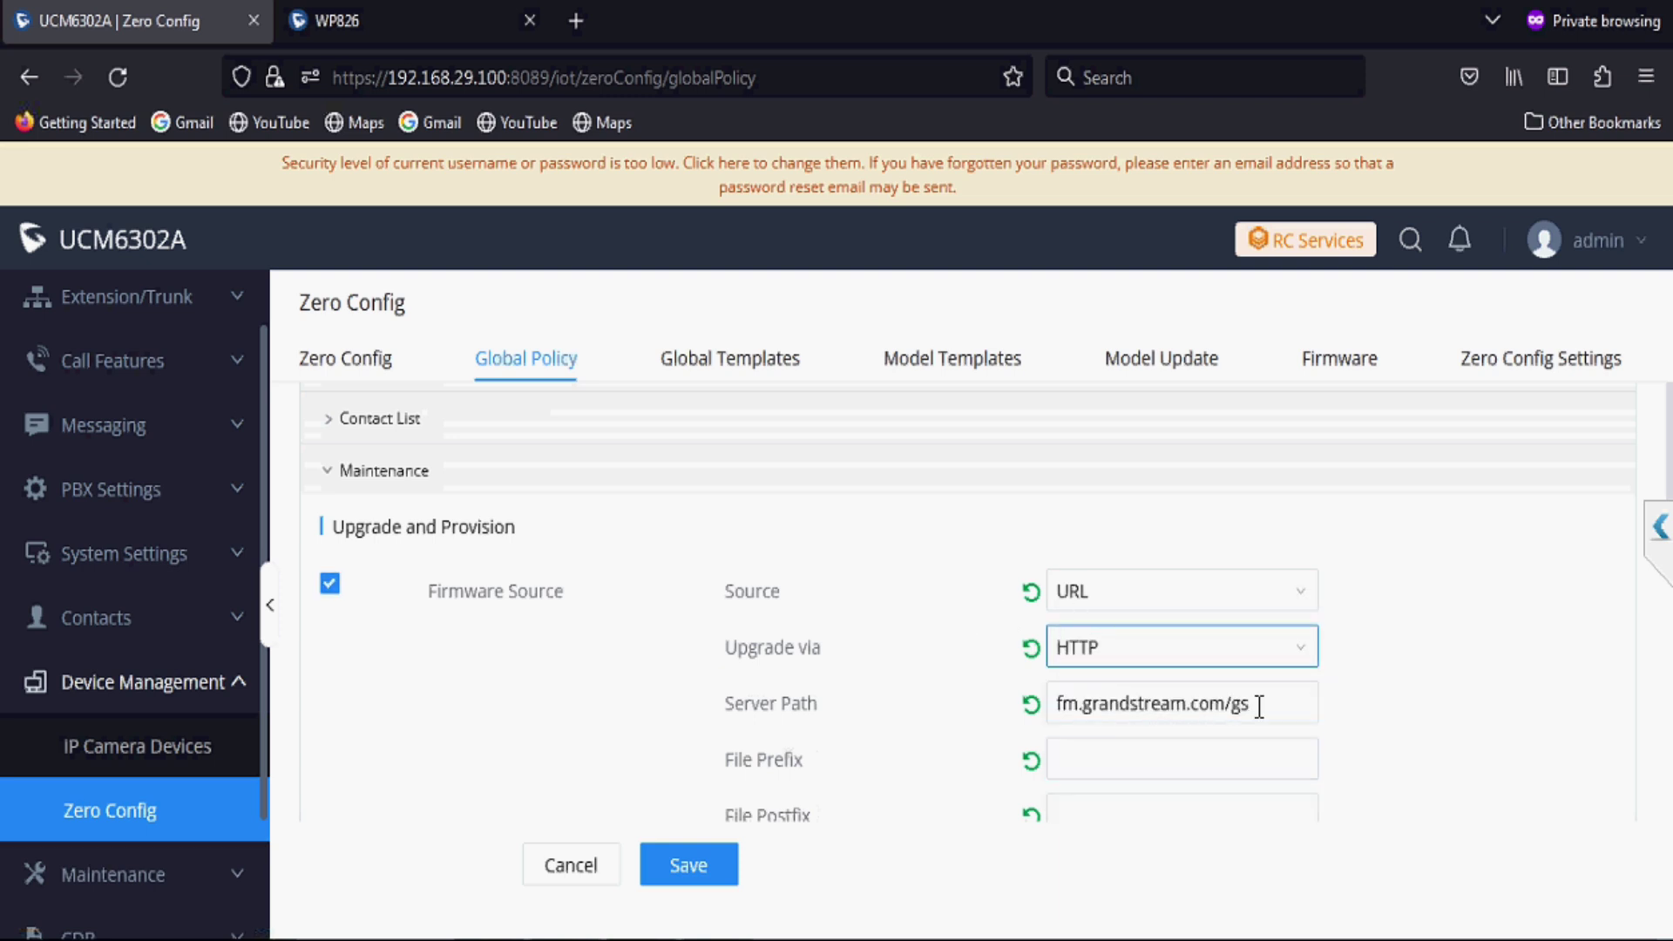
Step: Correct the firmware Server Path to firmware.grandstream.com and save the policy
left_click(1257, 704)
key("BackSpace")
key("BackSpace")
key("BackSpace")
key("Left")
key("Left")
key("Left")
key("Left")
key("Left")
key("Left")
key("Left")
key("Left")
key("Left")
key("Left")
key("Left")
key("Left")
key("Left")
key("Left")
key("Left")
key("Left")
key("Left")
key("Left")
key("Right")
type("irm")
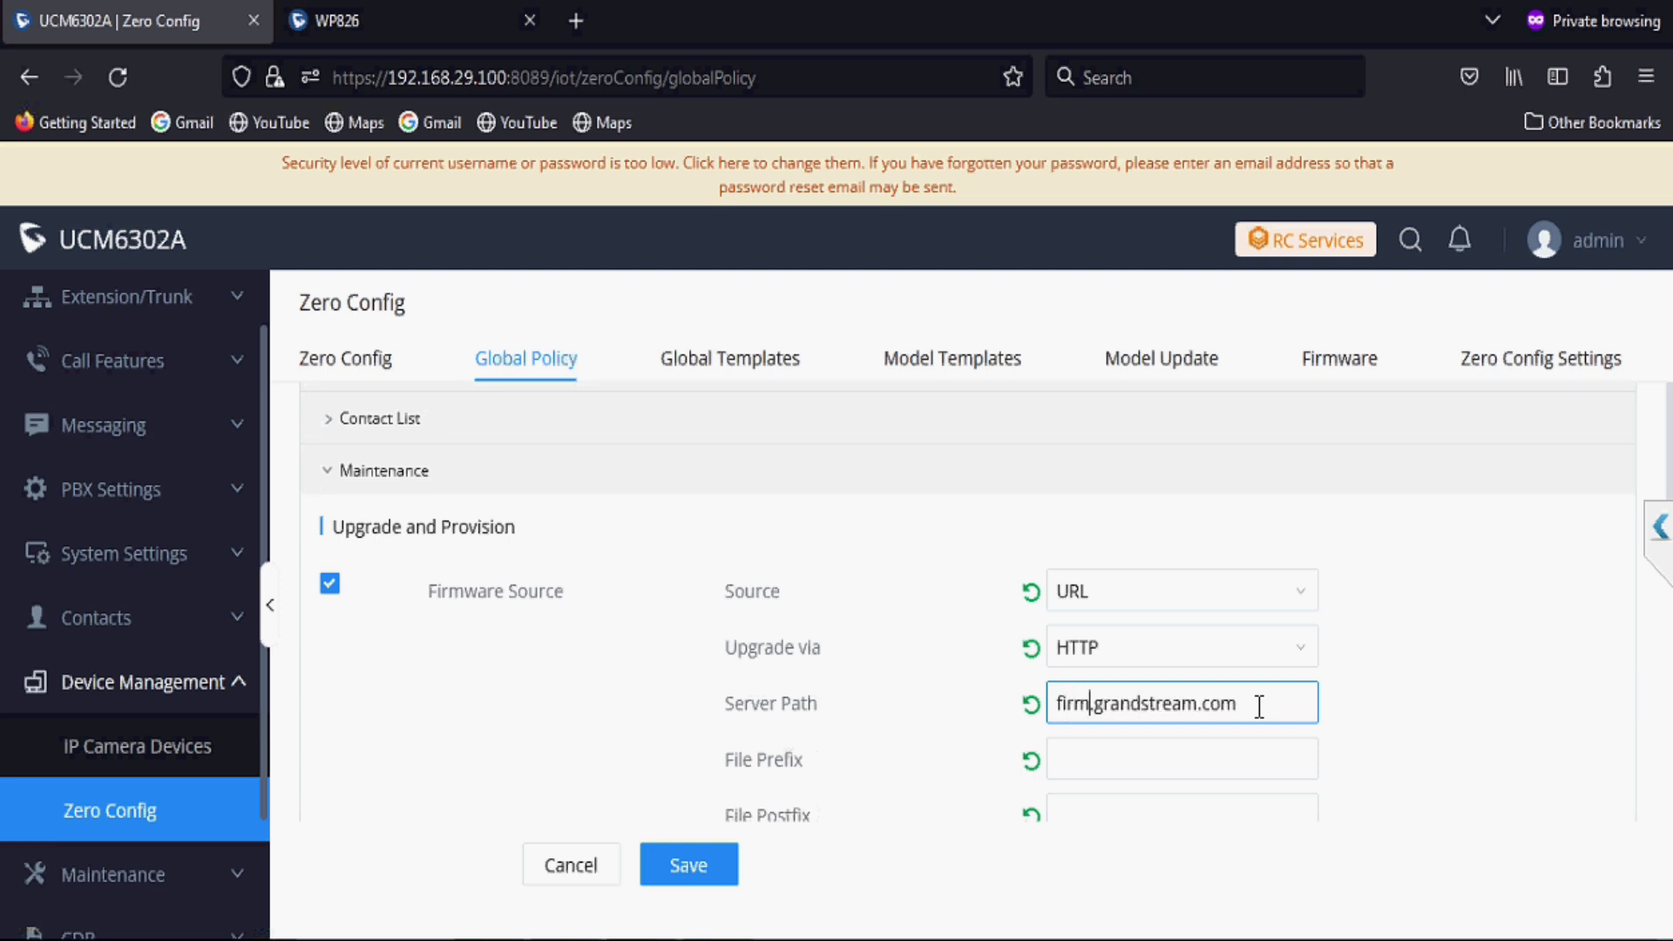
type("ware")
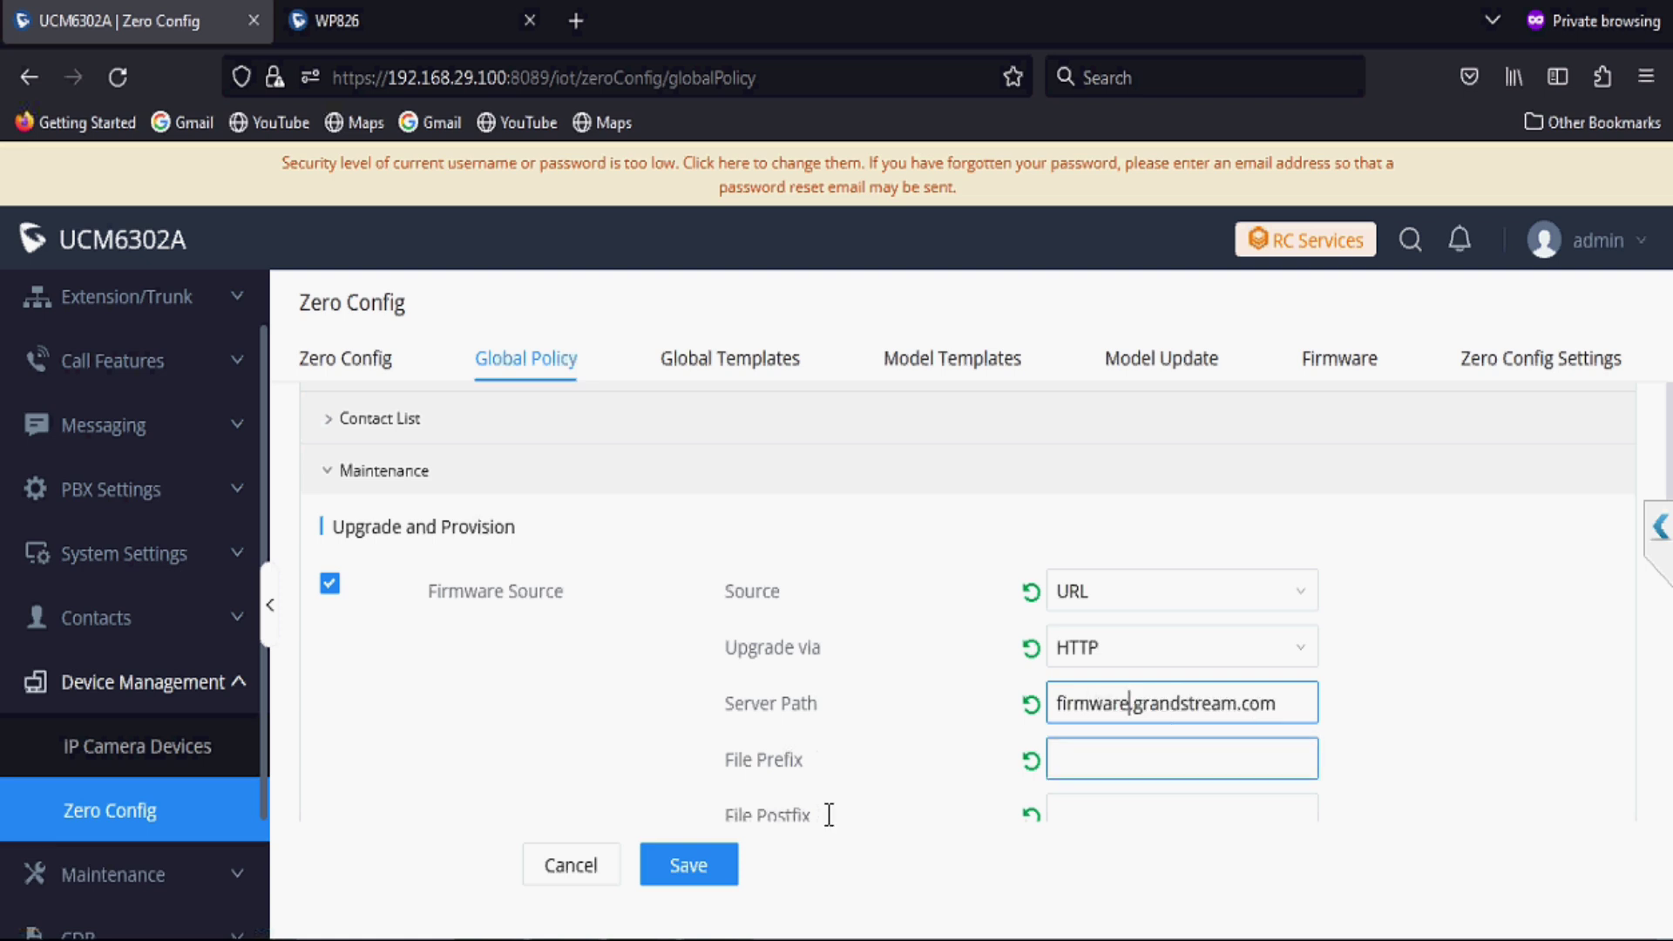
left_click(689, 867)
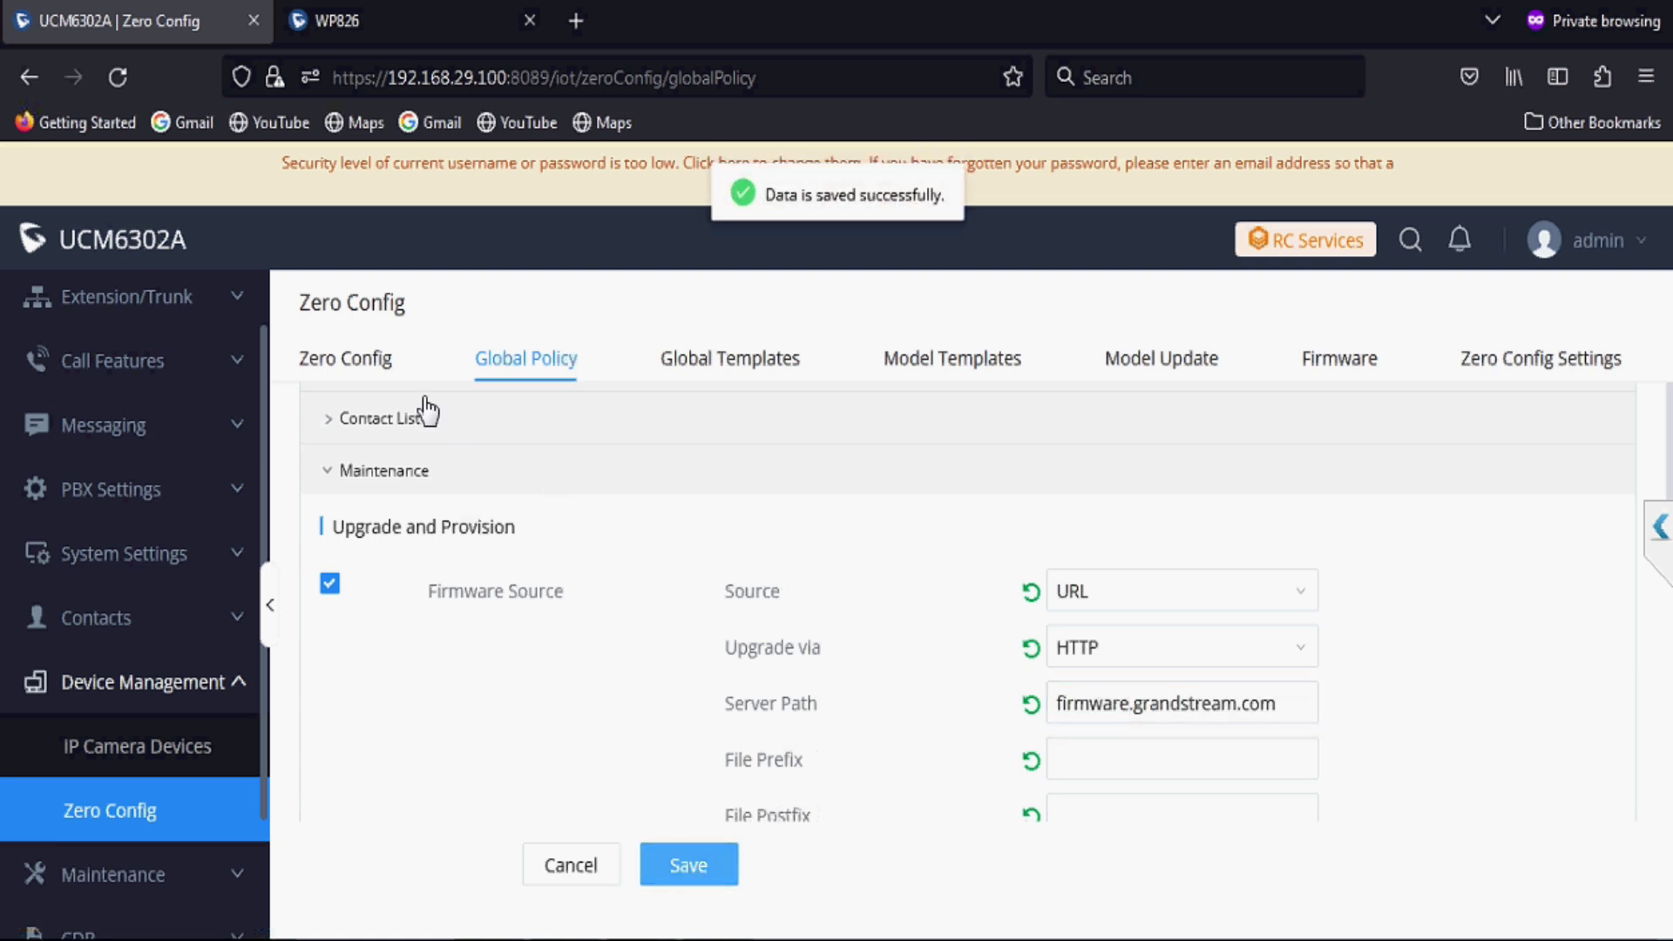
left_click(365, 361)
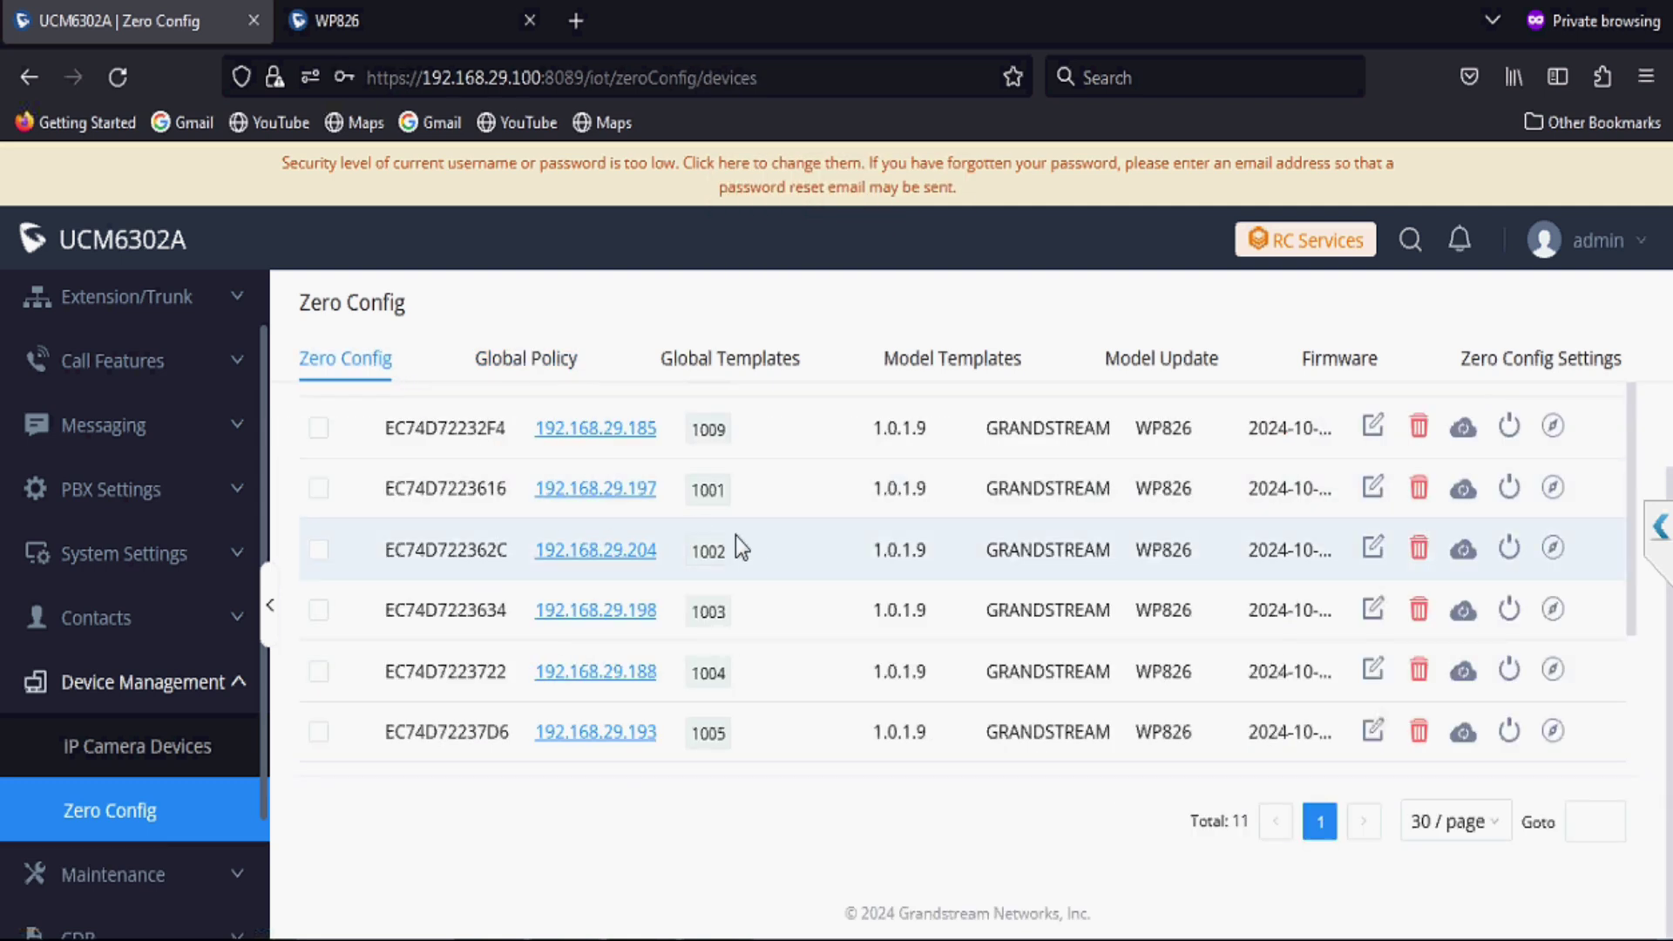
Step: Push updated configuration to all Zero Config phones and confirm EC74D7223164 now reports firmware 1.0.1.18
scroll(503, 516, "up", 3)
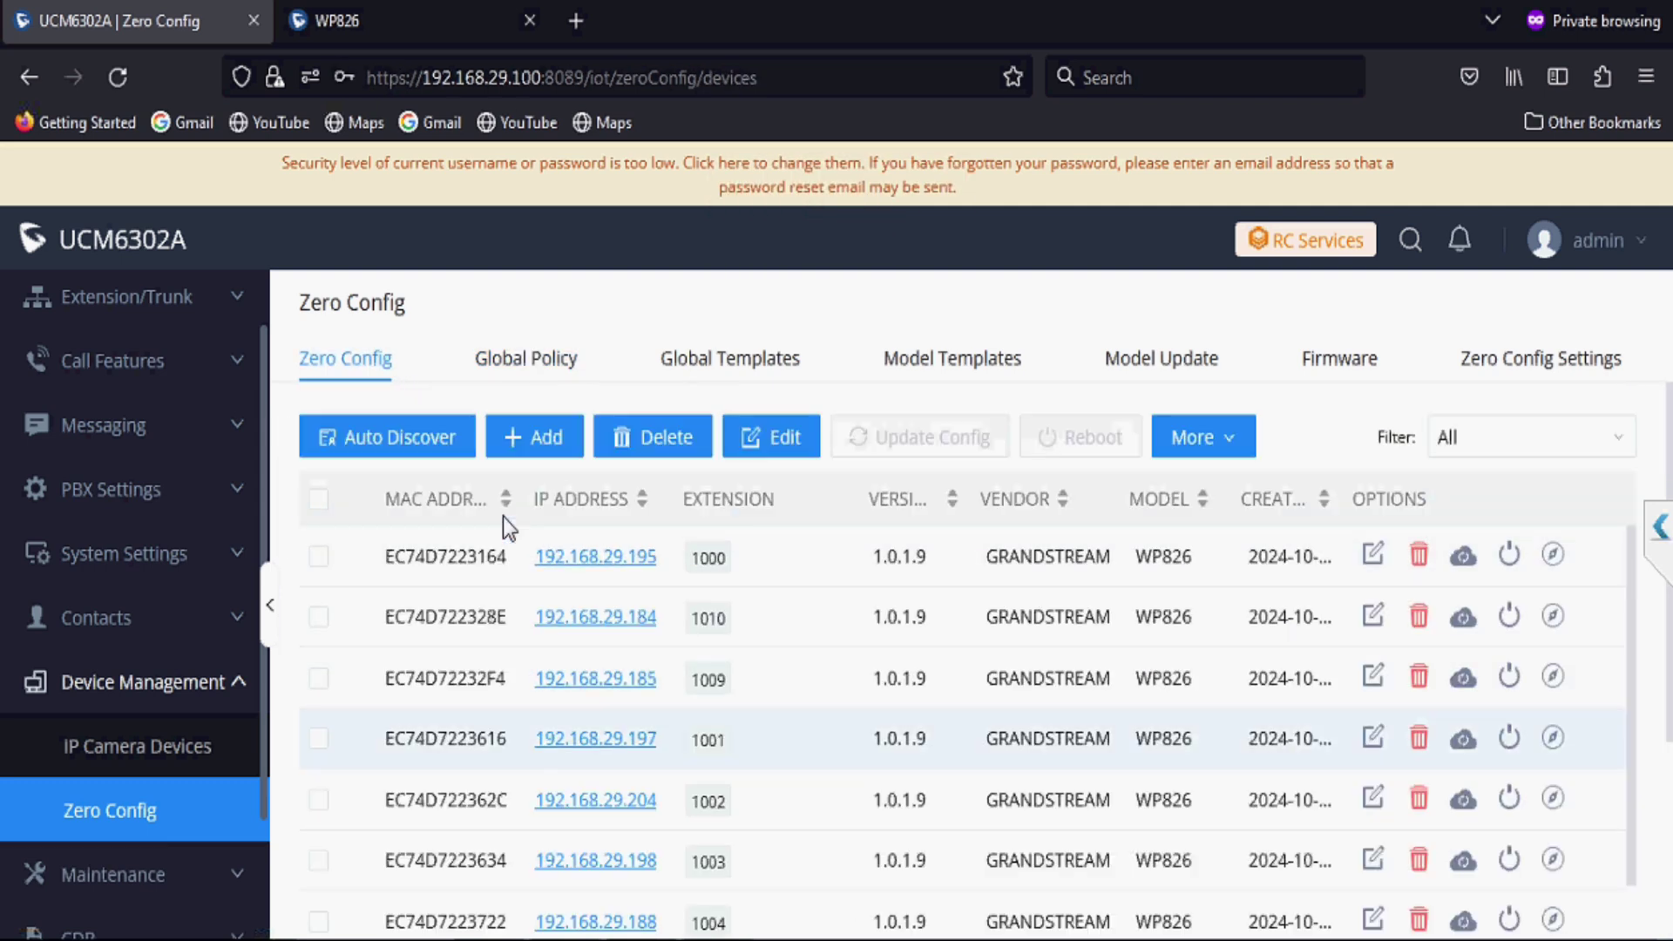
left_click(319, 501)
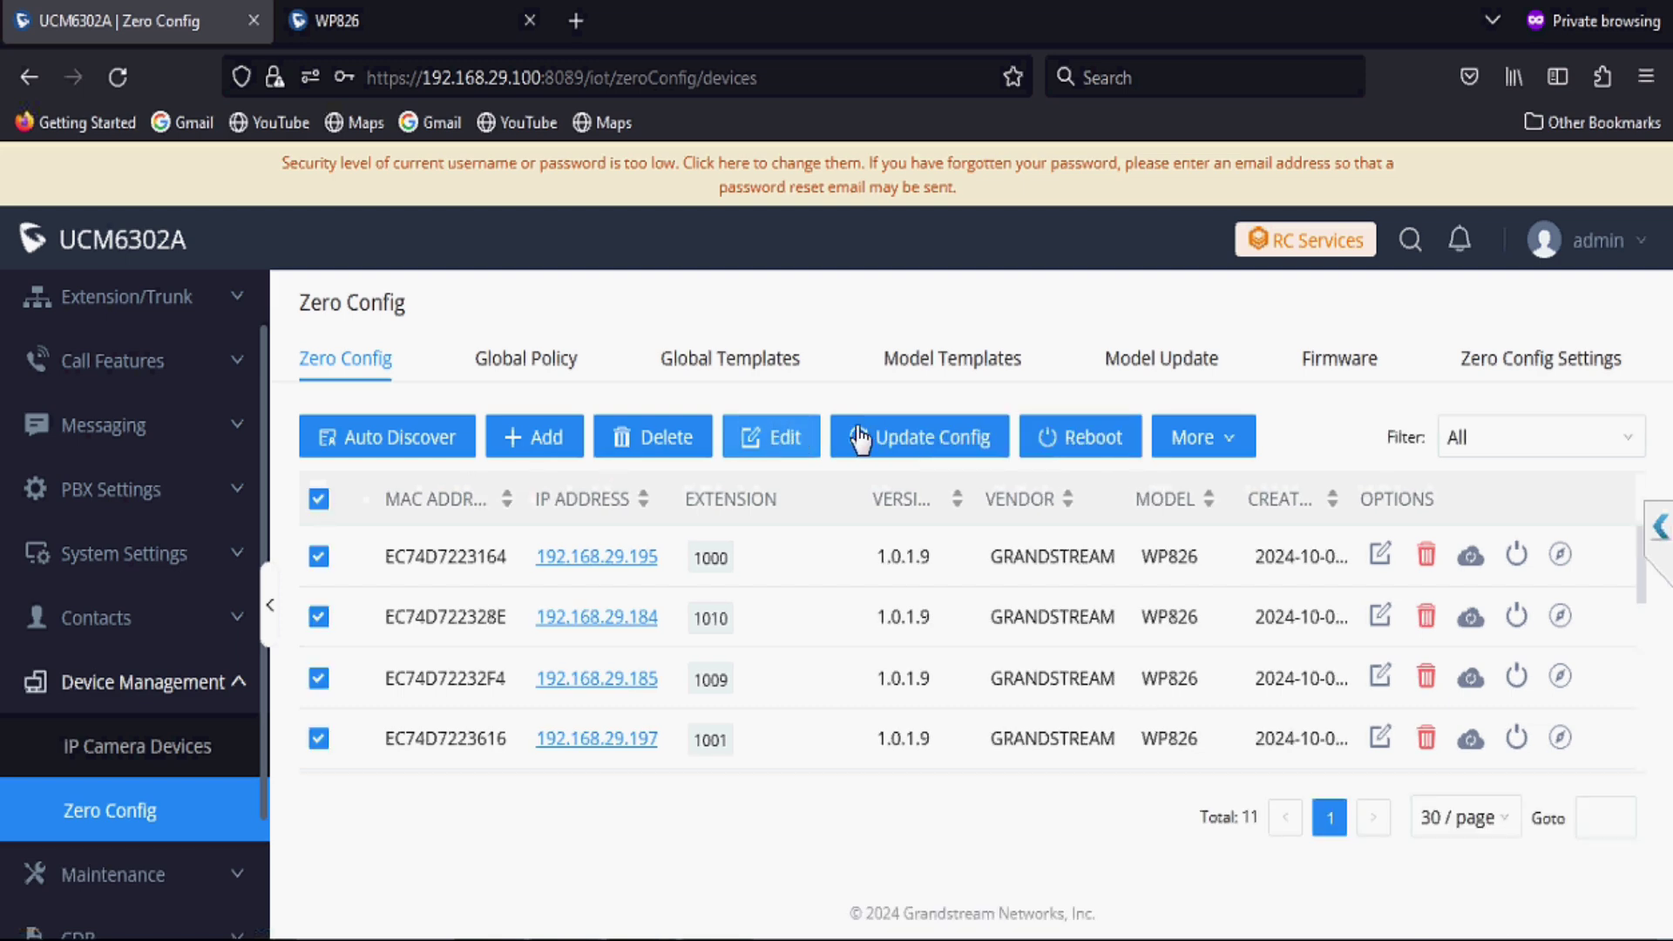
left_click(866, 440)
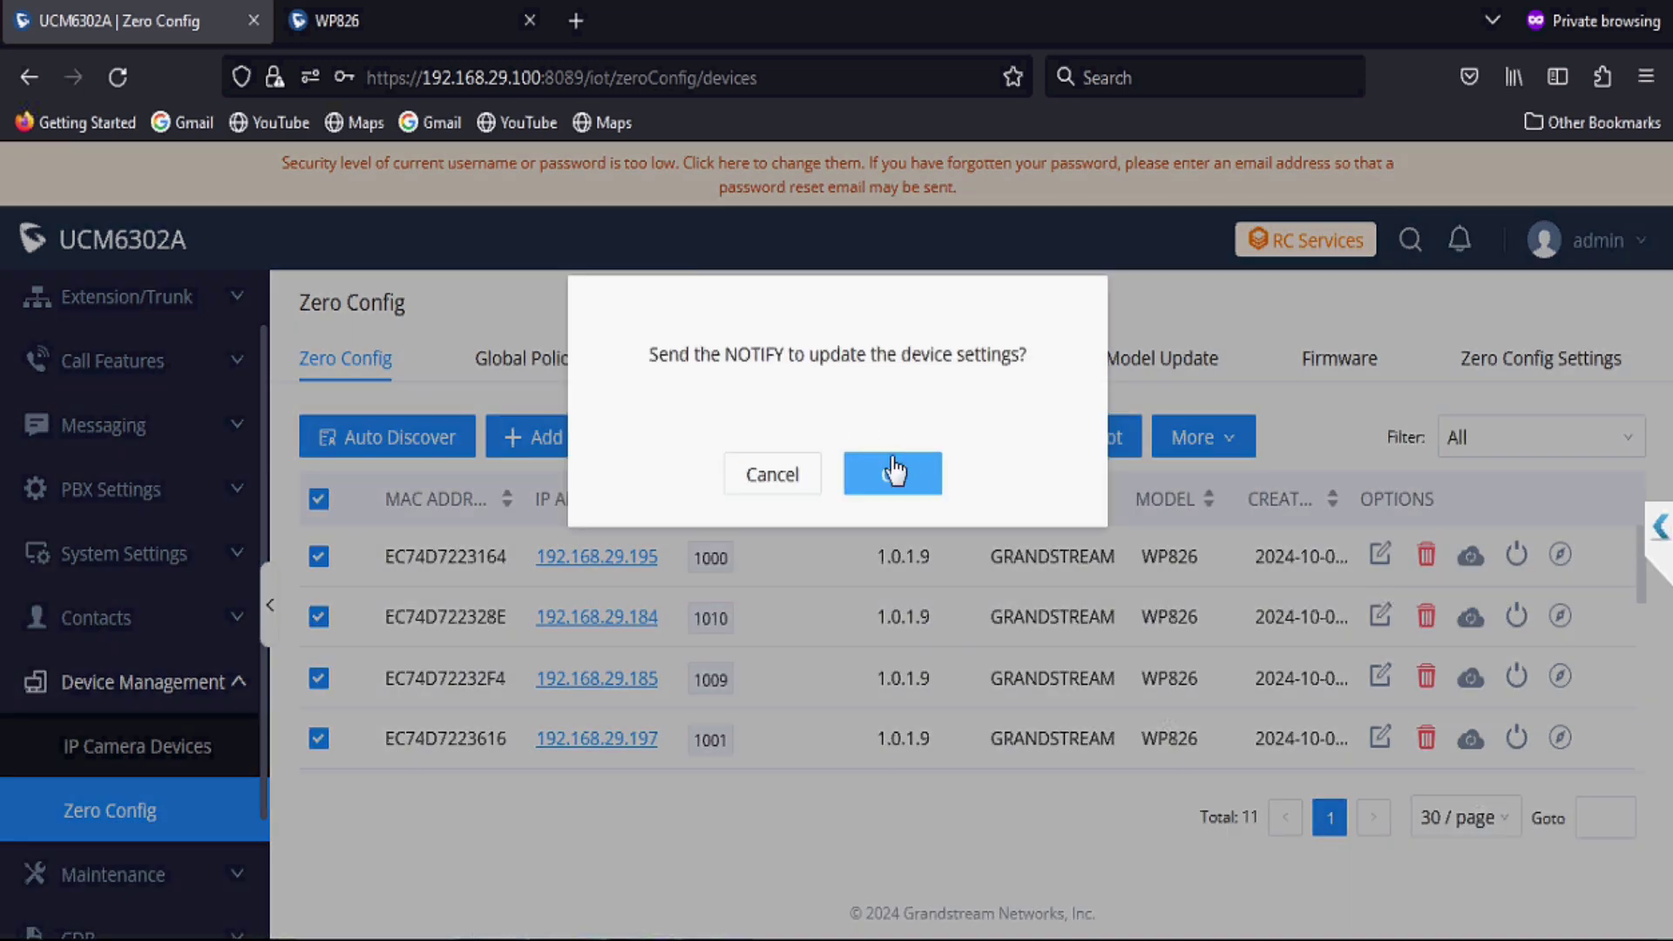
left_click(895, 471)
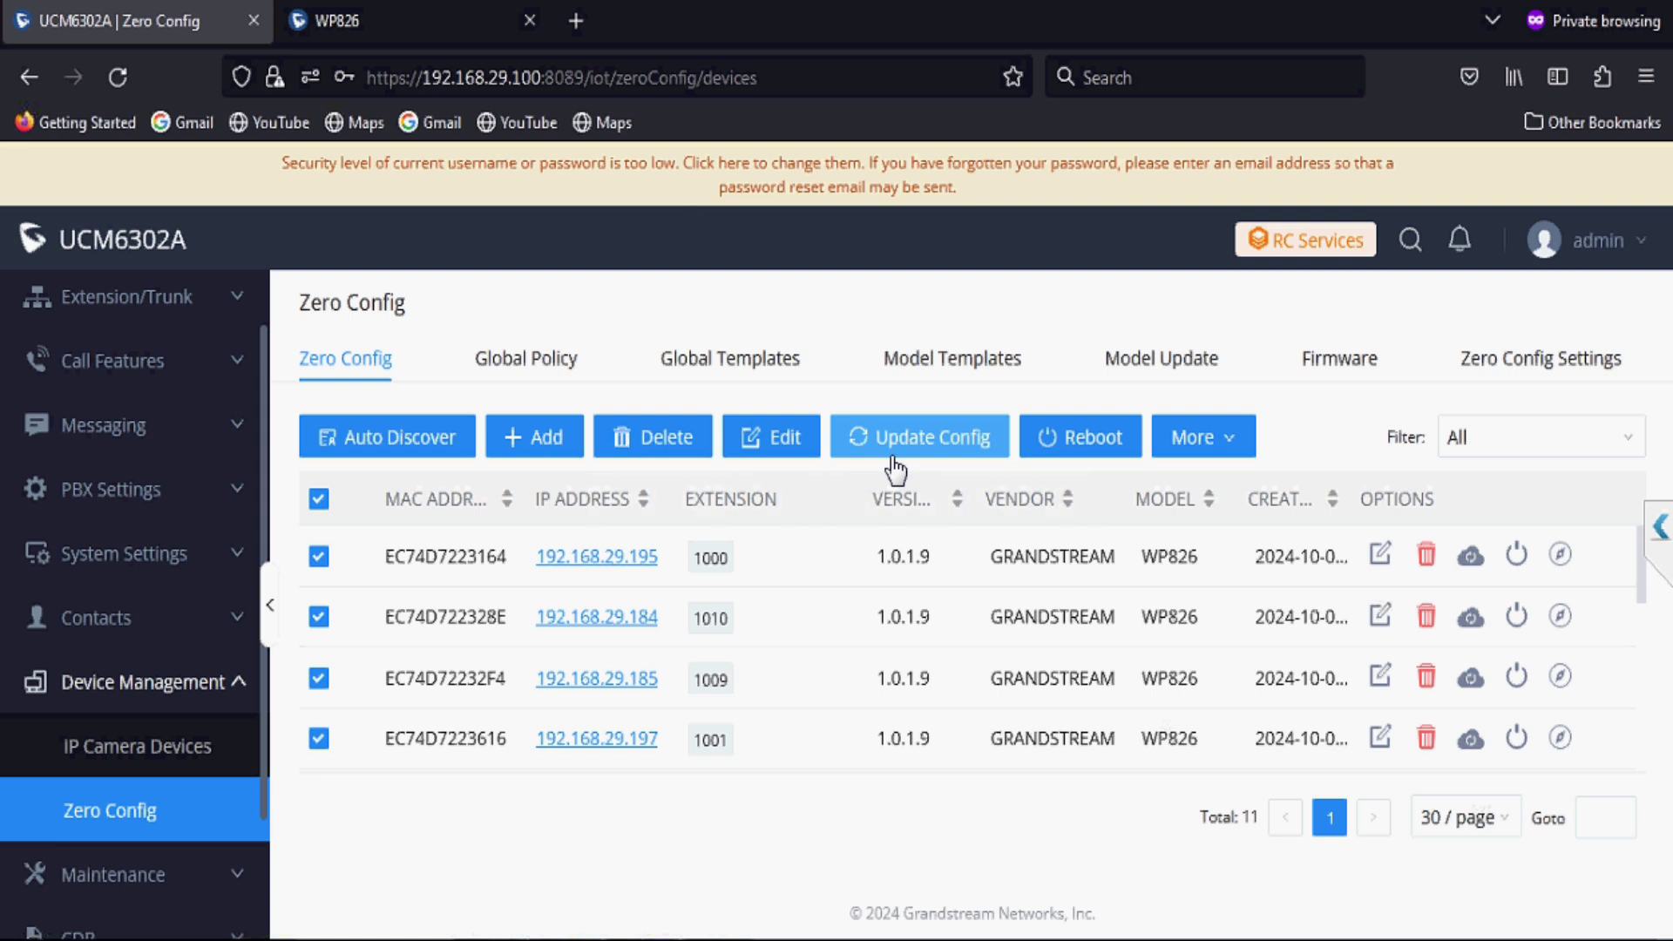
left_click(896, 470)
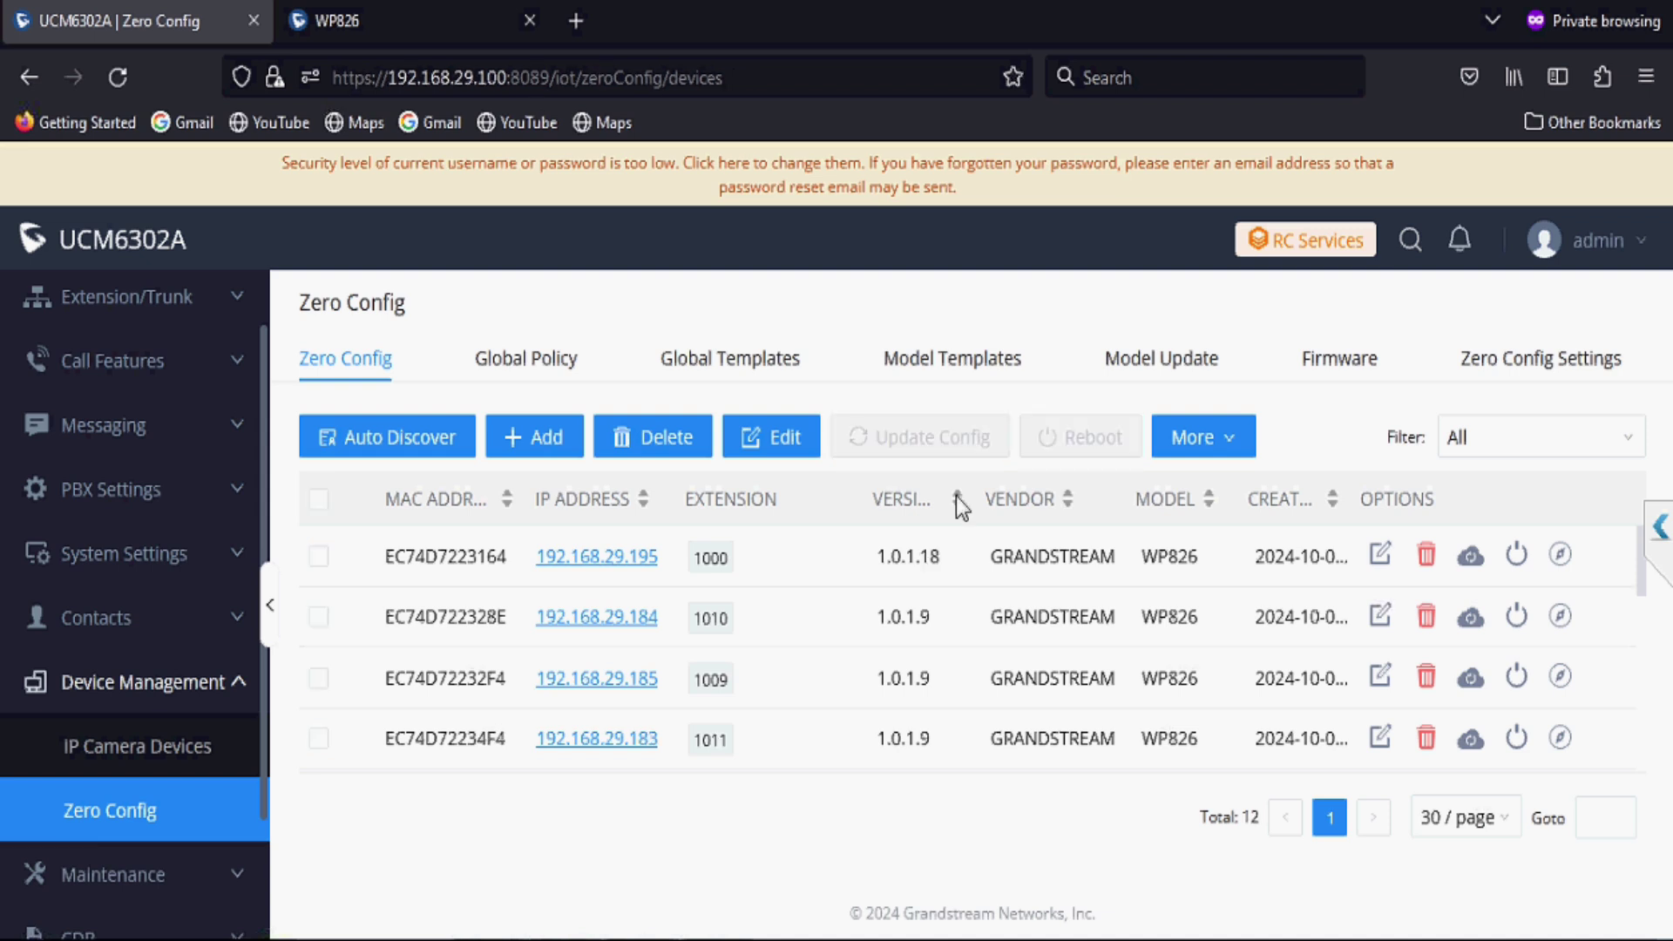
left_click_drag(861, 565, 951, 556)
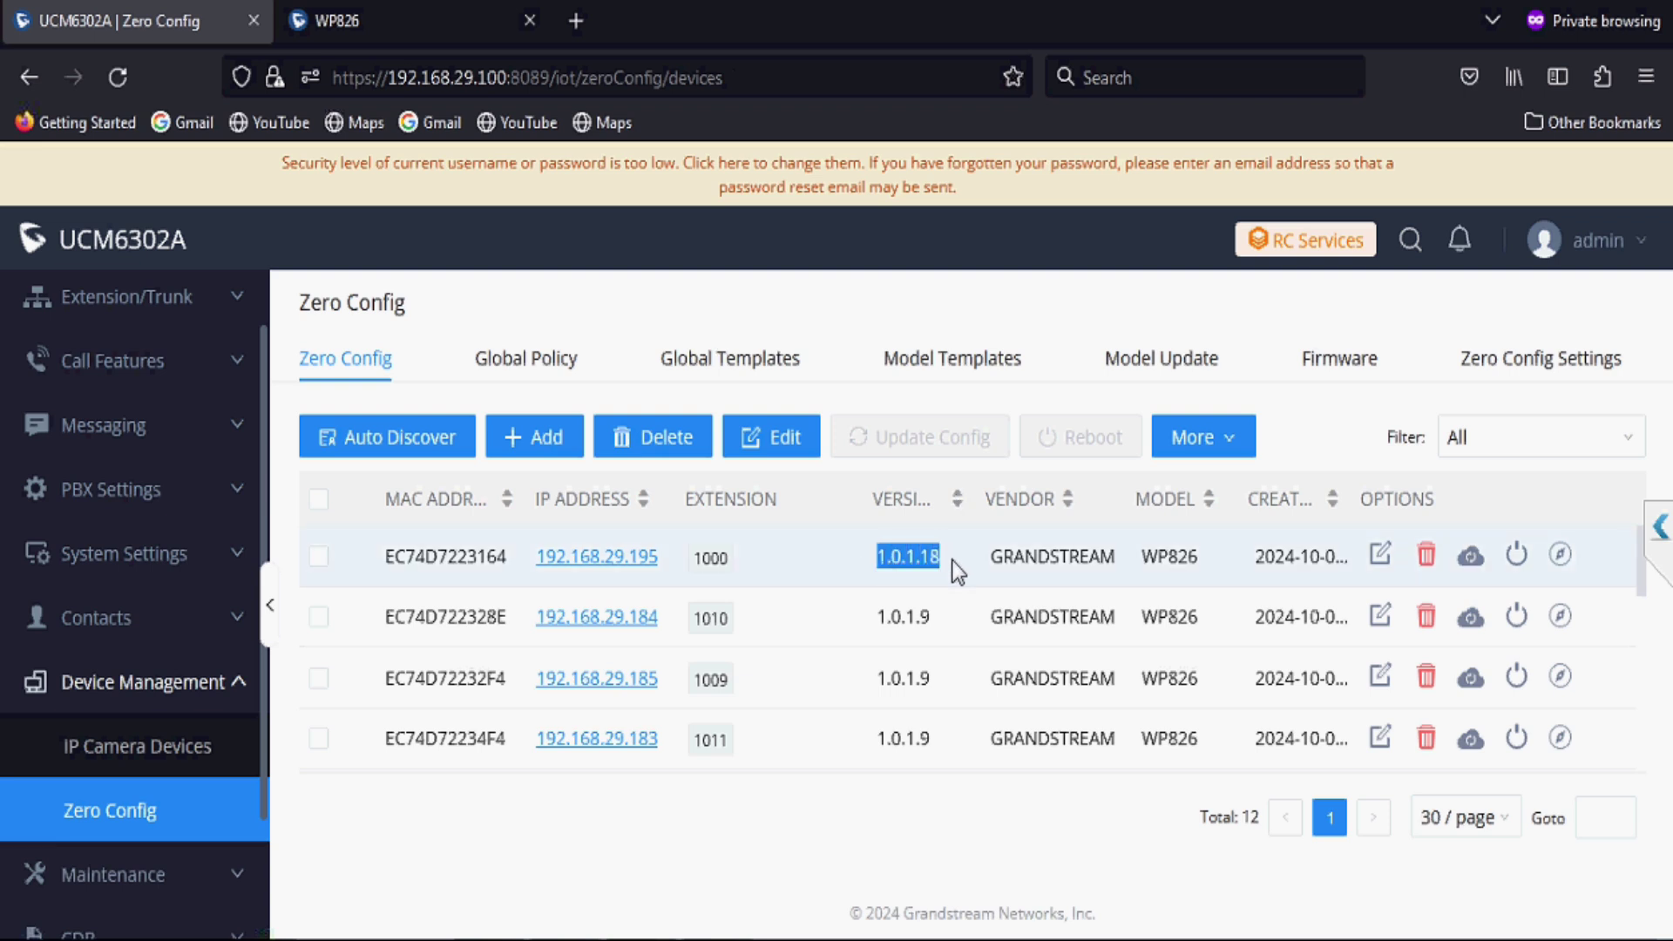
left_click(951, 561)
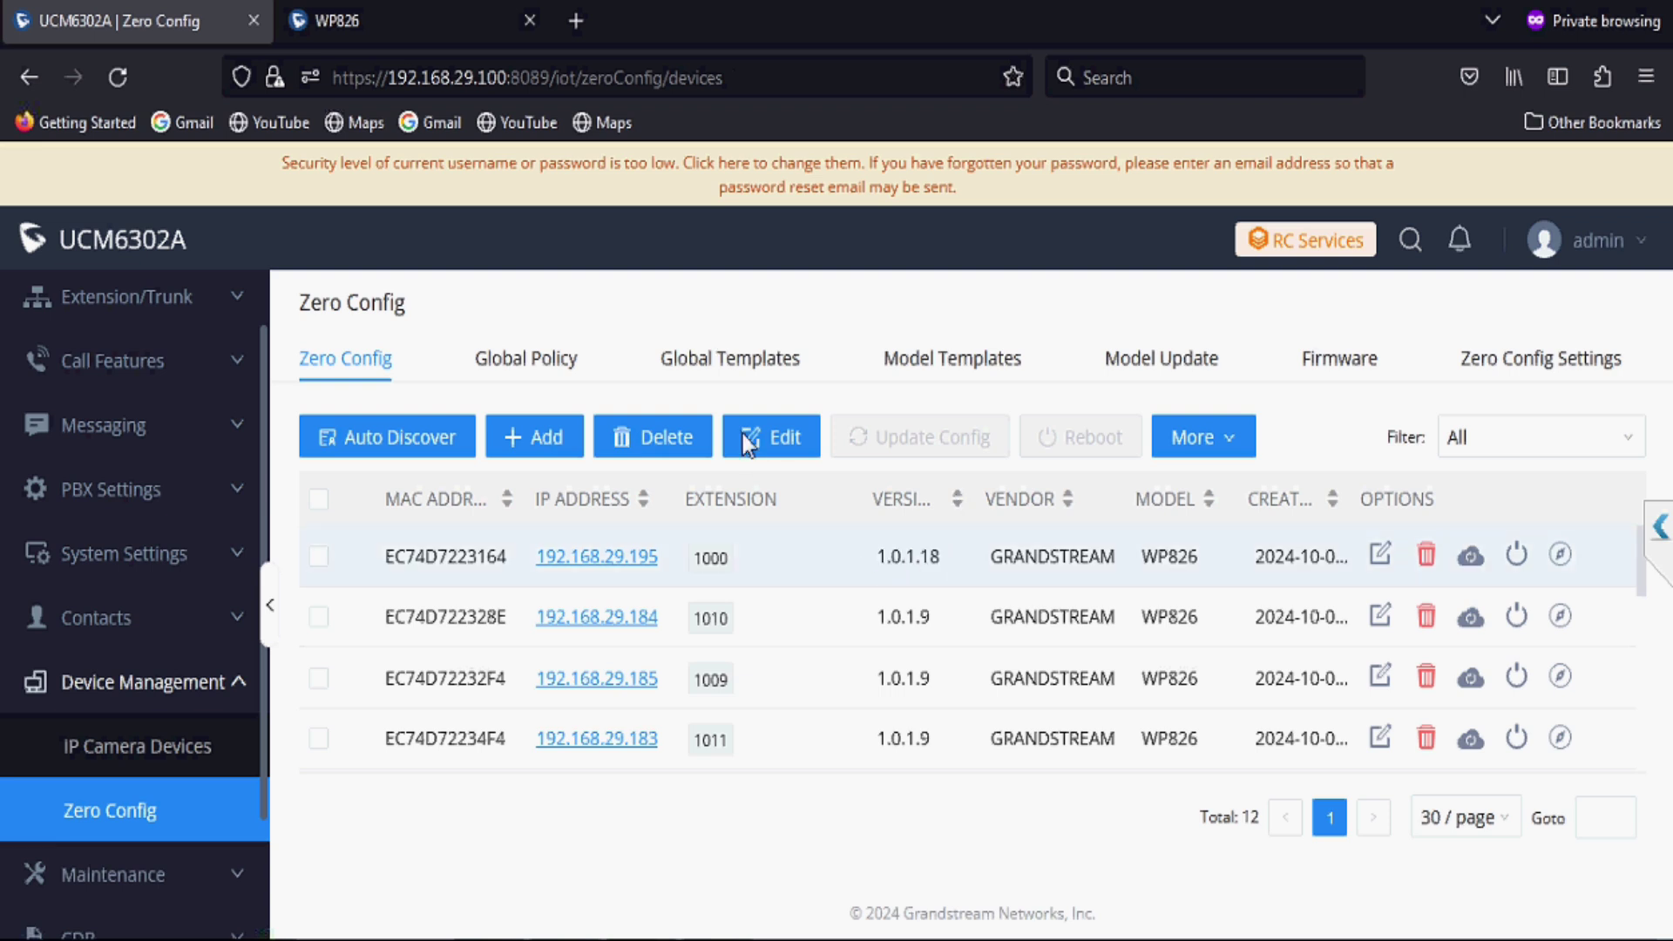
Step: Reload the WP826 handset's login page at 192.168.29.195 and re-enter the admin password
left_click(458, 19)
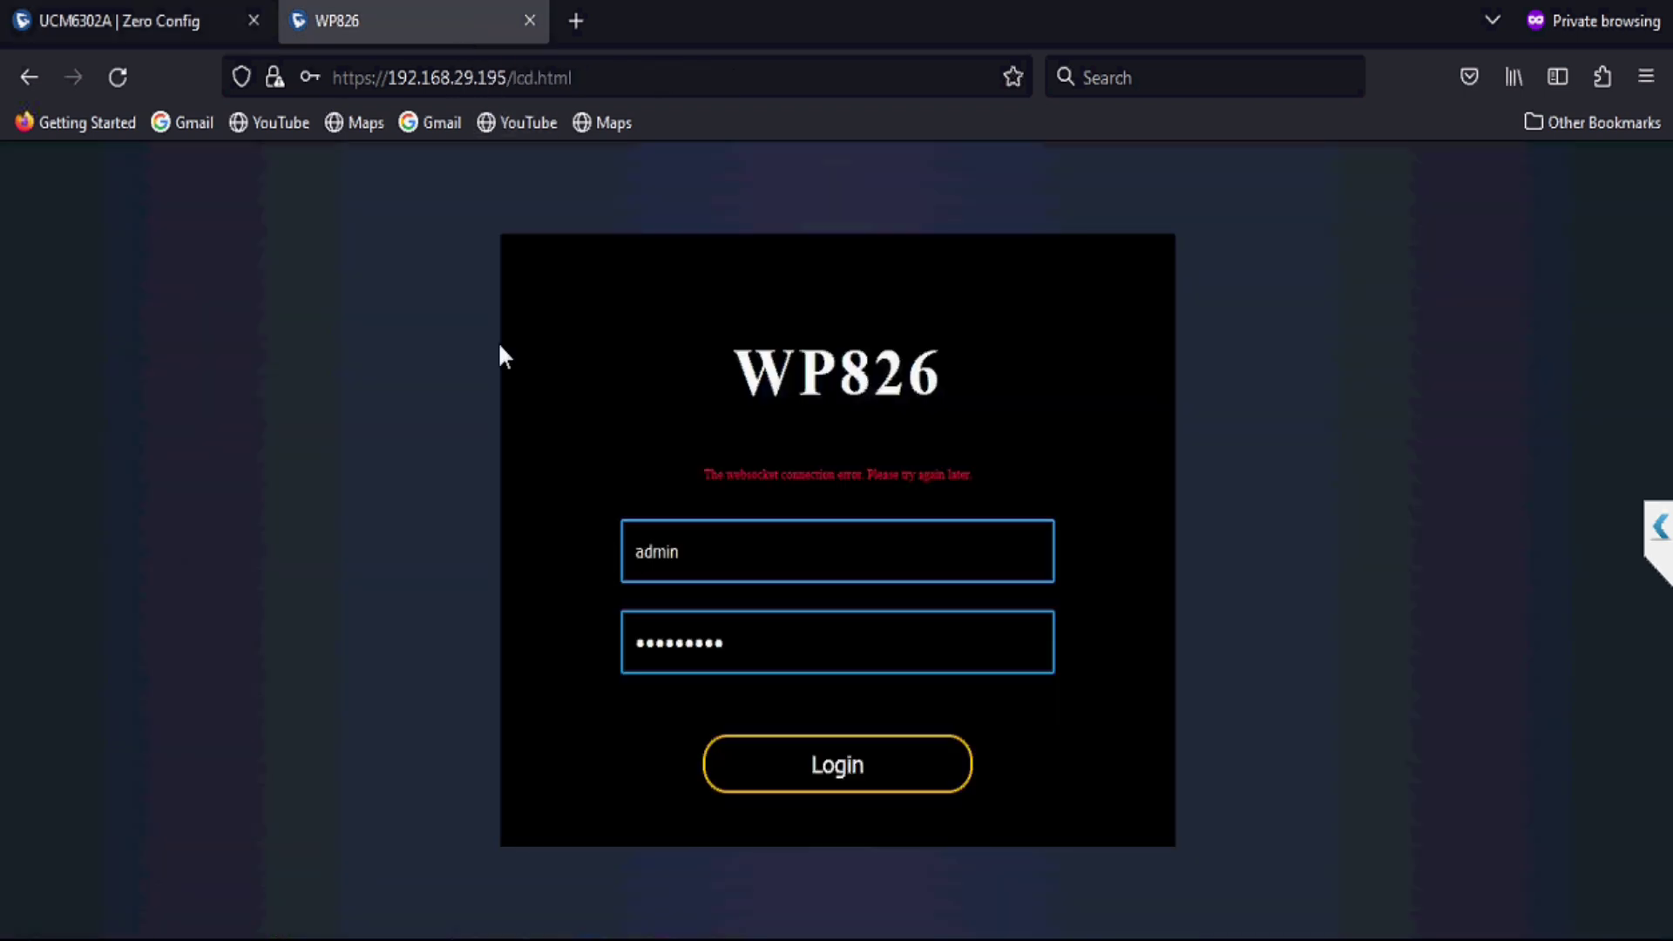
left_click(118, 77)
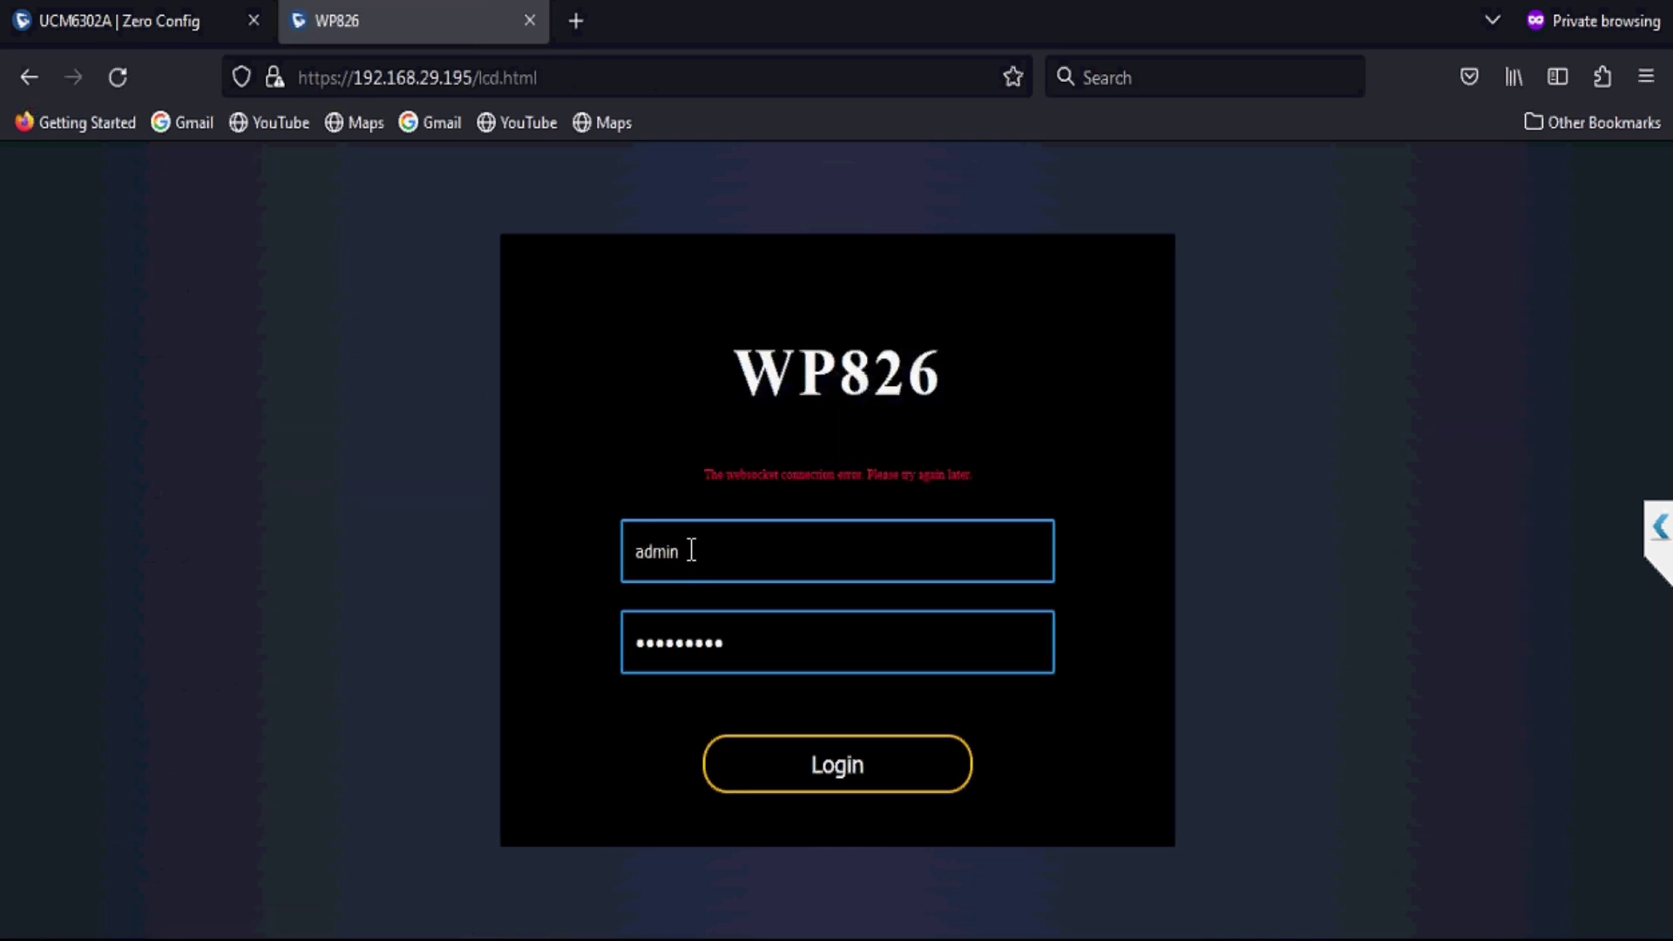
double_click(637, 652)
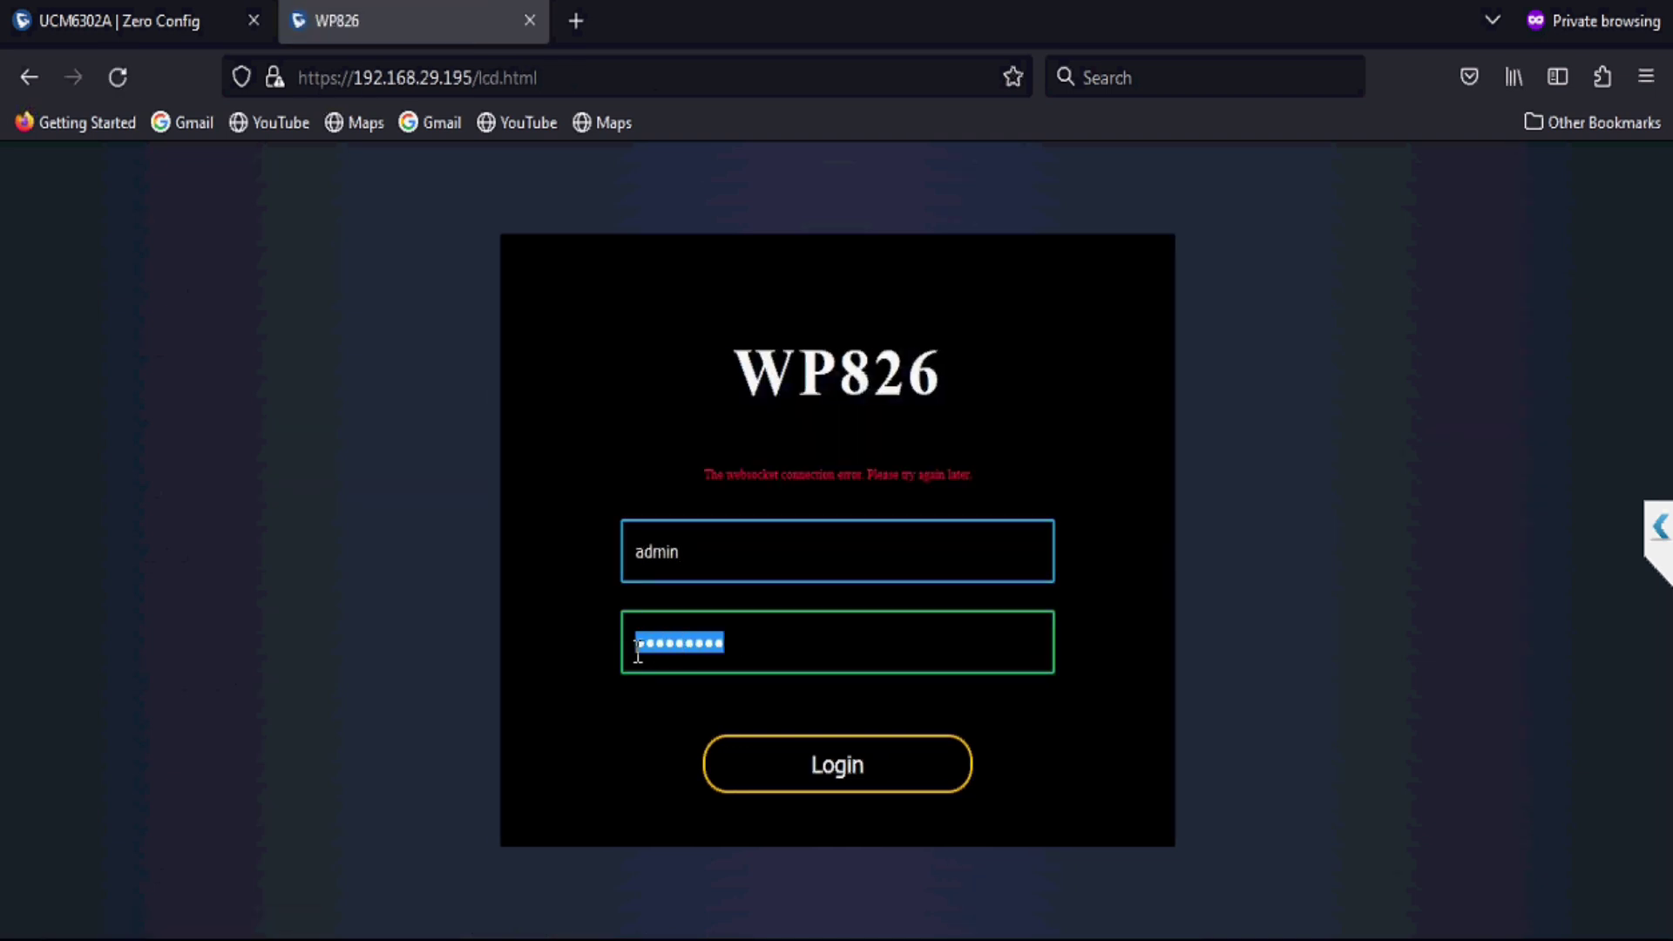
type("admin123")
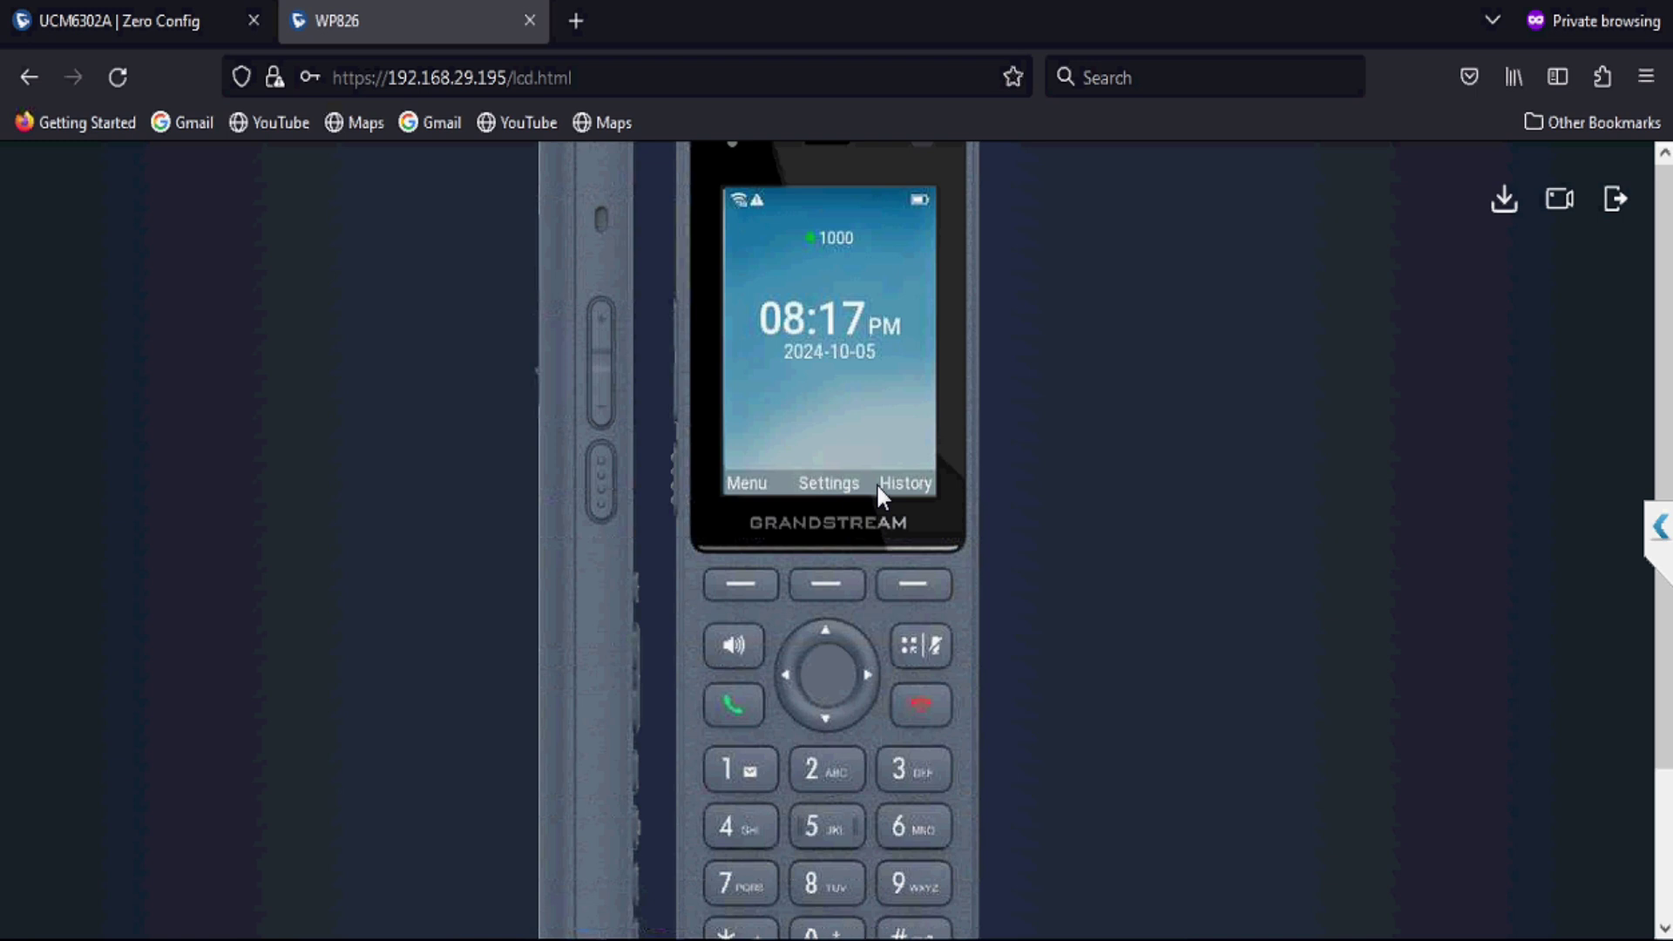
Step: Reload the Zero Config list and sort it by version, confirming 1.0.1.18 firmware and new handset EC74D72237D2
left_click(201, 19)
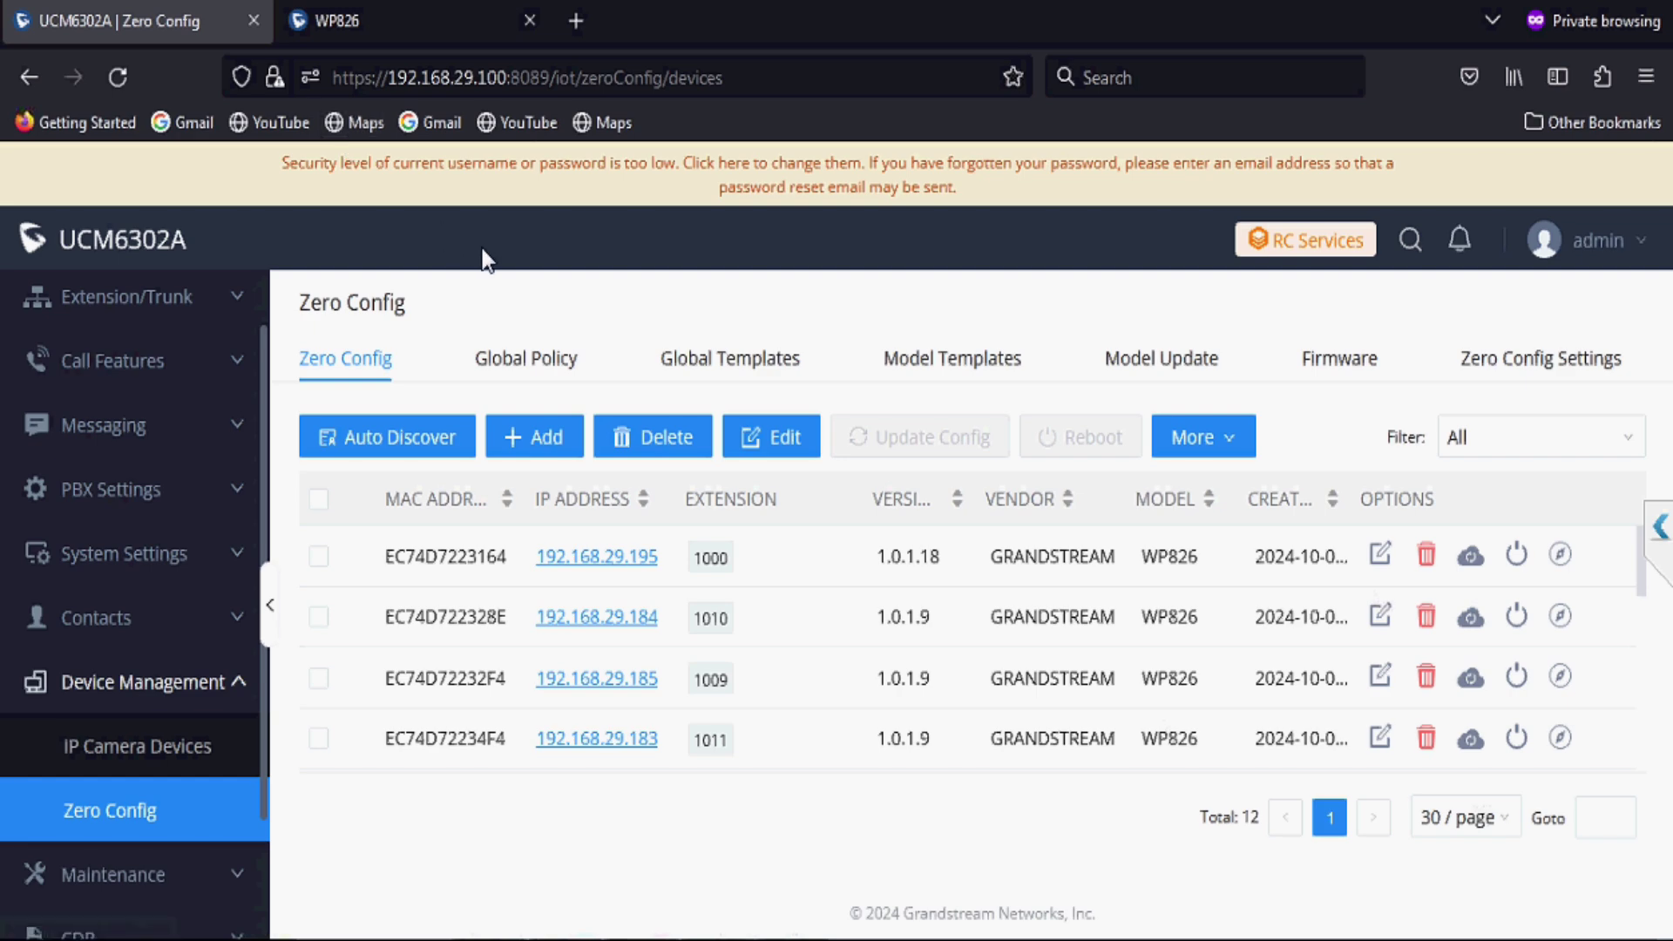
key("F5")
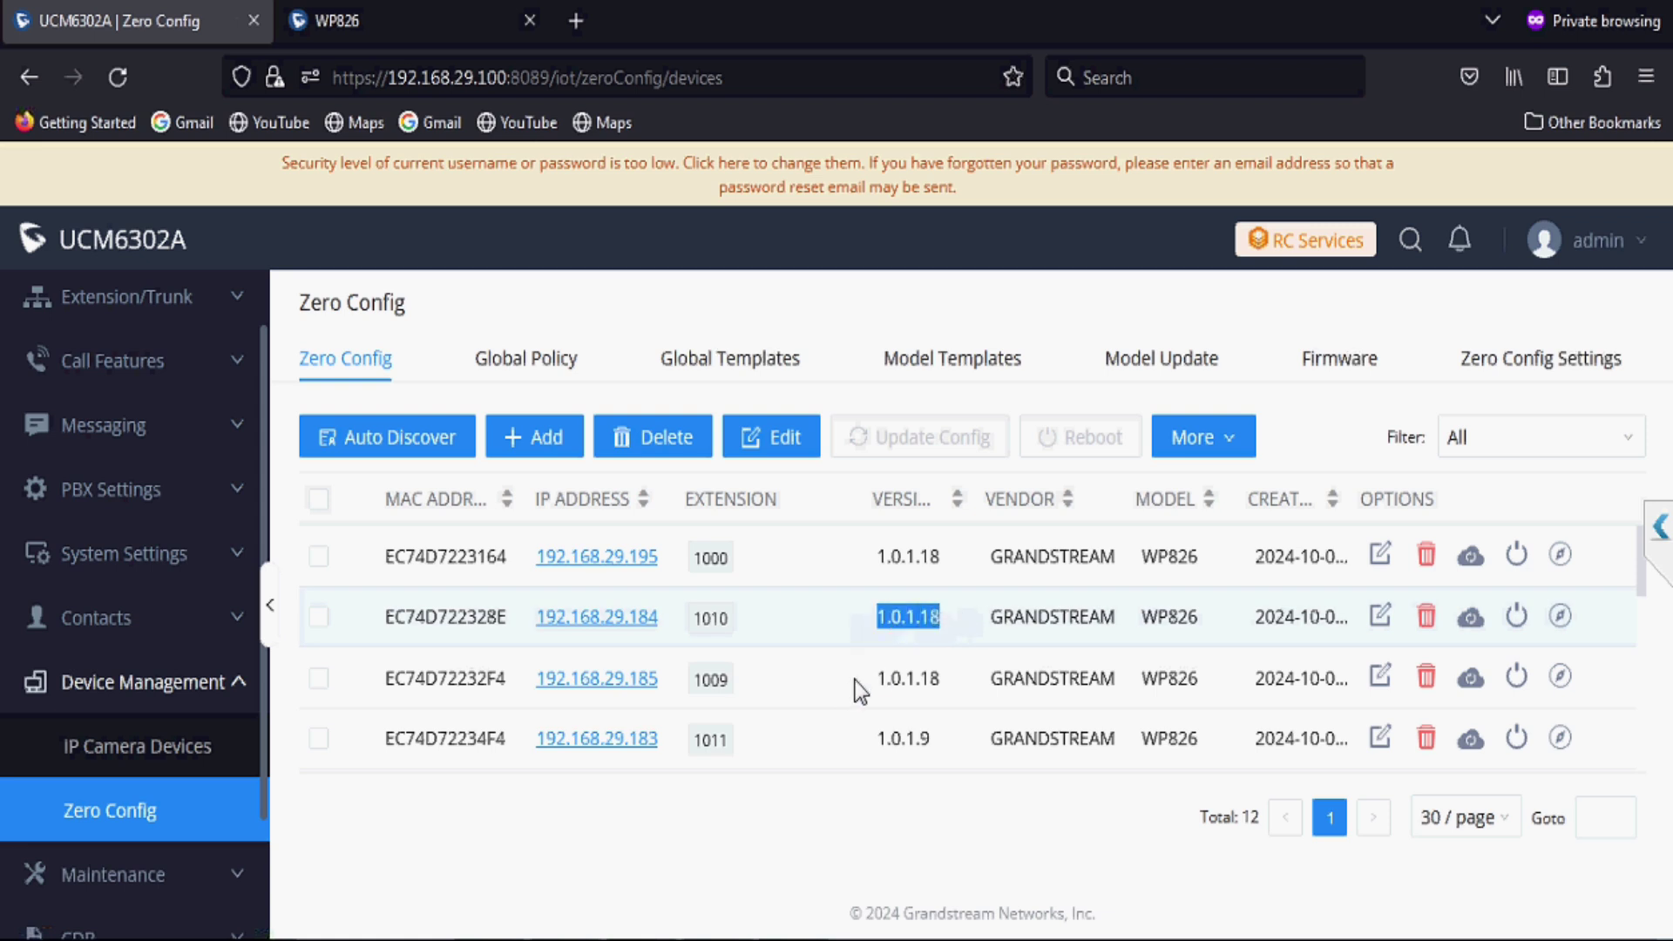
left_click_drag(875, 682, 939, 681)
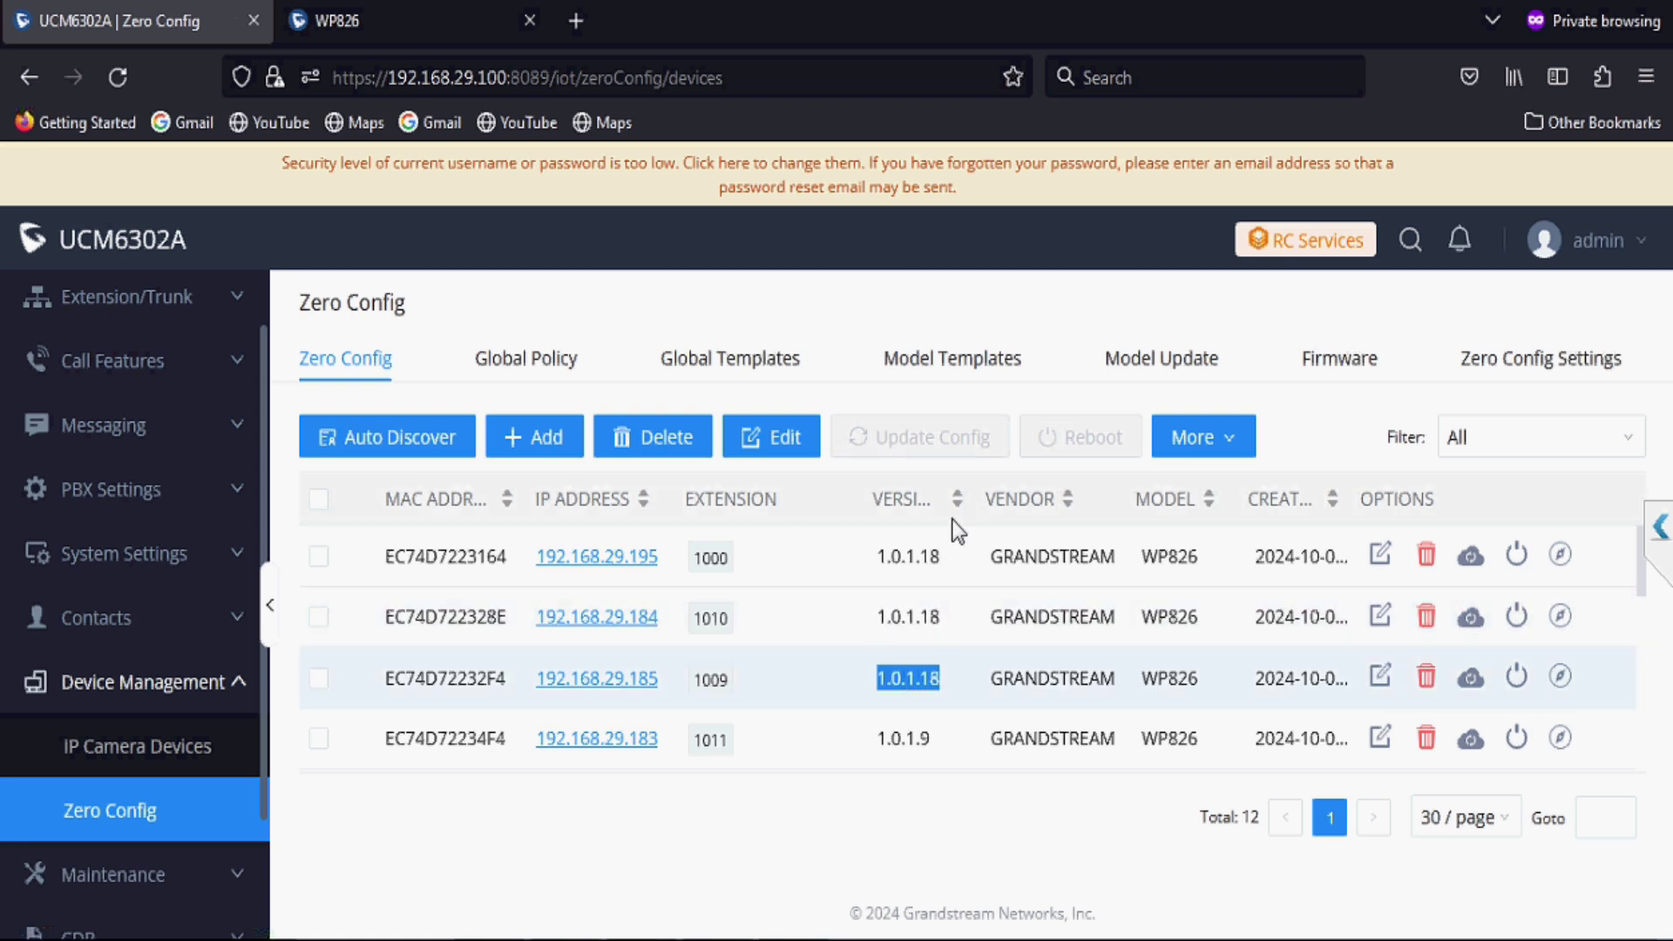
left_click(959, 495)
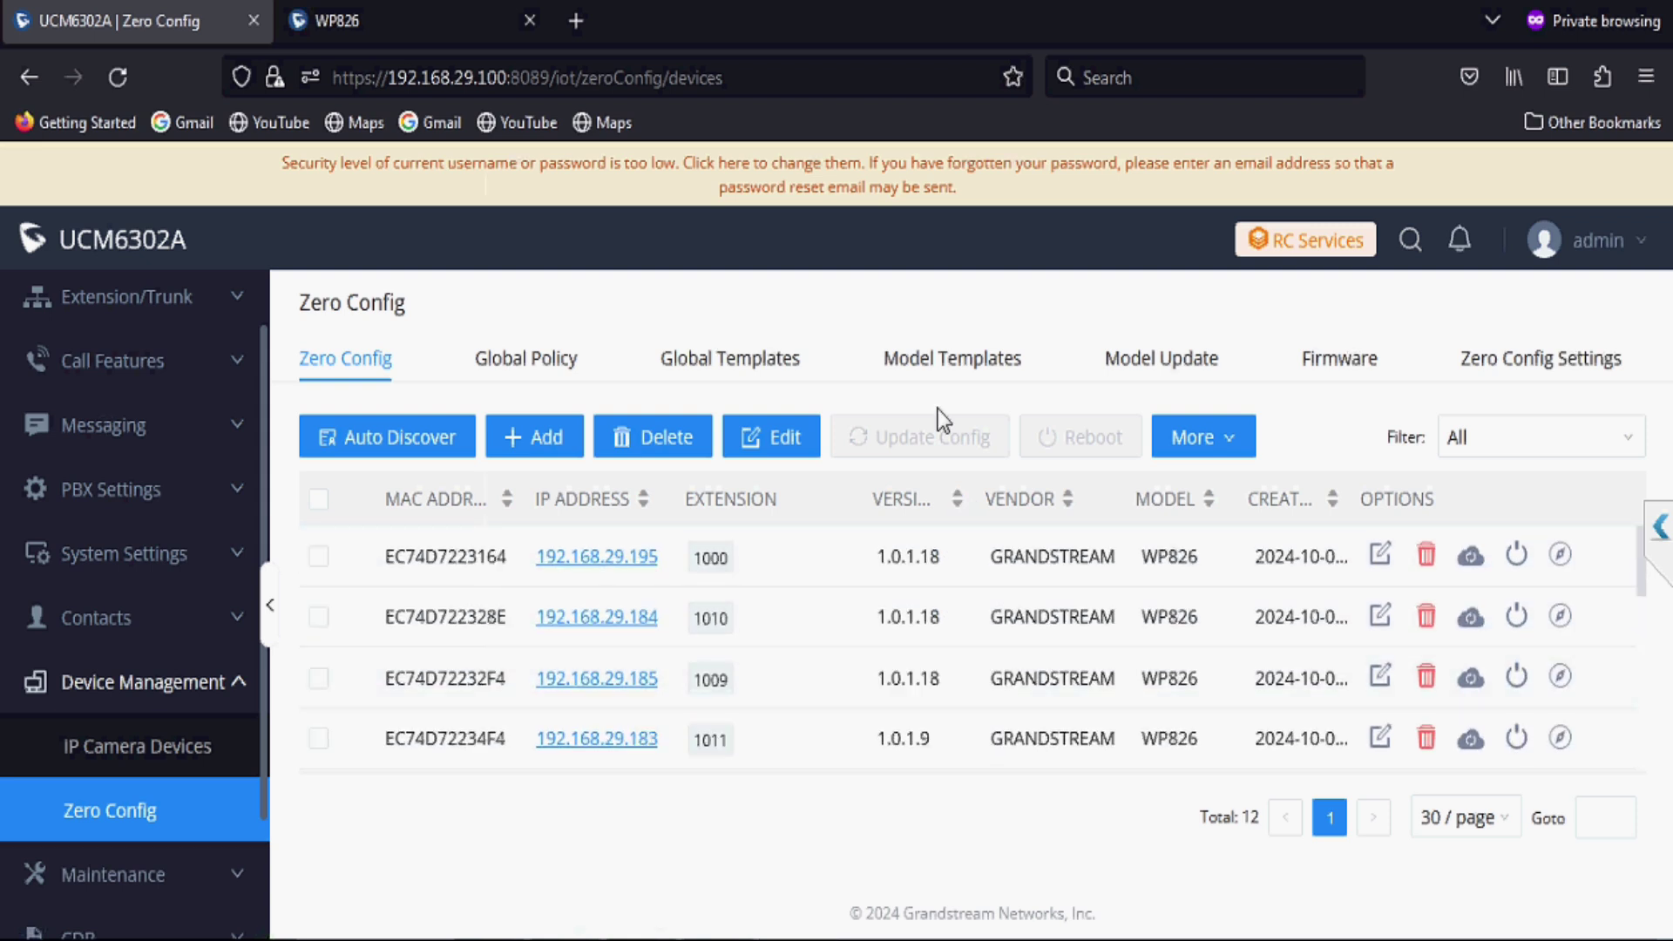
key("F5")
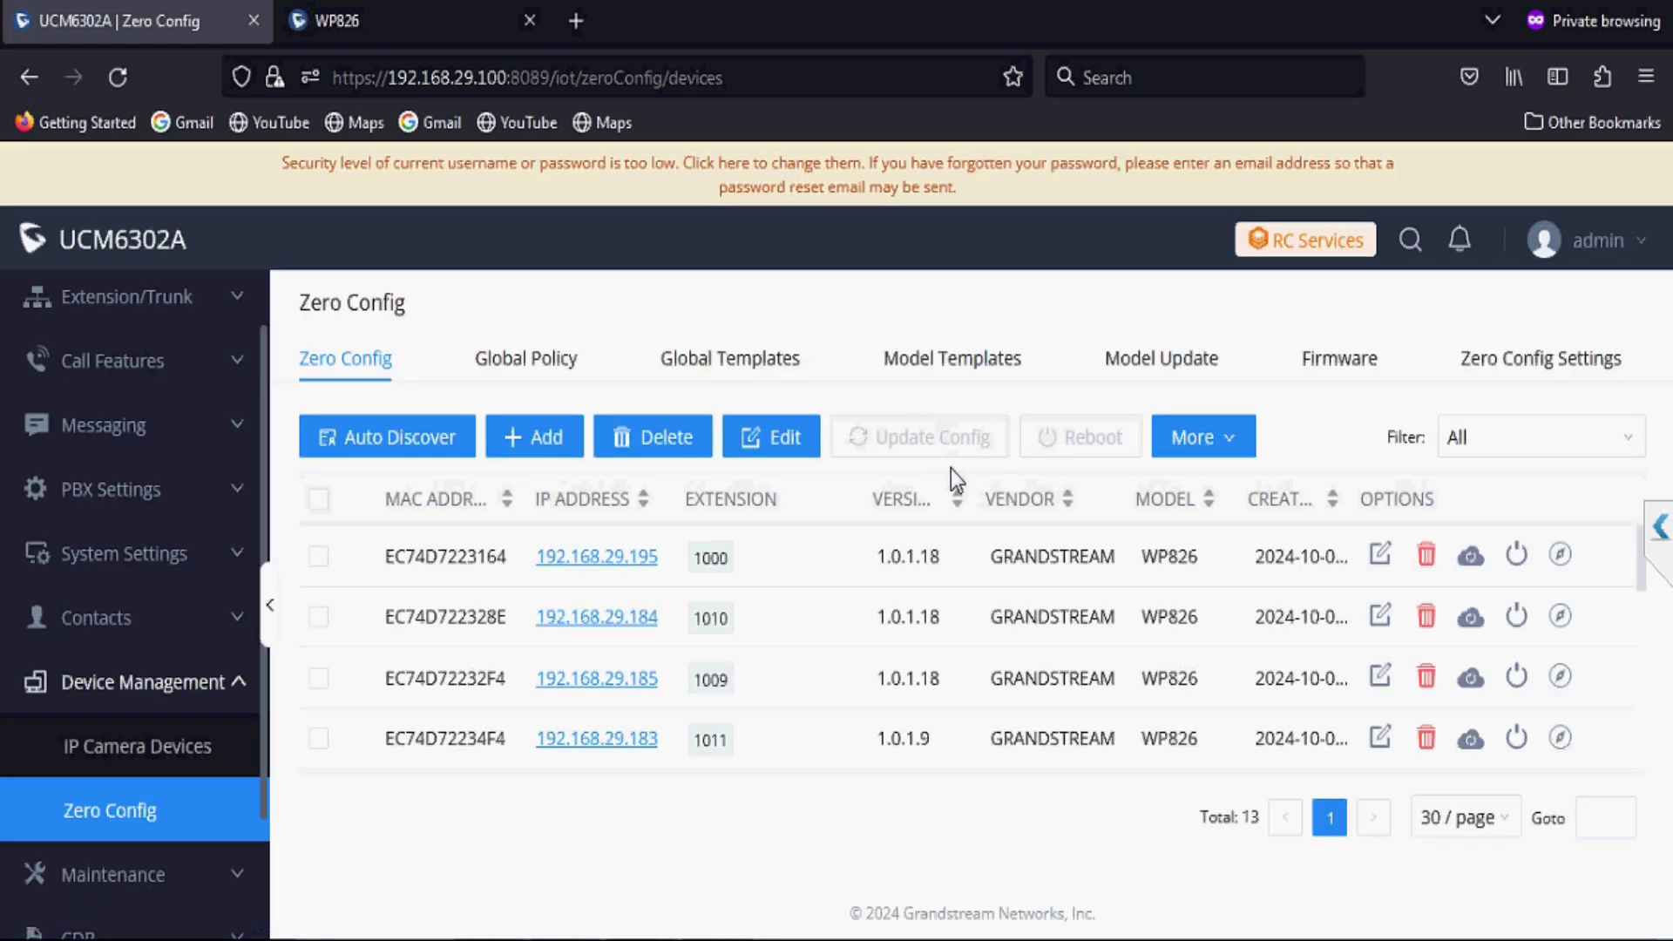
left_click(959, 505)
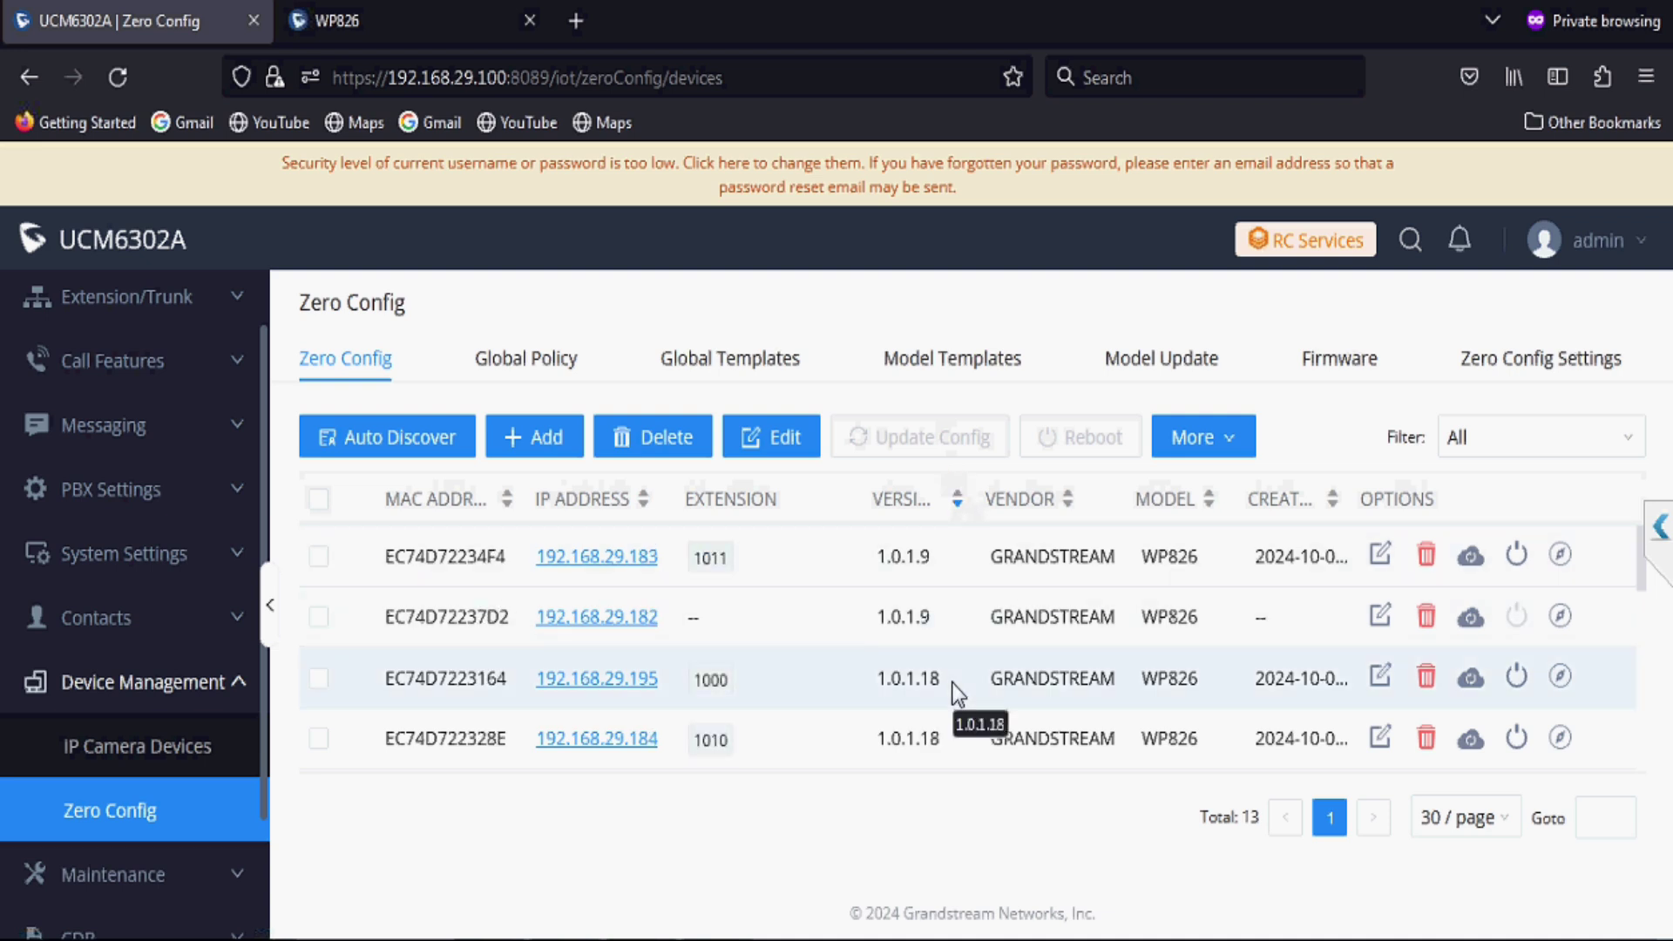
scroll(953, 683, "down", 3)
scroll(953, 683, "down", 3)
scroll(951, 682, "up", 5)
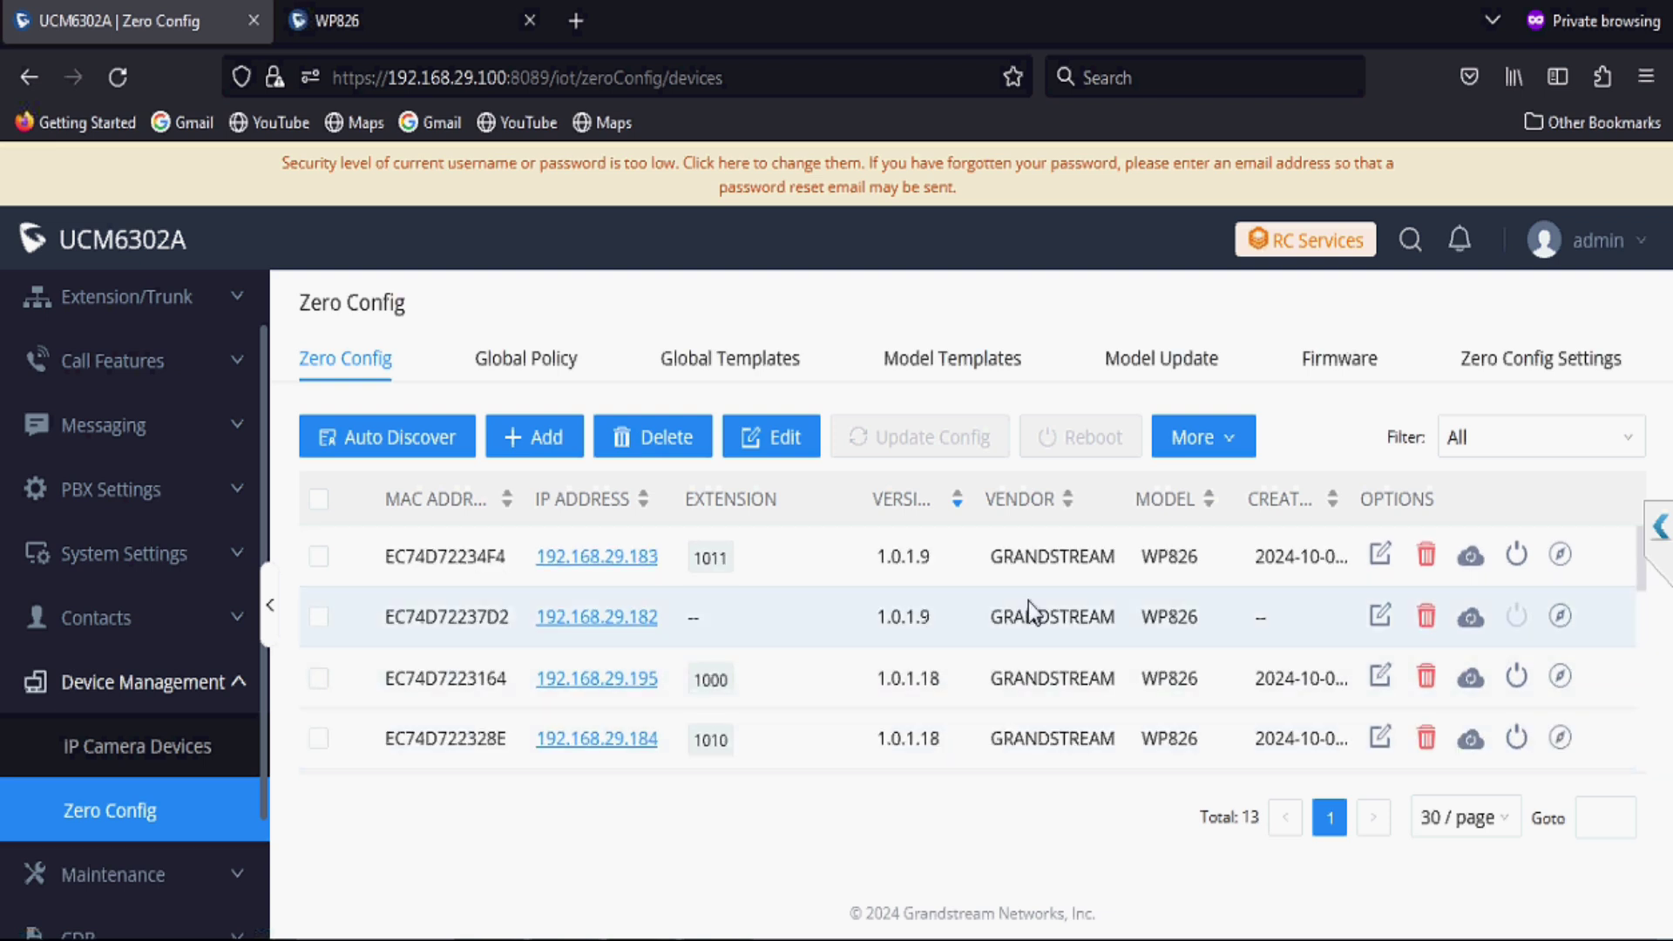
Step: Assign extension 1012 to Account 1 of handset EC74D72237D2 and send it the update notification
left_click(1382, 616)
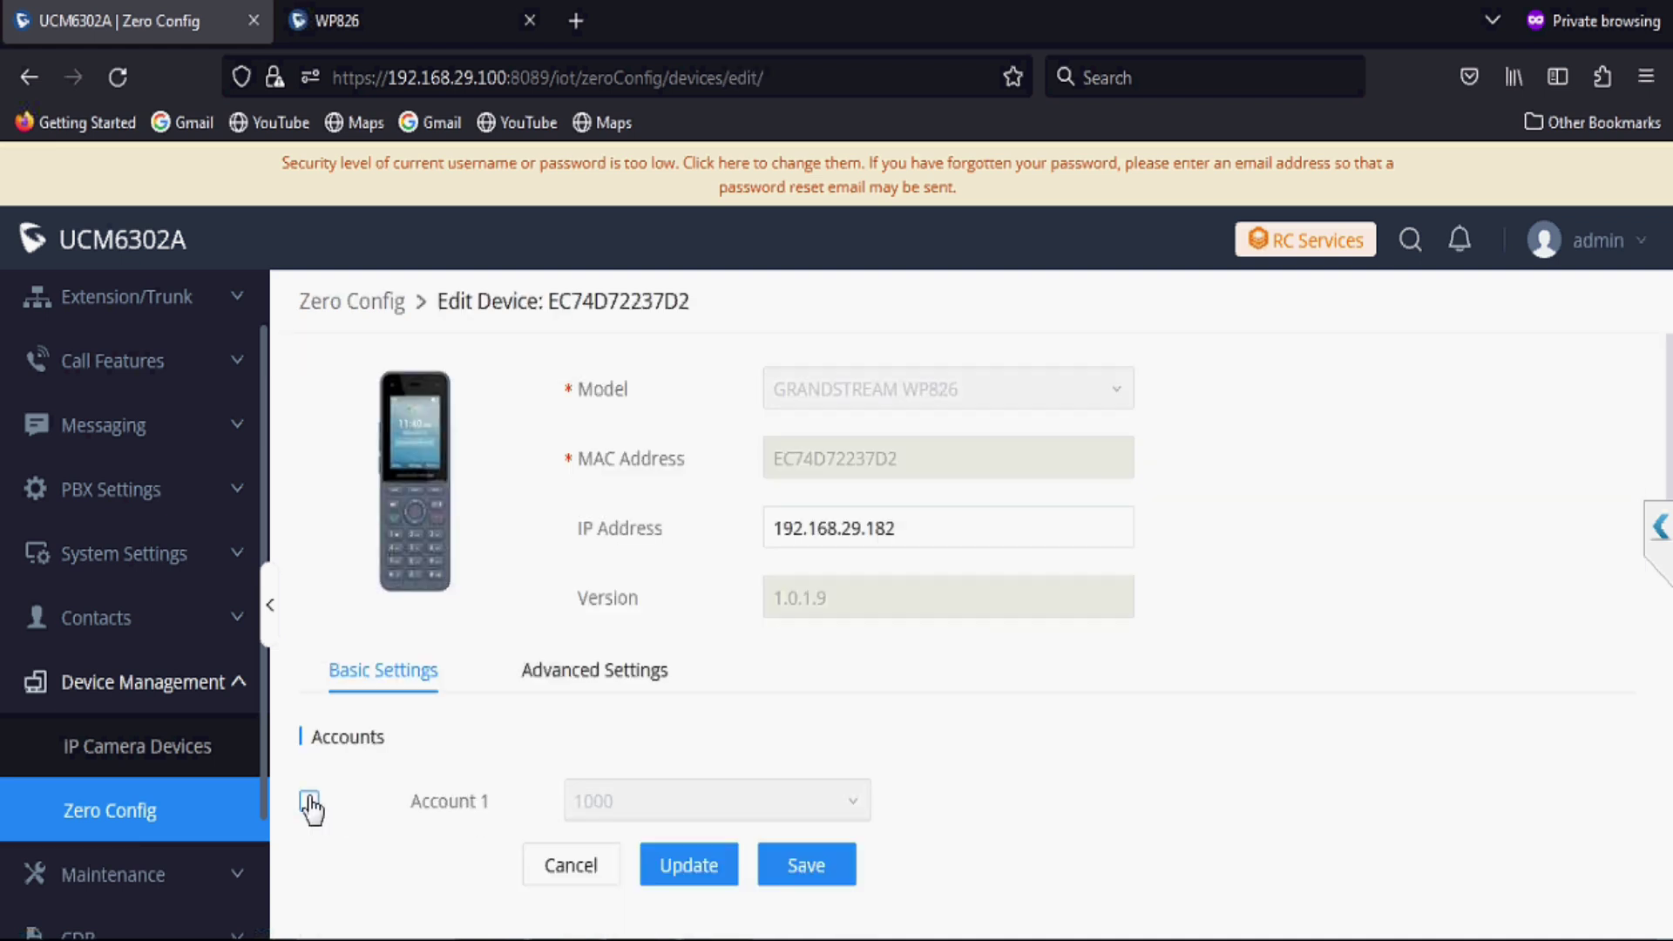
left_click(310, 801)
left_click(617, 809)
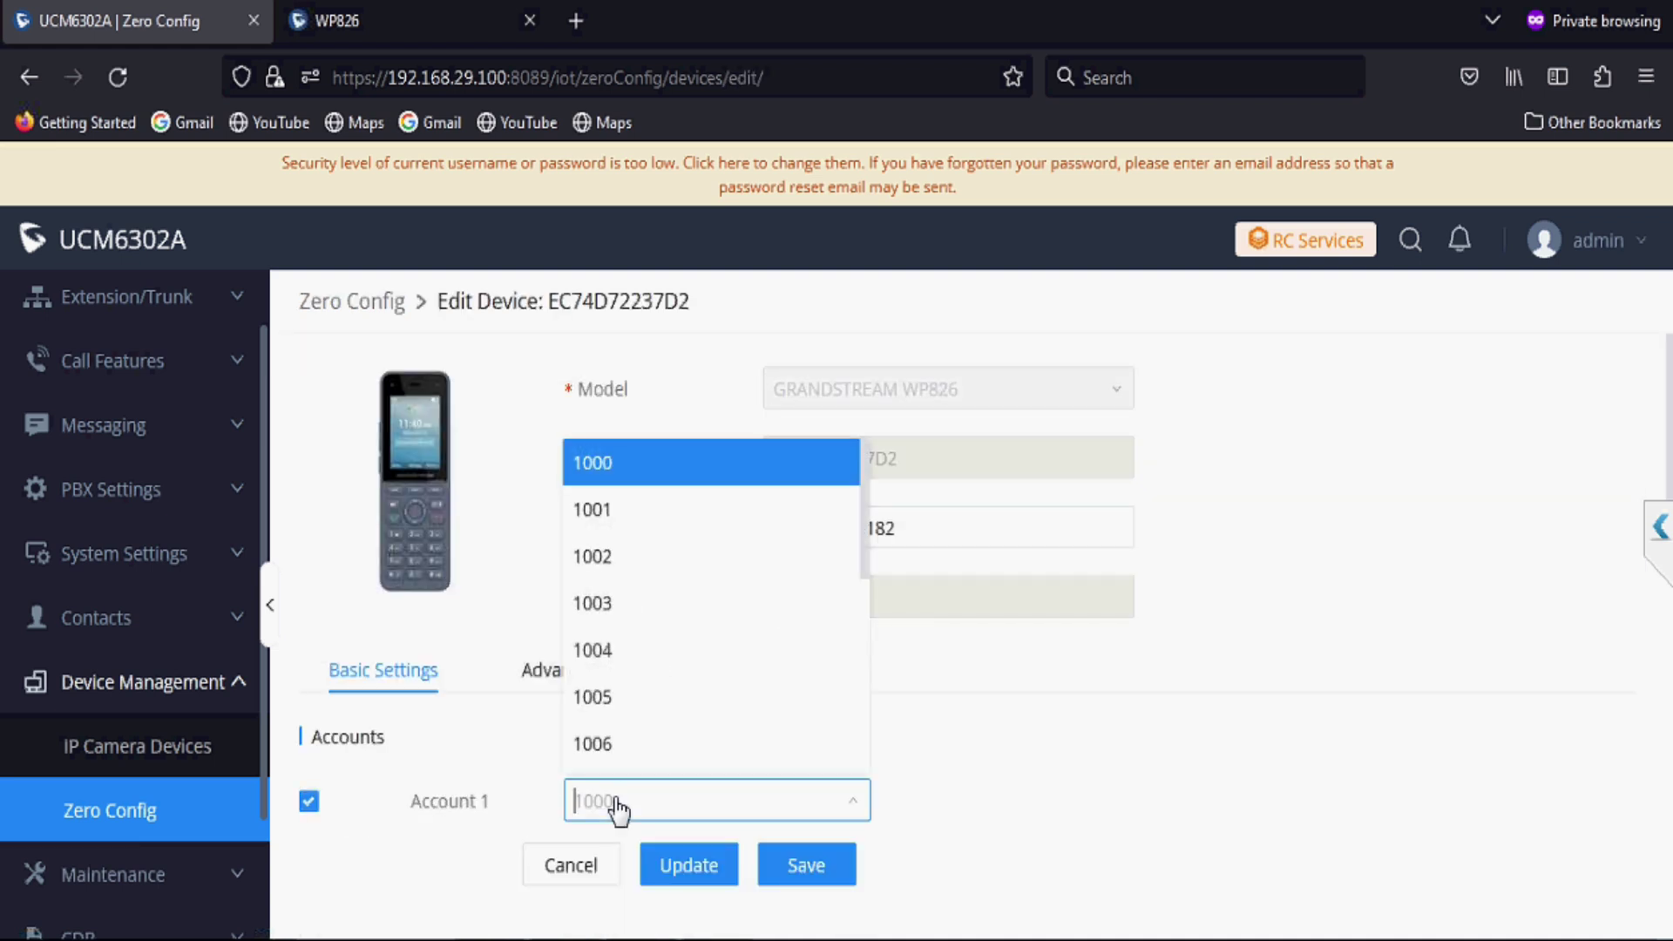
type("1012")
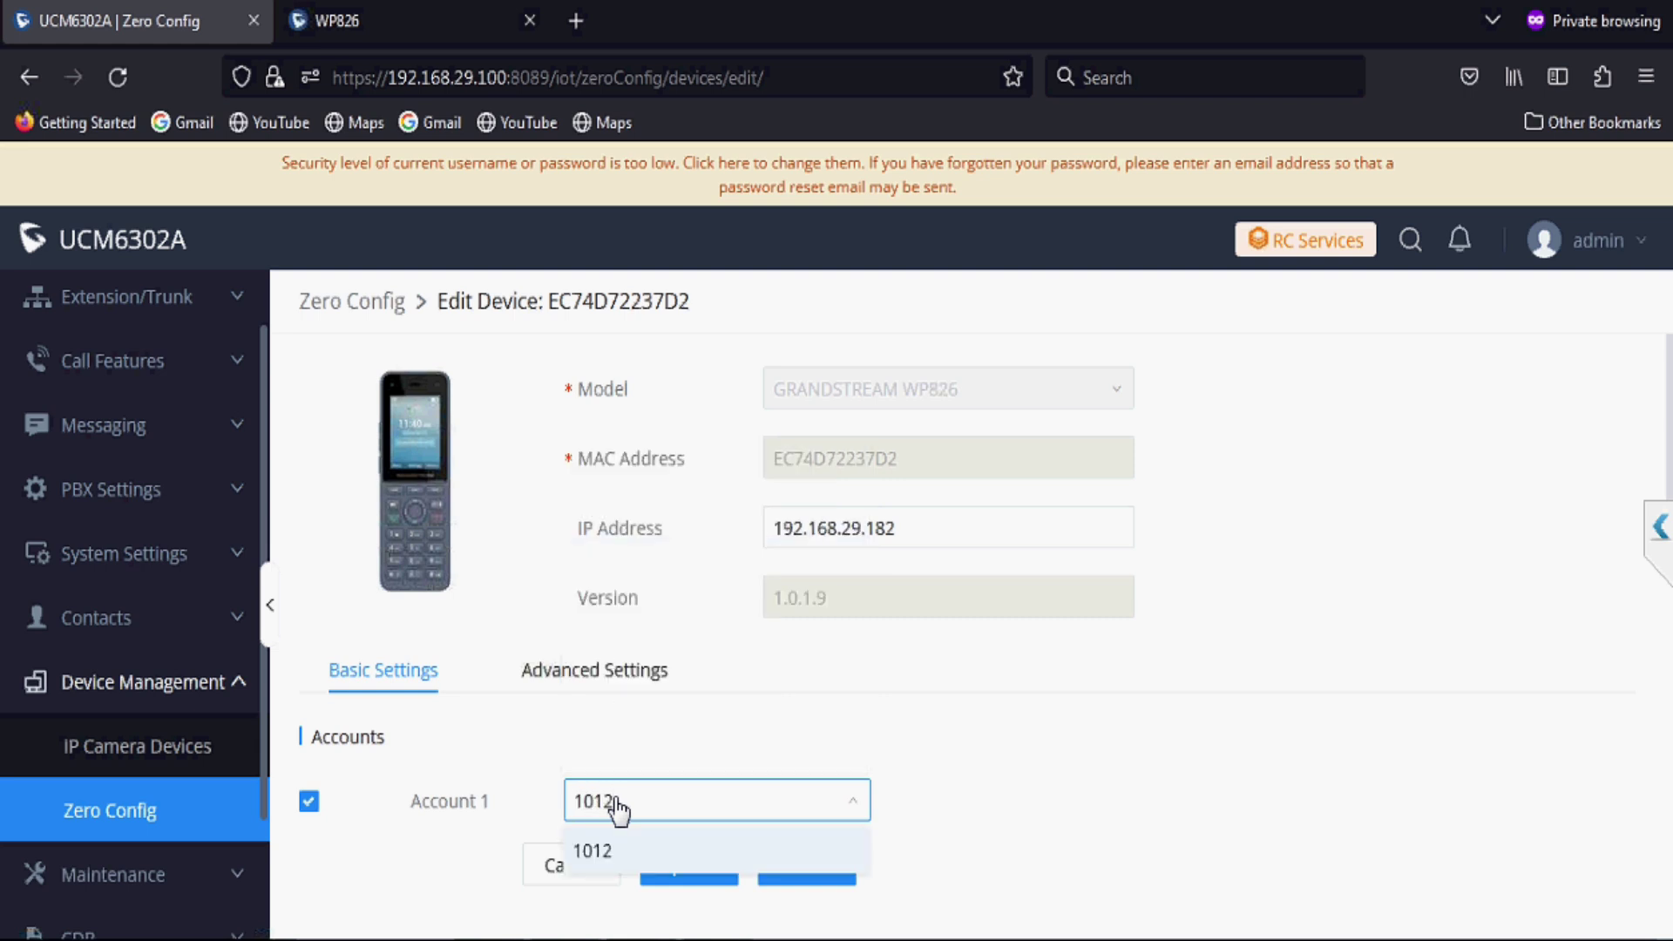
left_click(601, 853)
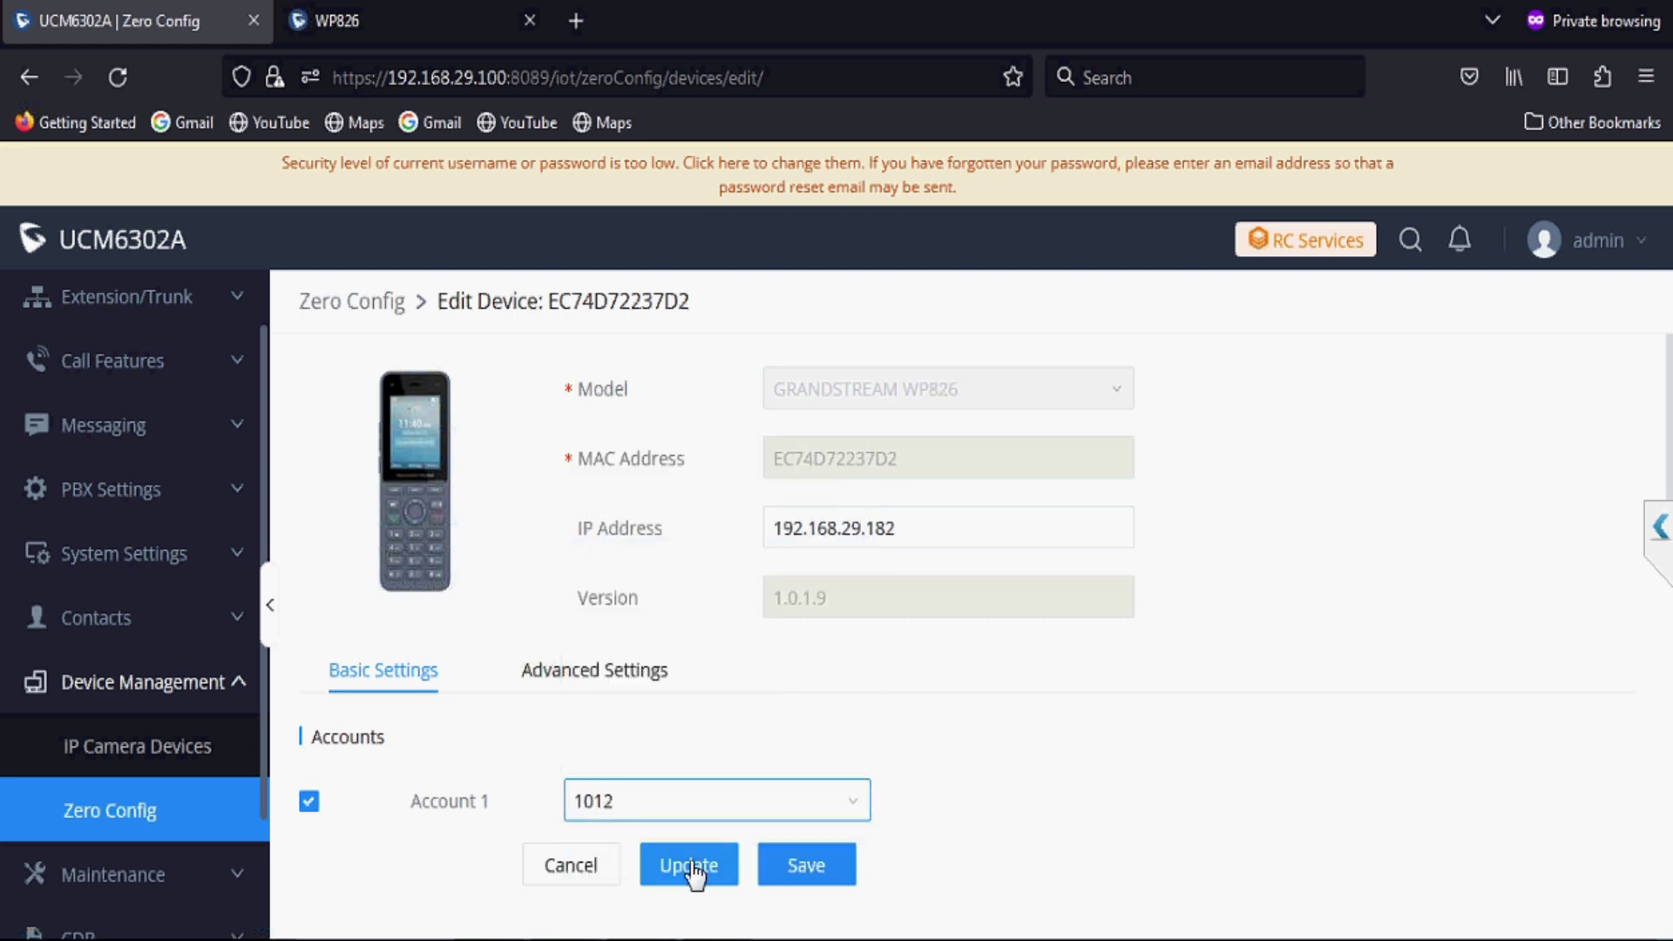
left_click(691, 867)
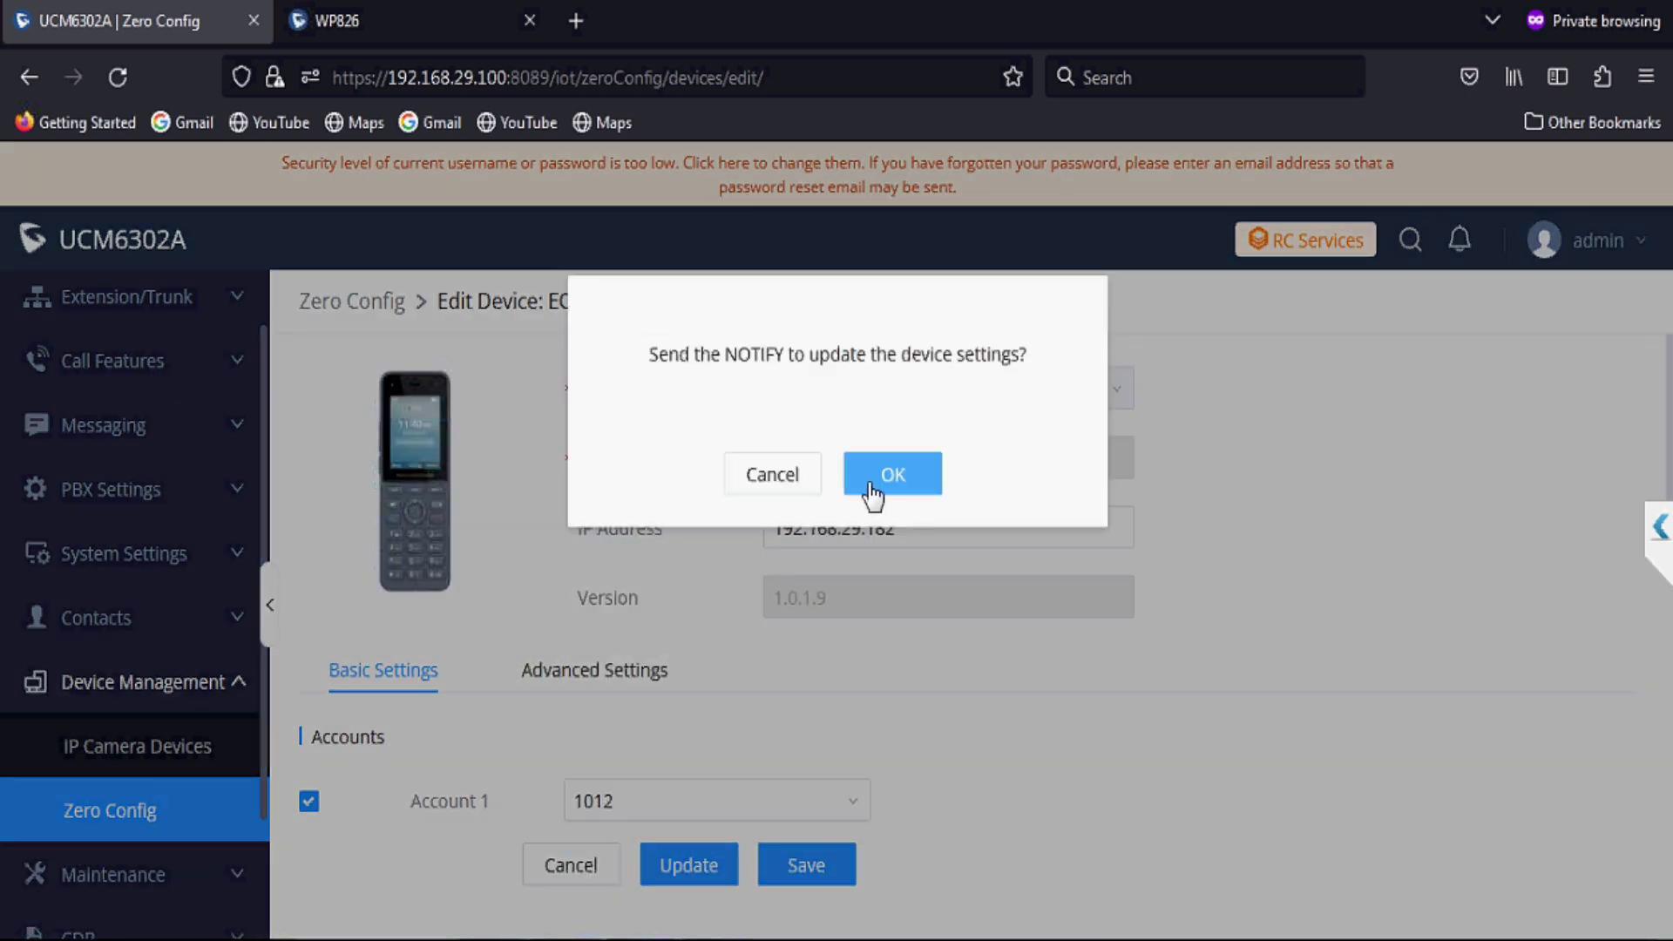
left_click(872, 493)
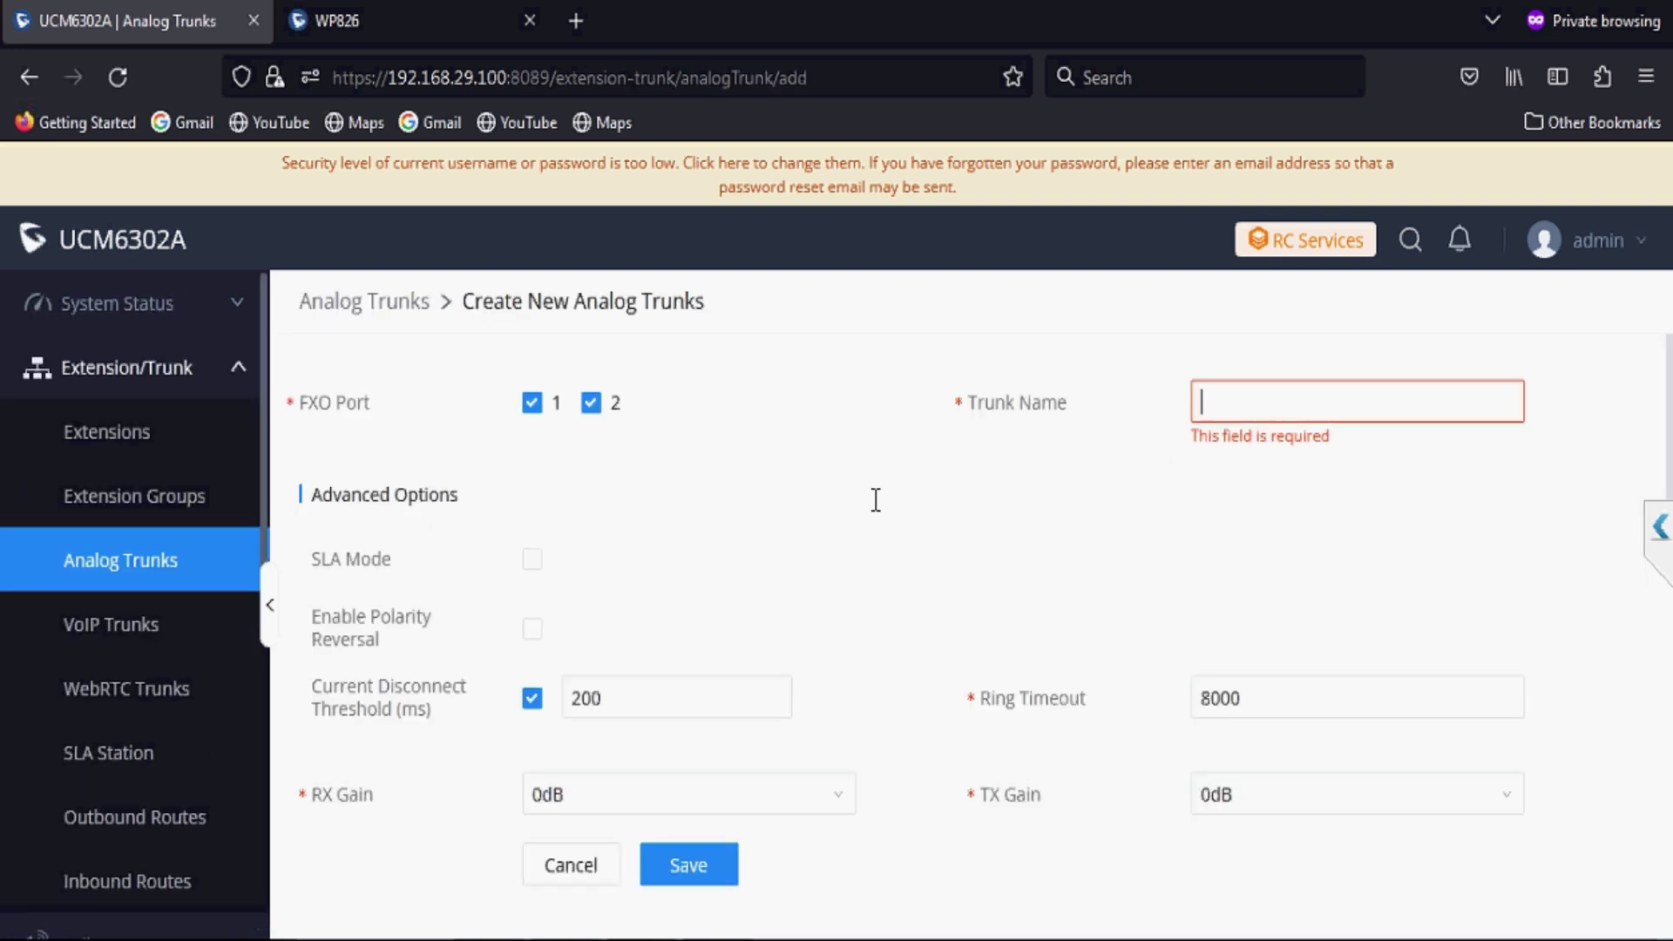
Step: Start a new analog trunk on FXO ports 1 and 2 named analog_Line
left_click(182, 568)
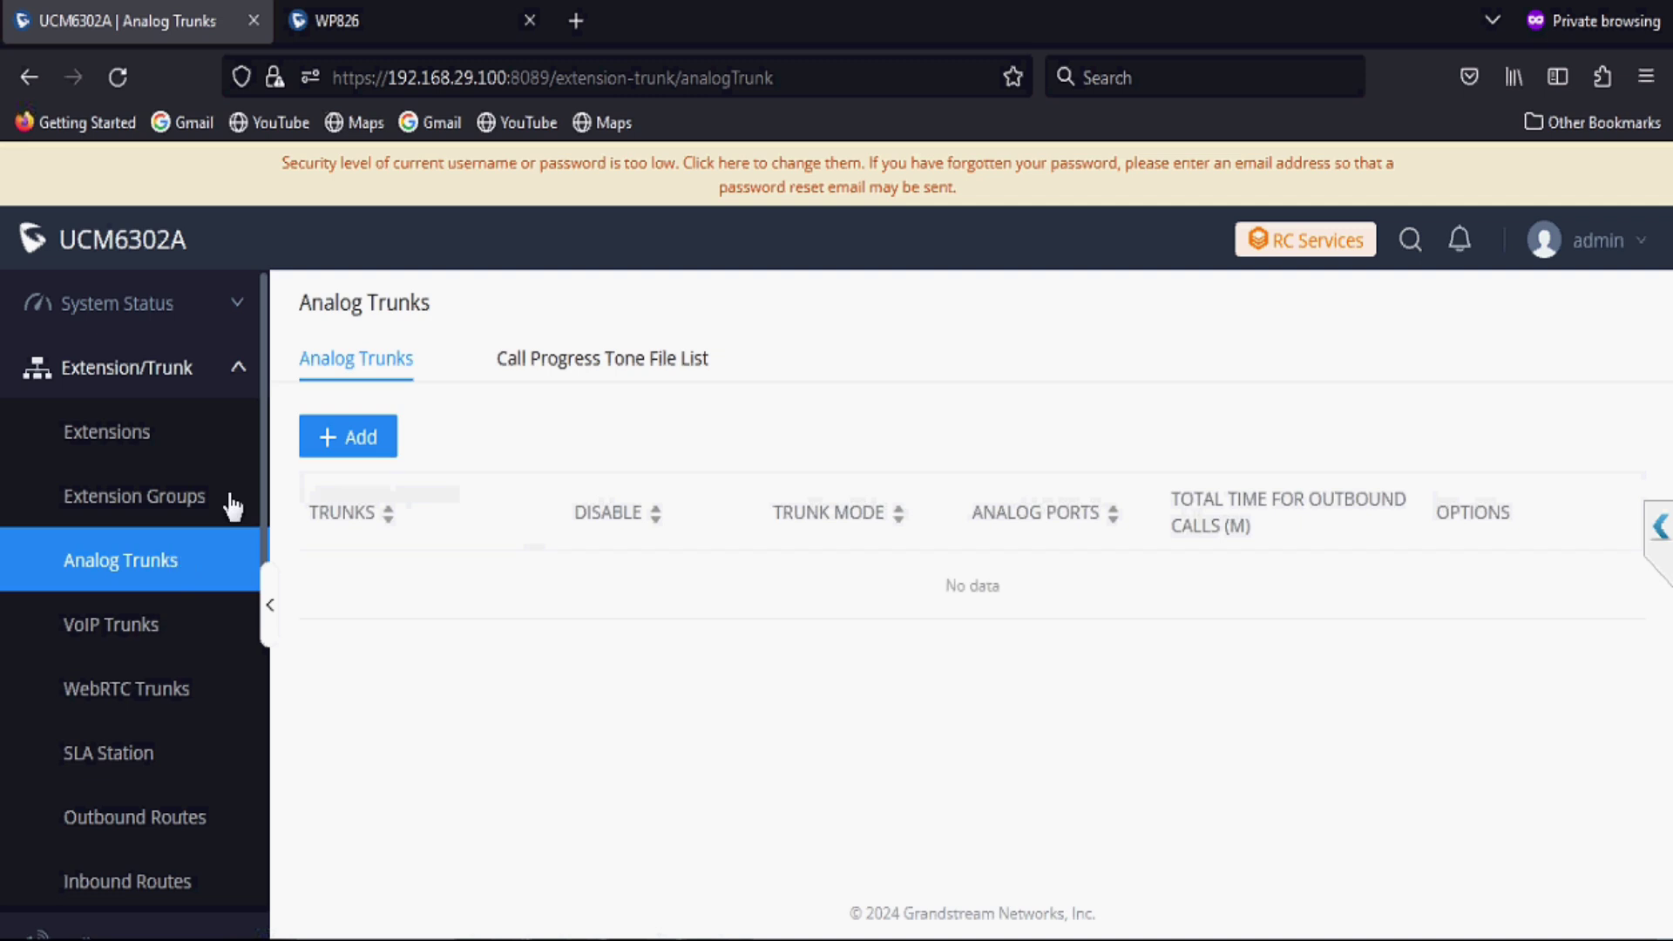
left_click(338, 446)
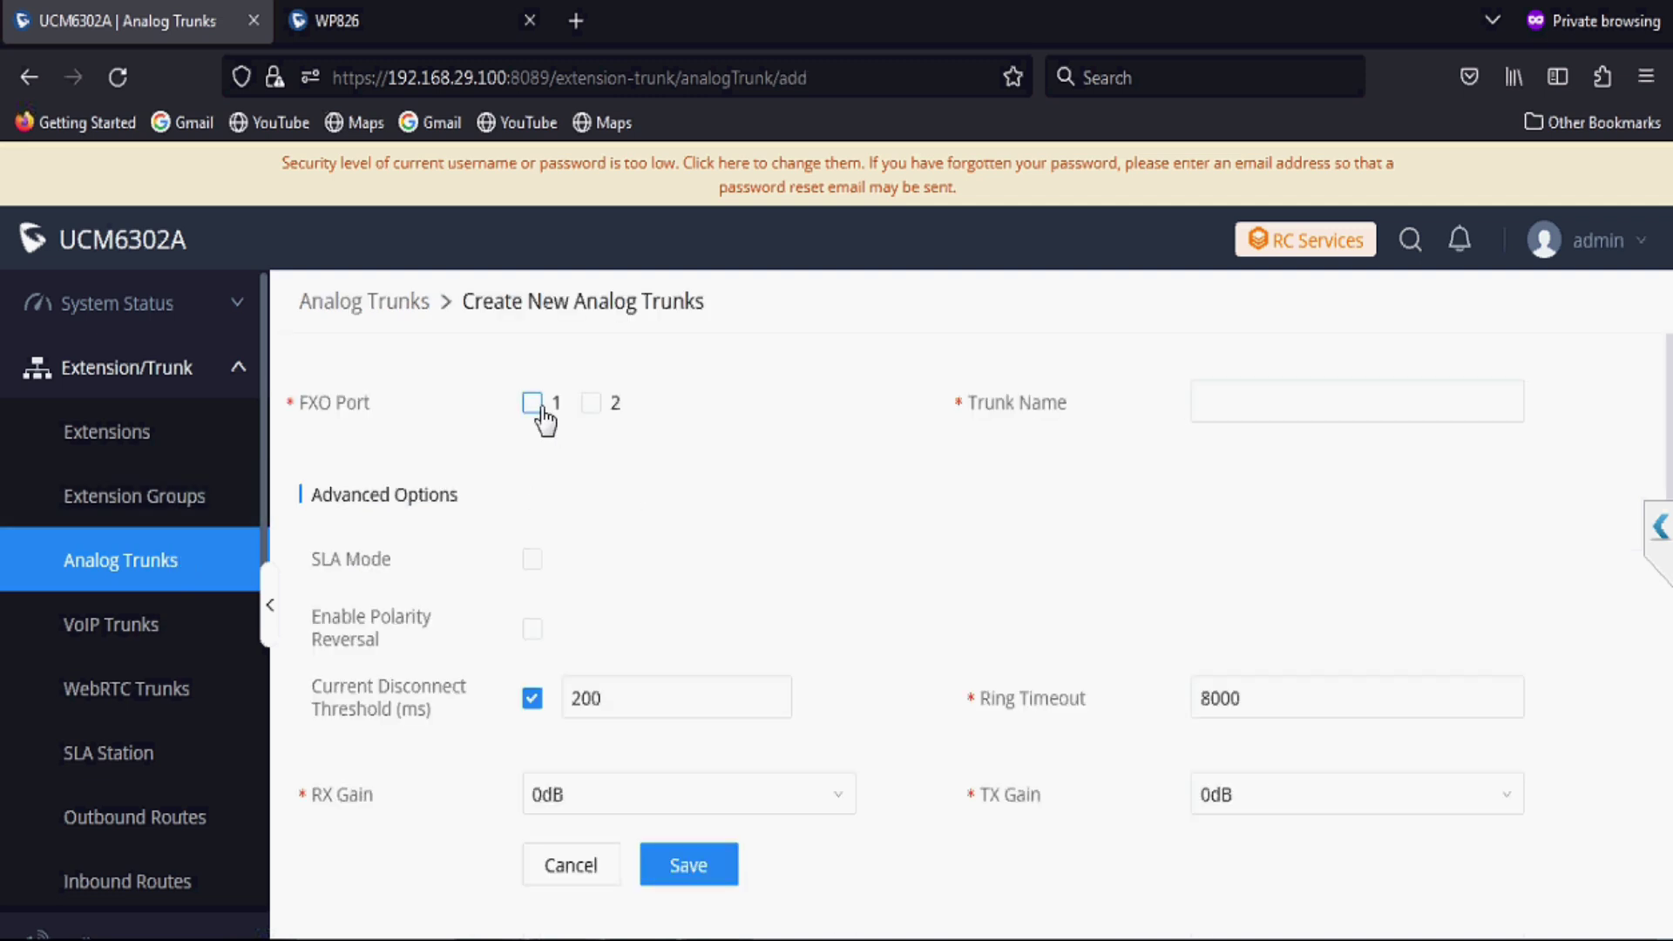
left_click(531, 403)
left_click(591, 403)
left_click(1262, 415)
type("ana")
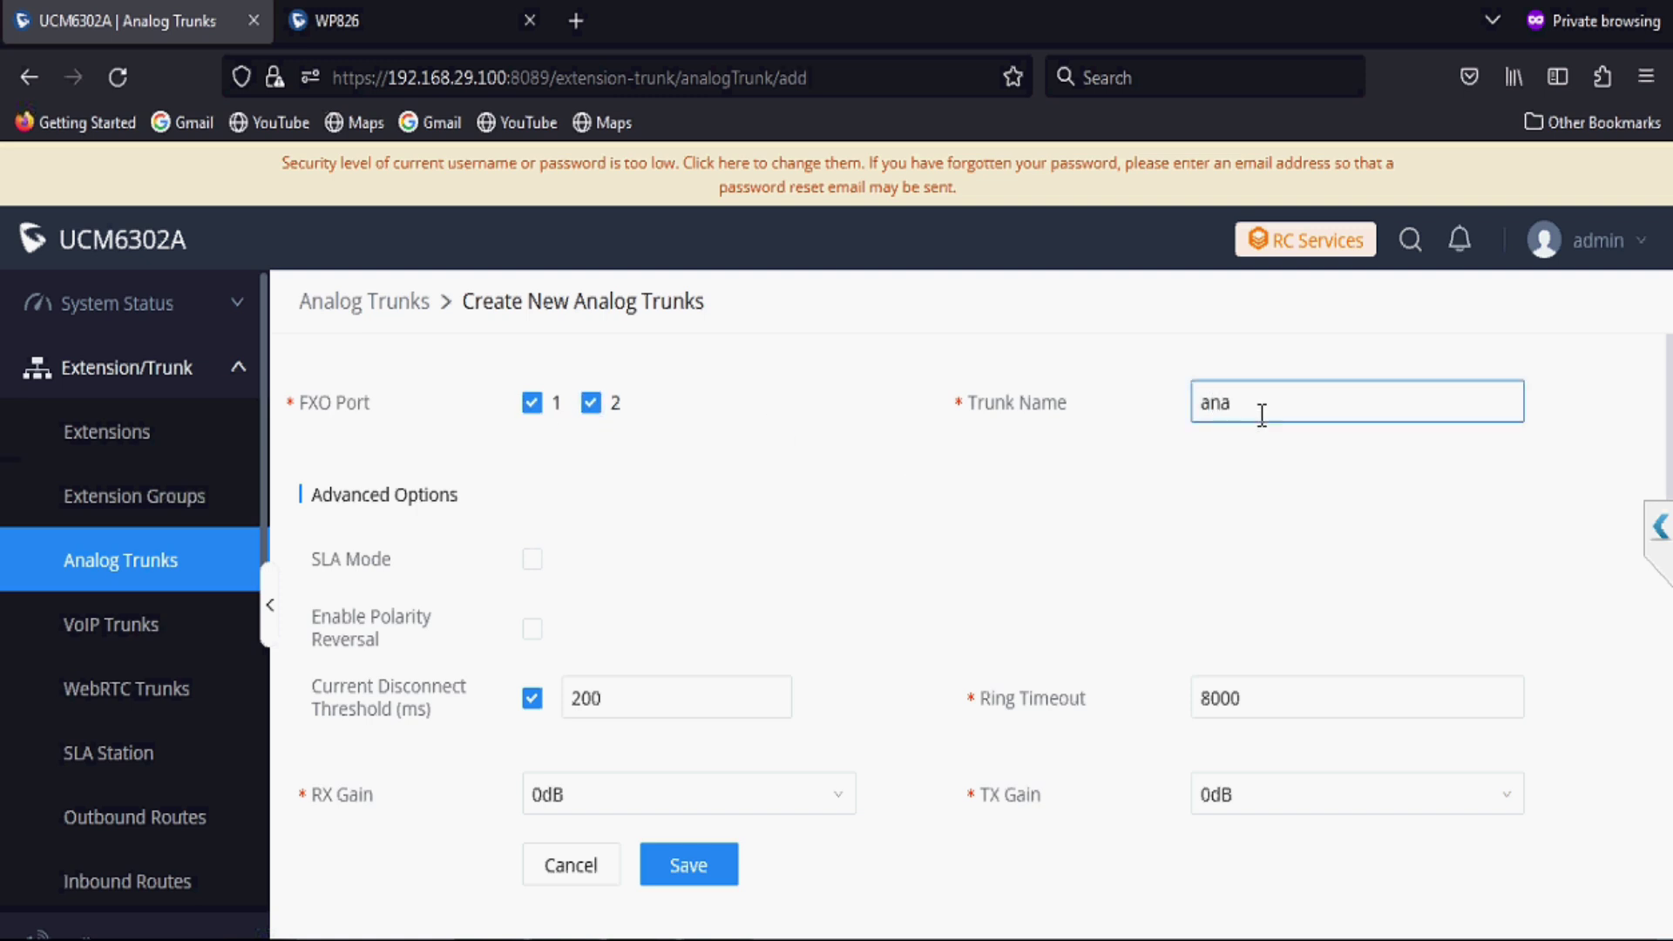
type("log")
type("-")
type("Line")
Step: Set the caller ID scheme to Auto Detect, keep USA tones, and save the trunk
scroll(868, 629, "down", 3)
left_click(767, 697)
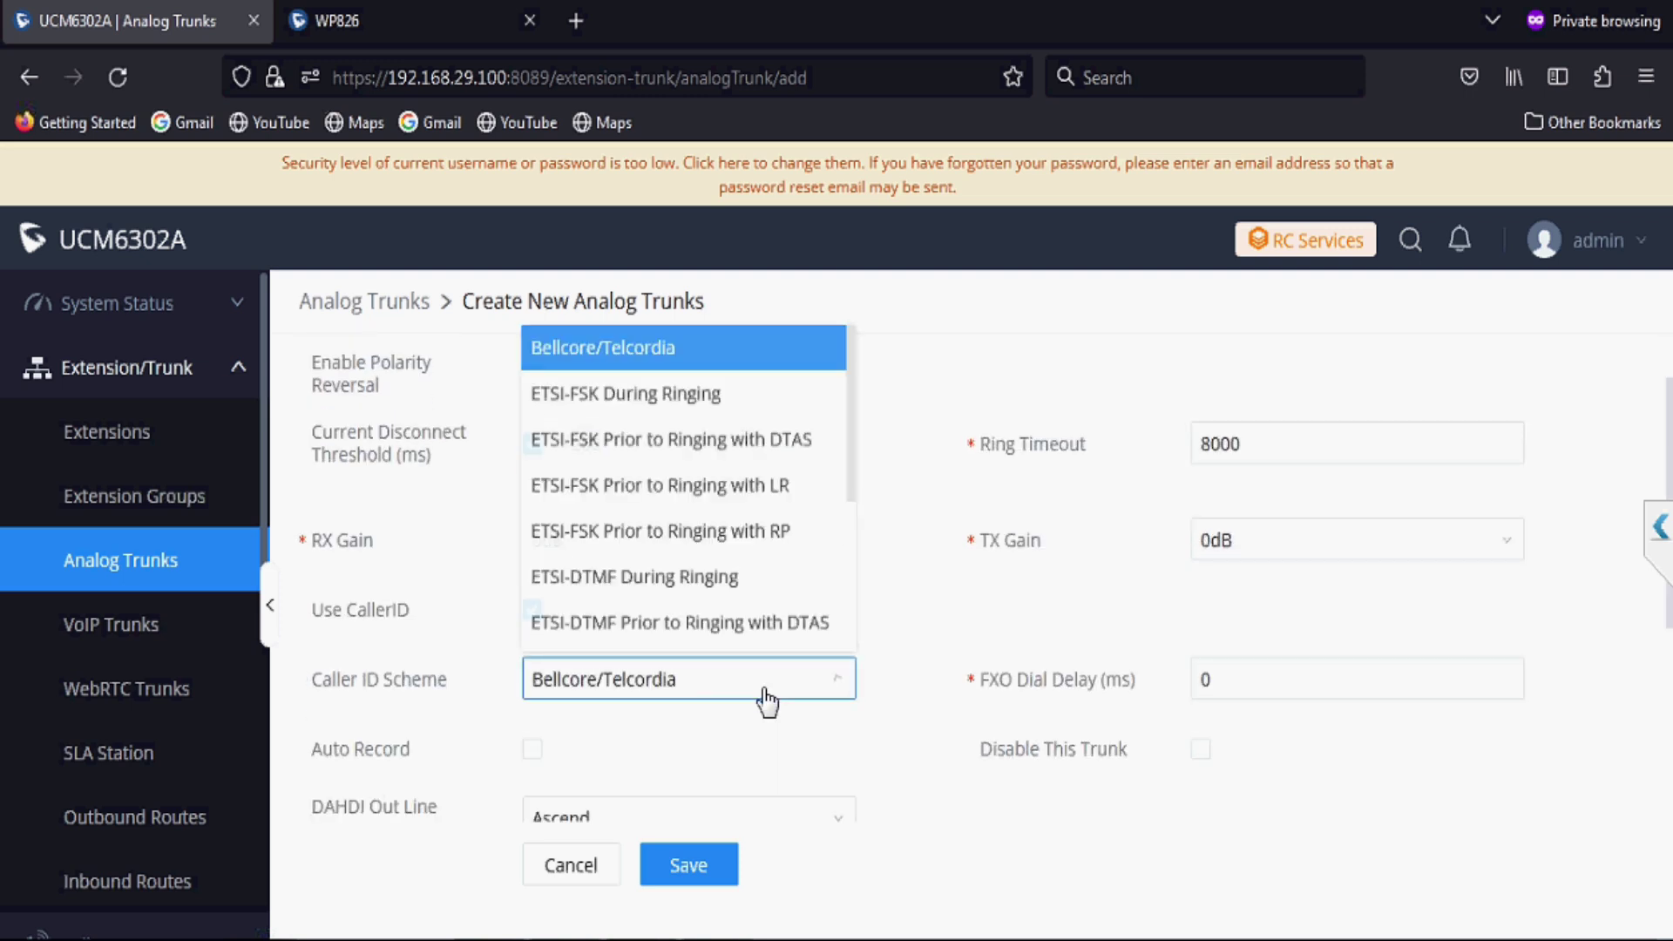
scroll(702, 628, "down", 3)
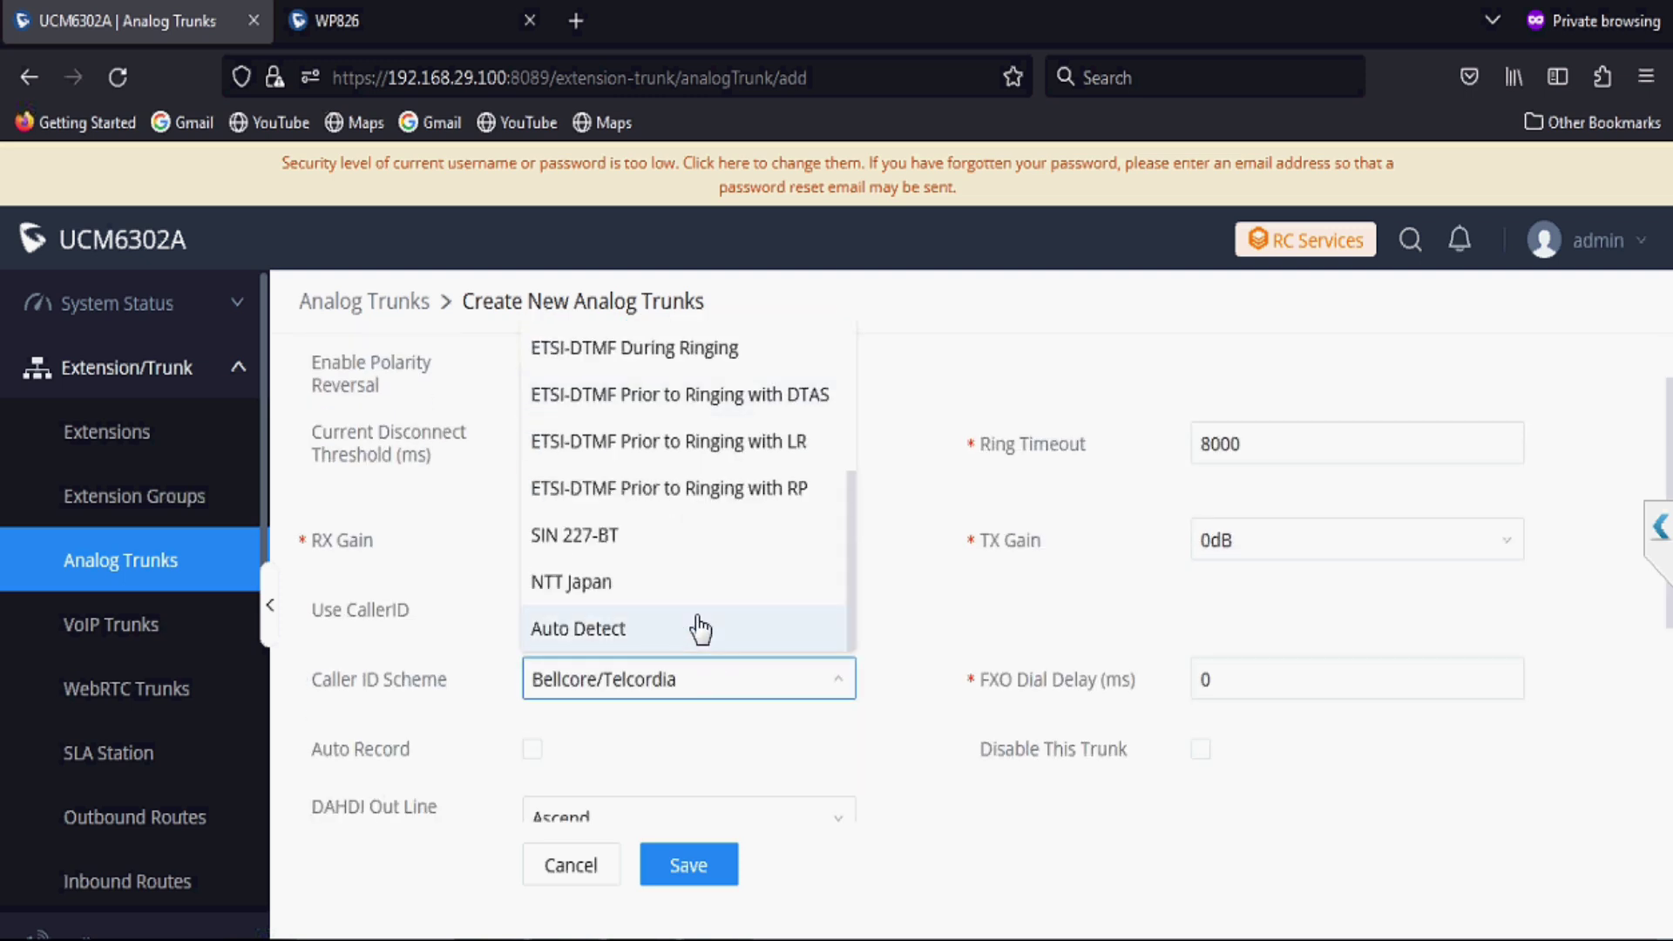
left_click(664, 638)
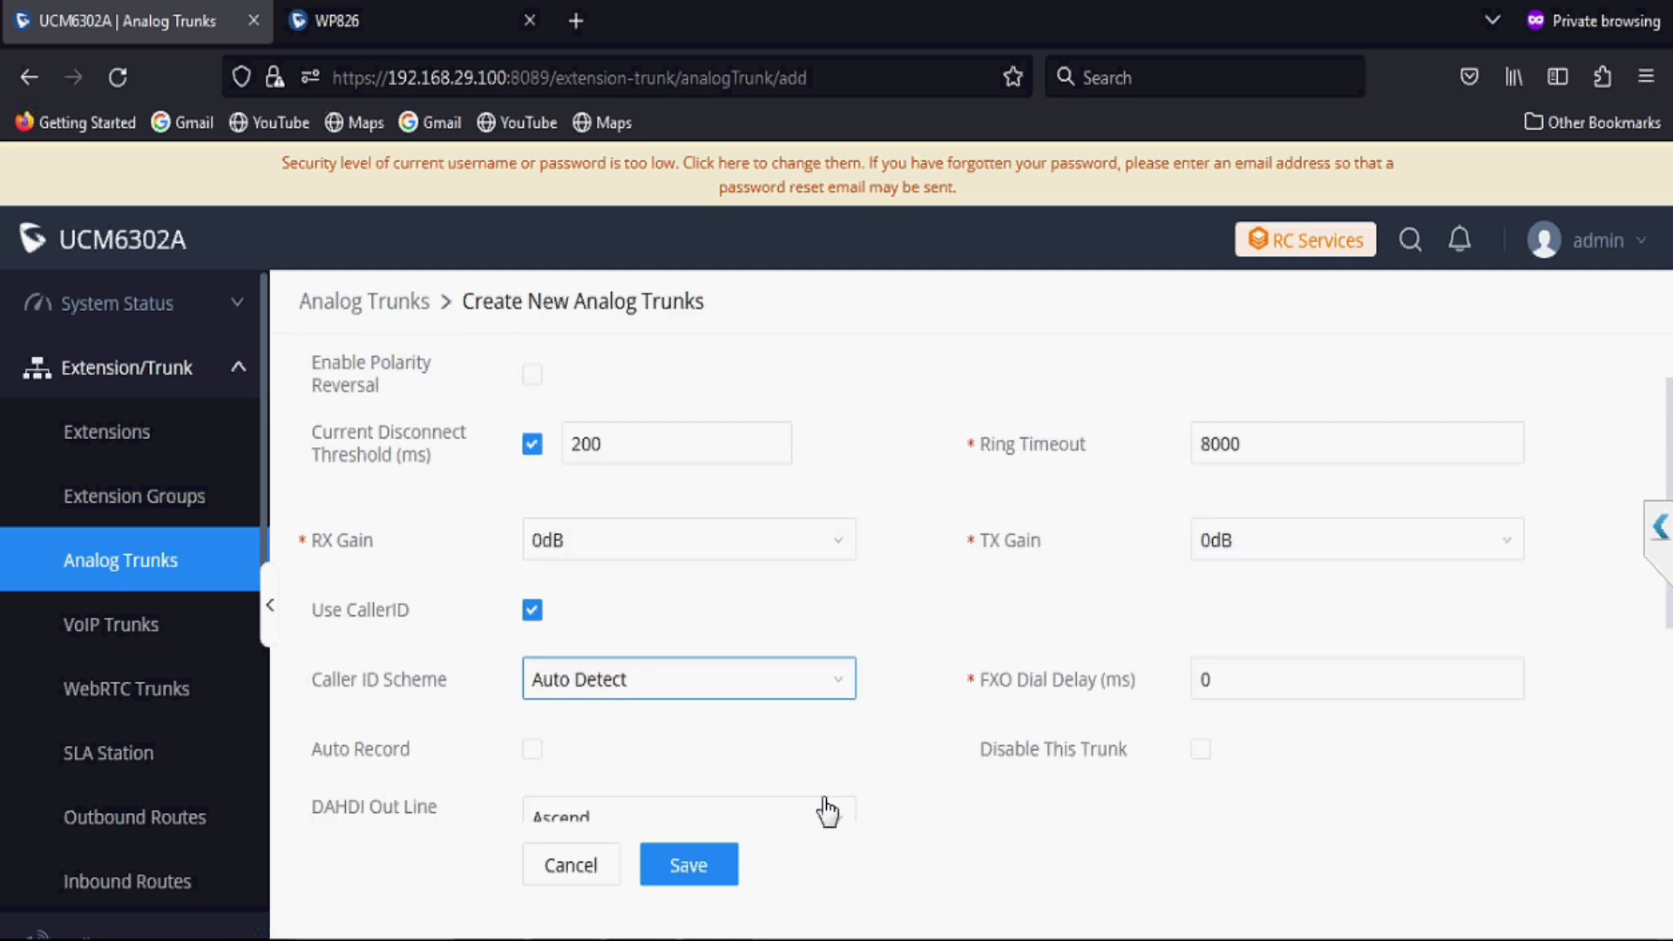
scroll(827, 810, "down", 3)
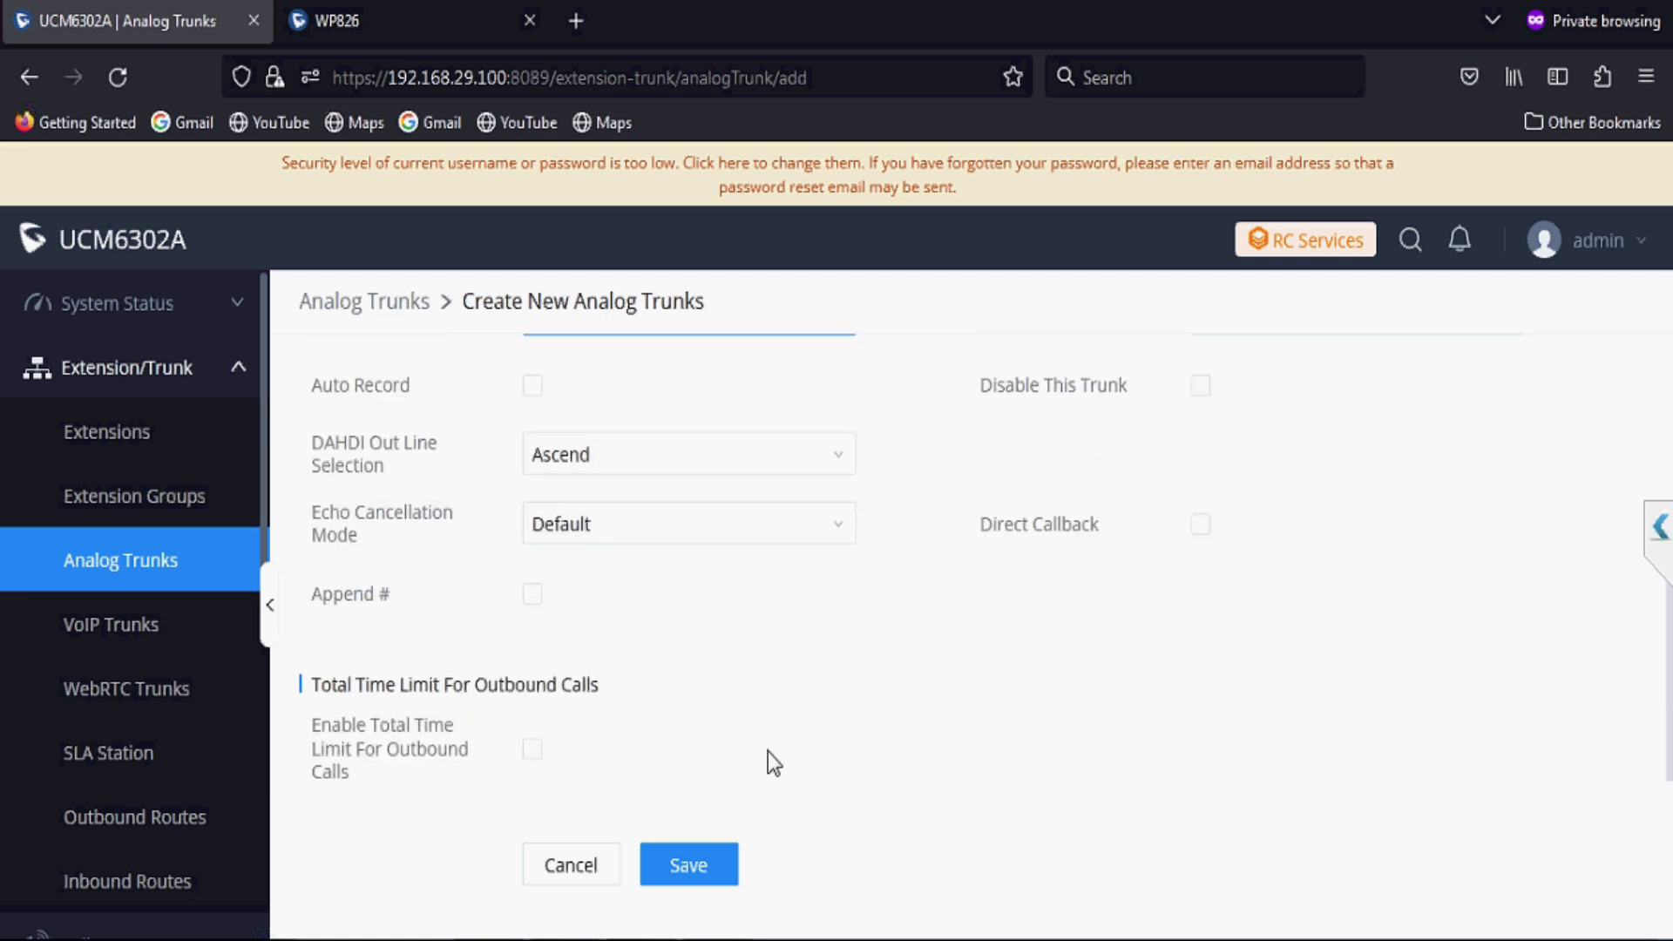
scroll(766, 748, "down", 2)
scroll(766, 745, "down", 1)
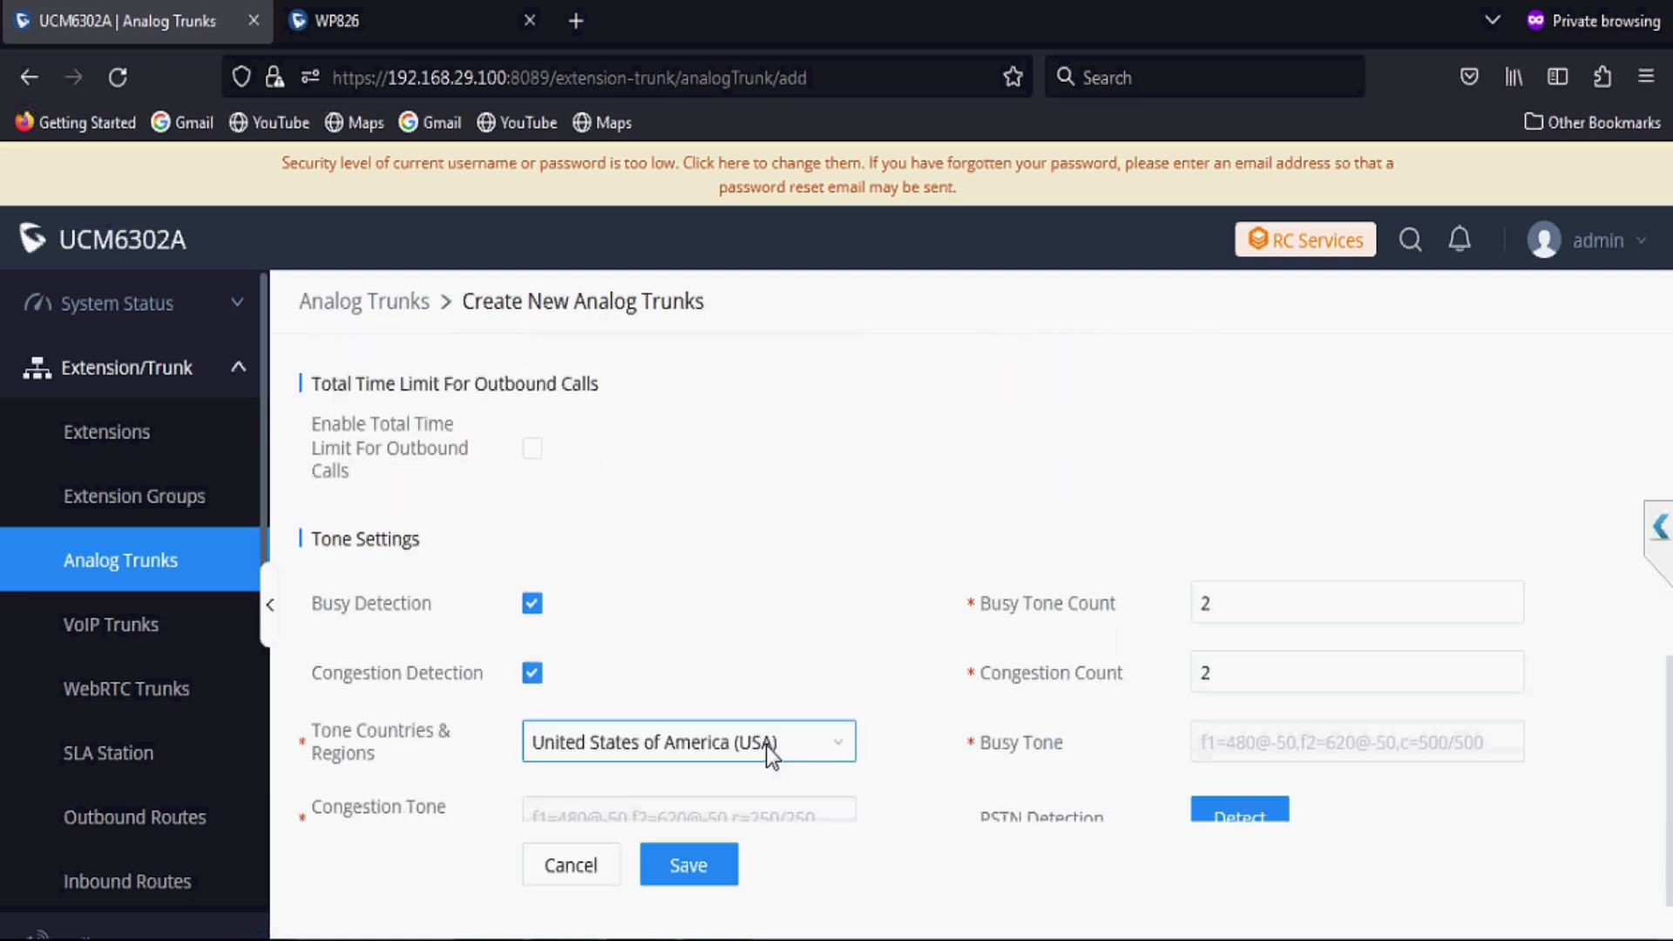
left_click(768, 752)
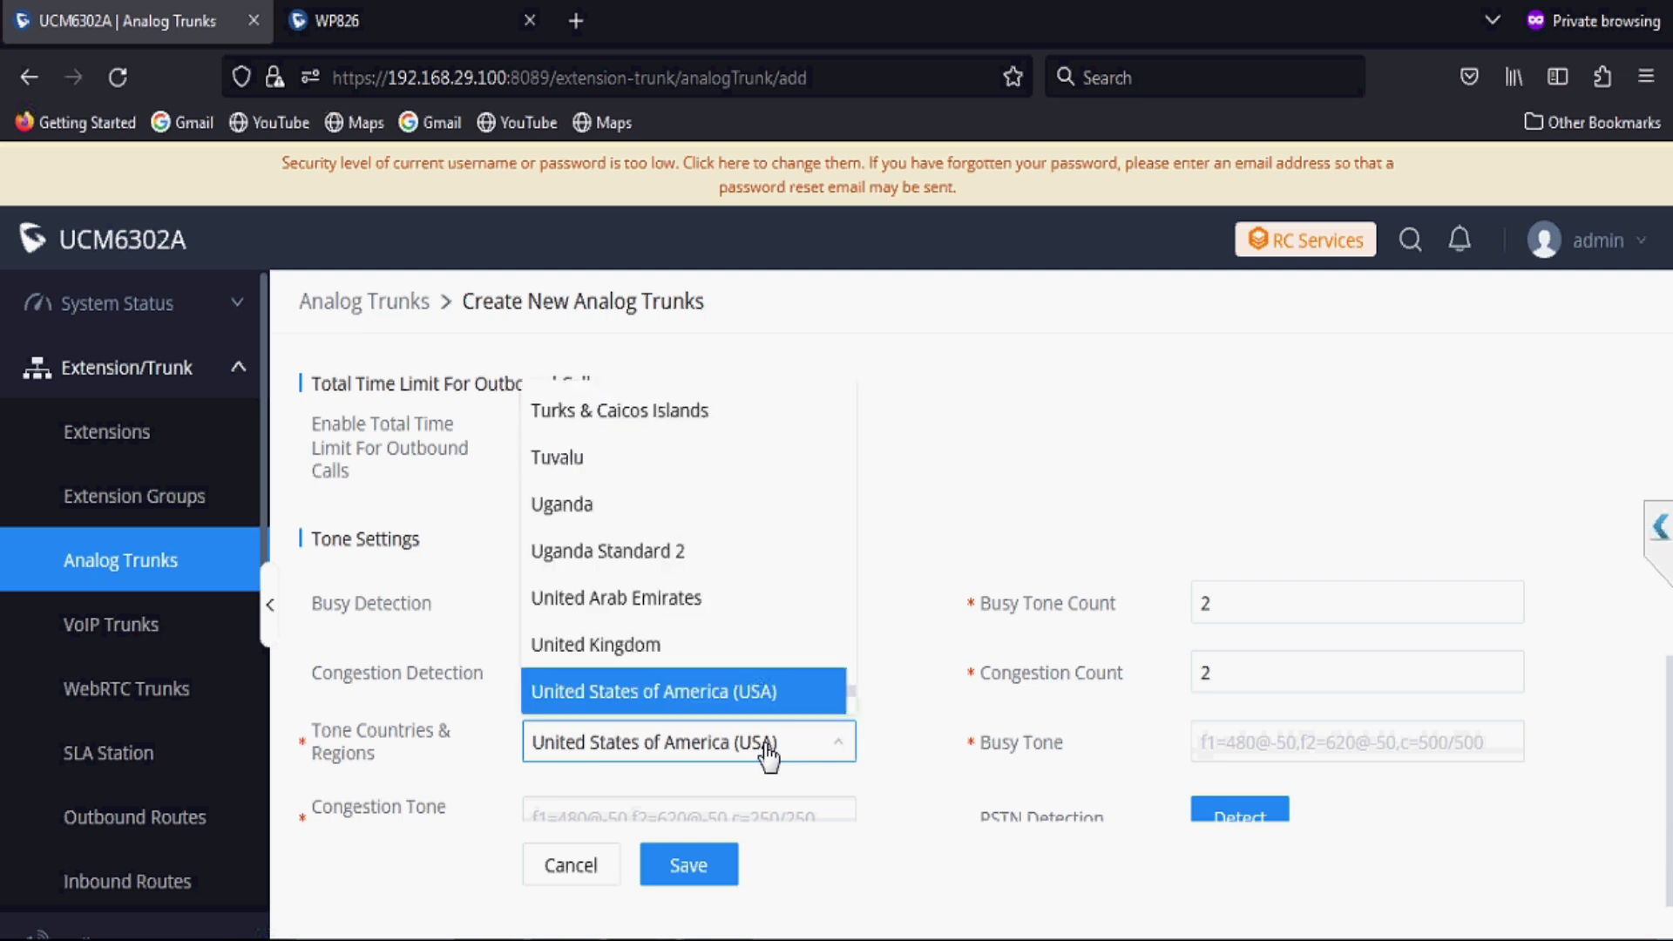
left_click(855, 749)
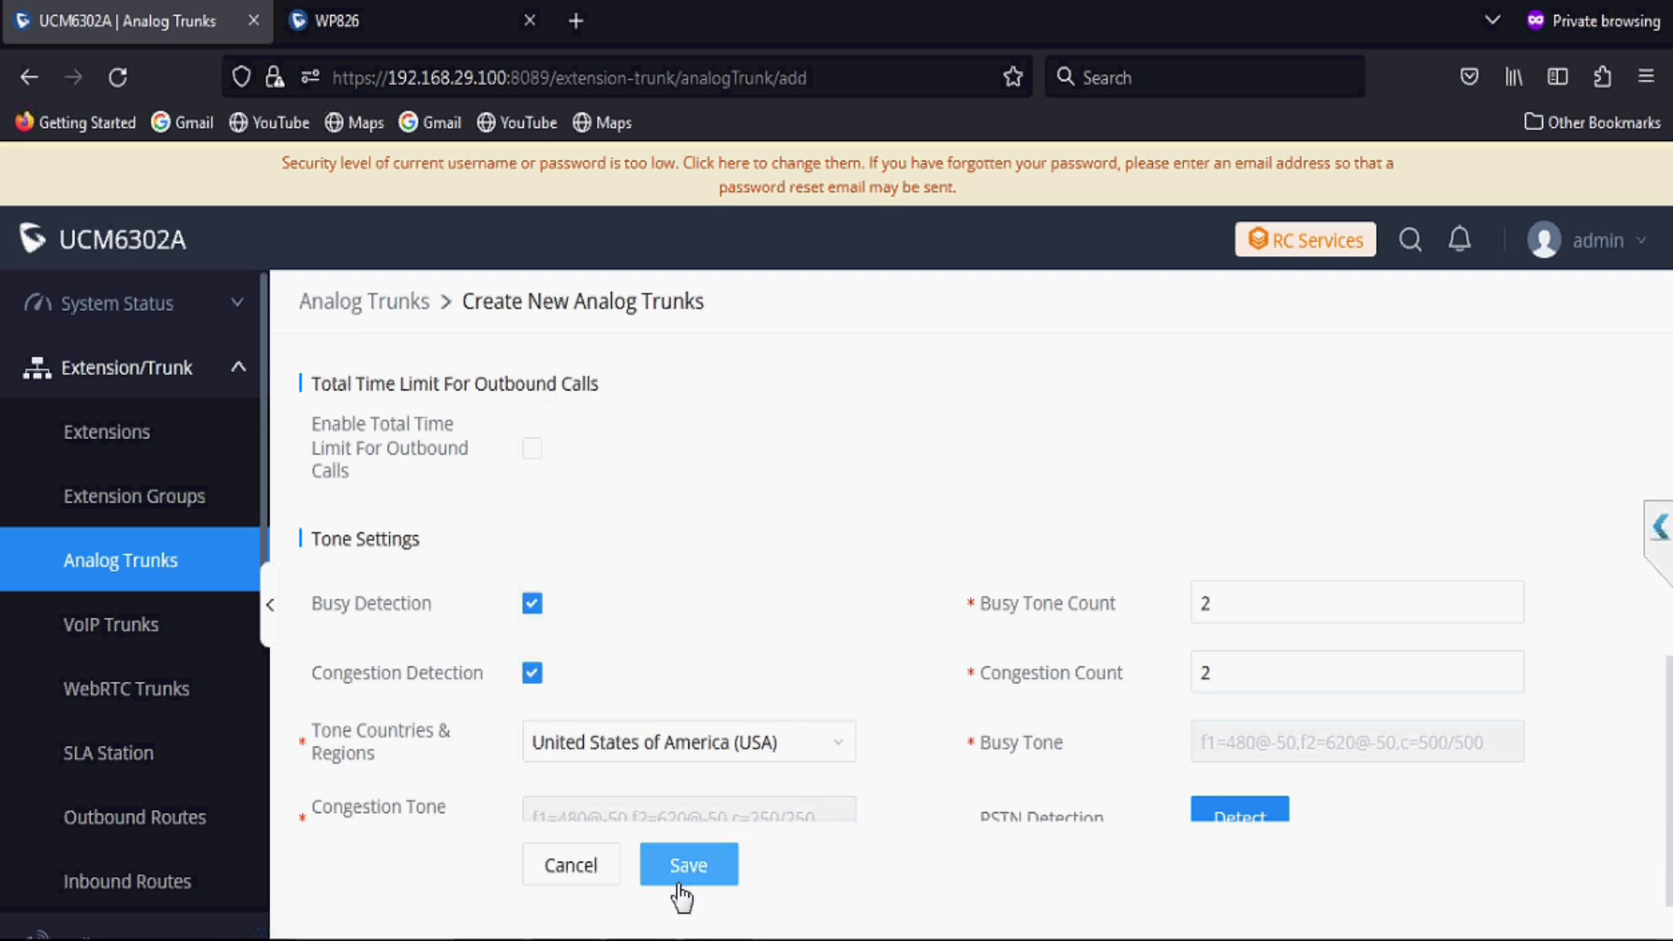
left_click(688, 866)
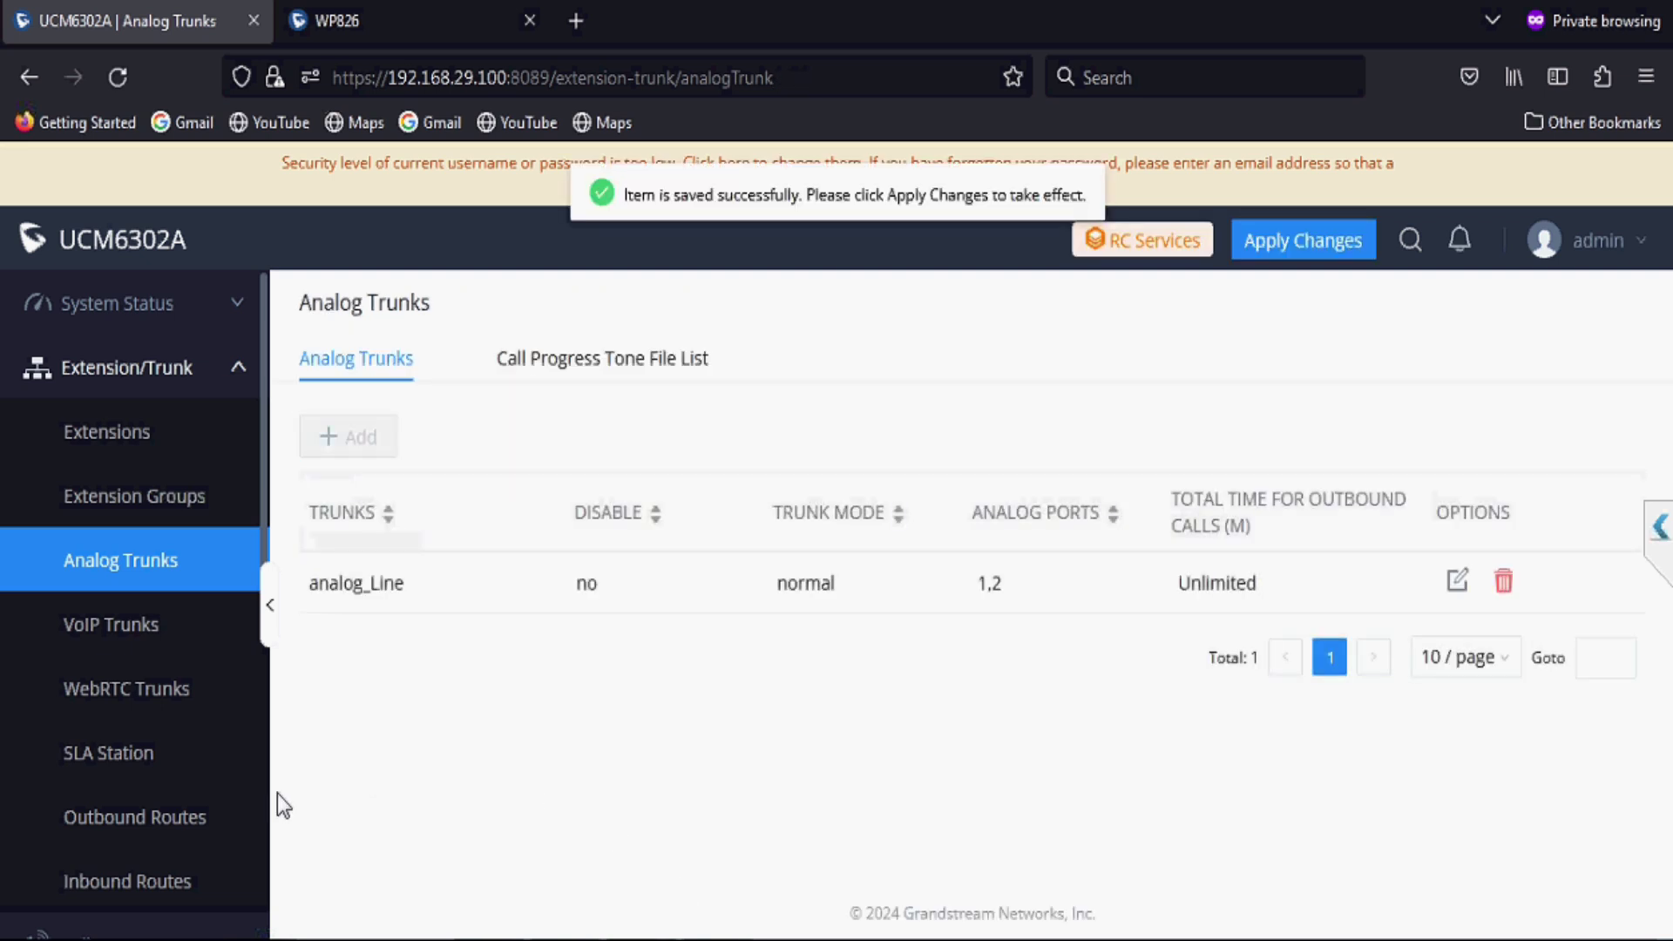
Step: Start a new outbound route named 'outgoing' with dial pattern 0x
left_click(194, 827)
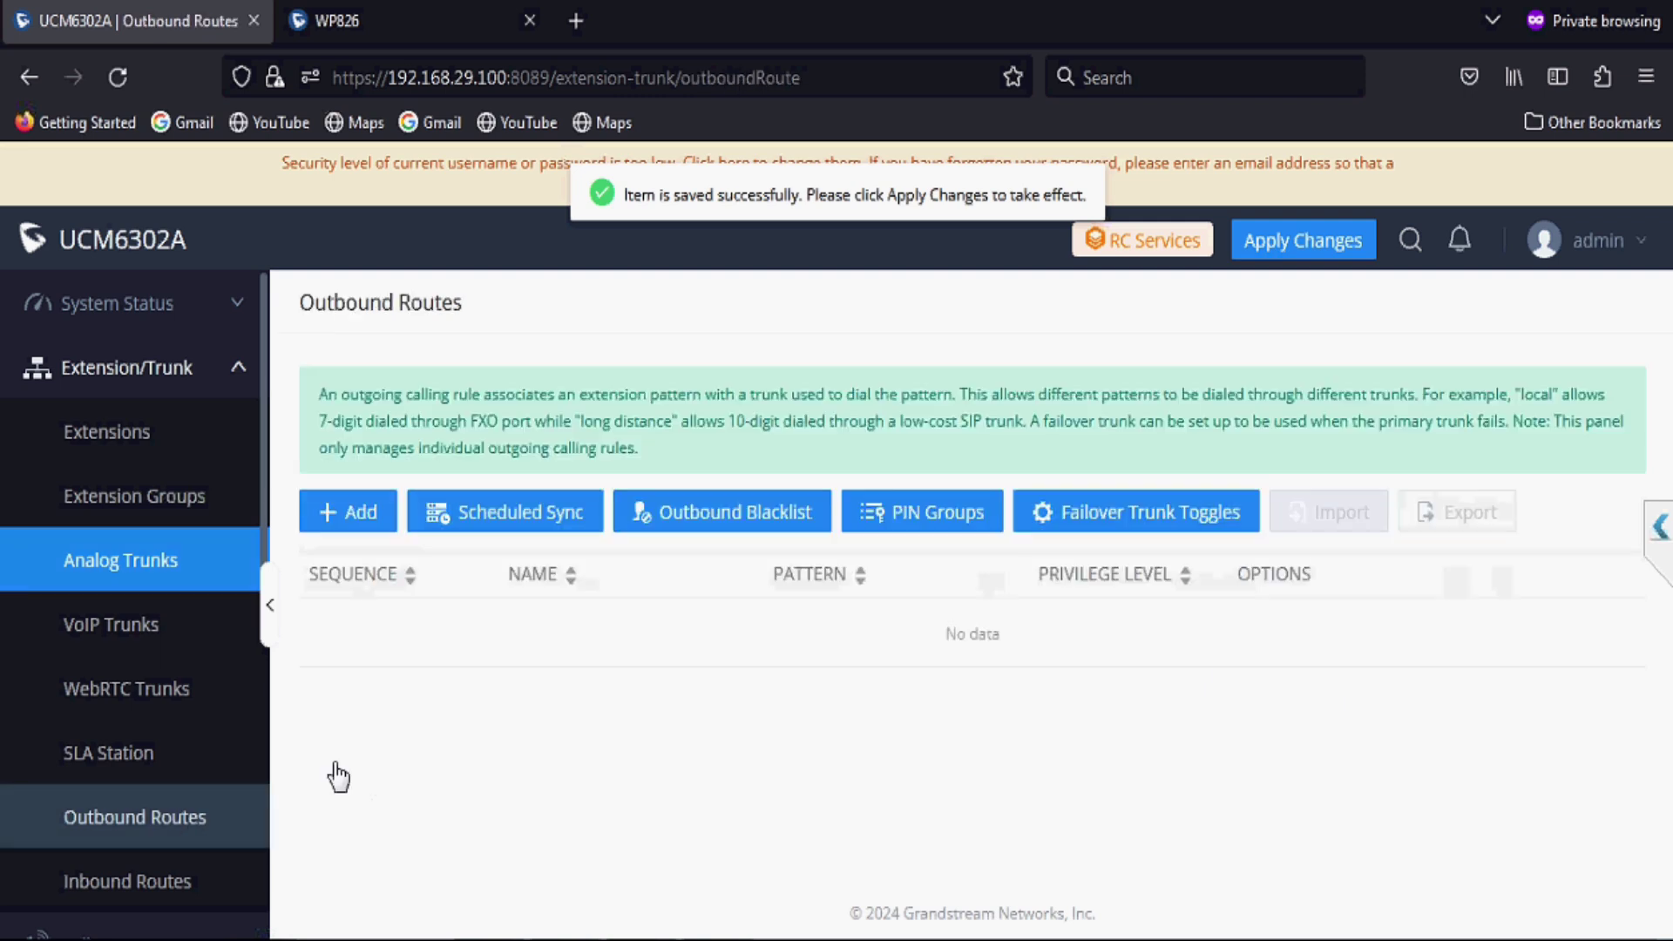
left_click(373, 521)
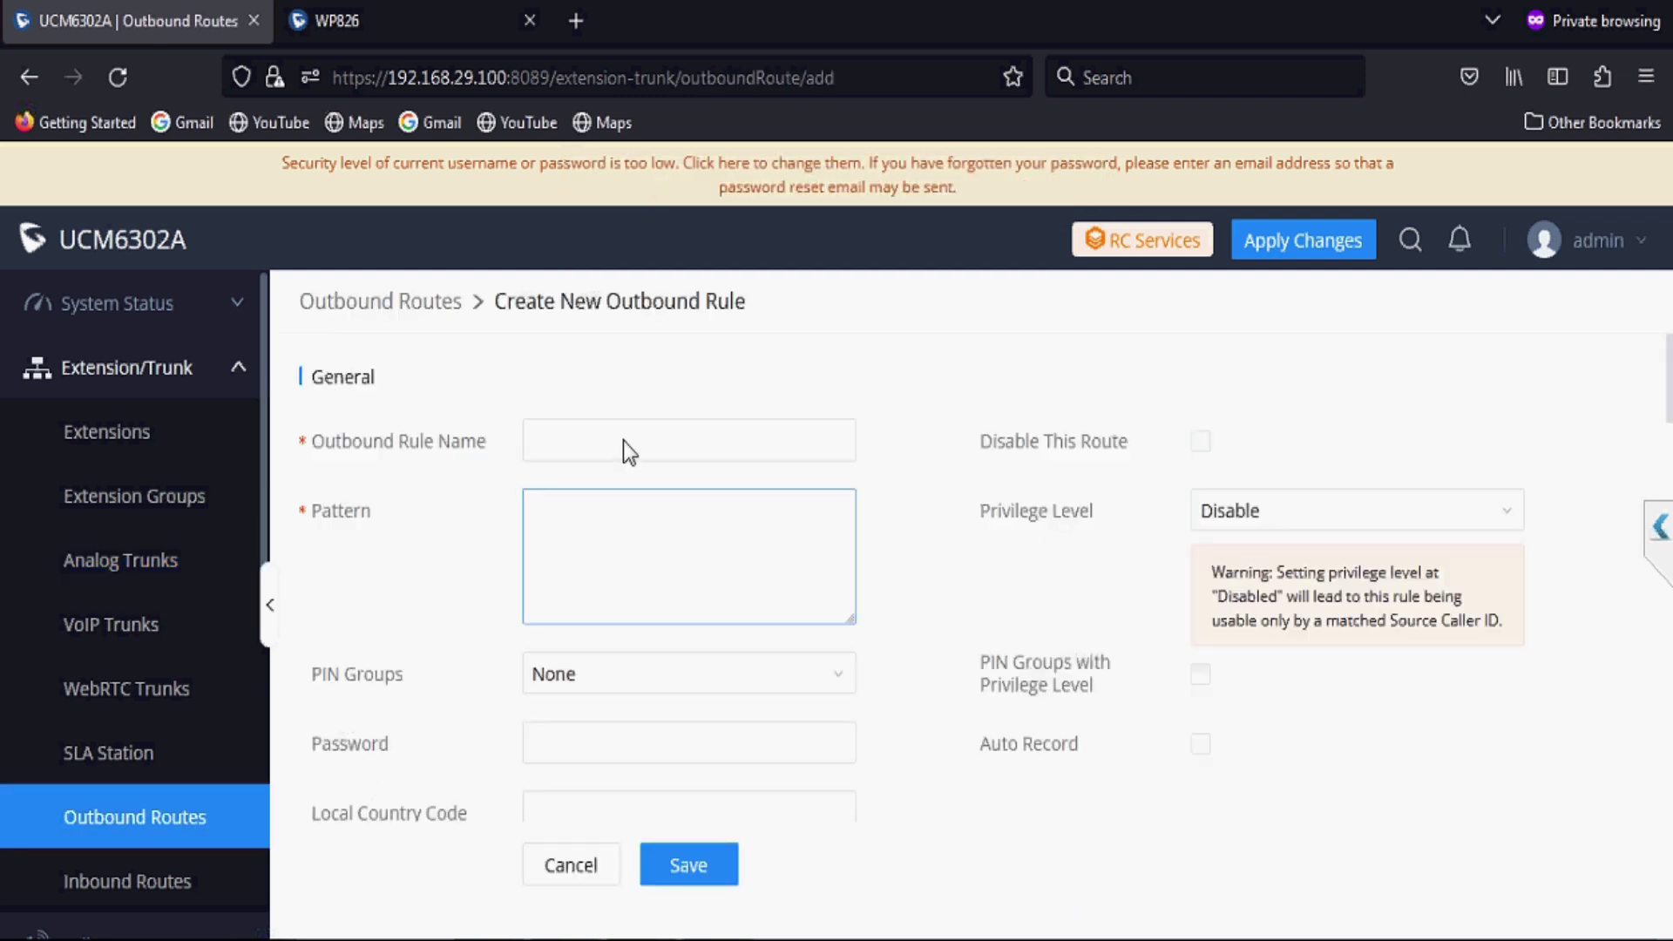
left_click(625, 440)
type("outgoing")
left_click(620, 537)
type("0x.")
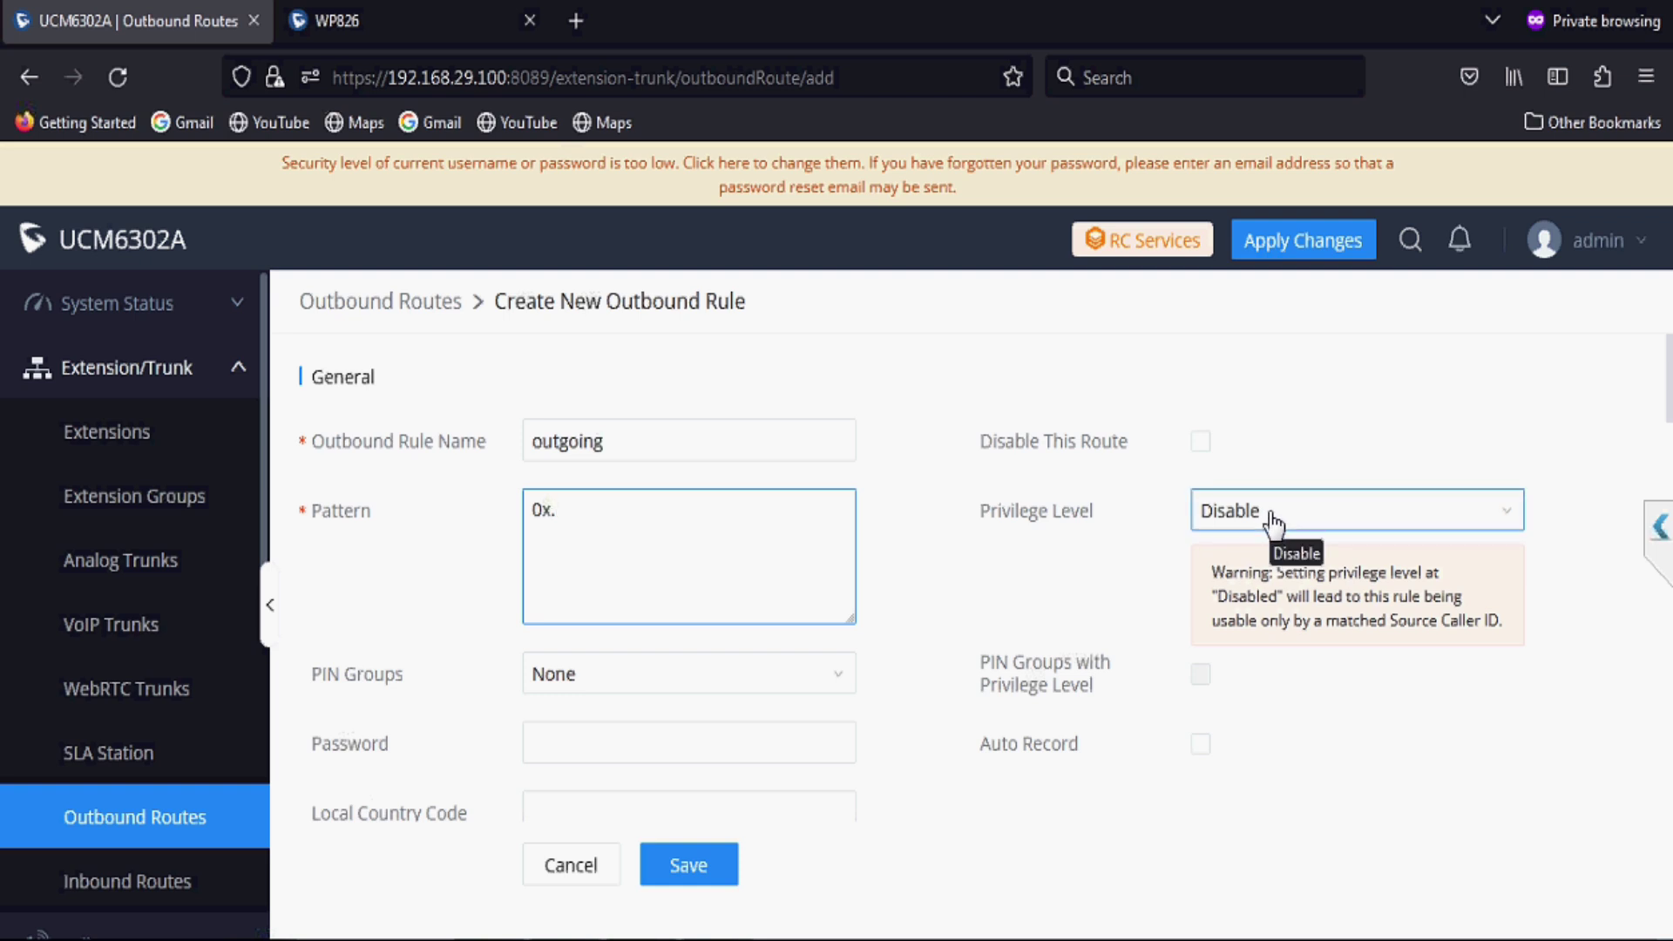
Step: Give the route Internal privilege through trunk analog_Line, save it, and accept the warning
left_click(1272, 521)
left_click(1266, 608)
scroll(926, 753, "down", 7)
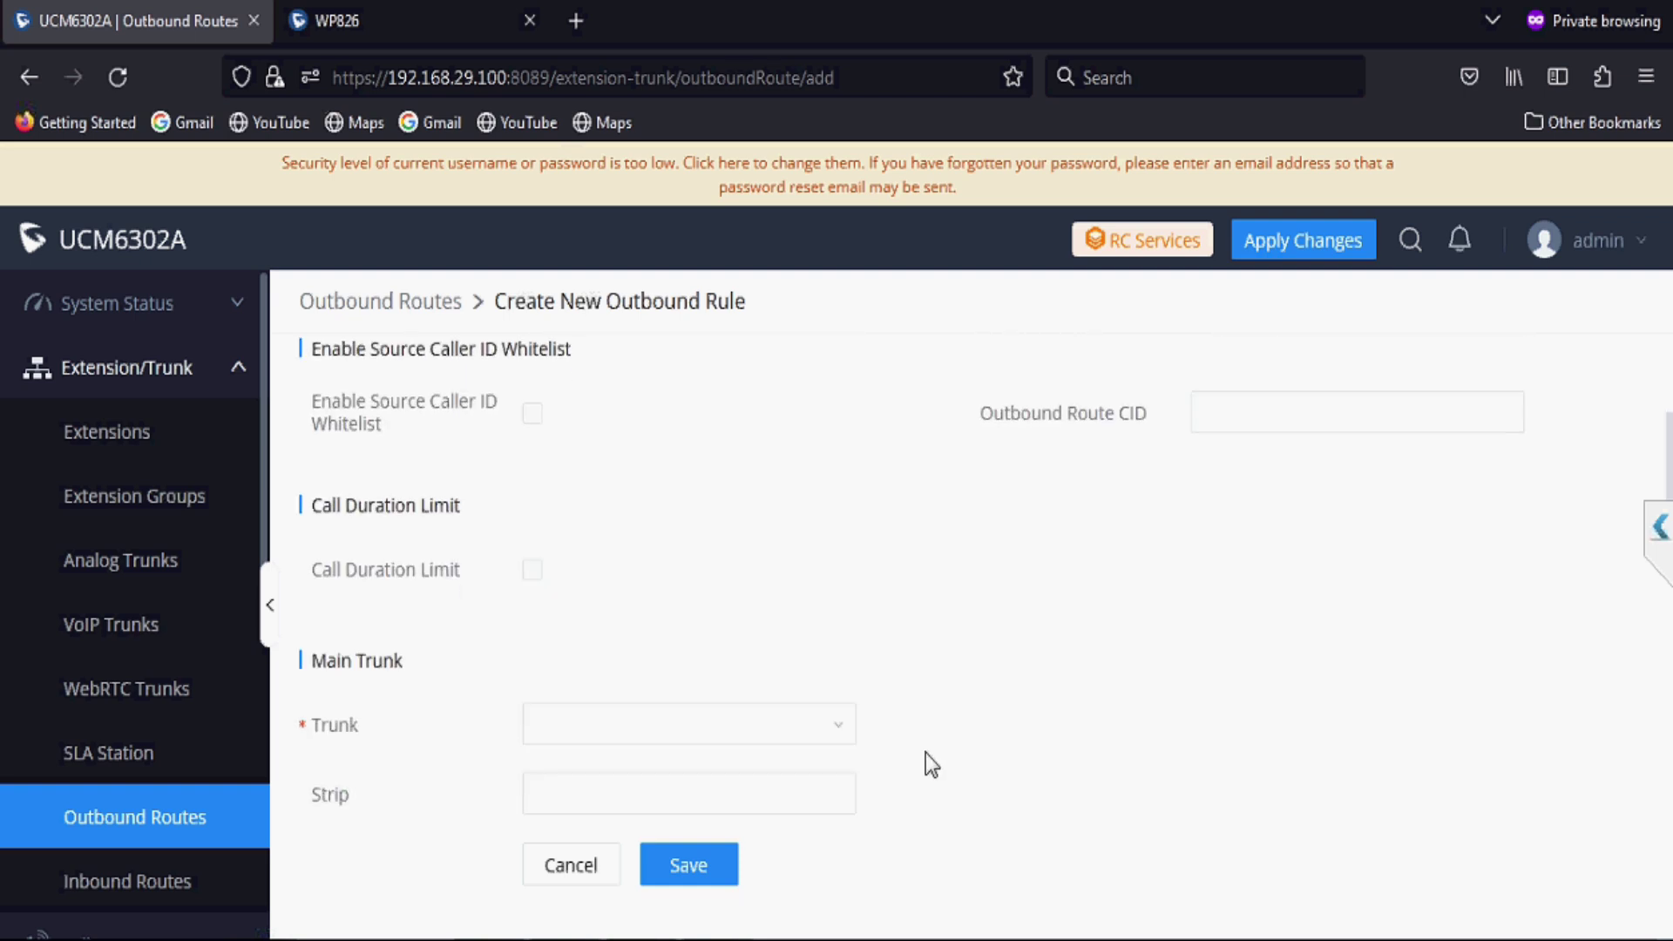
scroll(926, 753, "down", 1)
left_click(838, 697)
left_click(740, 746)
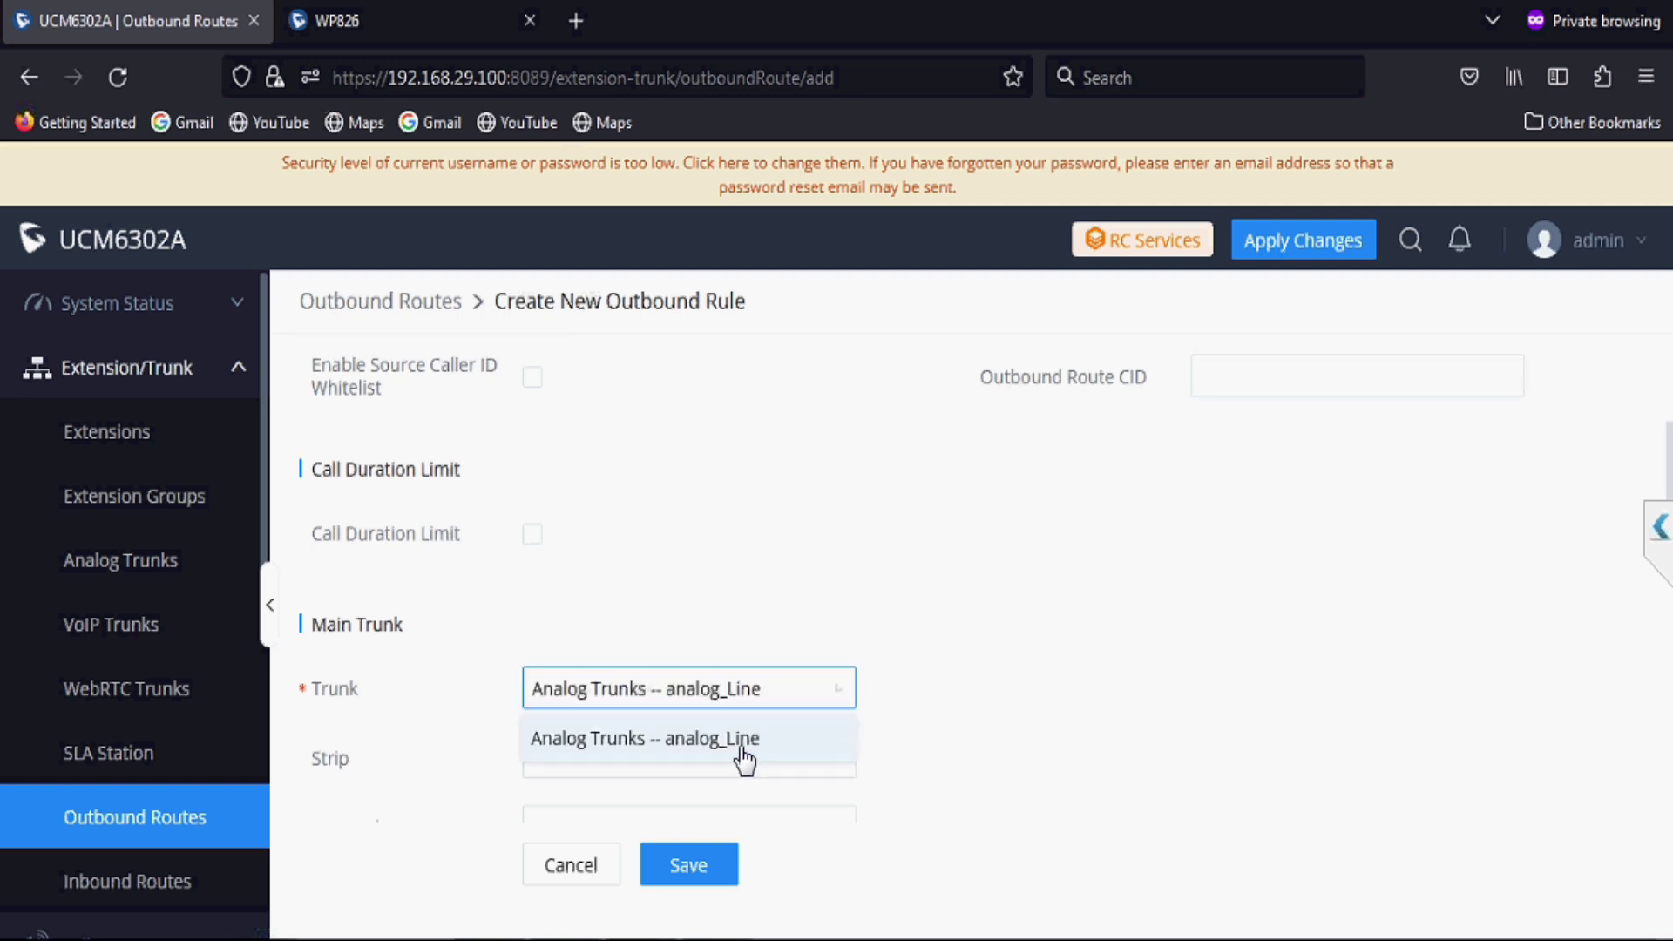
left_click(695, 874)
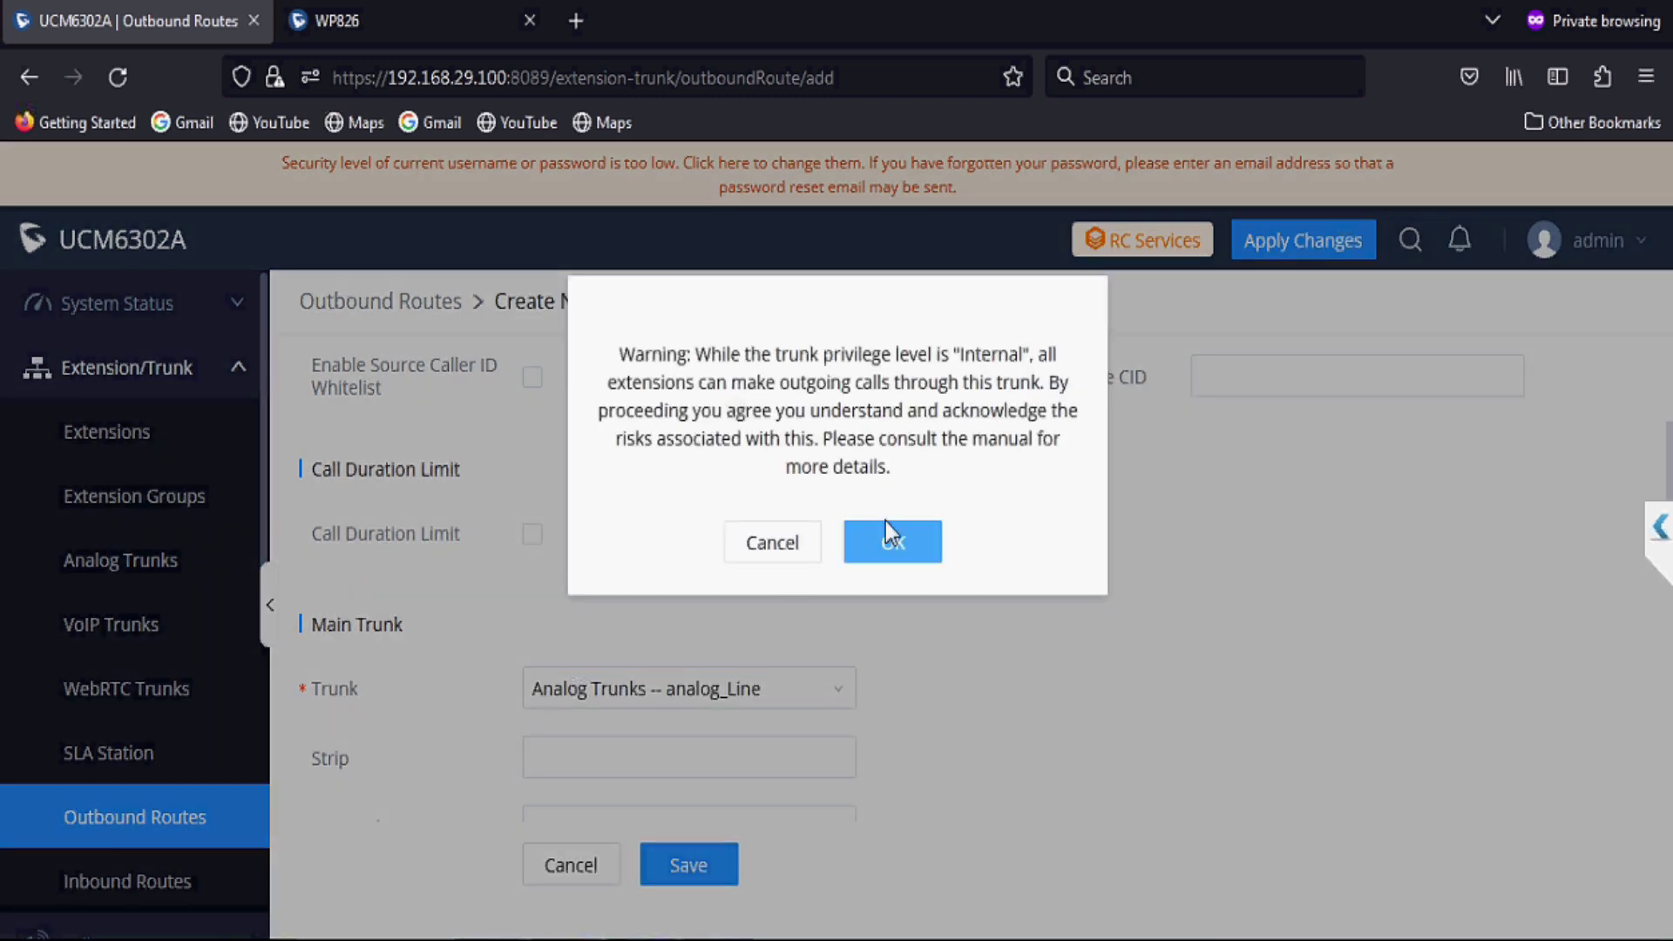
left_click(889, 550)
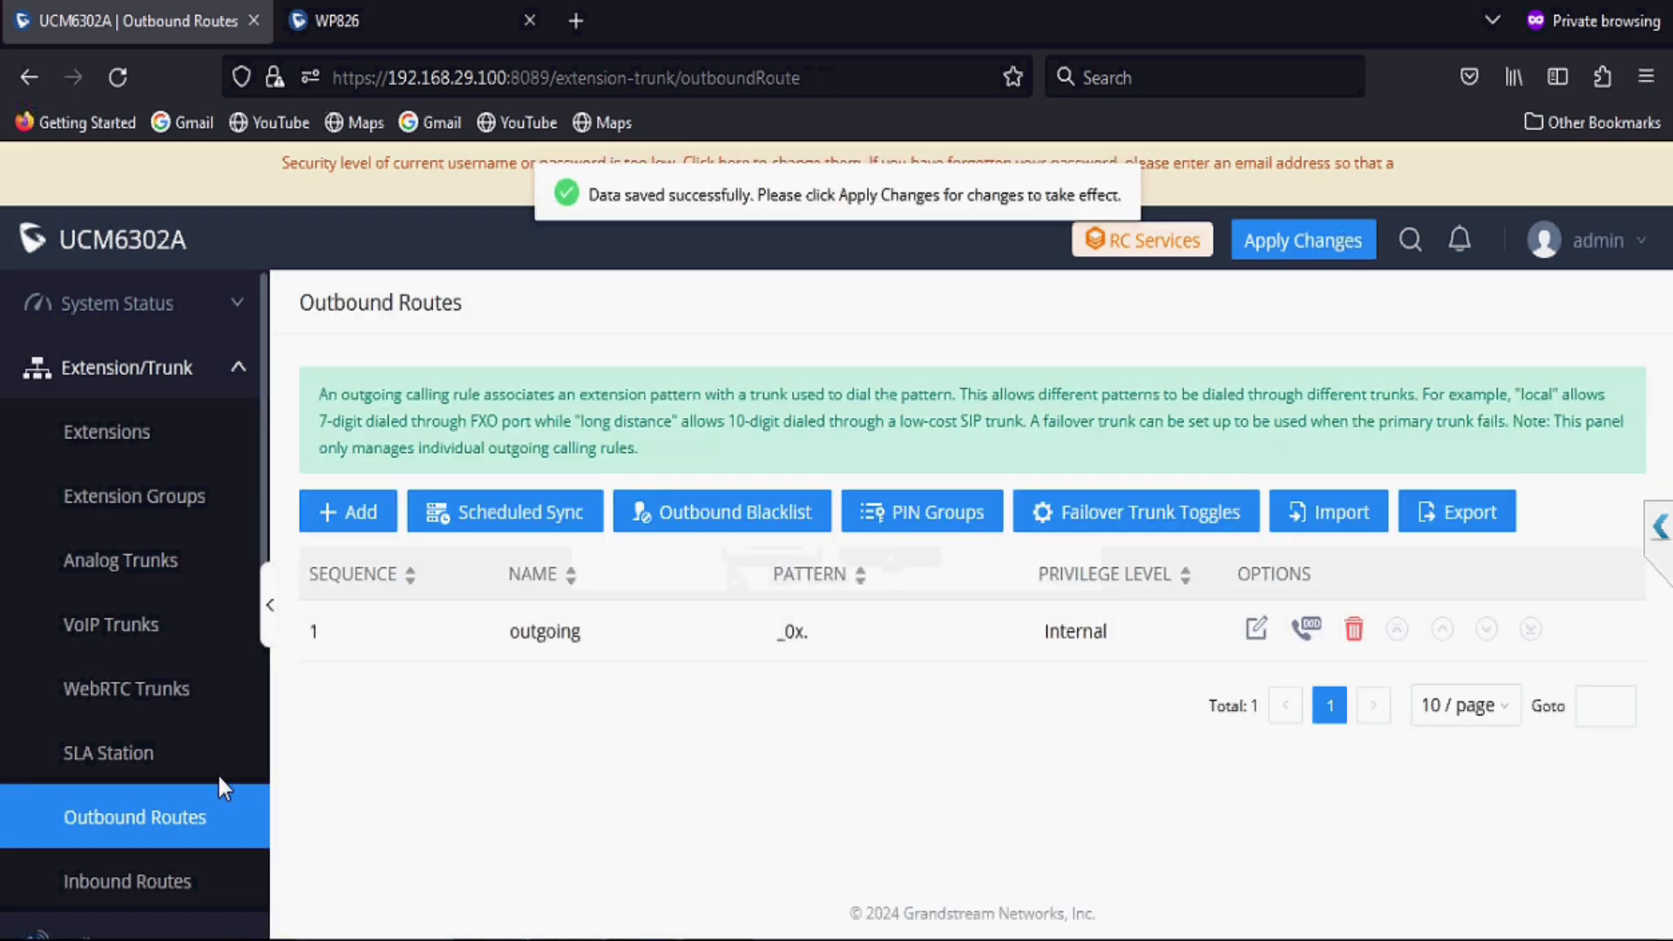
left_click(165, 881)
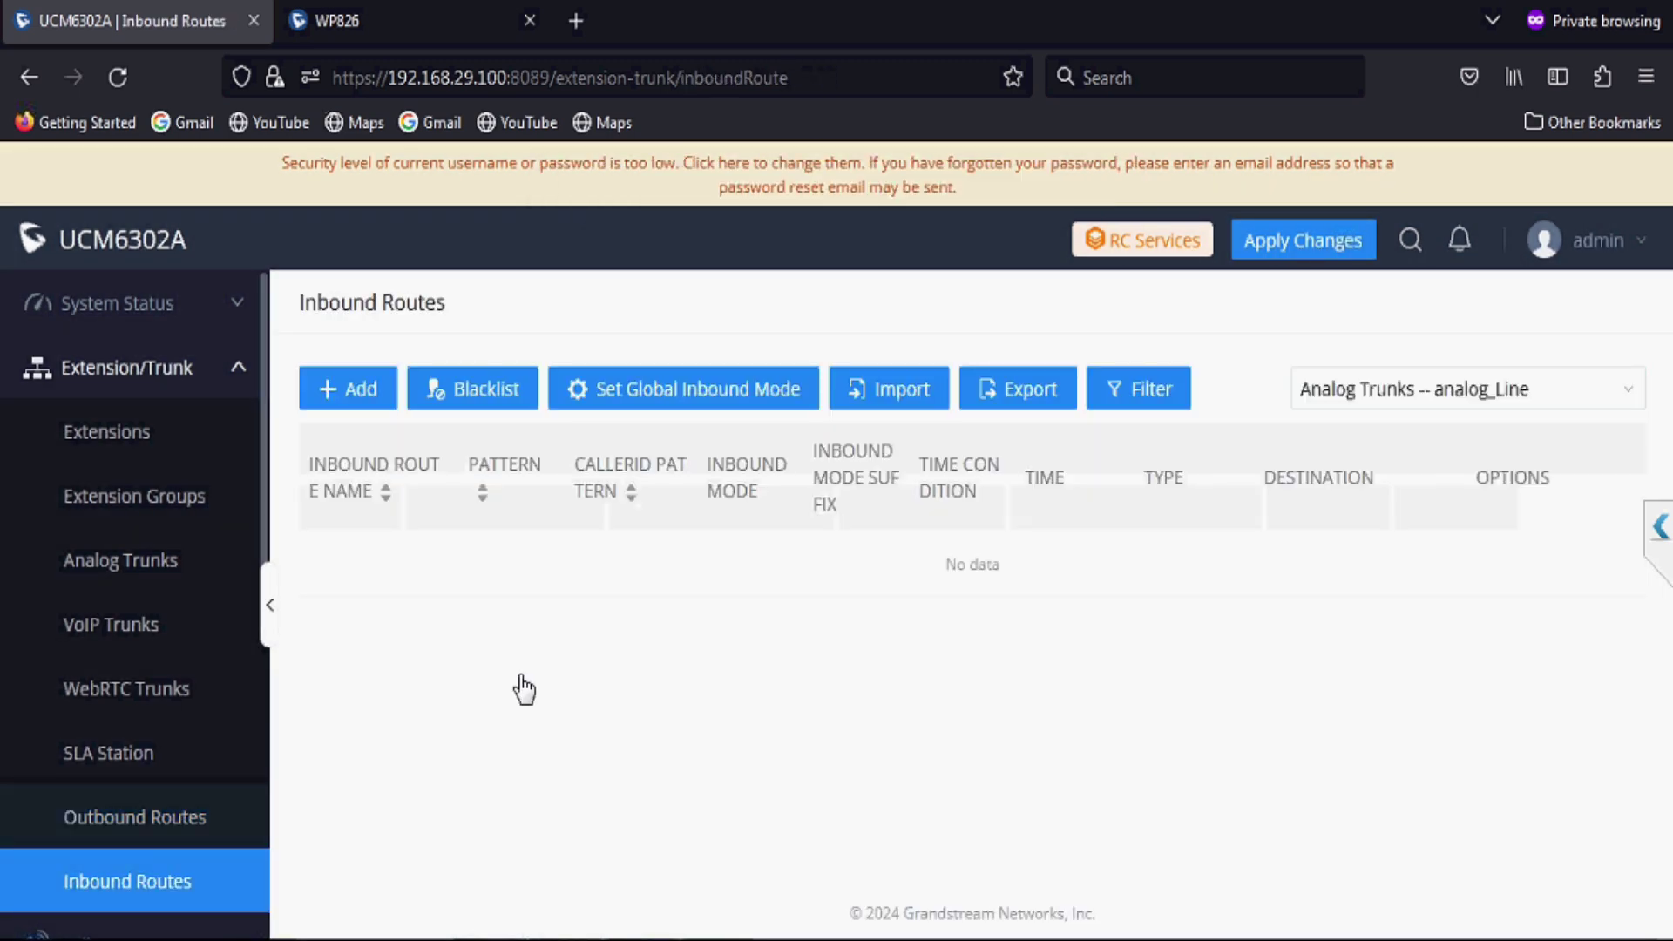
Step: Add an inbound route with default destination extension 1000, save it, and apply changes
left_click(375, 393)
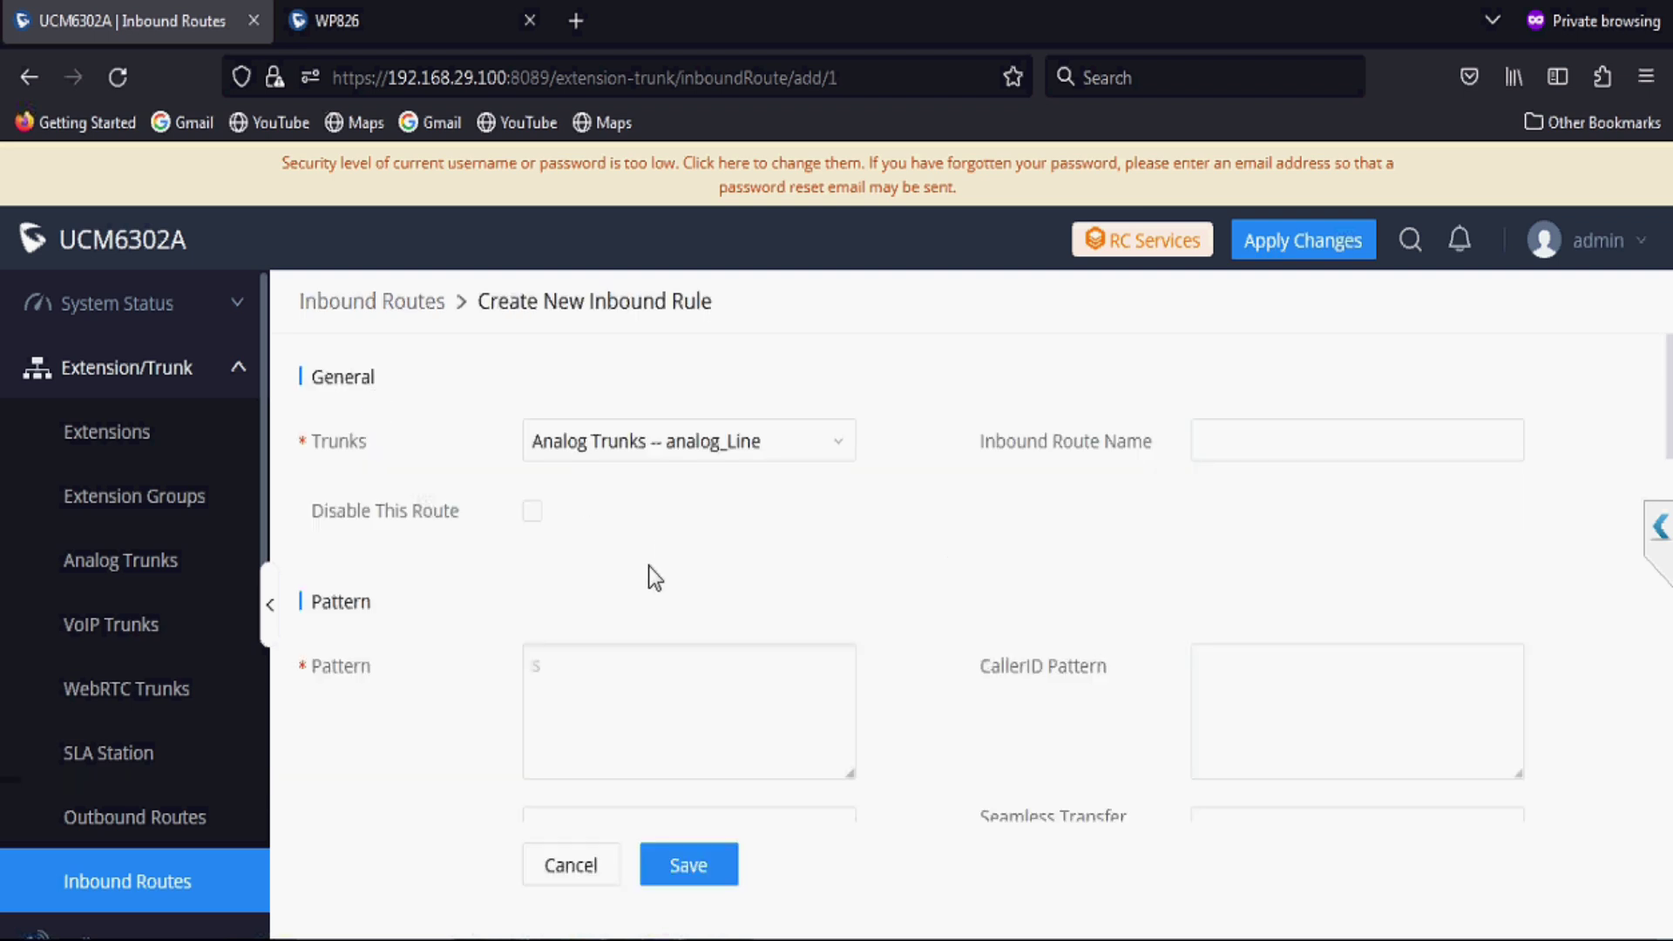
left_click_drag(758, 646, 752, 746)
scroll(753, 745, "down", 6)
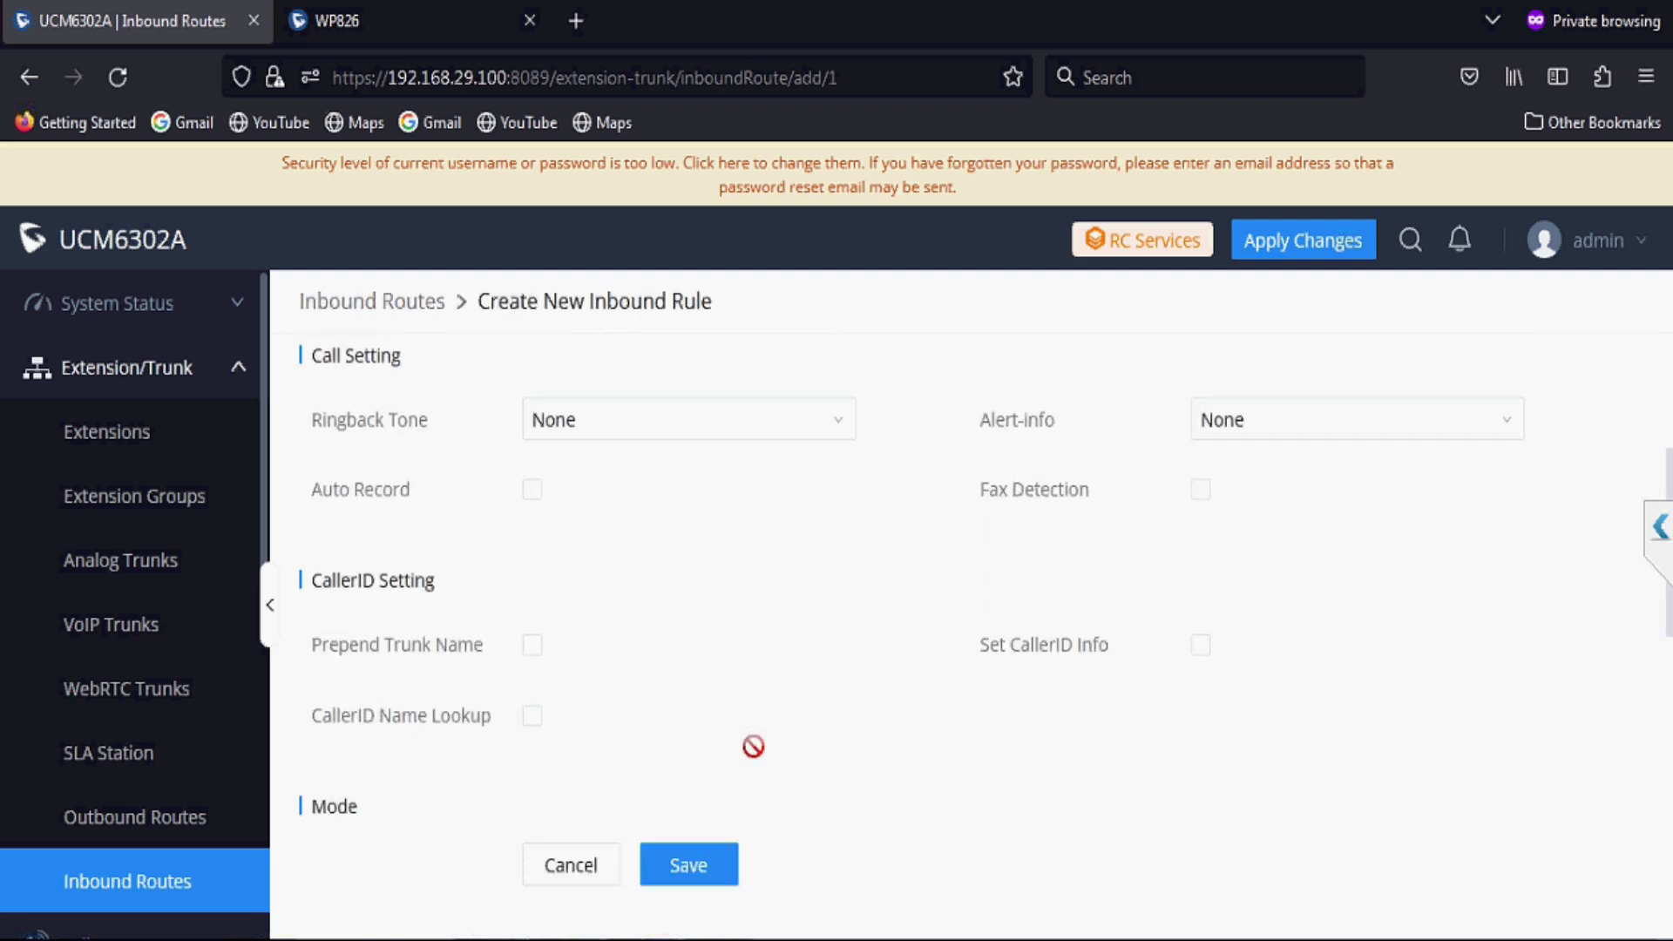
scroll(752, 746, "down", 4)
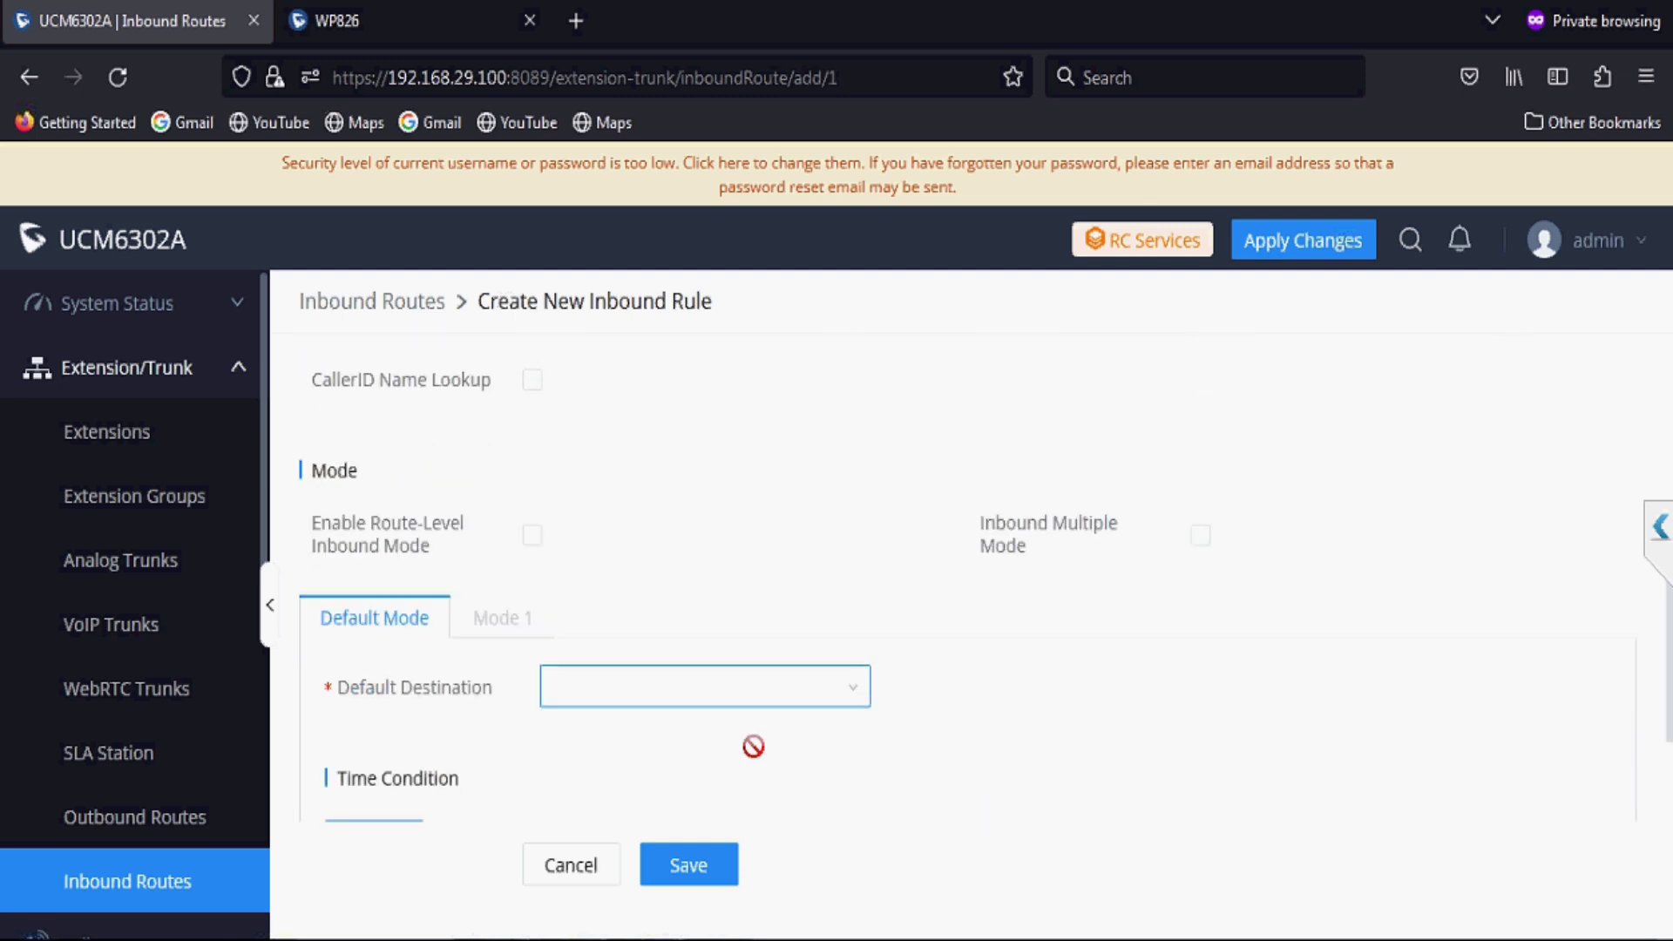
left_click(737, 688)
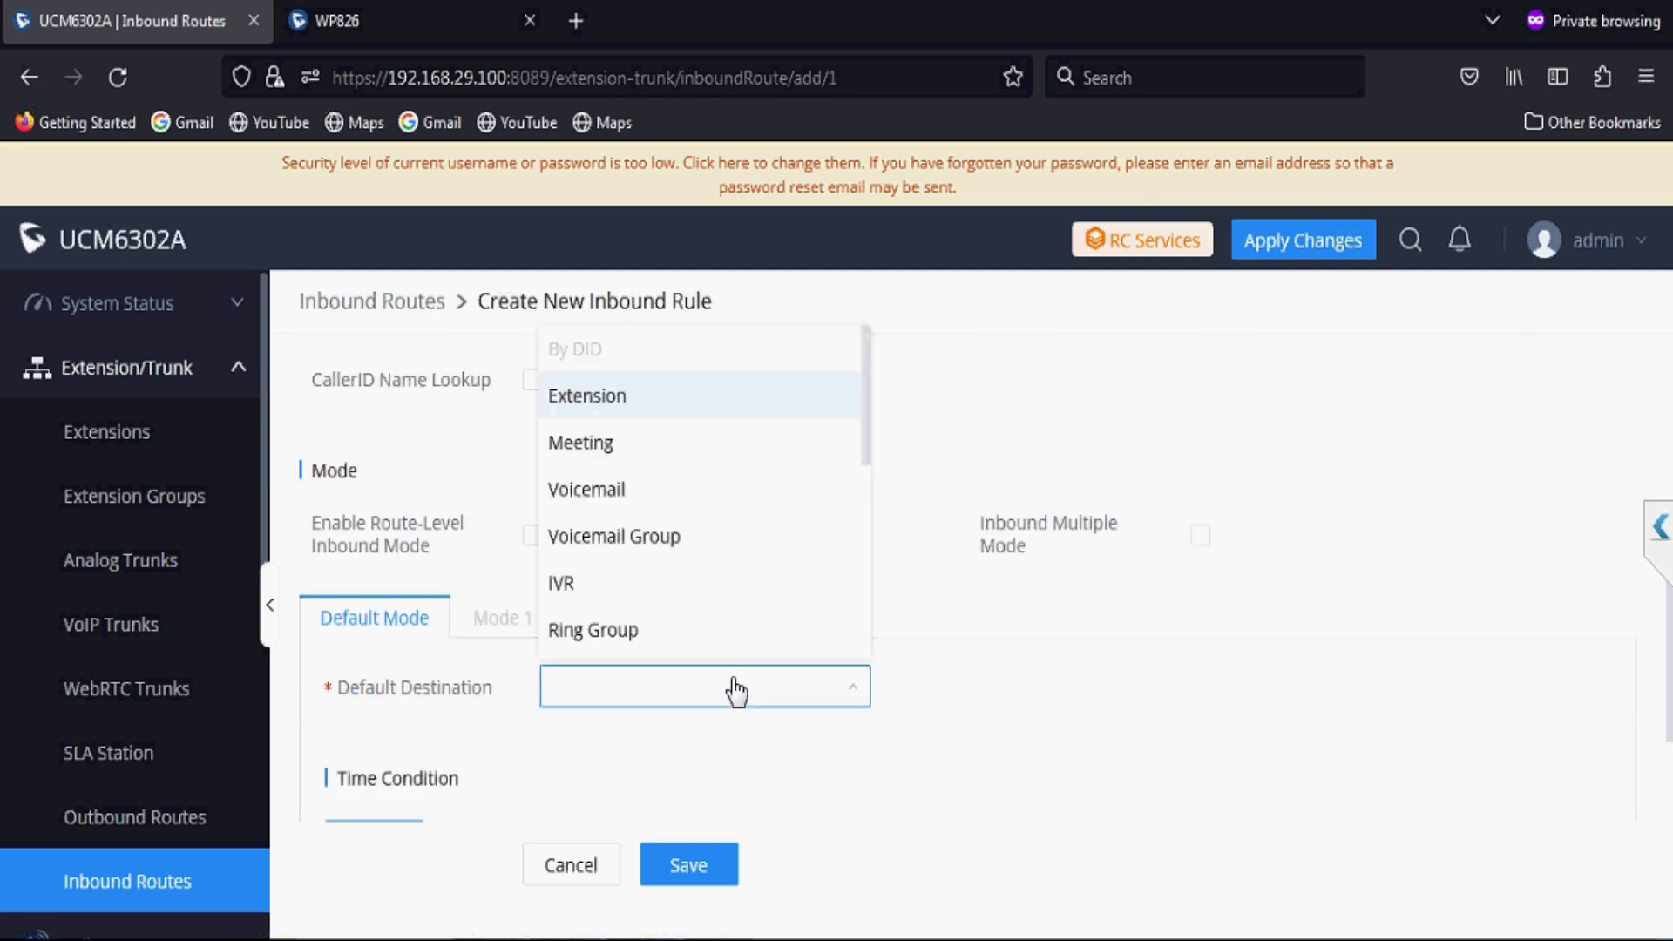
left_click(626, 414)
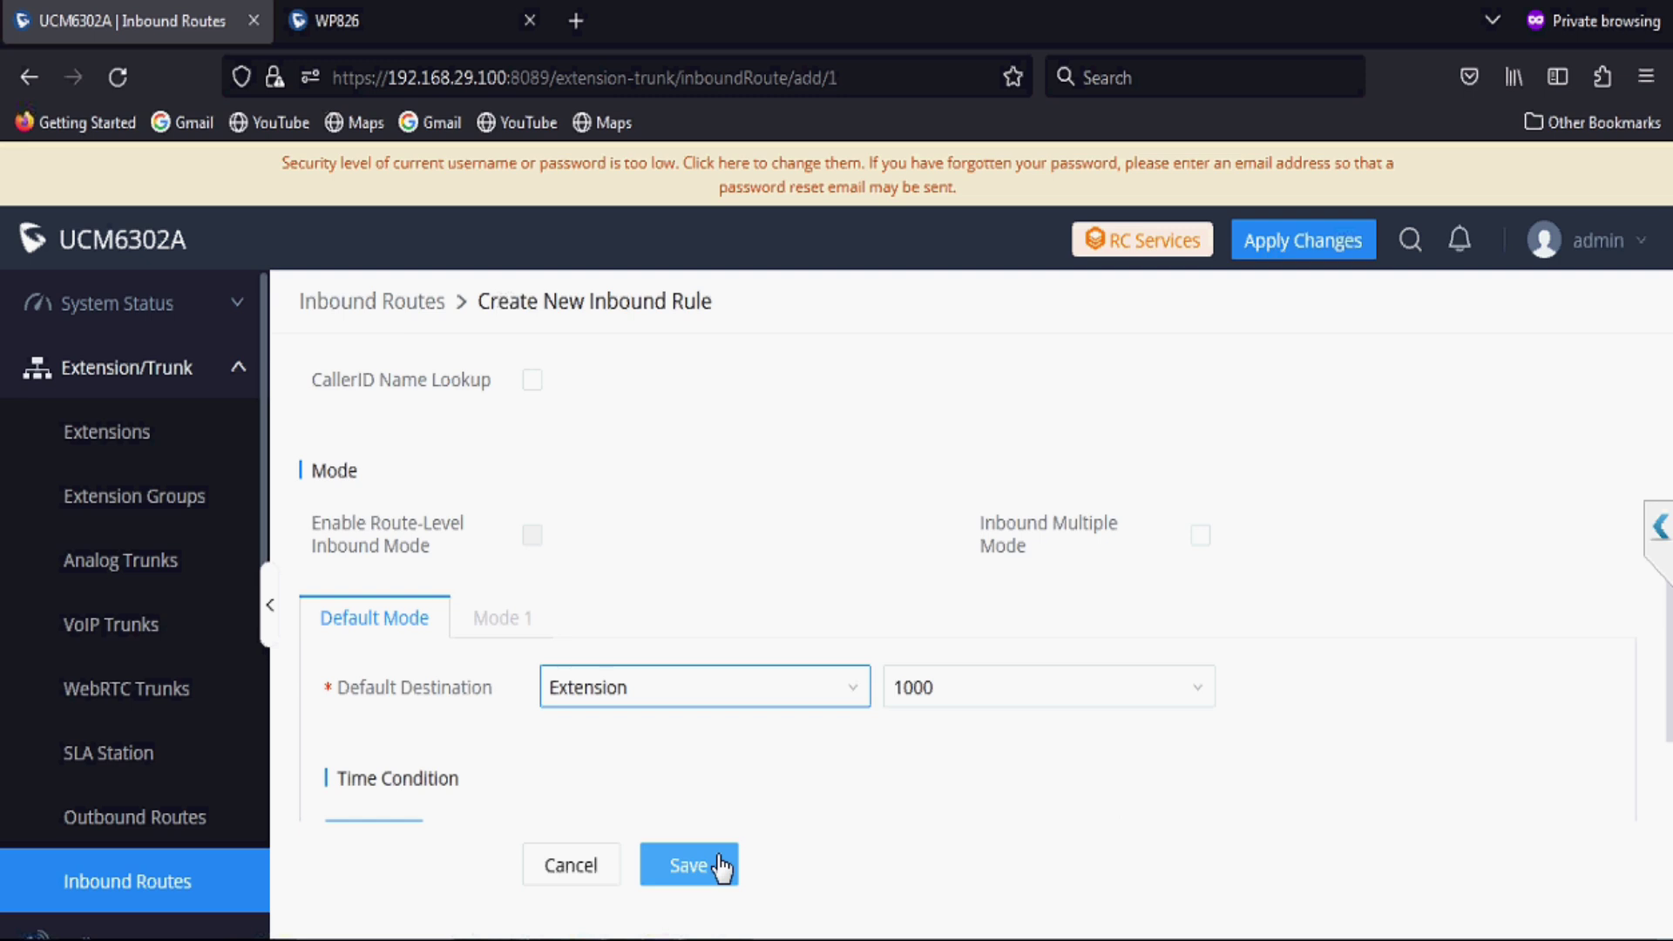
left_click(722, 867)
left_click(1252, 251)
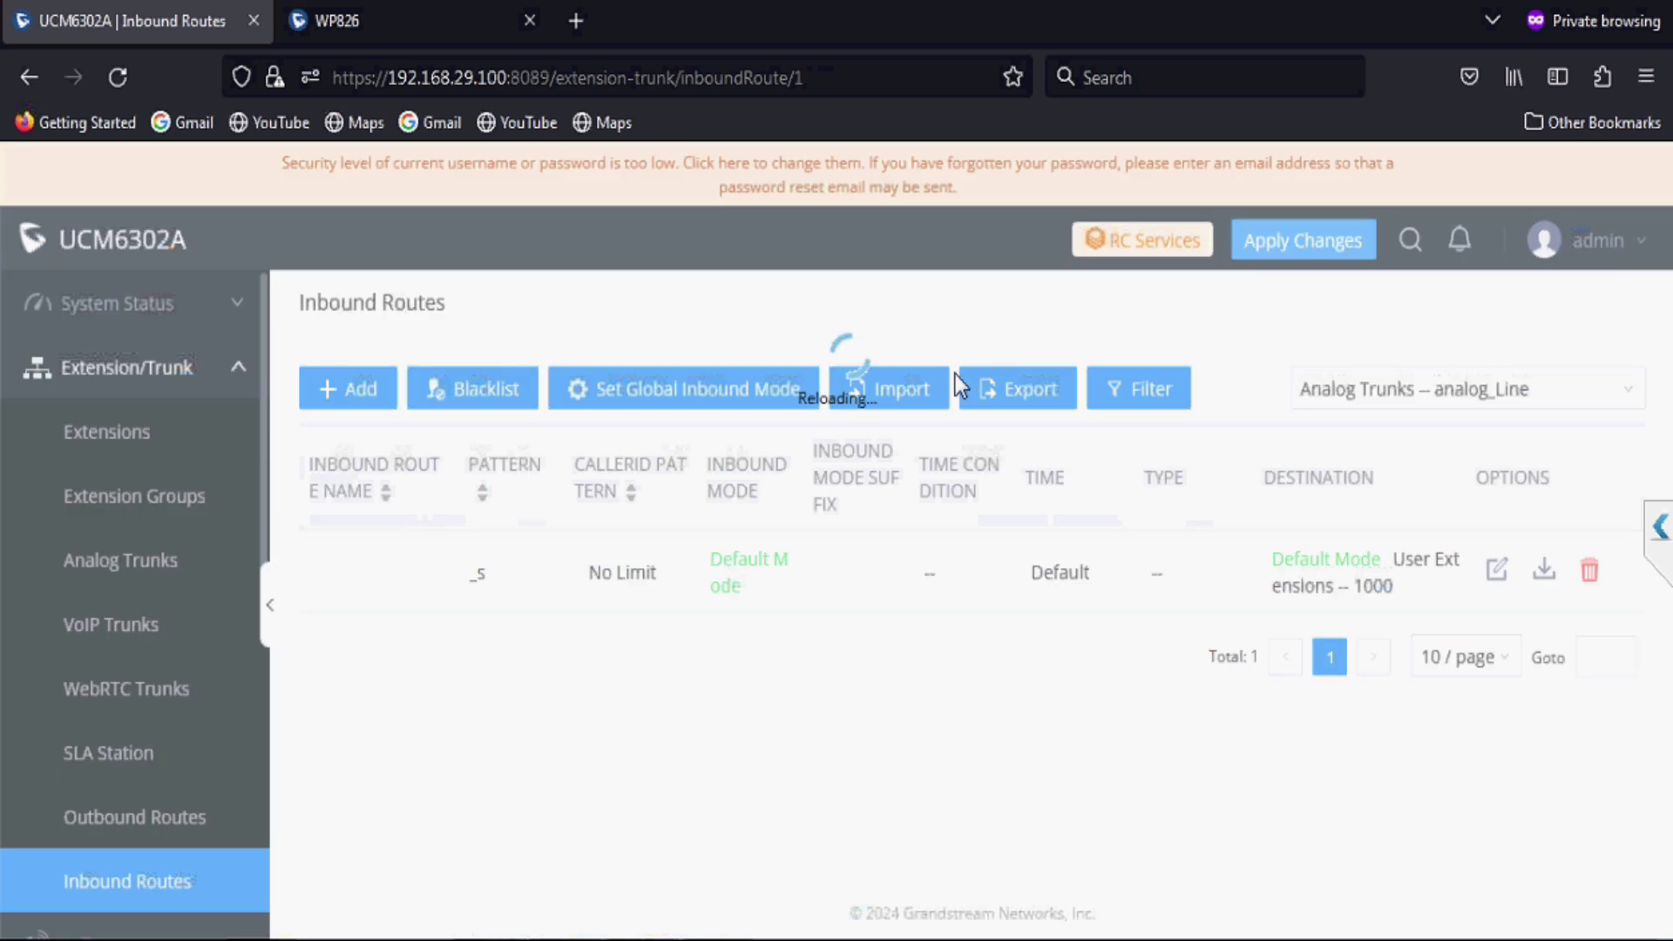